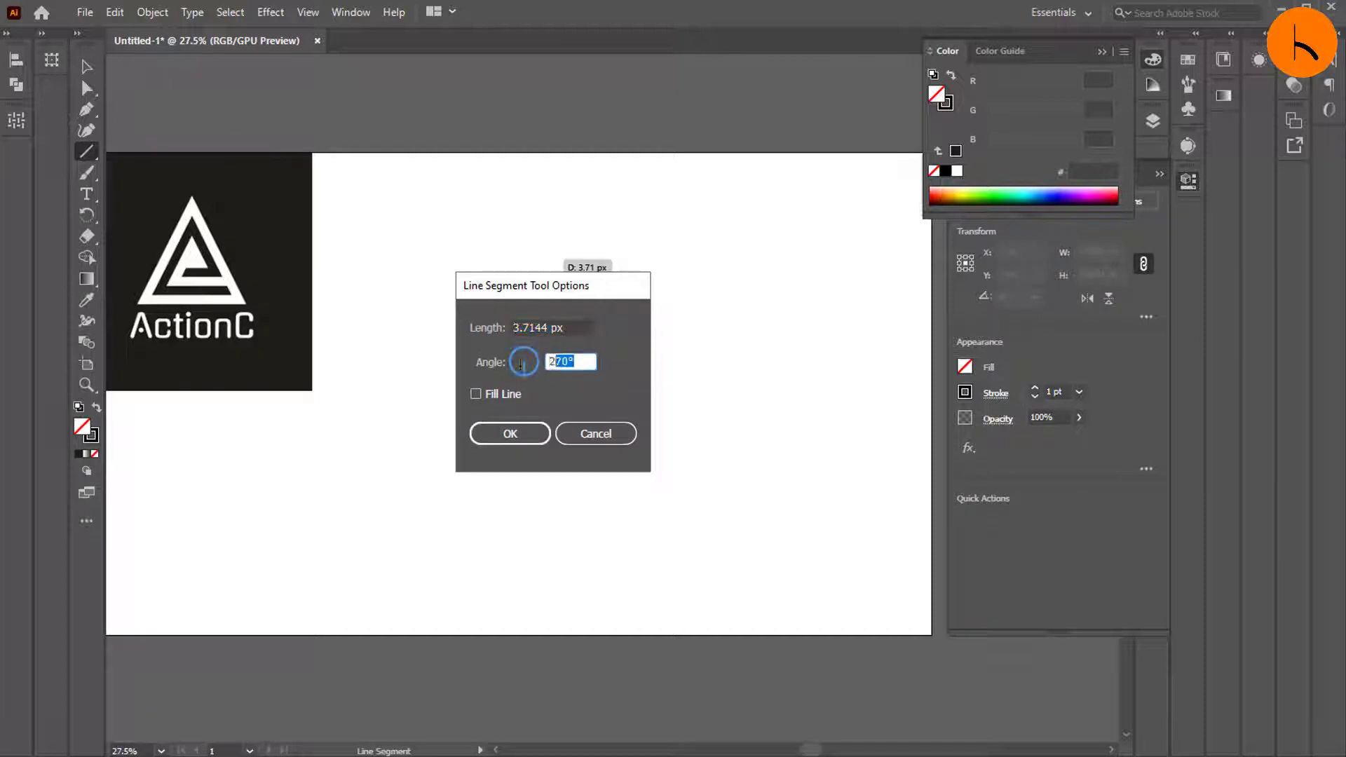
Create a vertical line segment at an angle of 90° and set its height to 700 px
{"action": "type", "text": "90"}
{"action": "key", "text": "shift+Tab"}
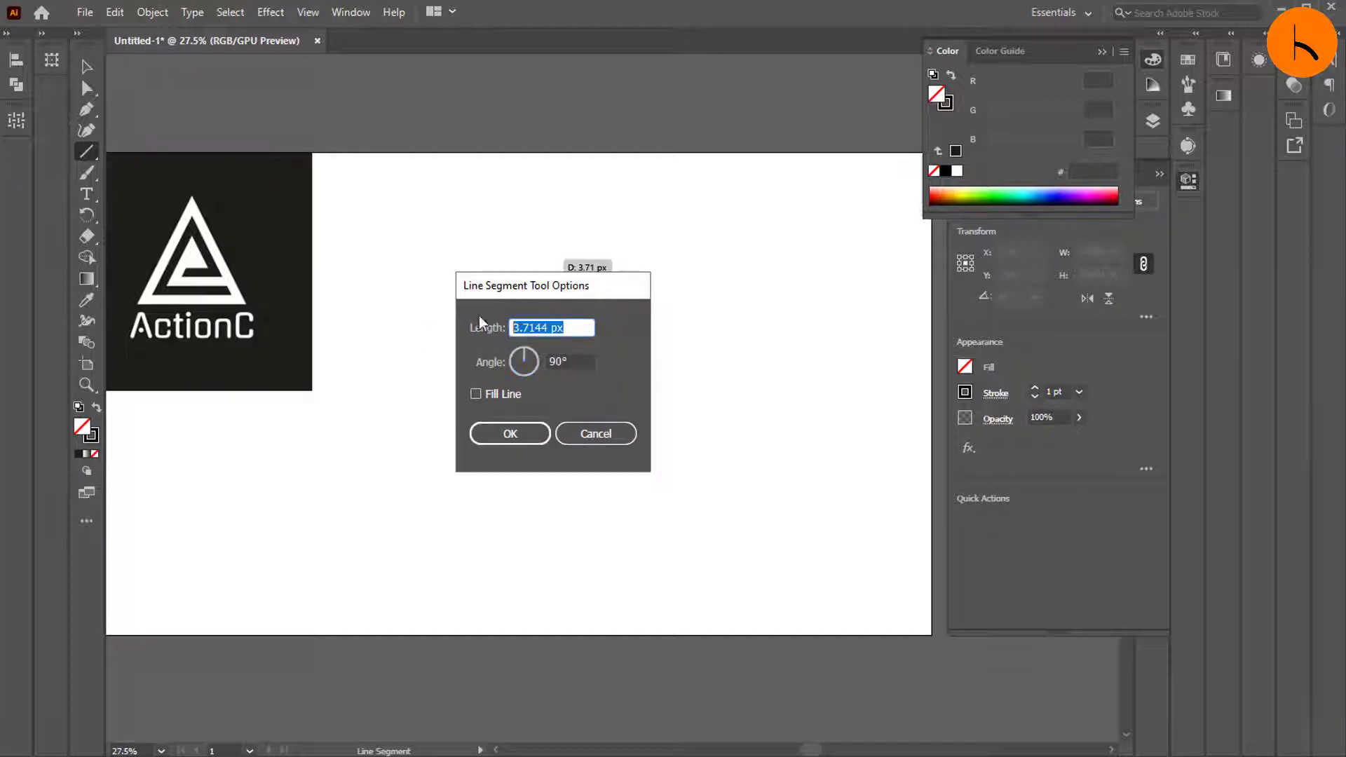
{"action": "left_click", "coordinate": [514, 435]}
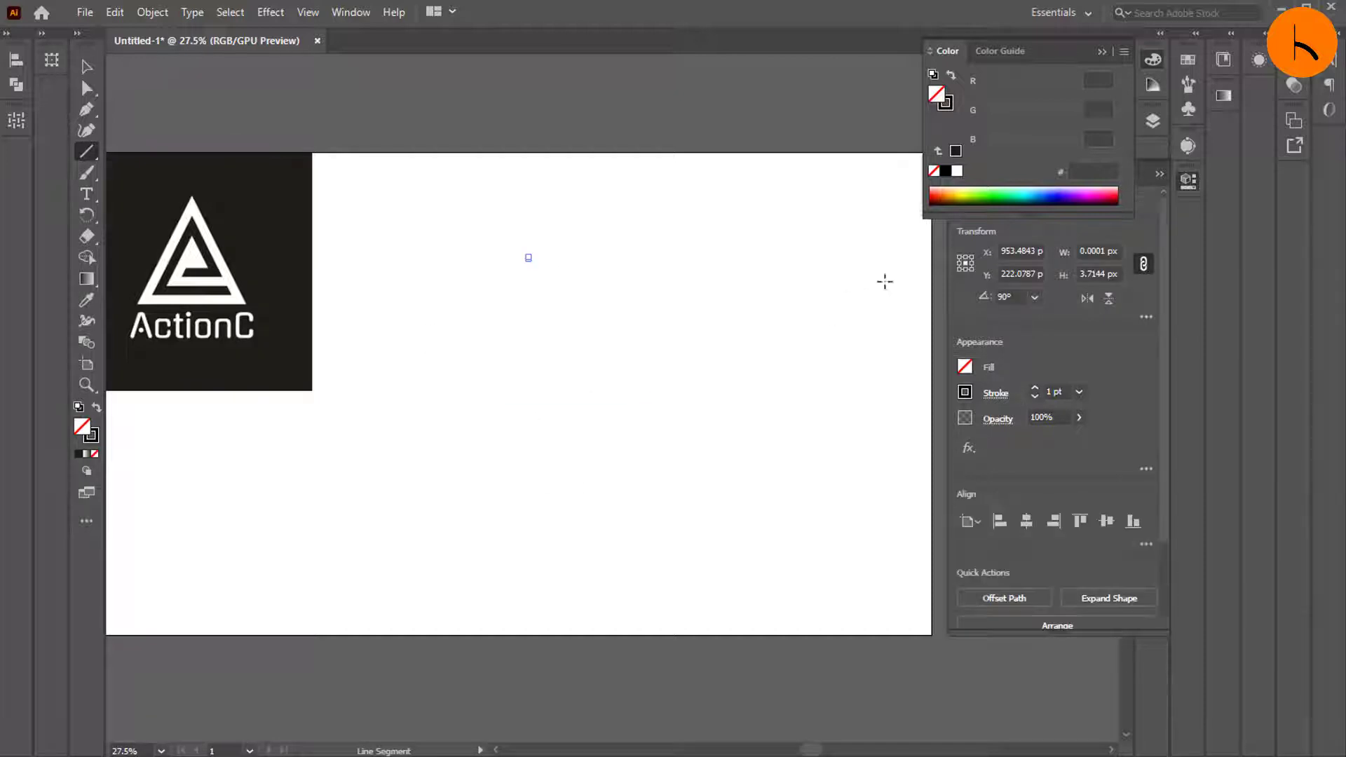
{"action": "left_click", "coordinate": [1102, 274]}
{"action": "type", "text": "700"}
{"action": "key", "text": "Return"}
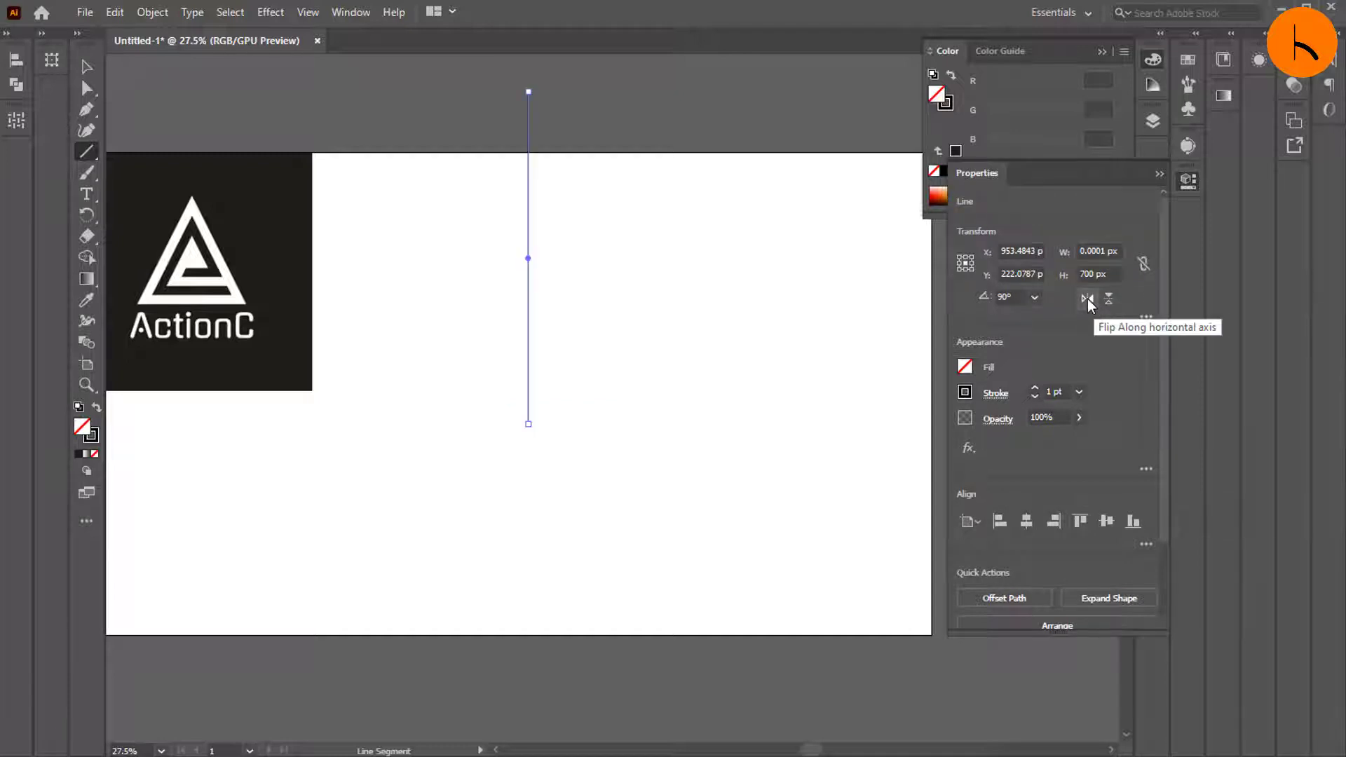
Move the line down onto the artboard, duplicate it sideways into 12 evenly spaced vertical lines about 32 px apart, and group them
{"action": "left_click", "coordinate": [85, 69]}
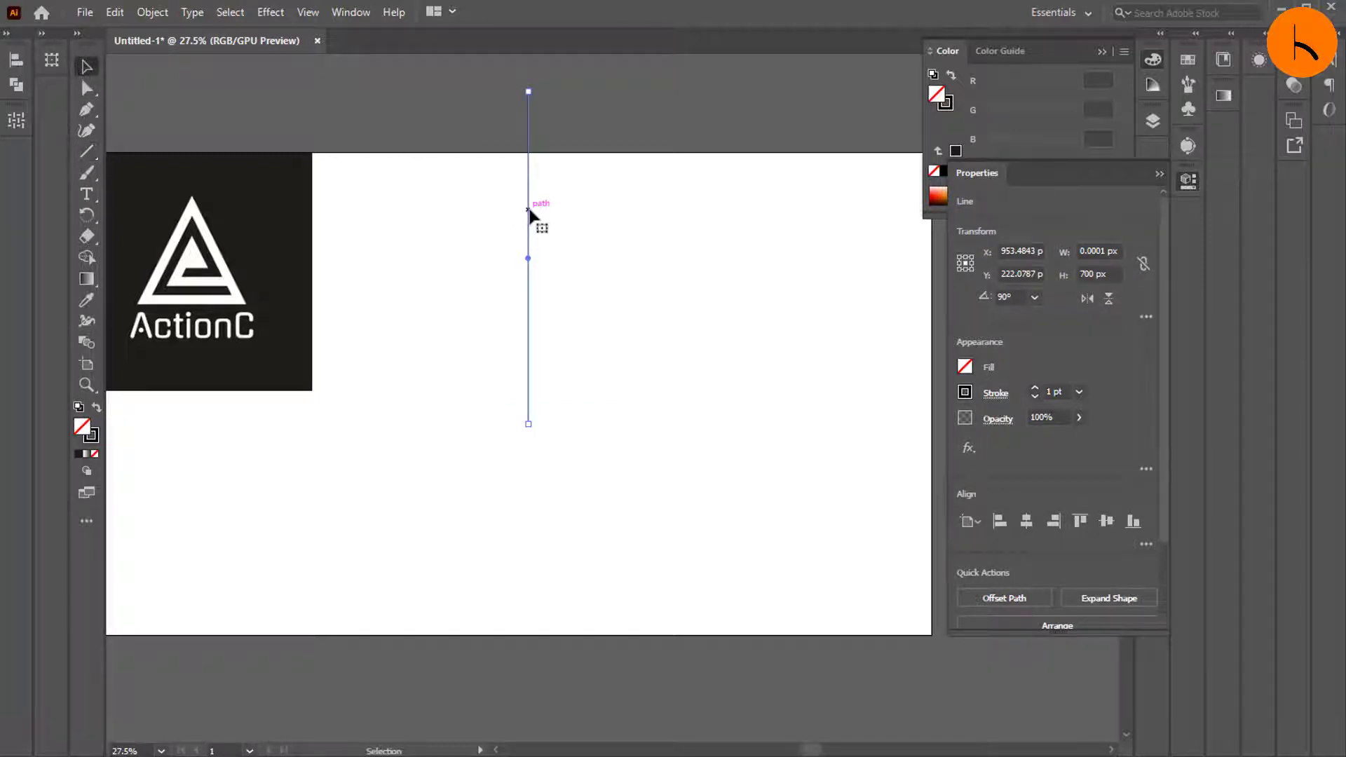
{"action": "left_click_drag", "start_coordinate": [529, 210], "coordinate": [536, 324]}
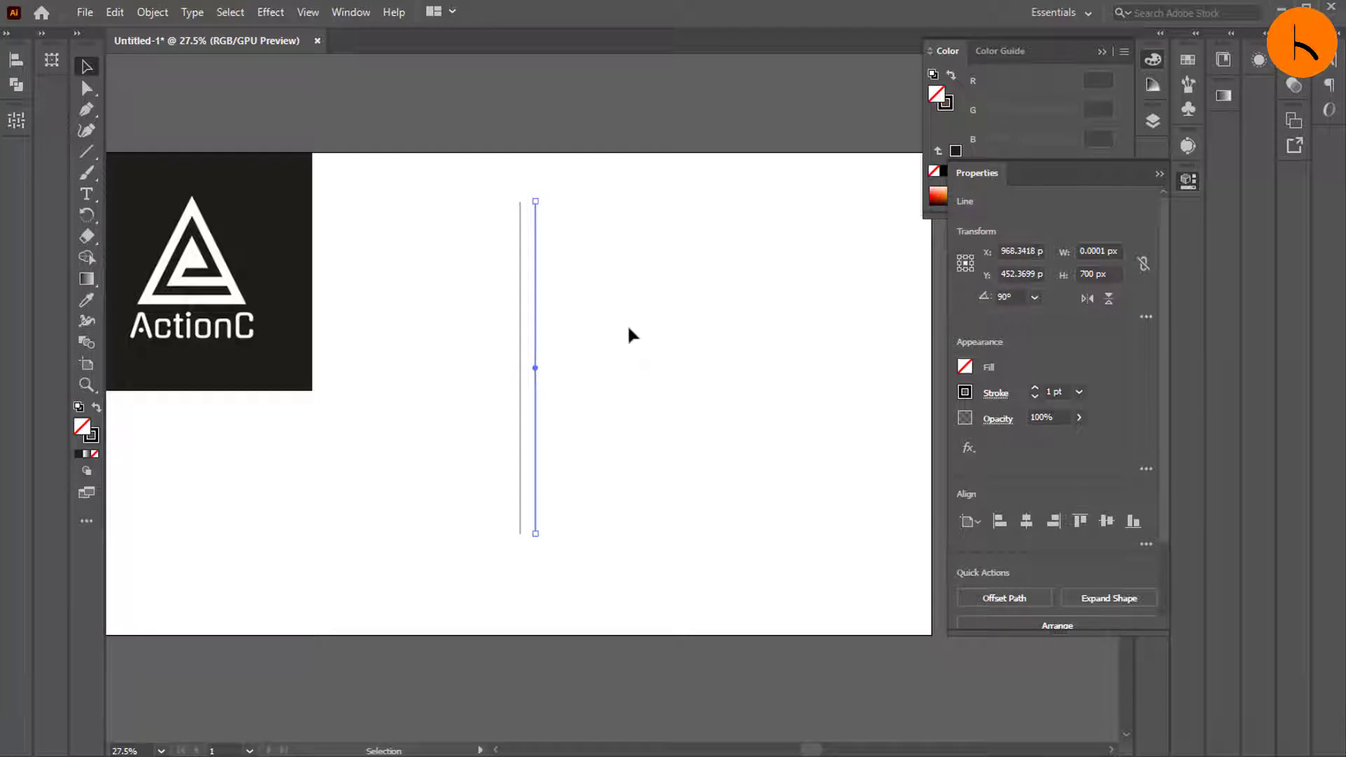
{"action": "key", "text": "ctrl+d"}
{"action": "key", "text": "ctrl+d"}
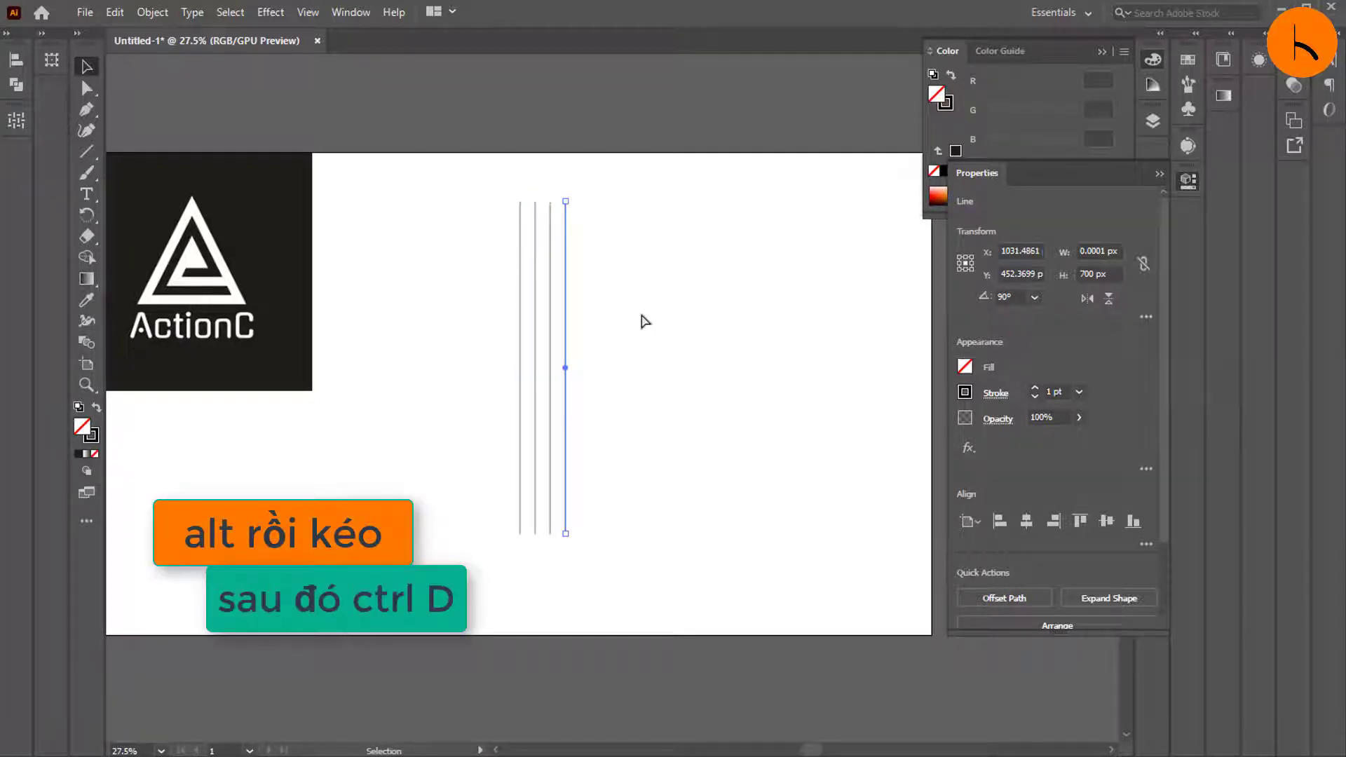
{"action": "key", "text": "ctrl+d"}
{"action": "key", "text": "ctrl+d"}
{"action": "key", "text": "ctrl+d"}
{"action": "key", "text": "ctrl+d"}
{"action": "key", "text": "ctrl+d"}
{"action": "key", "text": "ctrl+d"}
{"action": "key", "text": "ctrl+d"}
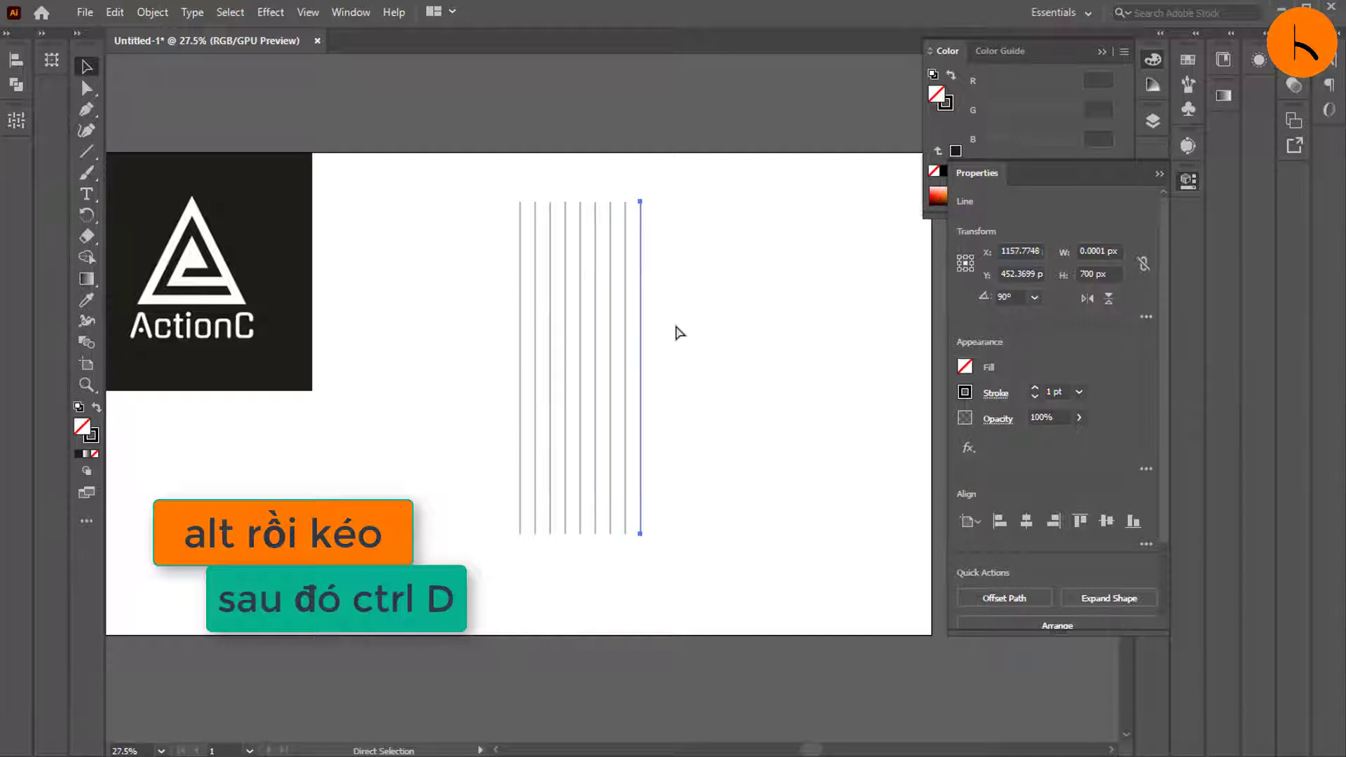
{"action": "key", "text": "ctrl+d"}
{"action": "left_click", "coordinate": [433, 186]}
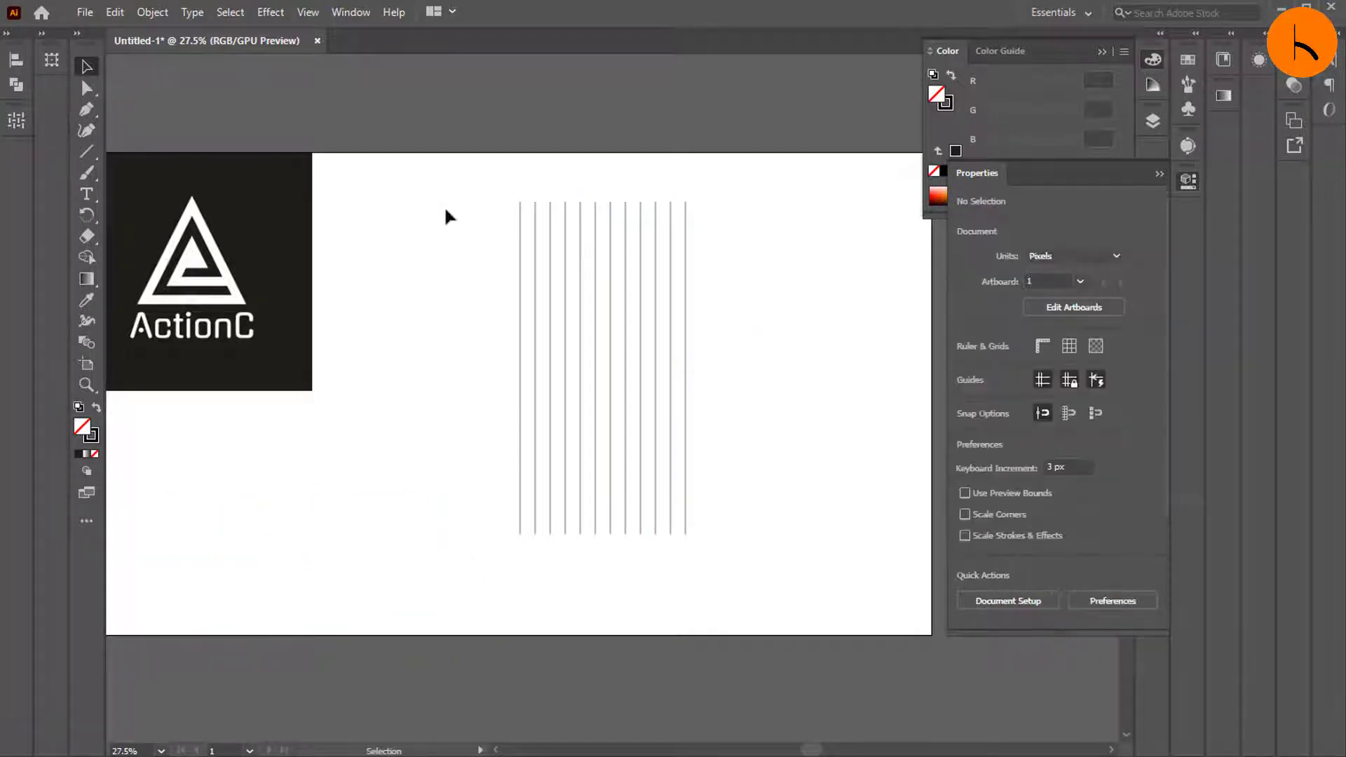
{"action": "left_click_drag", "start_coordinate": [415, 165], "coordinate": [767, 502]}
{"action": "key", "text": "ctrl+g"}
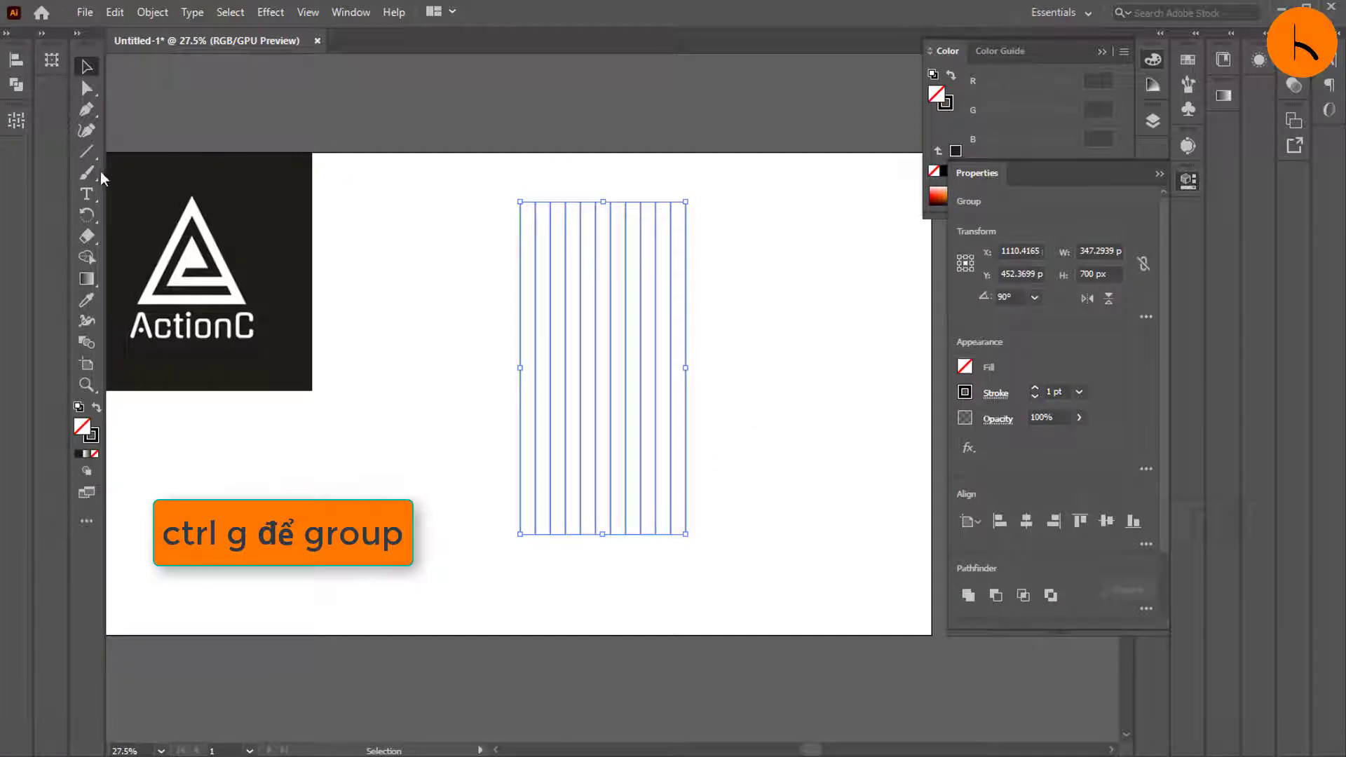
Create a triangle as a 3-point star with radii of 25 px and 50 px, and flip it so it points upward
{"action": "right_click", "coordinate": [87, 151]}
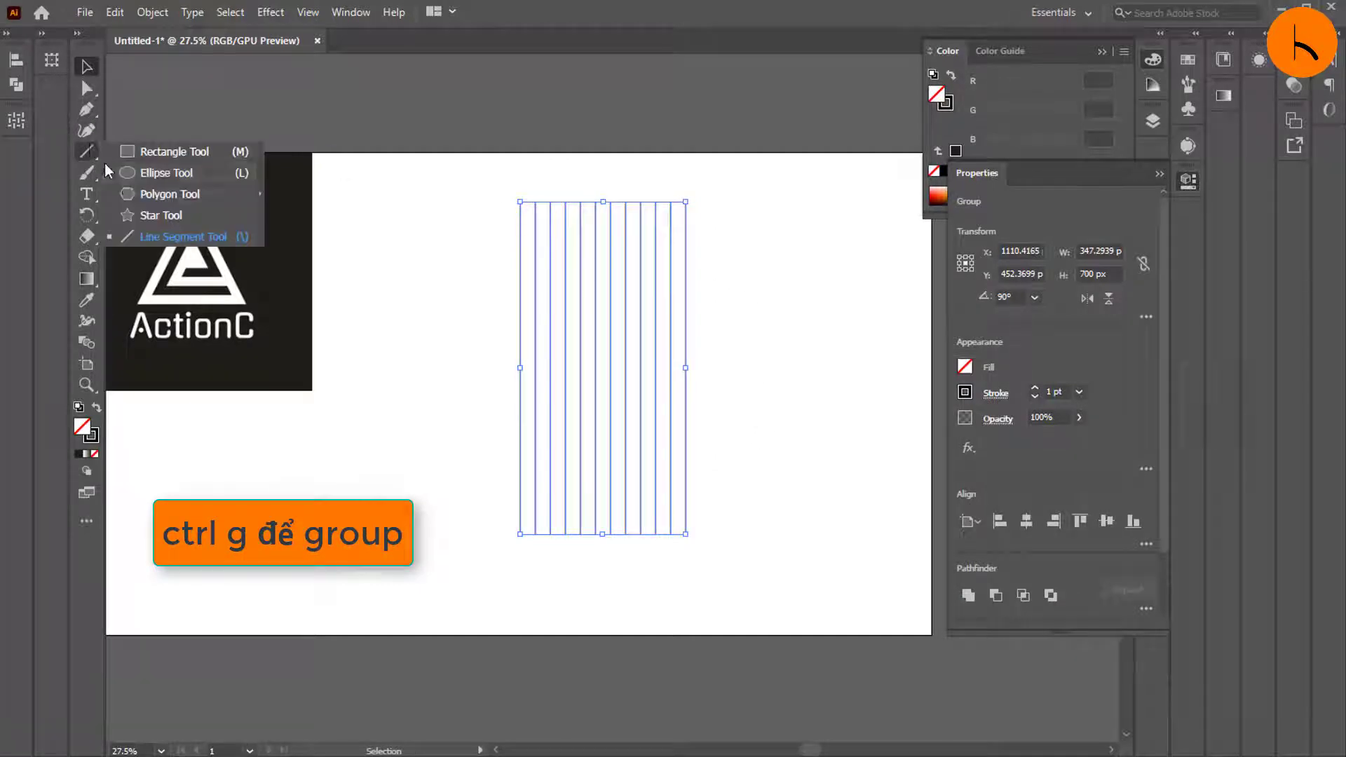
{"action": "left_click", "coordinate": [149, 215]}
{"action": "left_click", "coordinate": [652, 359]}
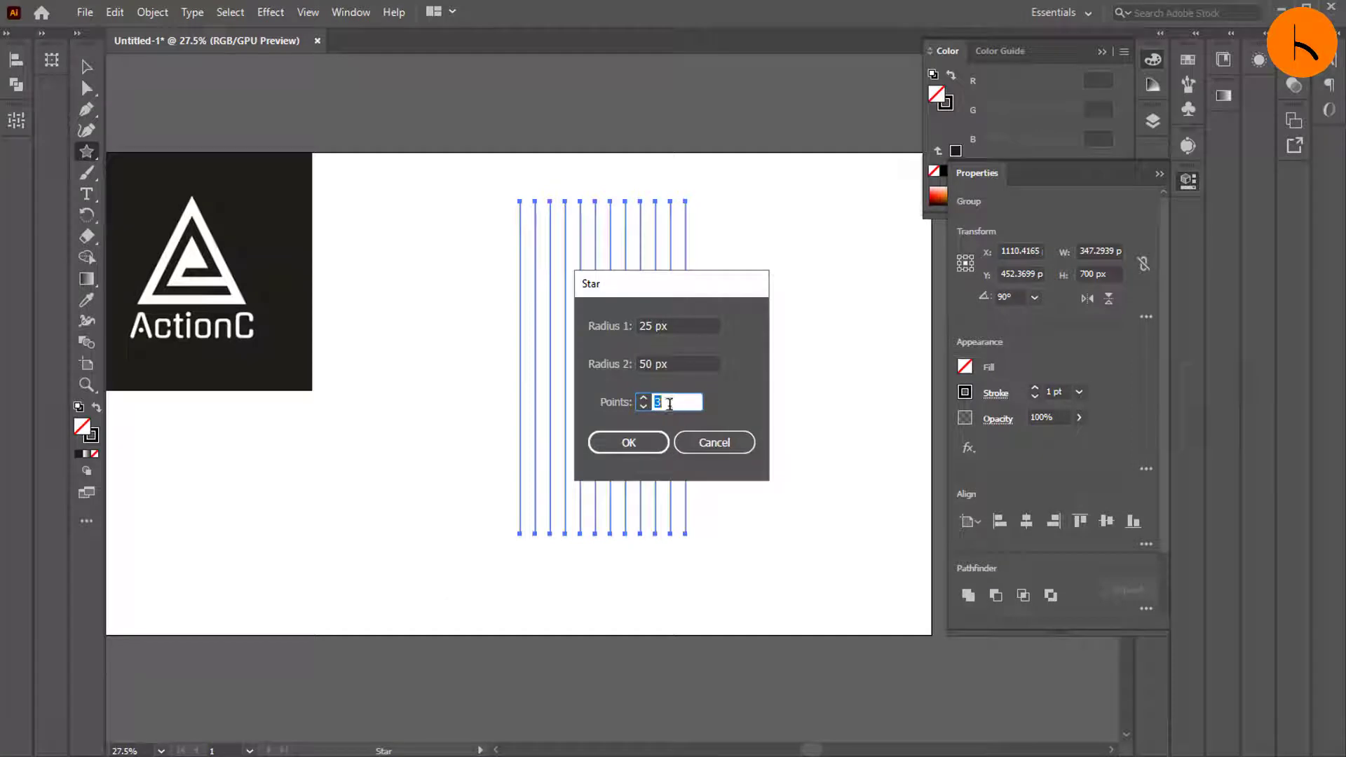
{"action": "left_click", "coordinate": [630, 442]}
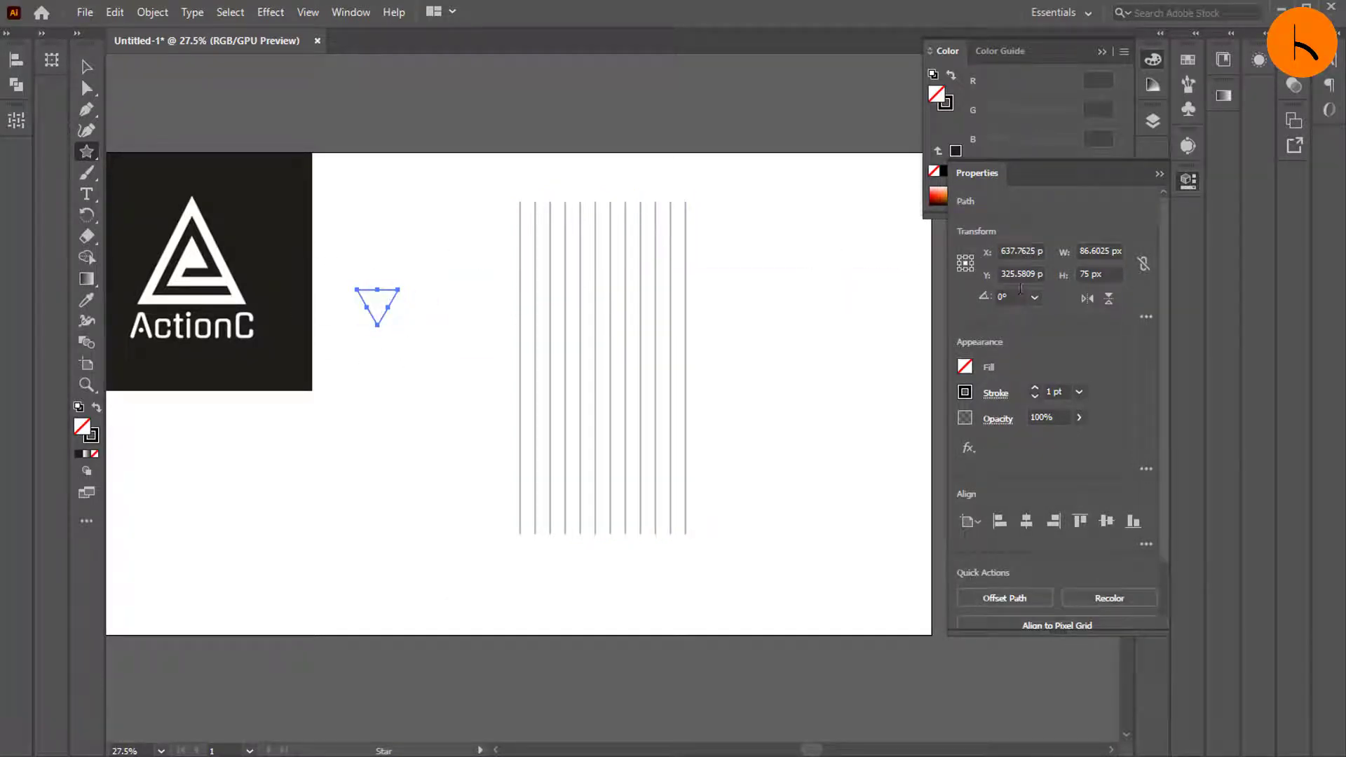
{"action": "left_click", "coordinate": [1110, 297]}
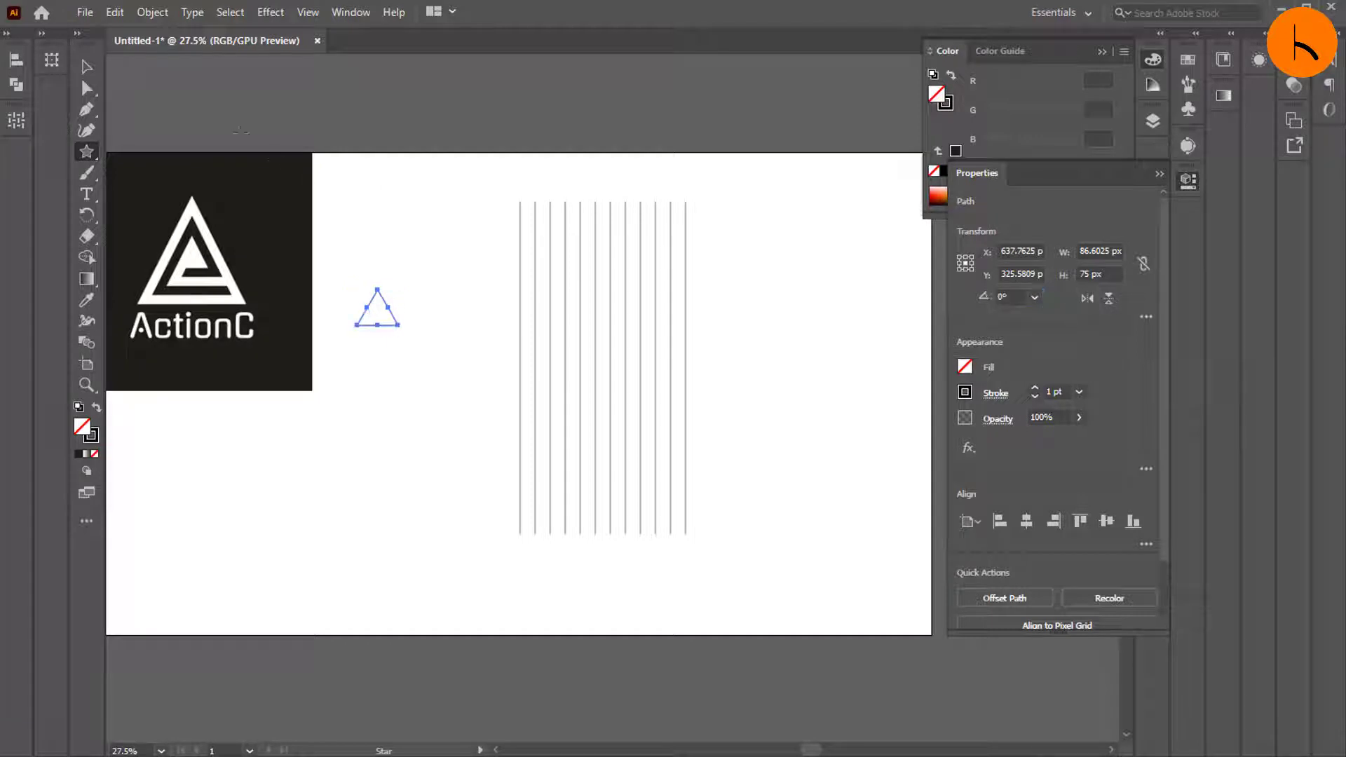
Copy the width value of the vertical line group
{"action": "left_click", "coordinate": [86, 67]}
{"action": "left_click_drag", "start_coordinate": [496, 197], "coordinate": [694, 265]}
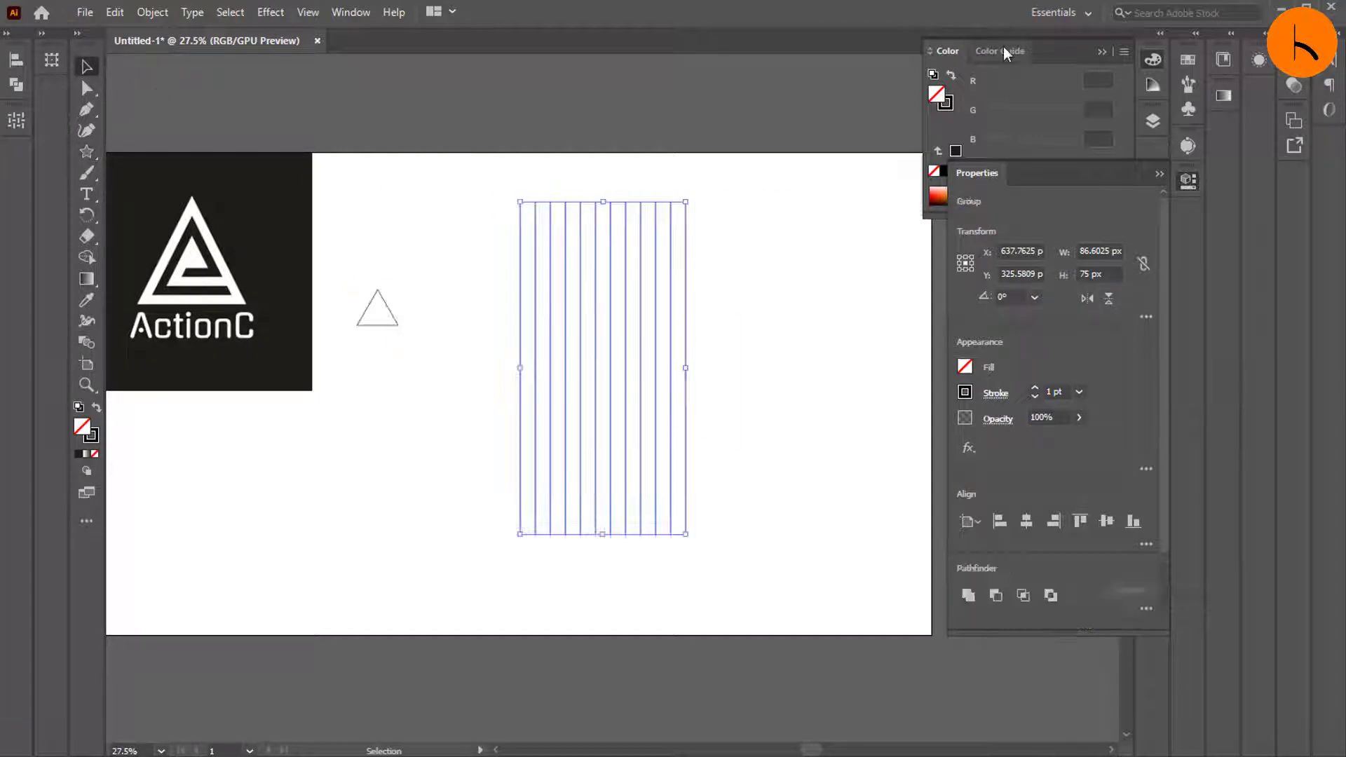
{"action": "left_click", "coordinate": [1104, 56]}
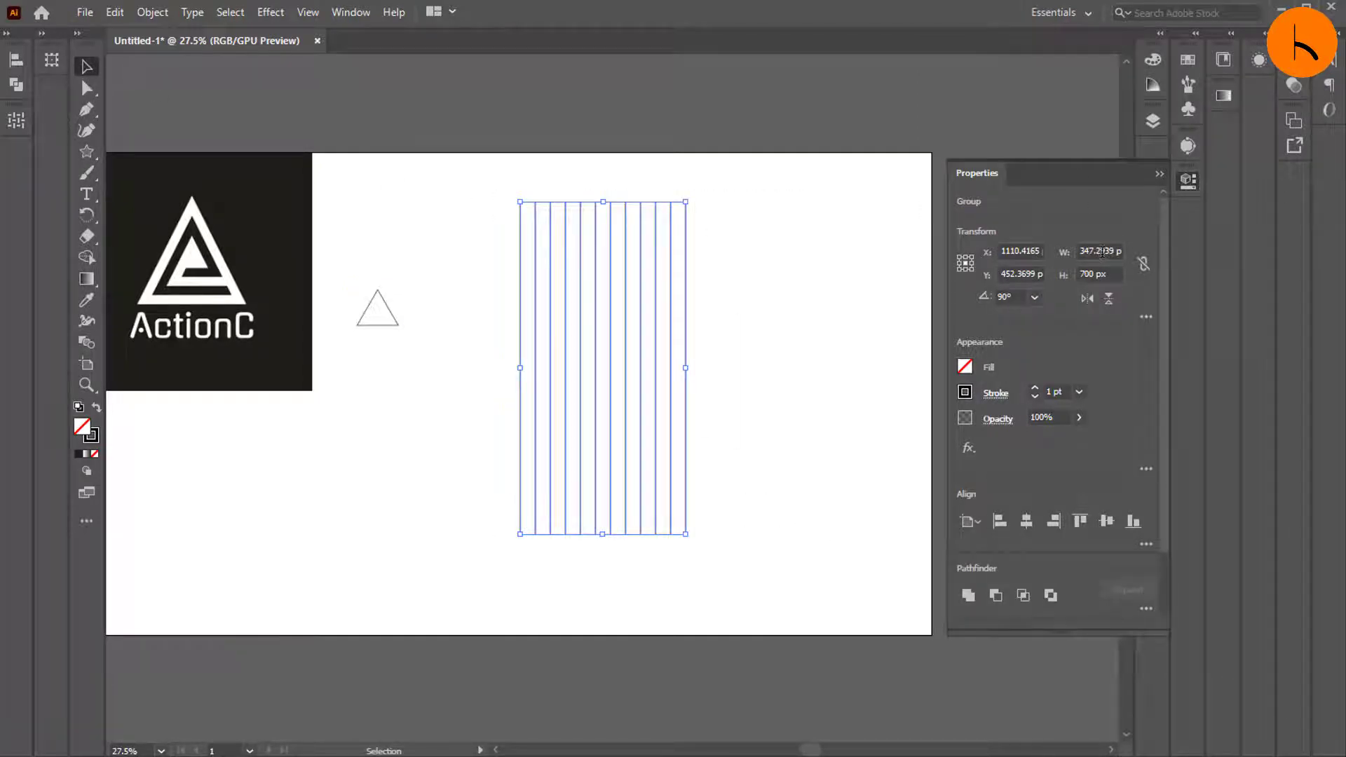
{"action": "left_click", "coordinate": [1101, 252]}
{"action": "key", "text": "ctrl+c"}
Try to apply the copied line group width to the triangle without constraining its proportions
{"action": "left_click_drag", "start_coordinate": [352, 246], "coordinate": [410, 390]}
{"action": "double_click", "coordinate": [1086, 252]}
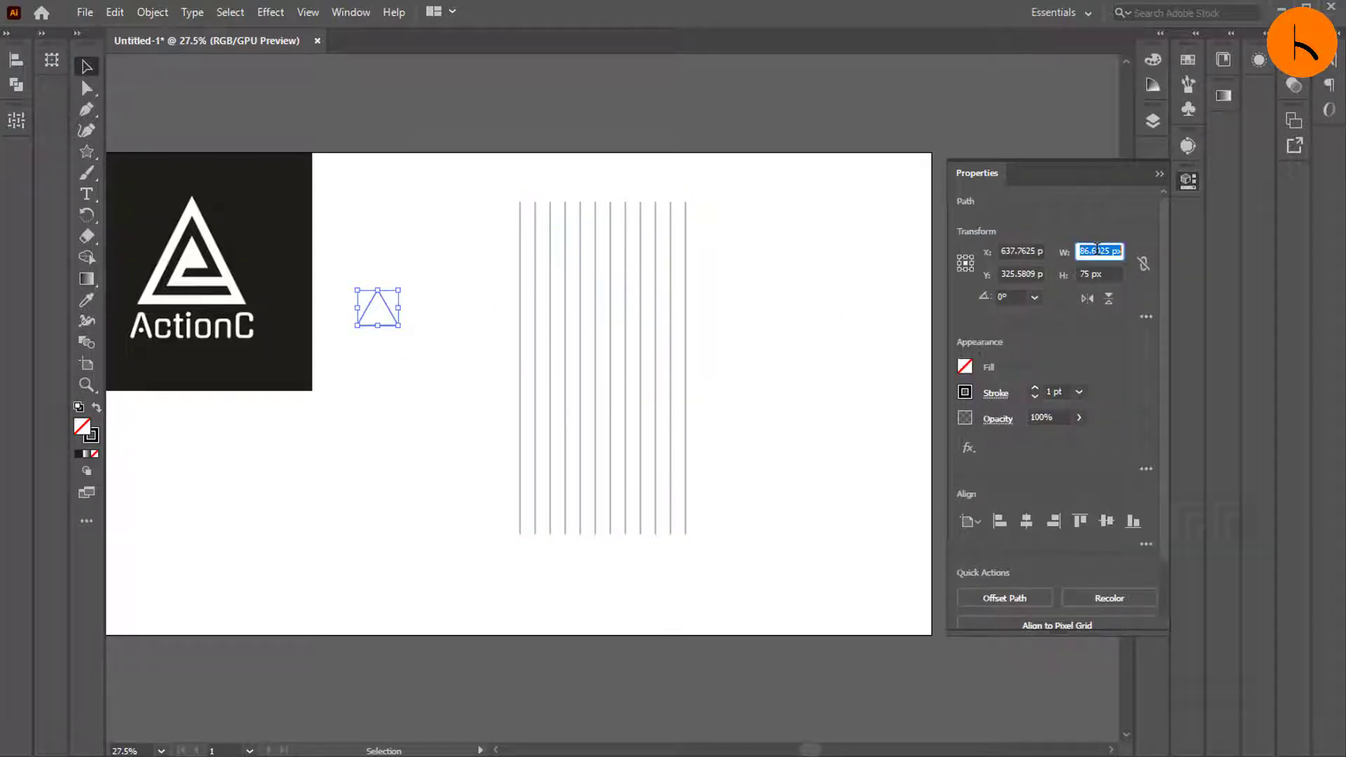
{"action": "key", "text": "ctrl+v"}
{"action": "key", "text": "Return"}
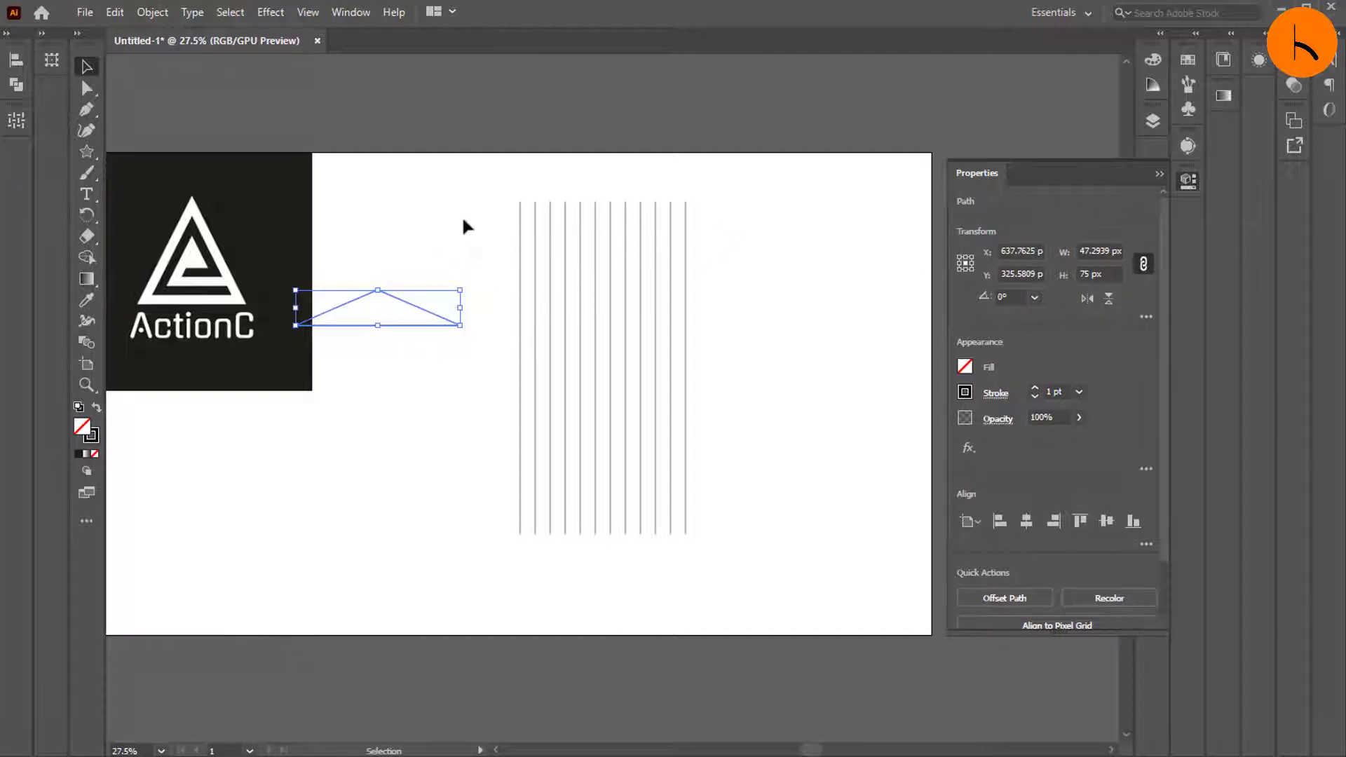
{"action": "key", "text": "ctrl+z"}
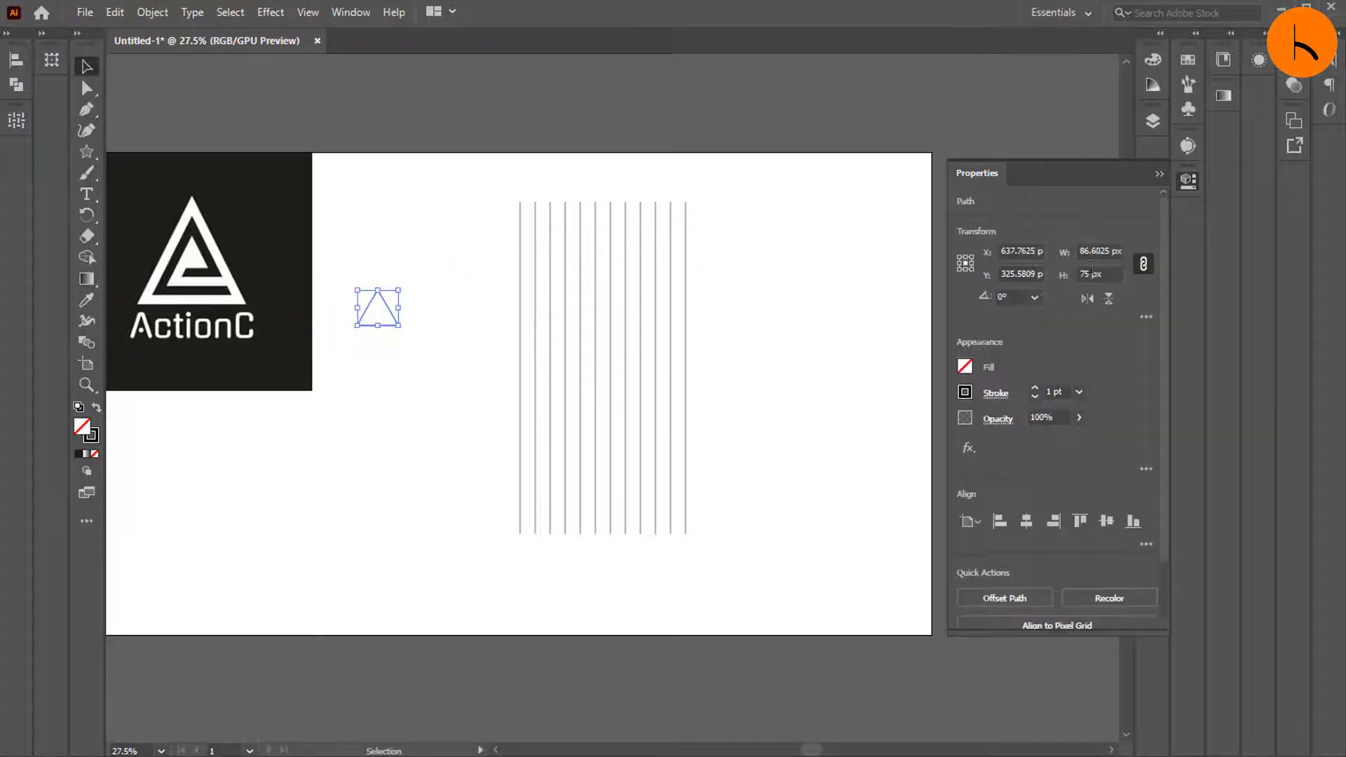
Set the triangle's width to 347.2939 px with width and height proportions constrained
{"action": "left_click", "coordinate": [1143, 266]}
{"action": "double_click", "coordinate": [1107, 253]}
{"action": "type", "text": "347.2939 px"}
{"action": "key", "text": "Return"}
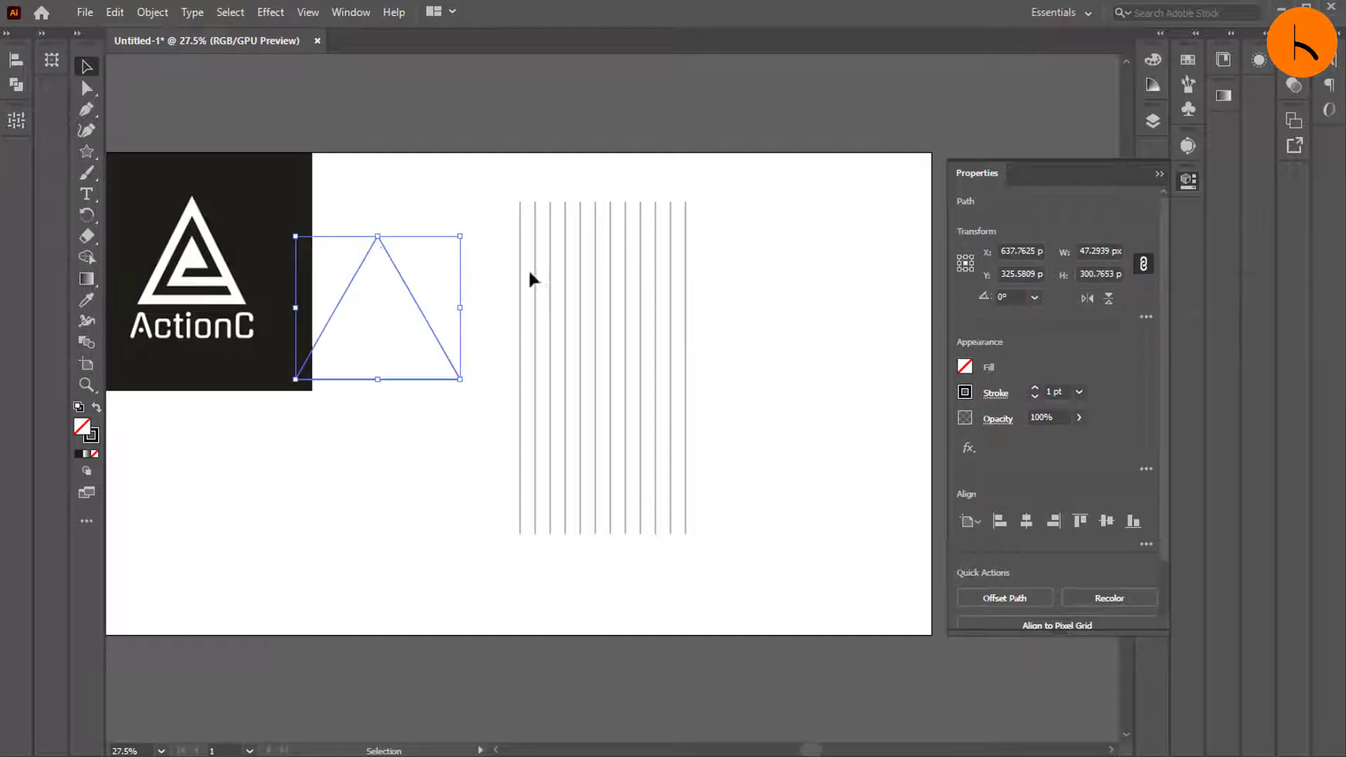
Center the triangle and the line group on each other horizontally and vertically, and move both to the middle of the artboard
{"action": "left_click_drag", "start_coordinate": [345, 177], "coordinate": [794, 537]}
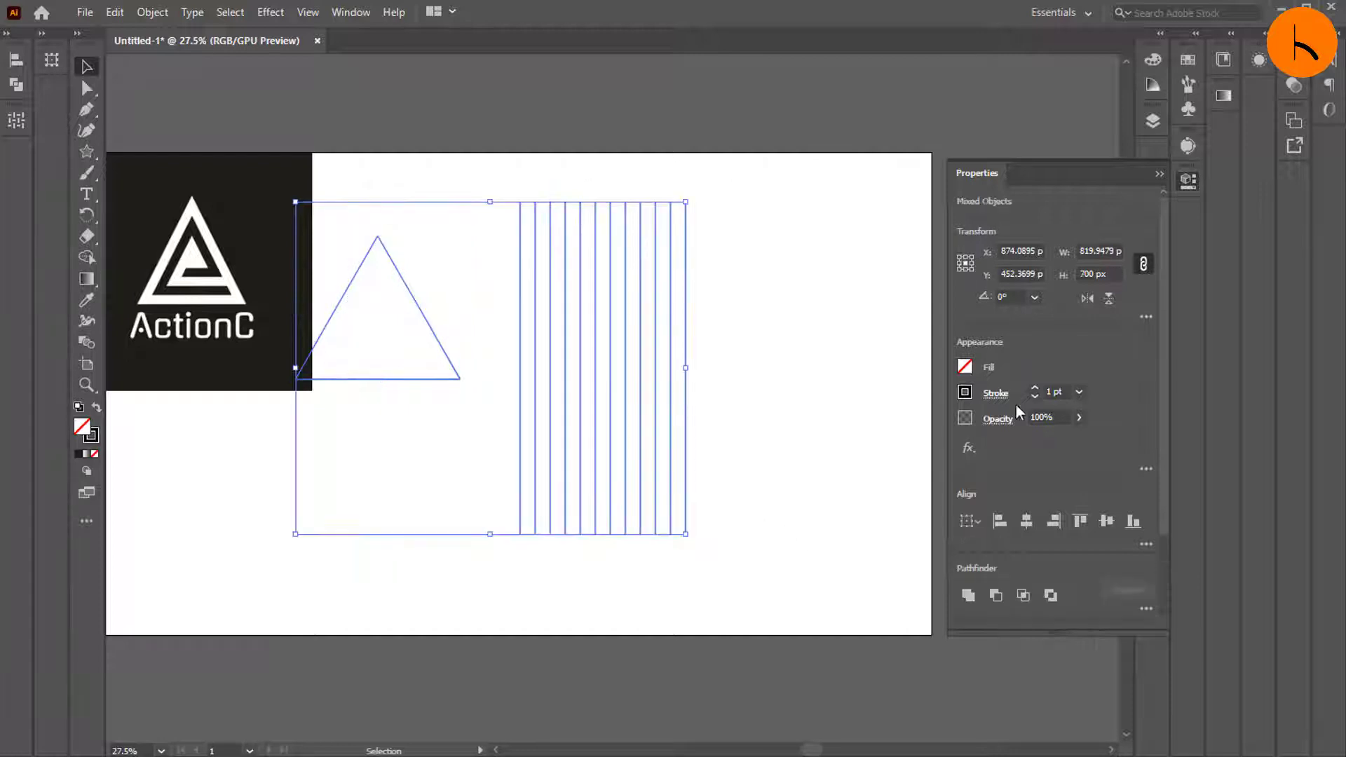
{"action": "left_click", "coordinate": [1026, 520]}
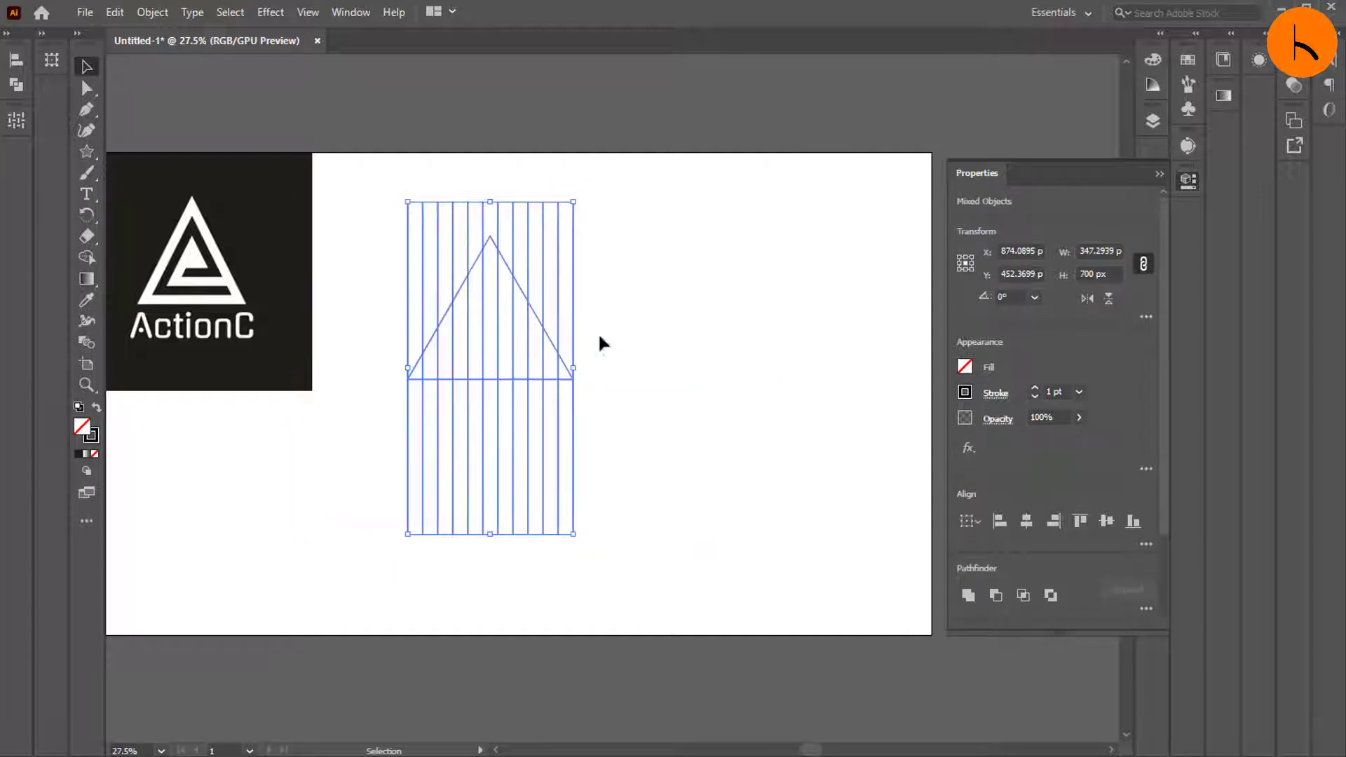
{"action": "left_click", "coordinate": [1112, 522]}
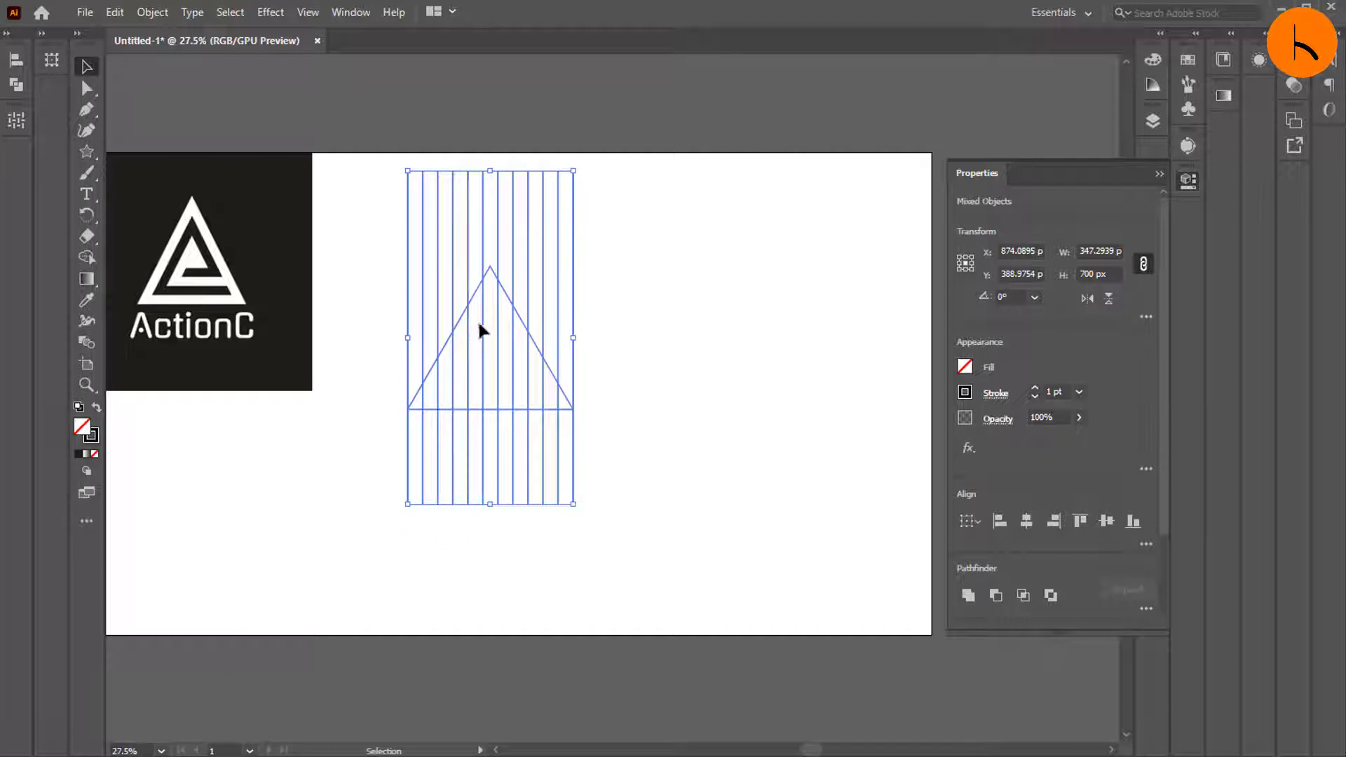
{"action": "left_click_drag", "start_coordinate": [505, 351], "coordinate": [691, 382]}
{"action": "left_click", "coordinate": [738, 392]}
Select the group of vertical lines overlapping the triangle
{"action": "left_click", "coordinate": [85, 384]}
{"action": "scroll", "coordinate": [691, 382], "scroll_direction": "up", "scroll_amount": 1}
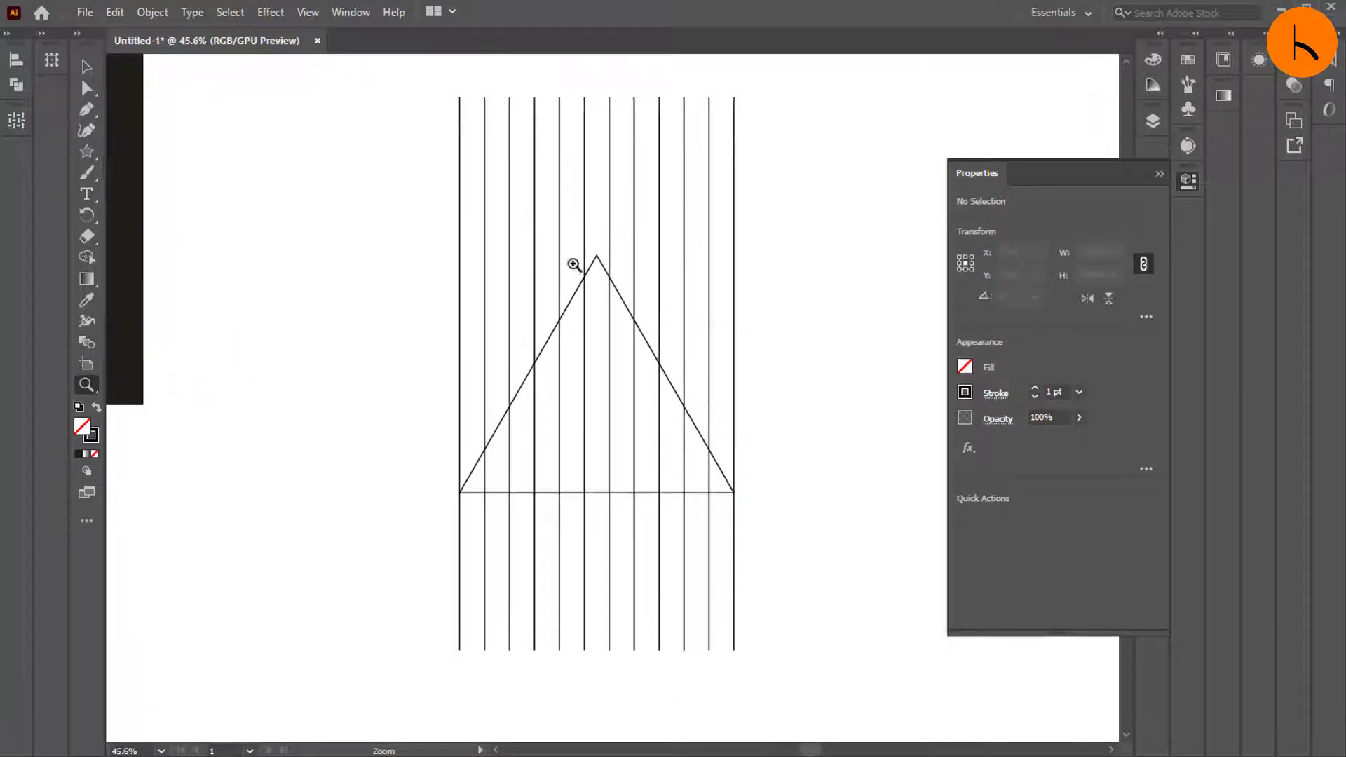
{"action": "left_click", "coordinate": [1160, 173]}
{"action": "left_click_drag", "start_coordinate": [386, 111], "coordinate": [393, 165]}
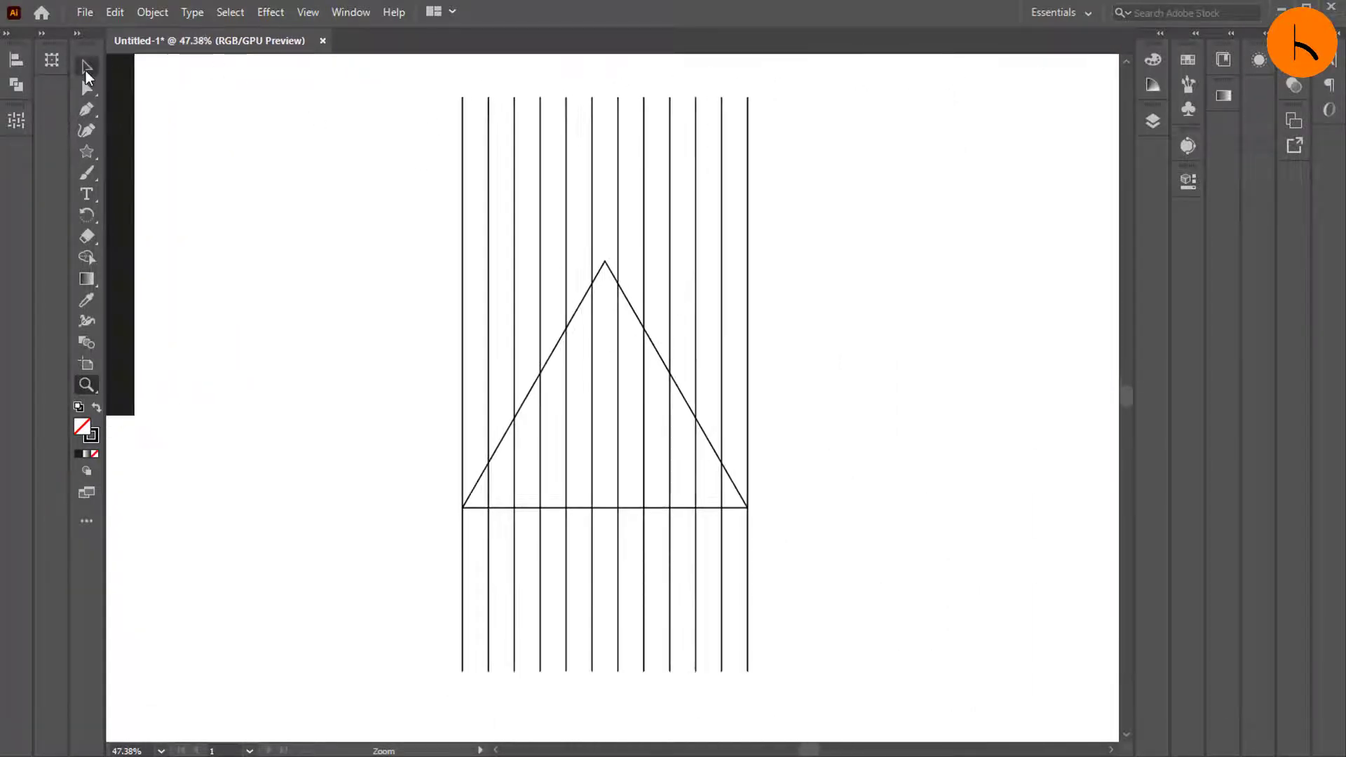
{"action": "left_click", "coordinate": [87, 70]}
{"action": "left_click_drag", "start_coordinate": [346, 111], "coordinate": [810, 177]}
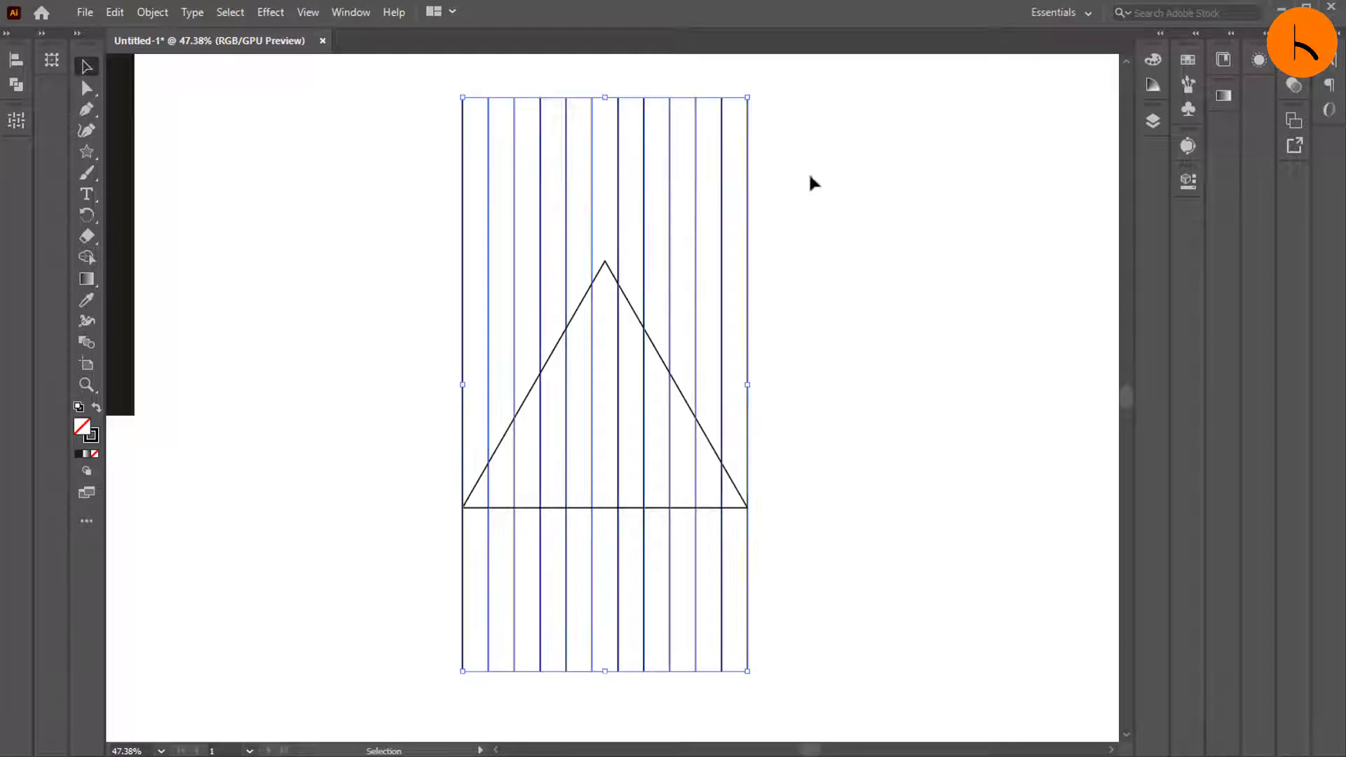
Try to rotate the vertical line group itself by 90°
{"action": "right_click", "coordinate": [618, 193]}
{"action": "mouse_move", "coordinate": [722, 391]}
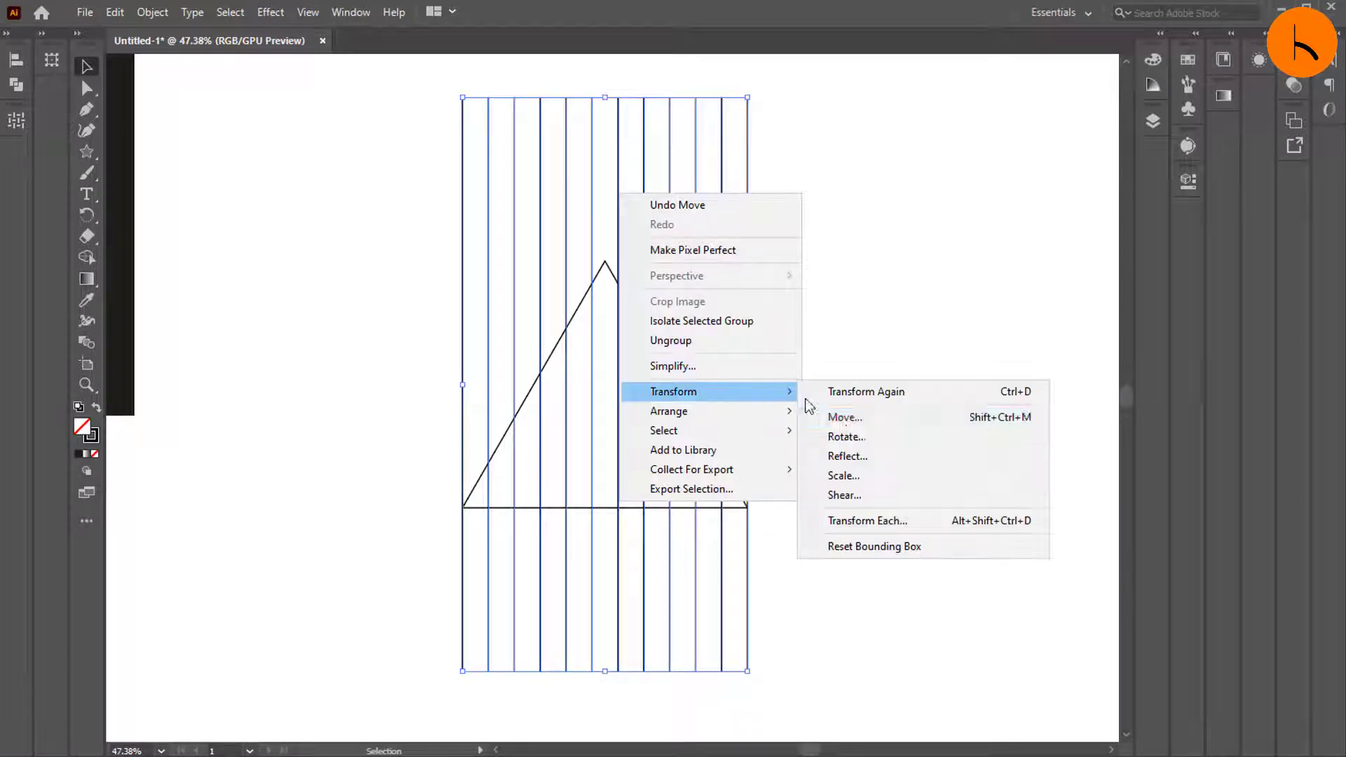
{"action": "left_click", "coordinate": [847, 437]}
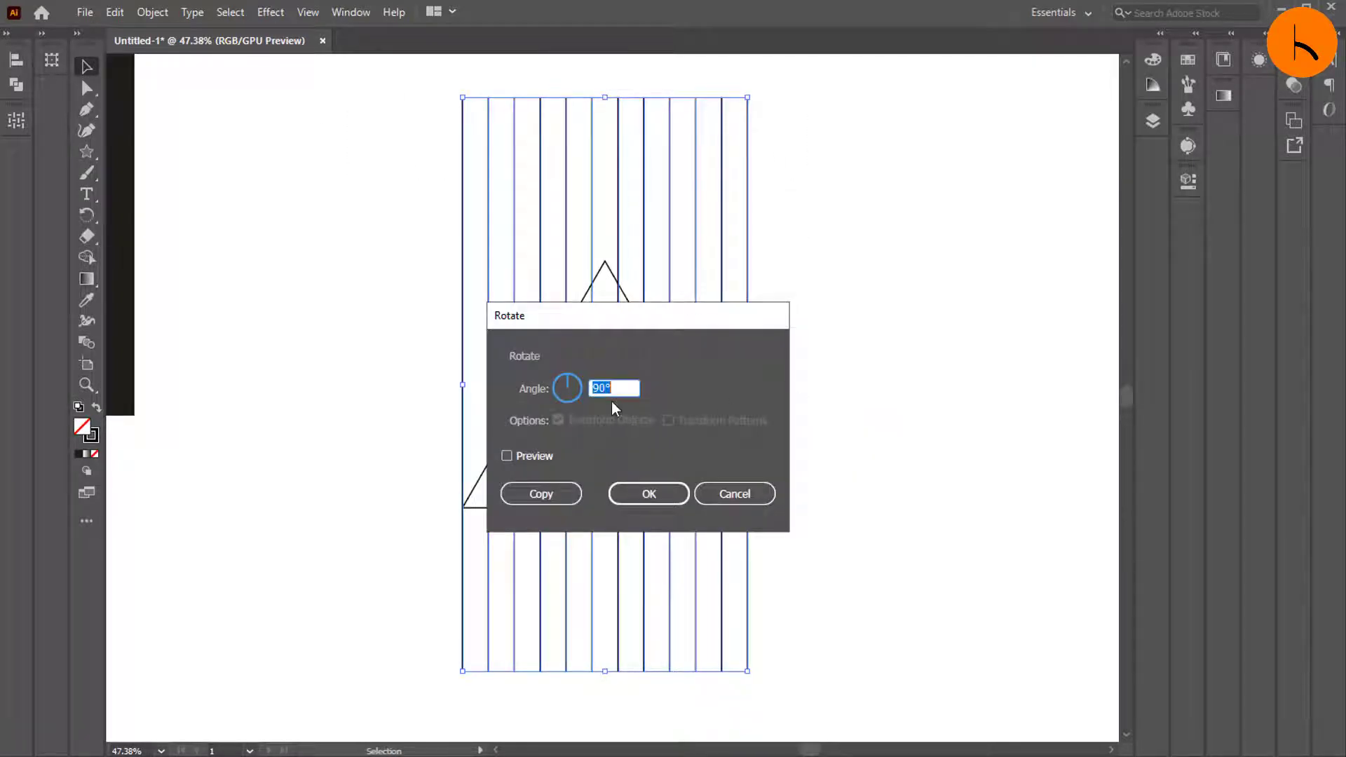
{"action": "left_click", "coordinate": [649, 494]}
{"action": "key", "text": "ctrl+z"}
Create a copy of the vertical line group rotated by 90° to form a crossing grid
{"action": "right_click", "coordinate": [603, 326]}
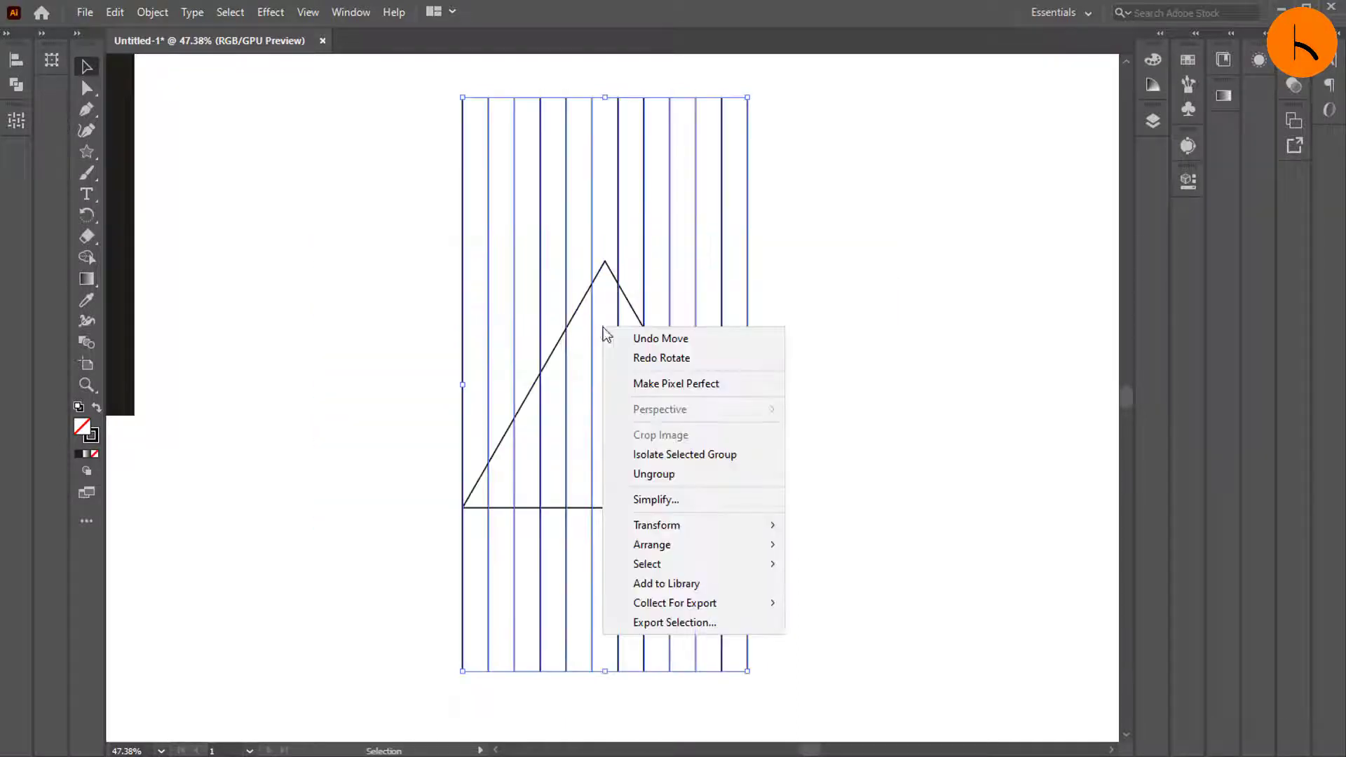
{"action": "mouse_move", "coordinate": [731, 529]}
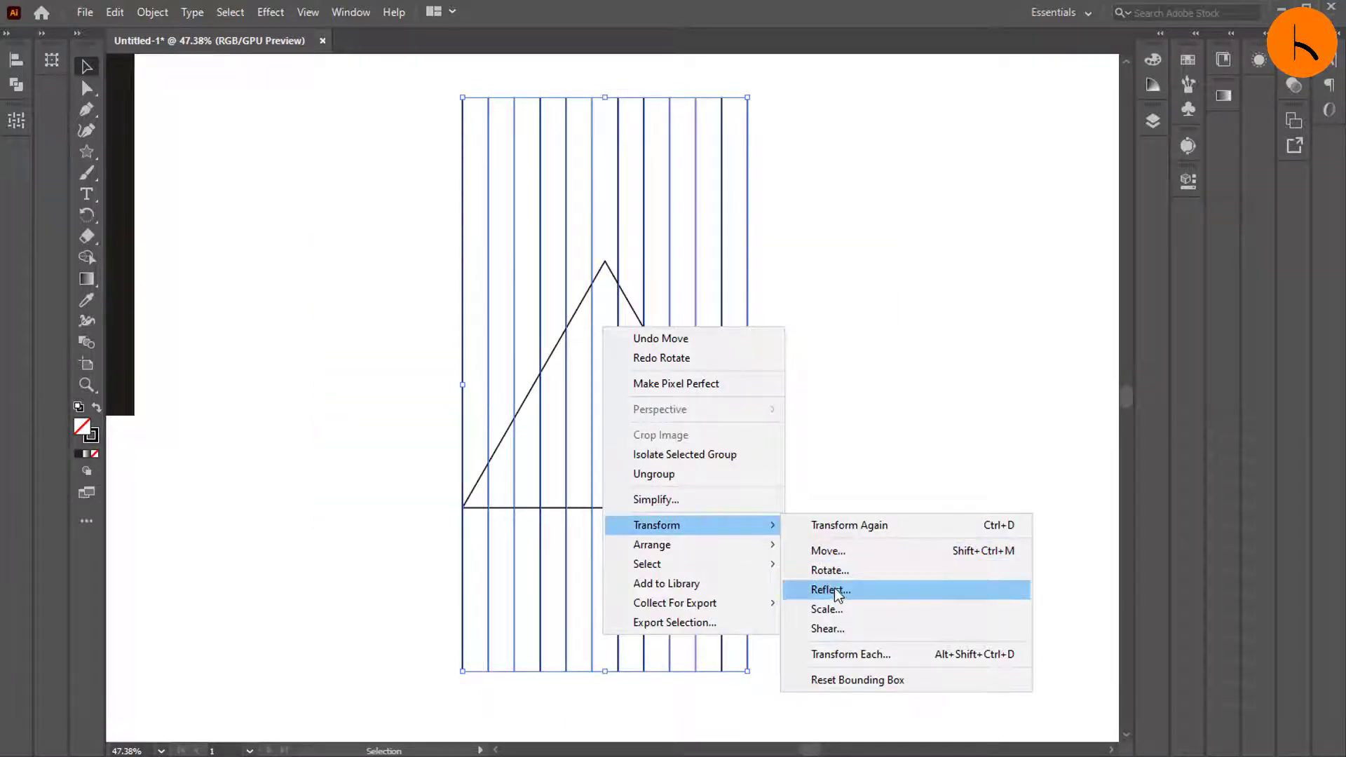
{"action": "left_click", "coordinate": [835, 569]}
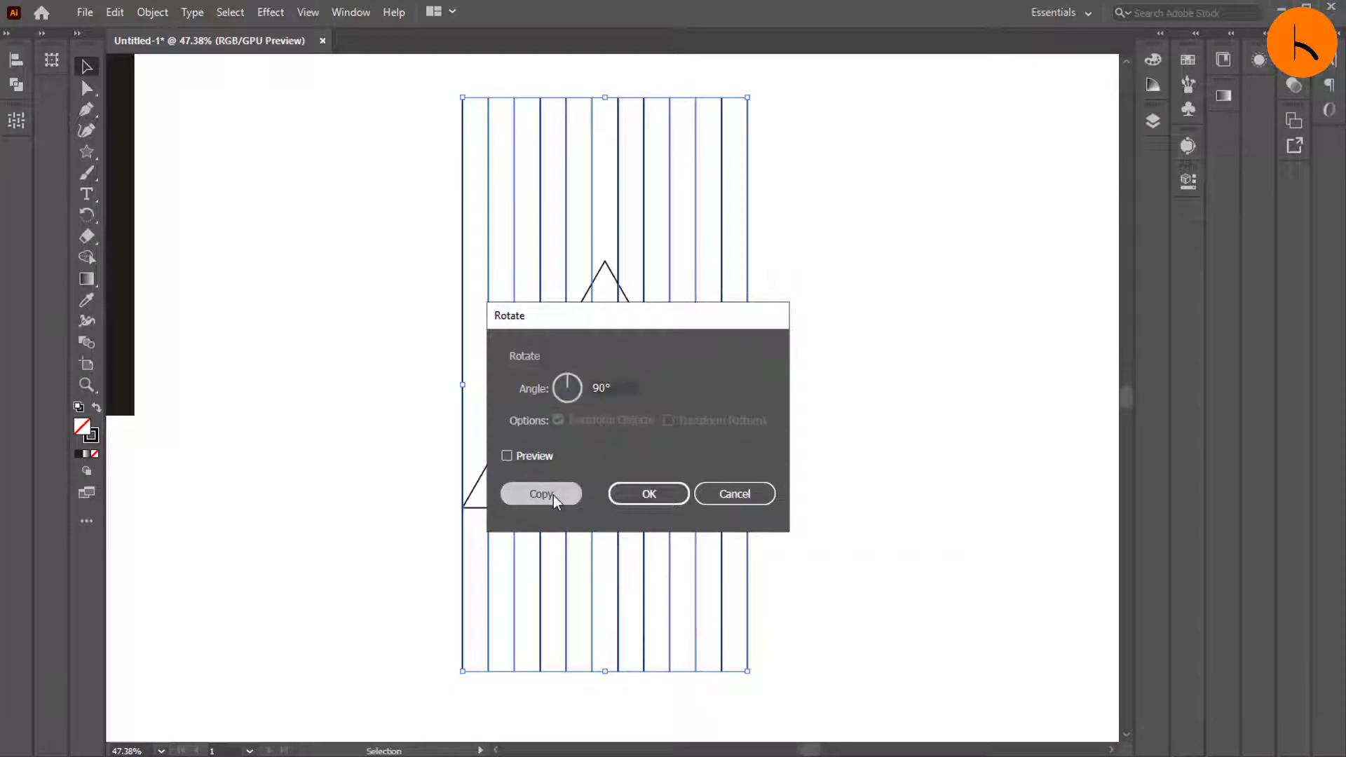
{"action": "left_click", "coordinate": [551, 495]}
{"action": "left_click", "coordinate": [357, 112]}
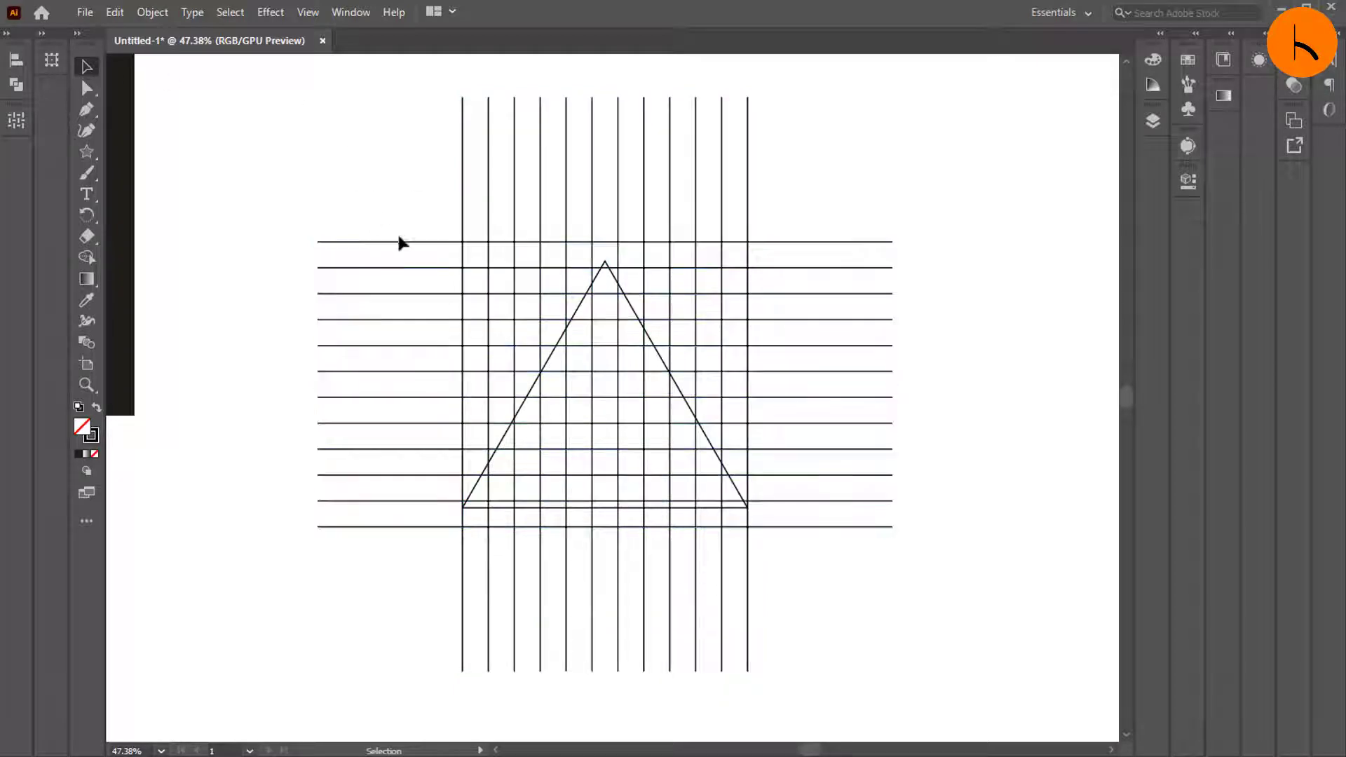
Nudge the horizontal line group vertically until its second-lowest line coincides with the triangle's base
{"action": "left_click", "coordinate": [416, 242]}
{"action": "key", "text": "Up"}
{"action": "key", "text": "Down"}
{"action": "key", "text": "Down"}
{"action": "key", "text": "Down"}
{"action": "key", "text": "Down"}
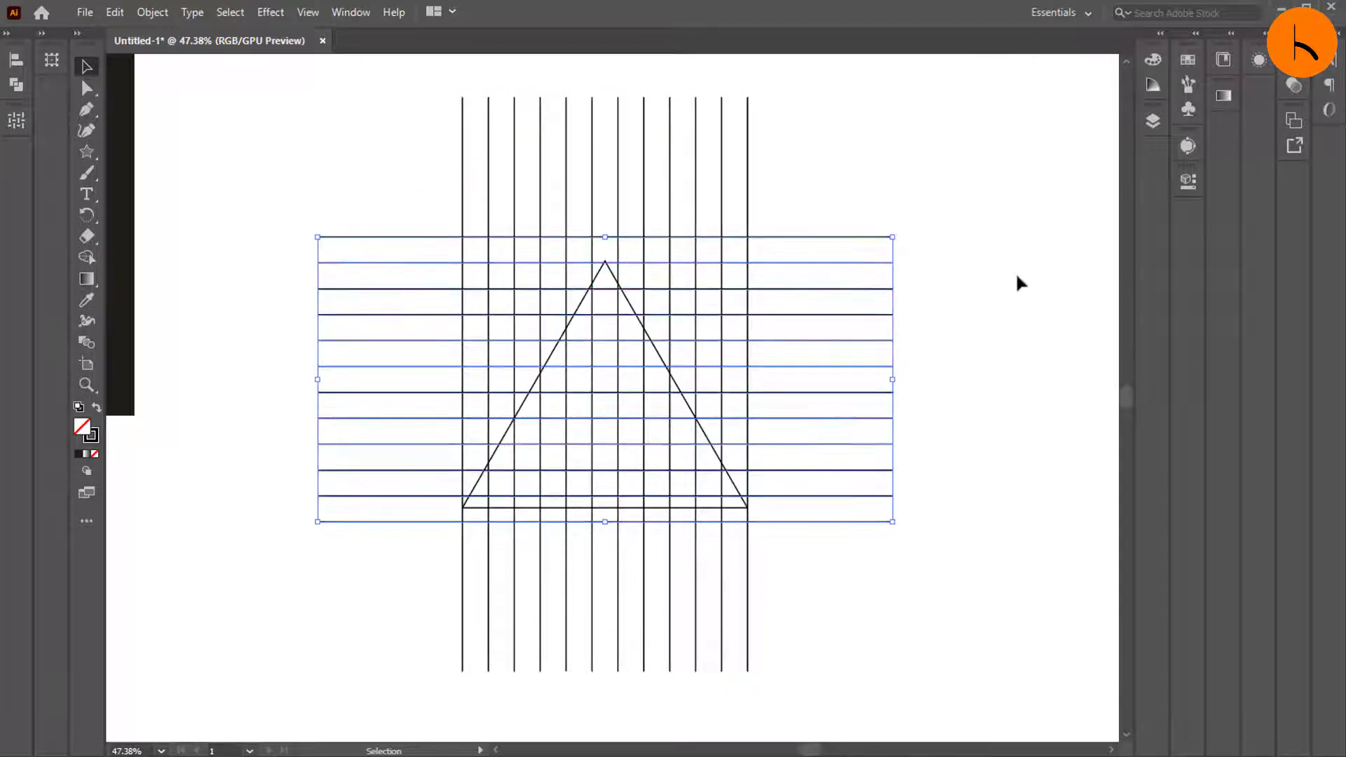
{"action": "key", "text": "Down"}
{"action": "key", "text": "Down"}
{"action": "key", "text": "Down"}
{"action": "key", "text": "Down"}
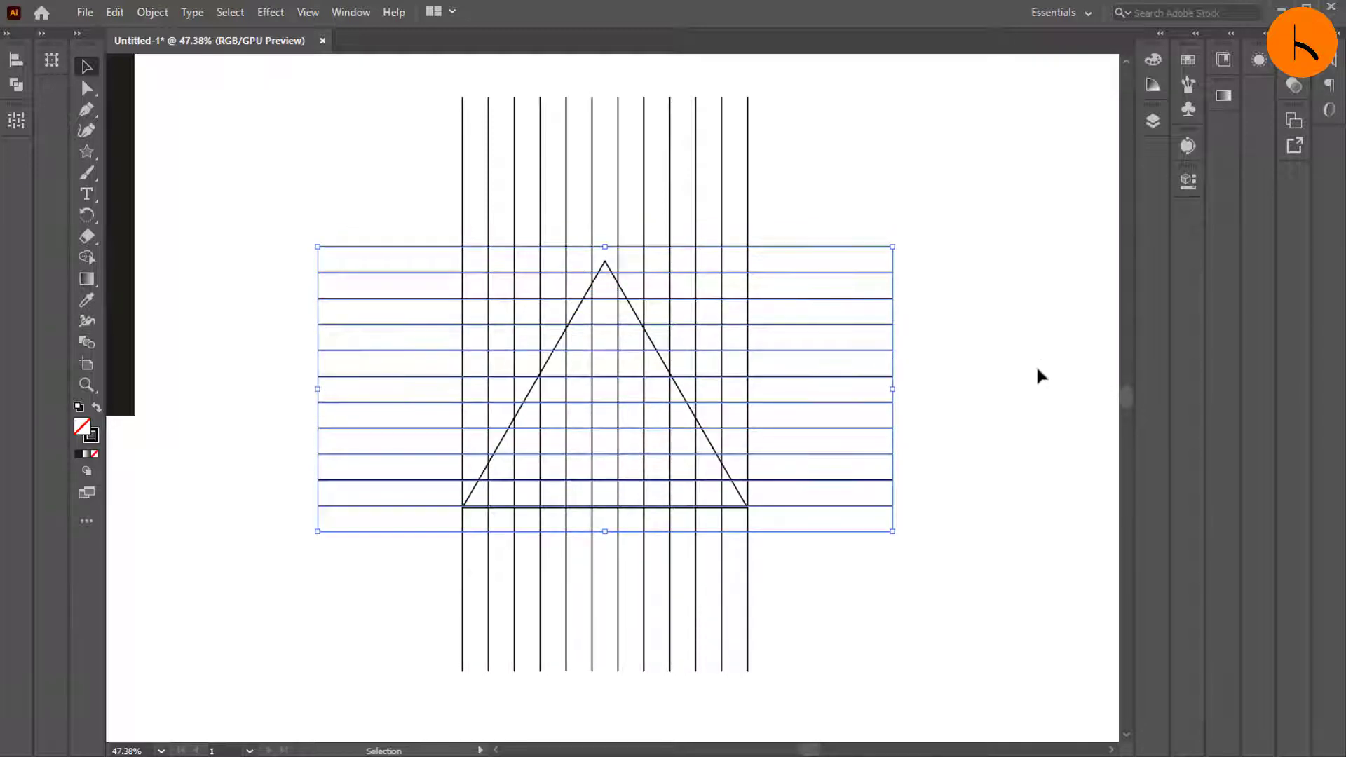
{"action": "key", "text": "Down"}
{"action": "key", "text": "Down"}
{"action": "key", "text": "Down"}
{"action": "key", "text": "Down"}
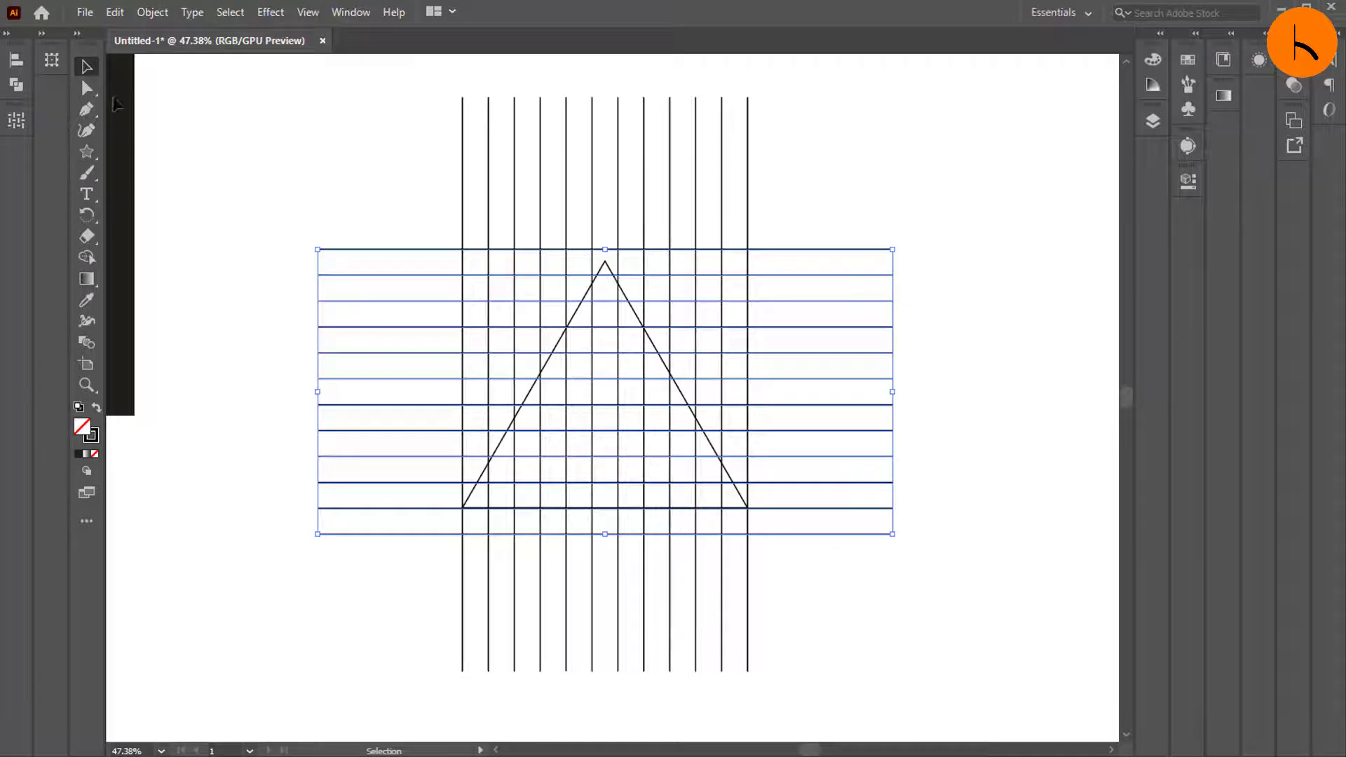
{"action": "left_click", "coordinate": [336, 123]}
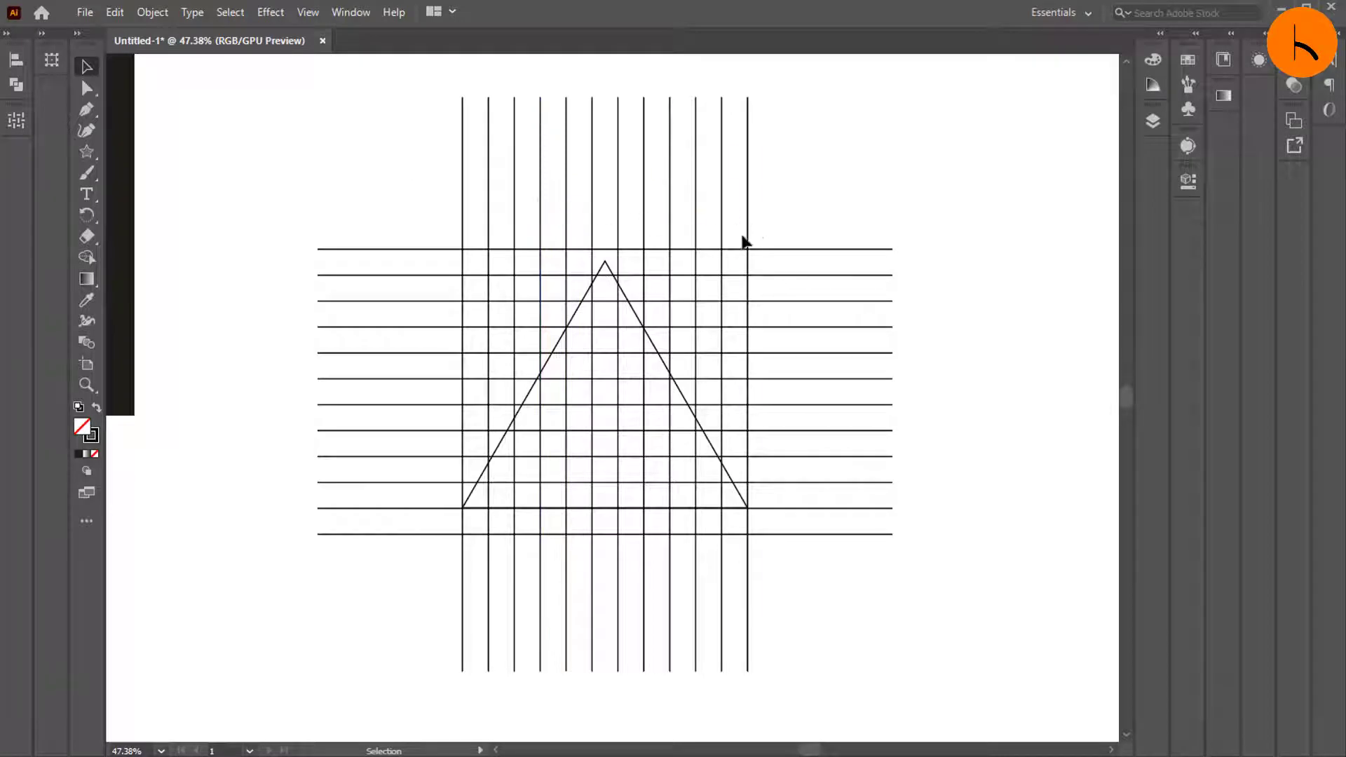
Duplicate the vertical line group in place and rotate the copy clockwise until it runs roughly parallel to the triangle's left side
{"action": "left_click_drag", "start_coordinate": [379, 116], "coordinate": [844, 159]}
{"action": "key", "text": "a"}
{"action": "key", "text": "ctrl+c"}
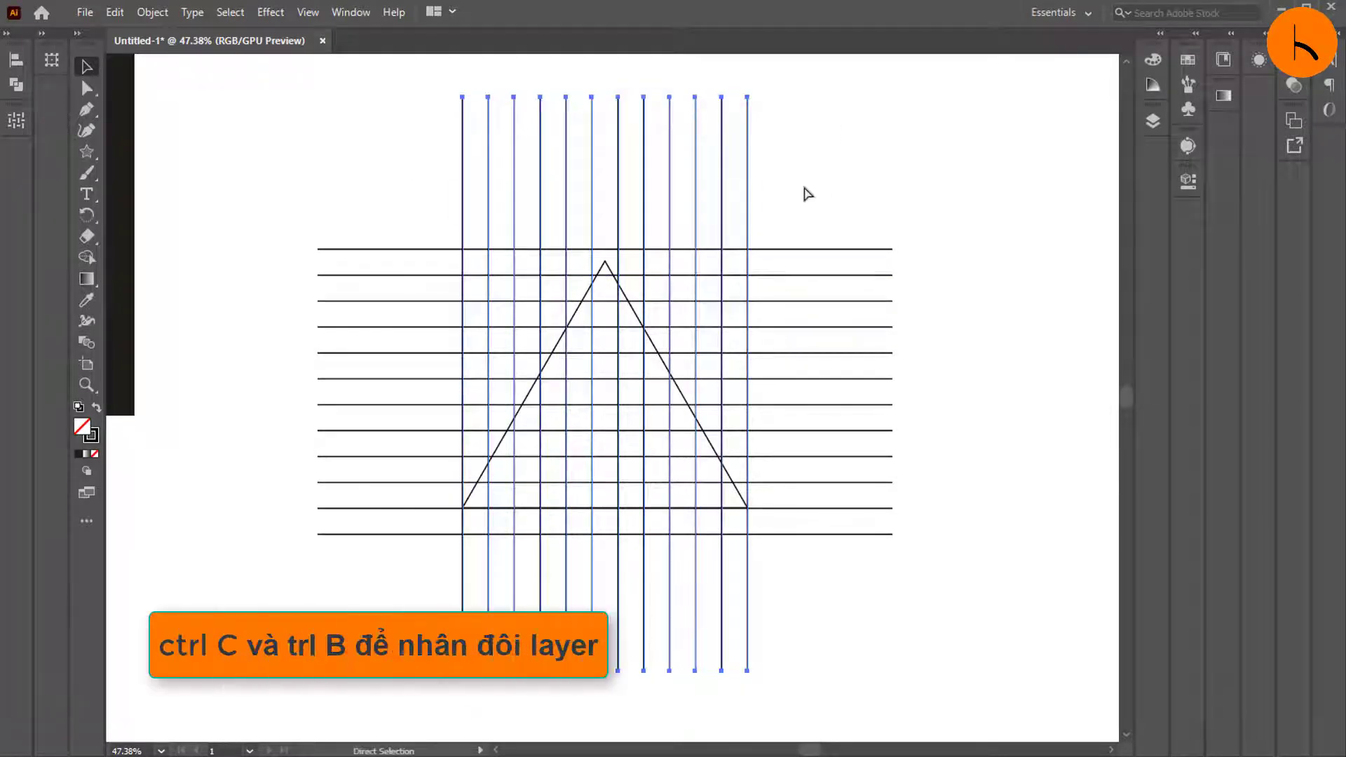
{"action": "key", "text": "ctrl+b"}
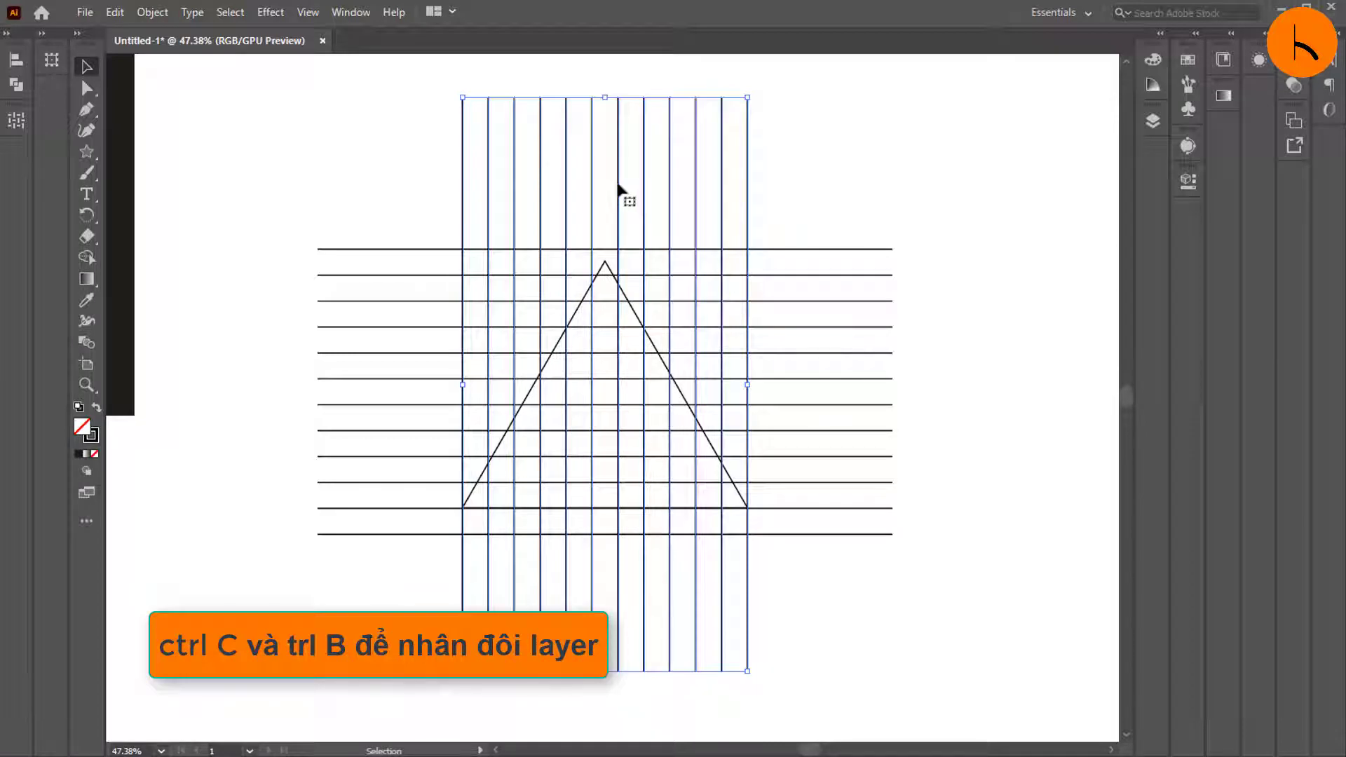
{"action": "left_click_drag", "start_coordinate": [754, 91], "coordinate": [883, 205]}
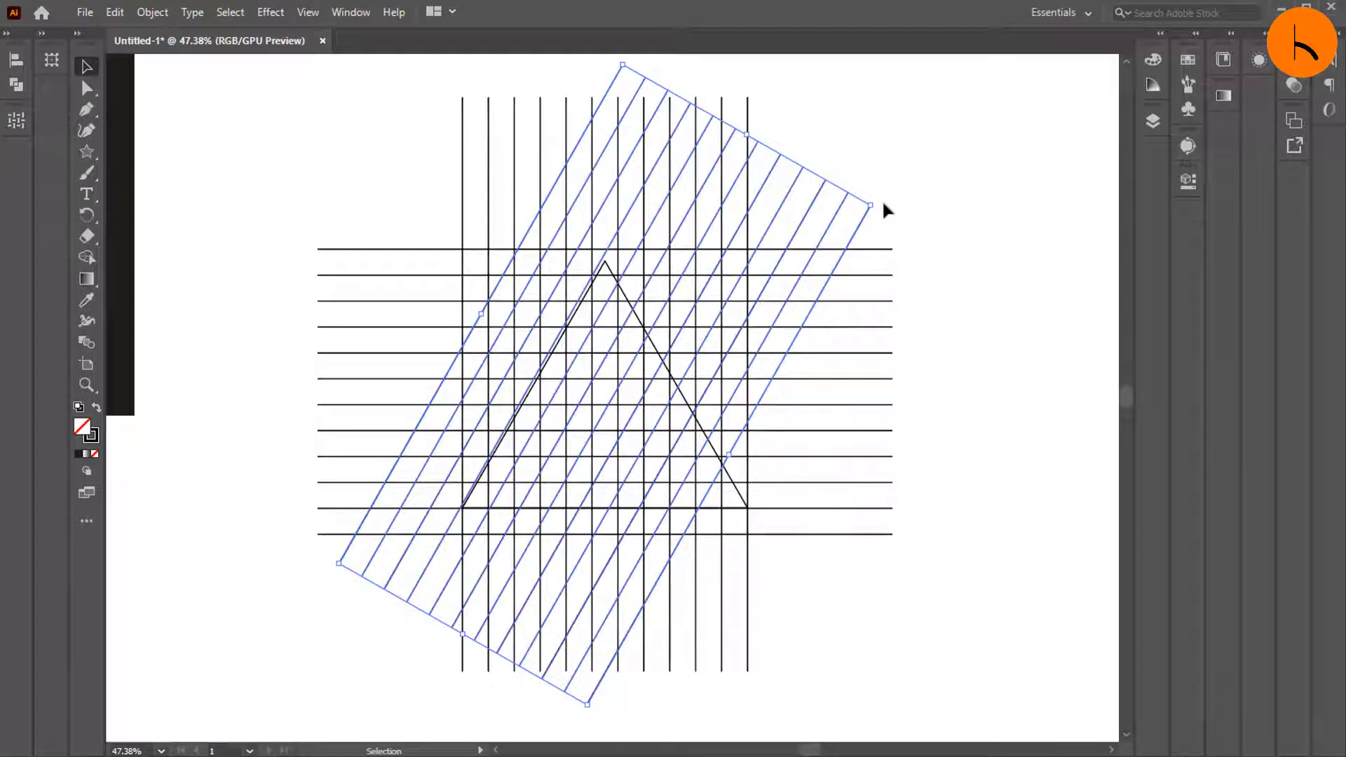
Set the rotated line group's angle to exactly 60°
{"action": "left_click", "coordinate": [1188, 183]}
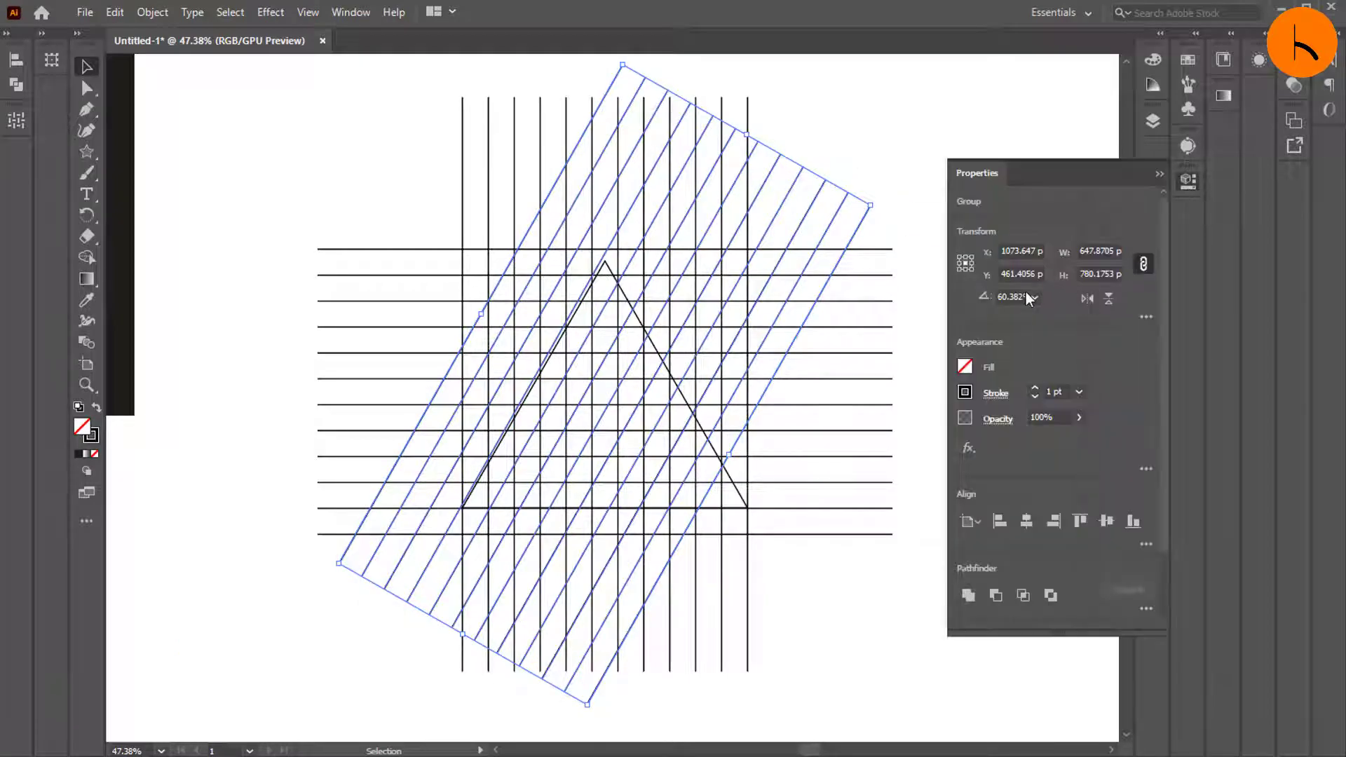
{"action": "double_click", "coordinate": [1024, 290]}
{"action": "type", "text": "61"}
{"action": "key", "text": "Return"}
{"action": "key", "text": "Down"}
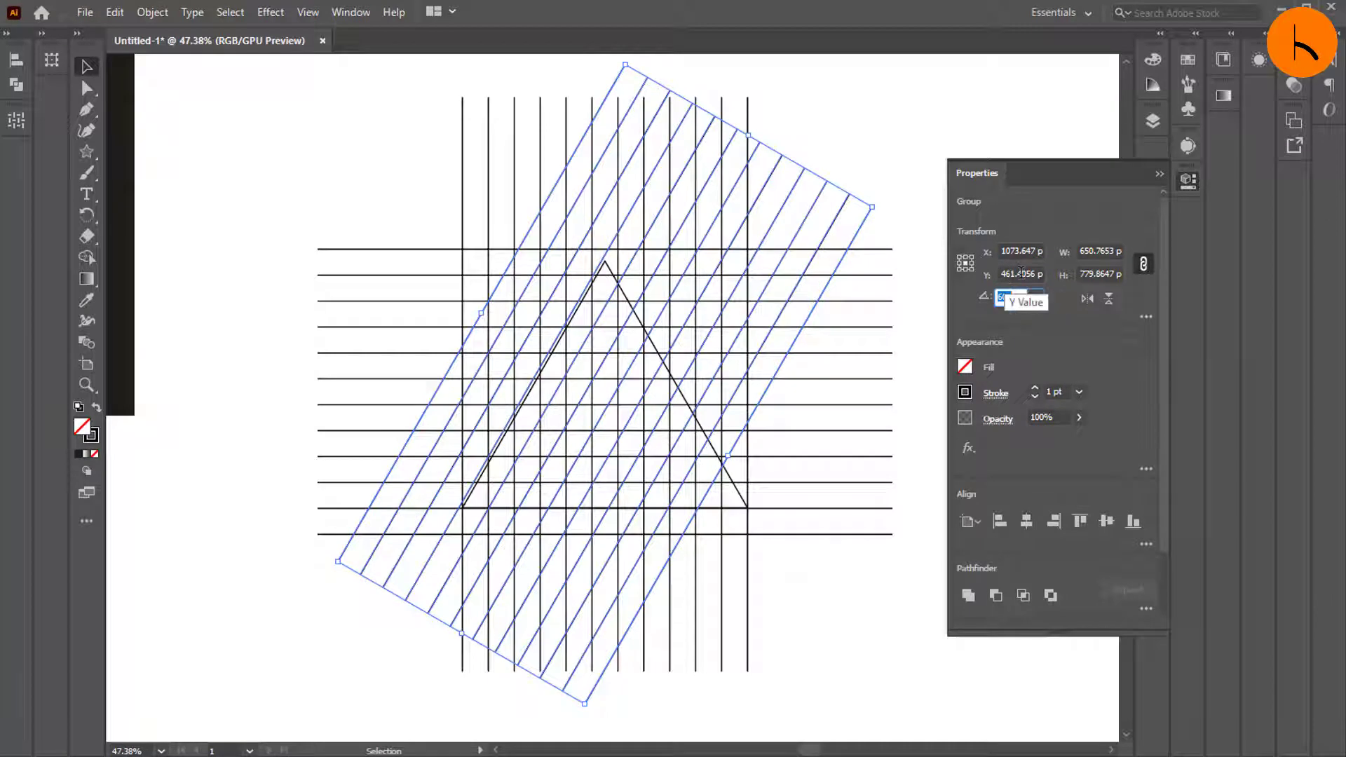
Set the vertical position of the 60° line group to Y 469 px
{"action": "left_click", "coordinate": [1022, 274]}
{"action": "type", "text": "468"}
{"action": "key", "text": "Return"}
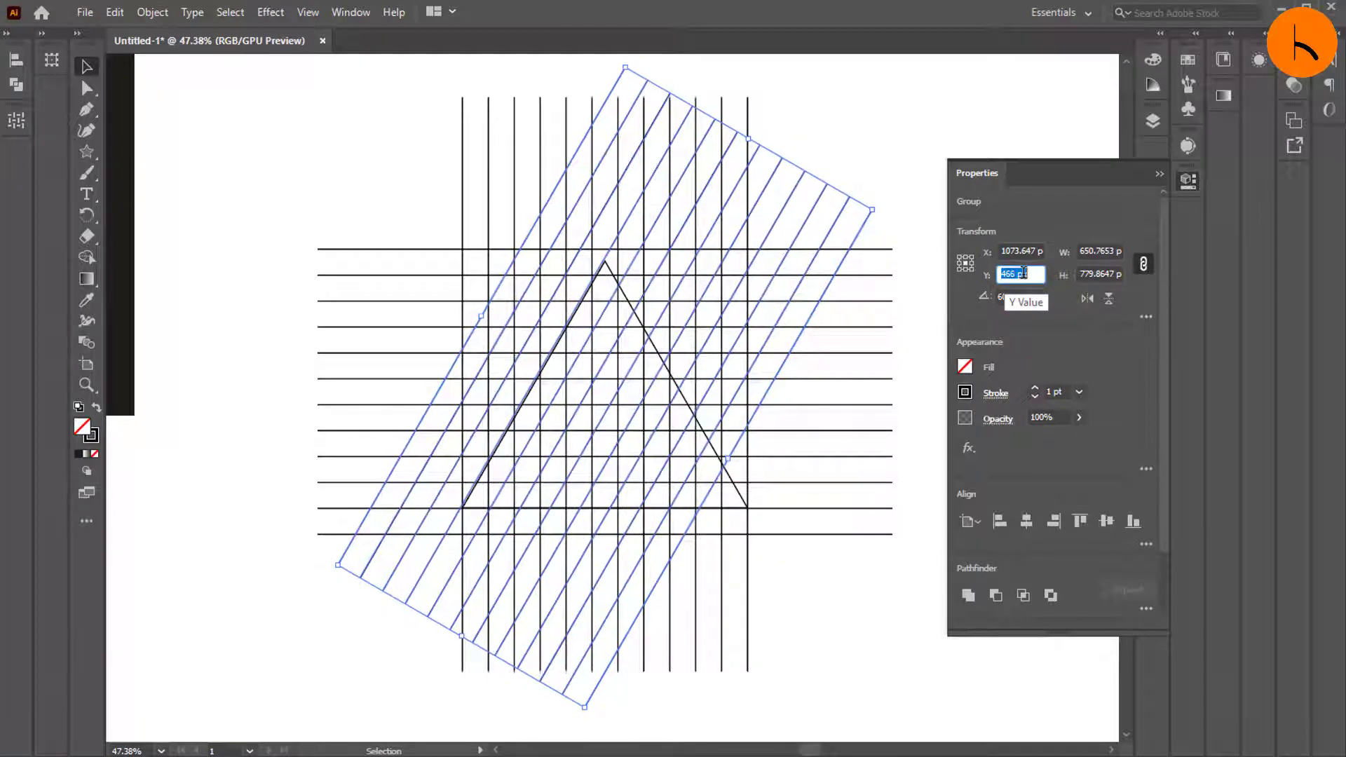
{"action": "key", "text": "Up"}
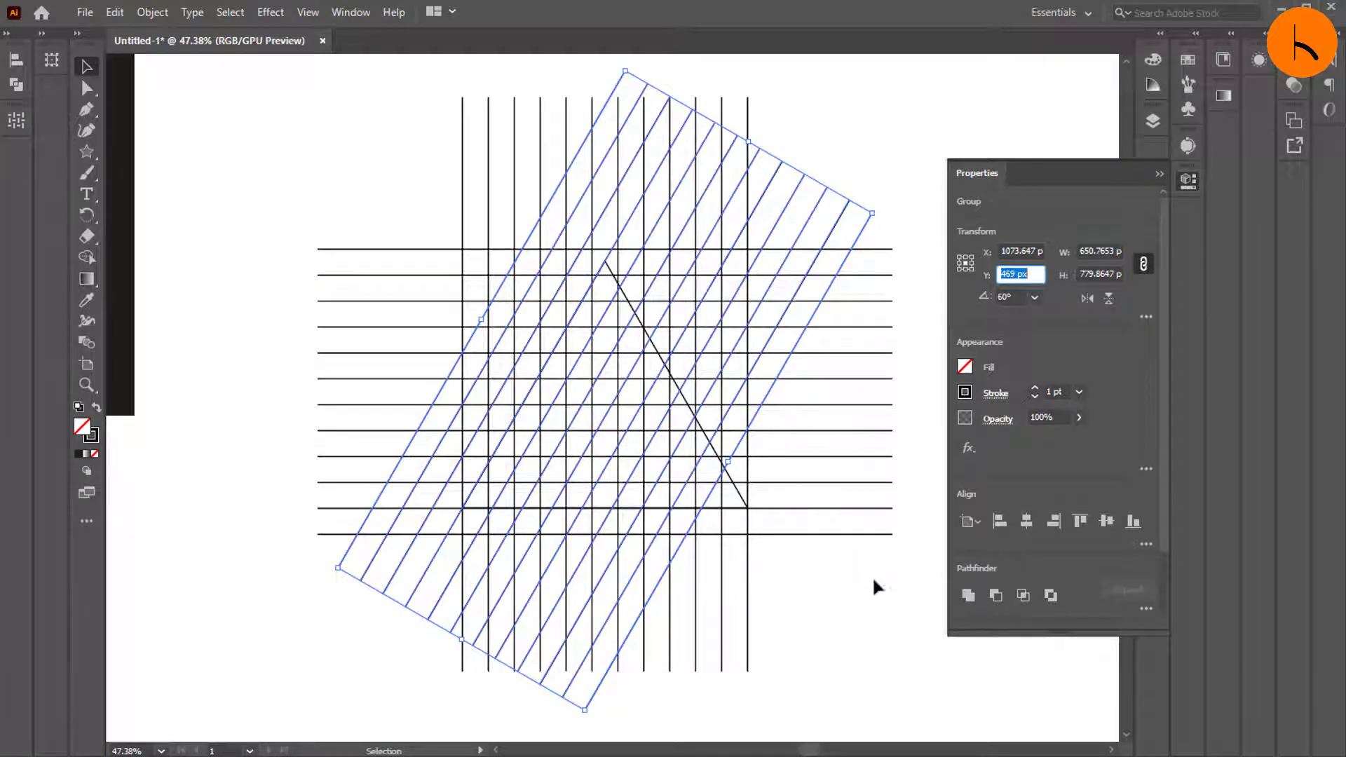
{"action": "left_click", "coordinate": [1024, 275]}
Nudge the 60° line group right to X 1109.647 px and down to Y 470 px so one line follows the triangle's left side
{"action": "left_click", "coordinate": [885, 169]}
{"action": "left_click", "coordinate": [843, 212]}
{"action": "key", "text": "Right"}
{"action": "key", "text": "Right"}
{"action": "key", "text": "Right"}
{"action": "key", "text": "Right"}
{"action": "key", "text": "Right"}
{"action": "key", "text": "Right"}
{"action": "key", "text": "Right"}
{"action": "key", "text": "Right"}
{"action": "key", "text": "Right"}
{"action": "key", "text": "Right"}
{"action": "key", "text": "Right"}
{"action": "key", "text": "Right"}
{"action": "key", "text": "Right"}
{"action": "key", "text": "Right"}
{"action": "key", "text": "Right"}
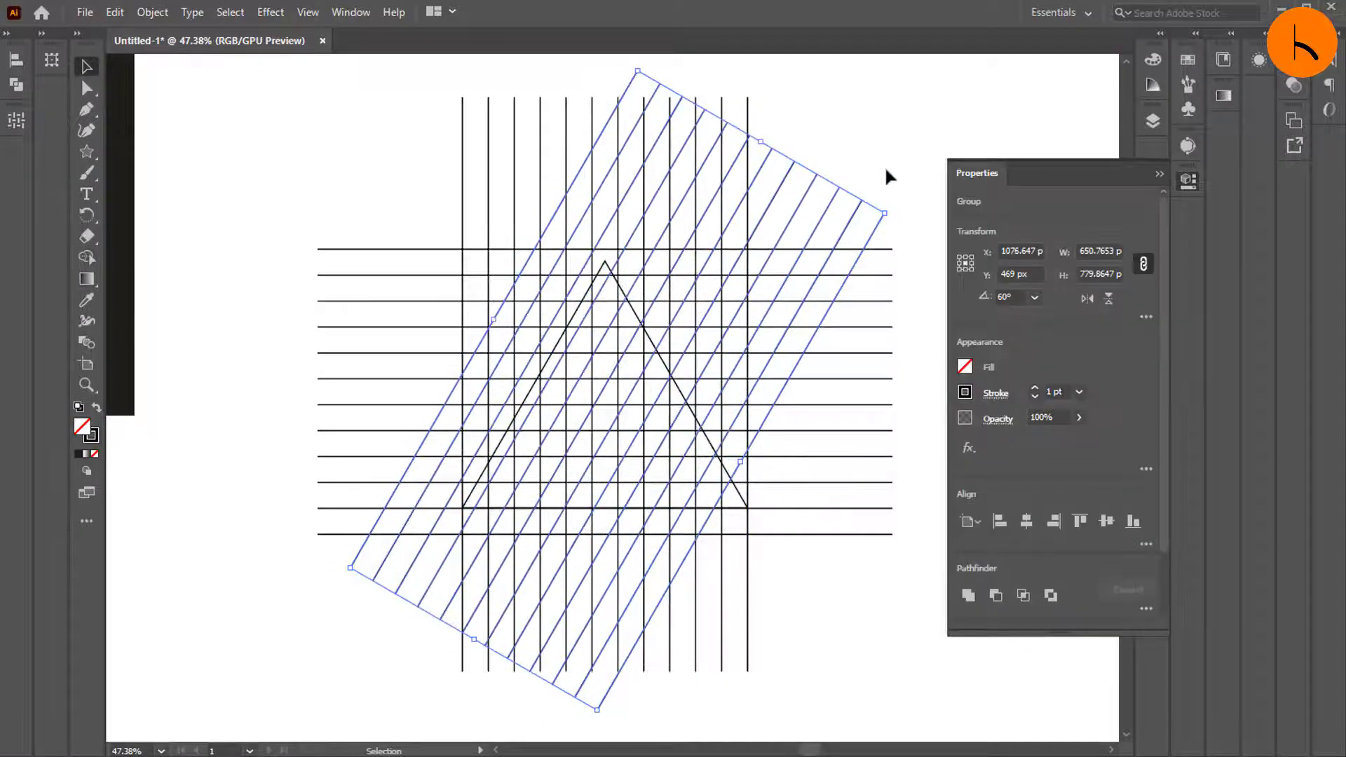
{"action": "key", "text": "Right"}
{"action": "key", "text": "Right"}
{"action": "key", "text": "Right"}
{"action": "key", "text": "Right"}
{"action": "key", "text": "Right"}
{"action": "key", "text": "Right"}
{"action": "key", "text": "Right"}
{"action": "key", "text": "Right"}
{"action": "key", "text": "Right"}
{"action": "key", "text": "Right"}
{"action": "key", "text": "Right"}
{"action": "key", "text": "Right"}
{"action": "key", "text": "Right"}
{"action": "key", "text": "Right"}
{"action": "key", "text": "Right"}
{"action": "key", "text": "Right"}
{"action": "key", "text": "Right"}
{"action": "key", "text": "Right"}
{"action": "key", "text": "Right"}
{"action": "key", "text": "Right"}
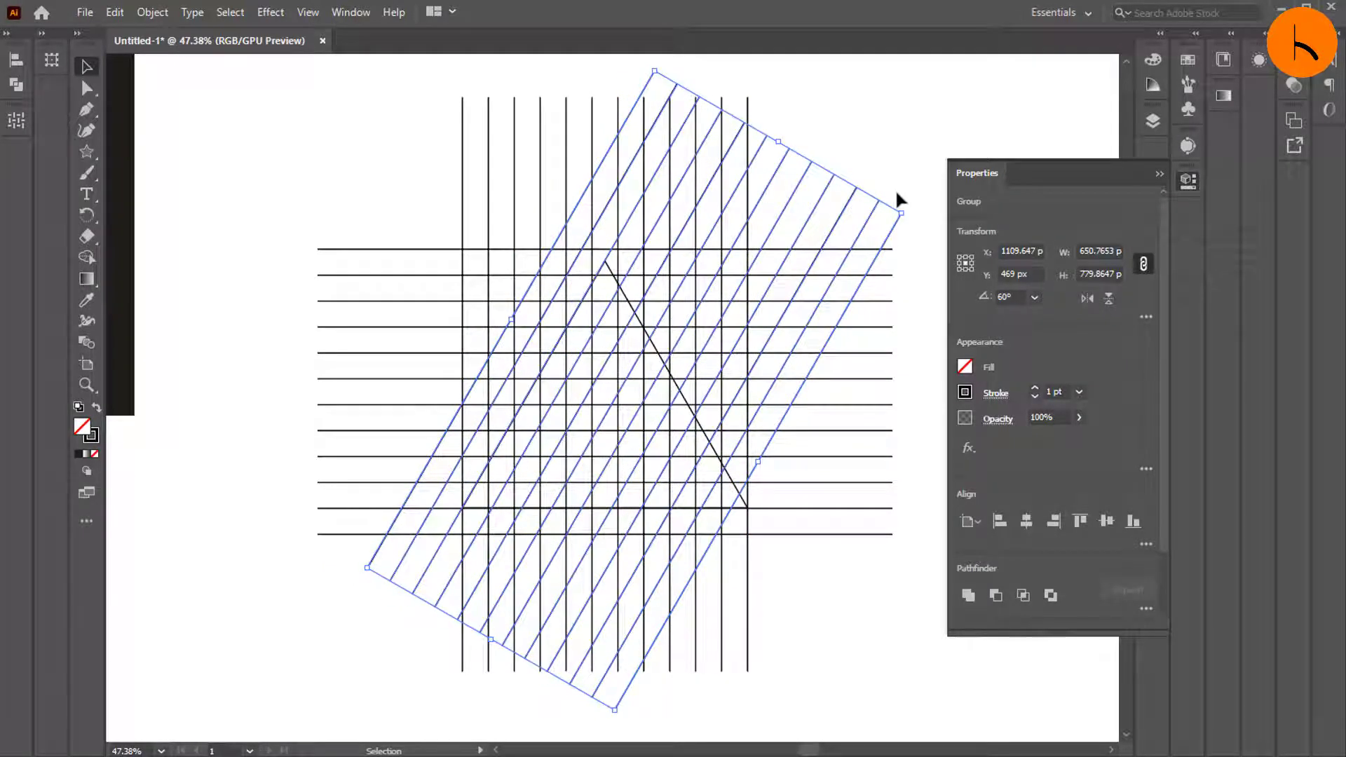
{"action": "key", "text": "Down"}
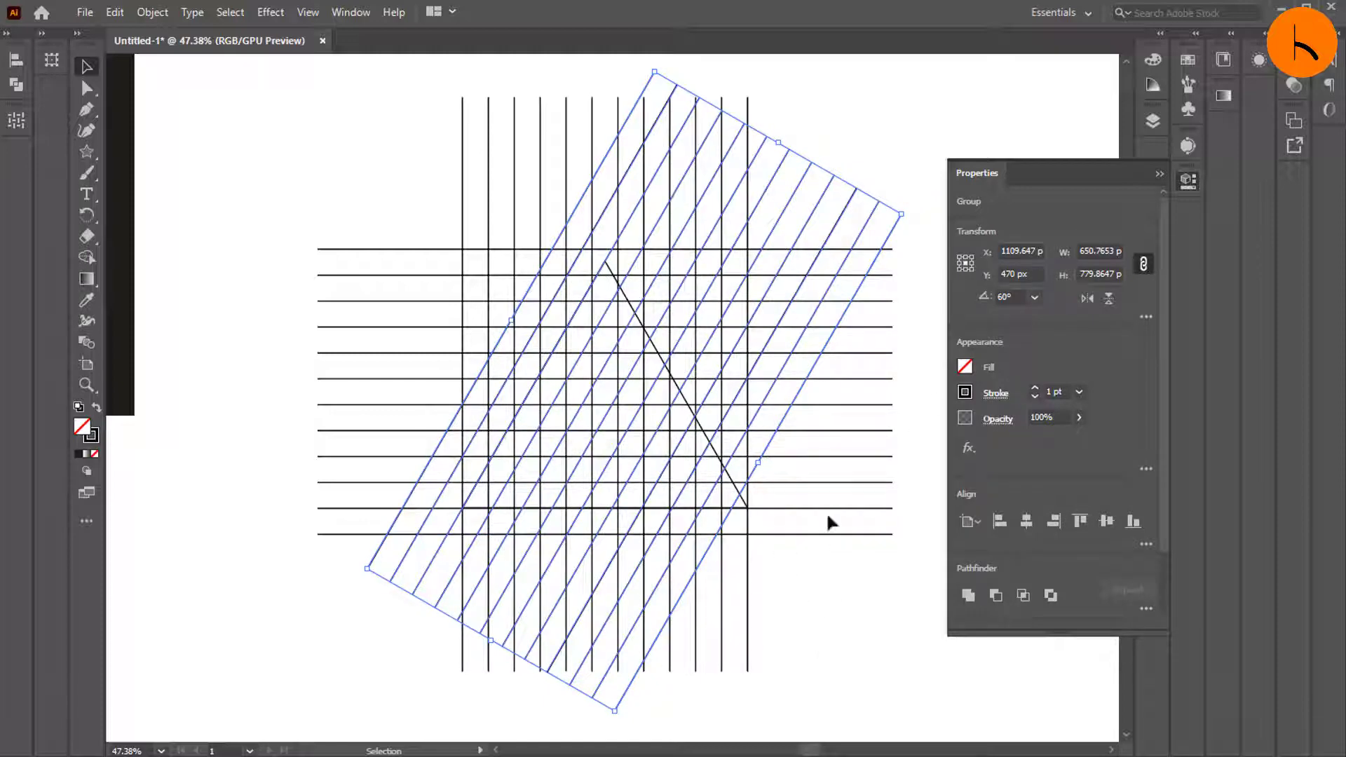
Create a copy of the 60° line group reflected across the vertical axis
{"action": "right_click", "coordinate": [834, 224]}
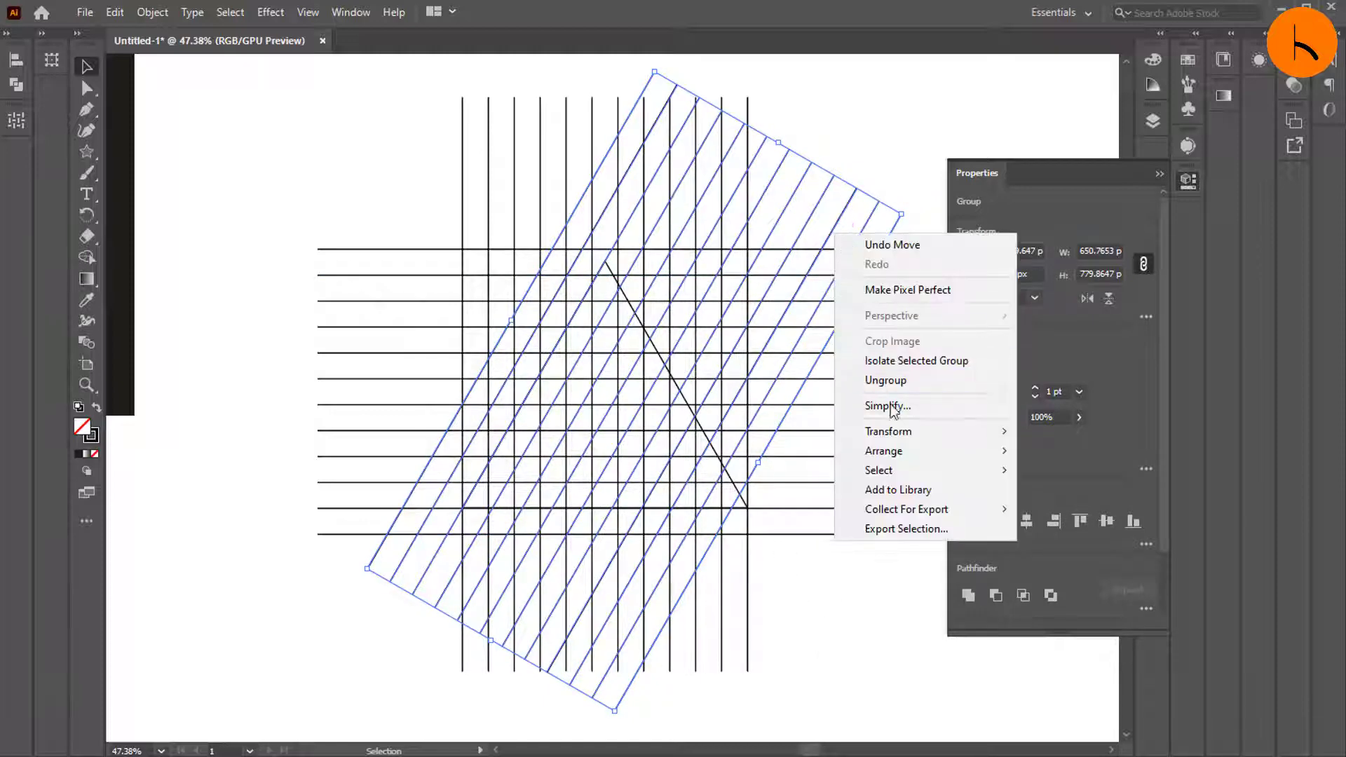
{"action": "mouse_move", "coordinate": [923, 439]}
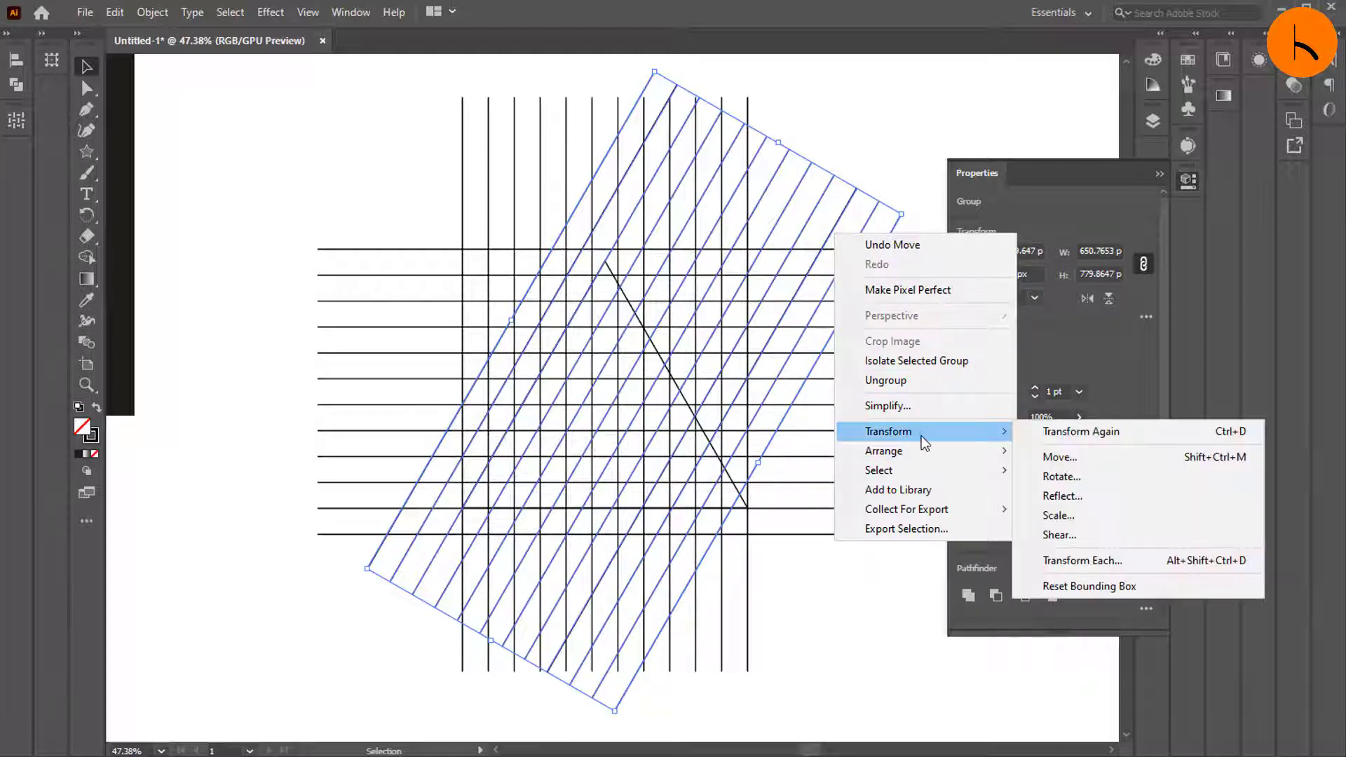
{"action": "left_click", "coordinate": [1060, 496]}
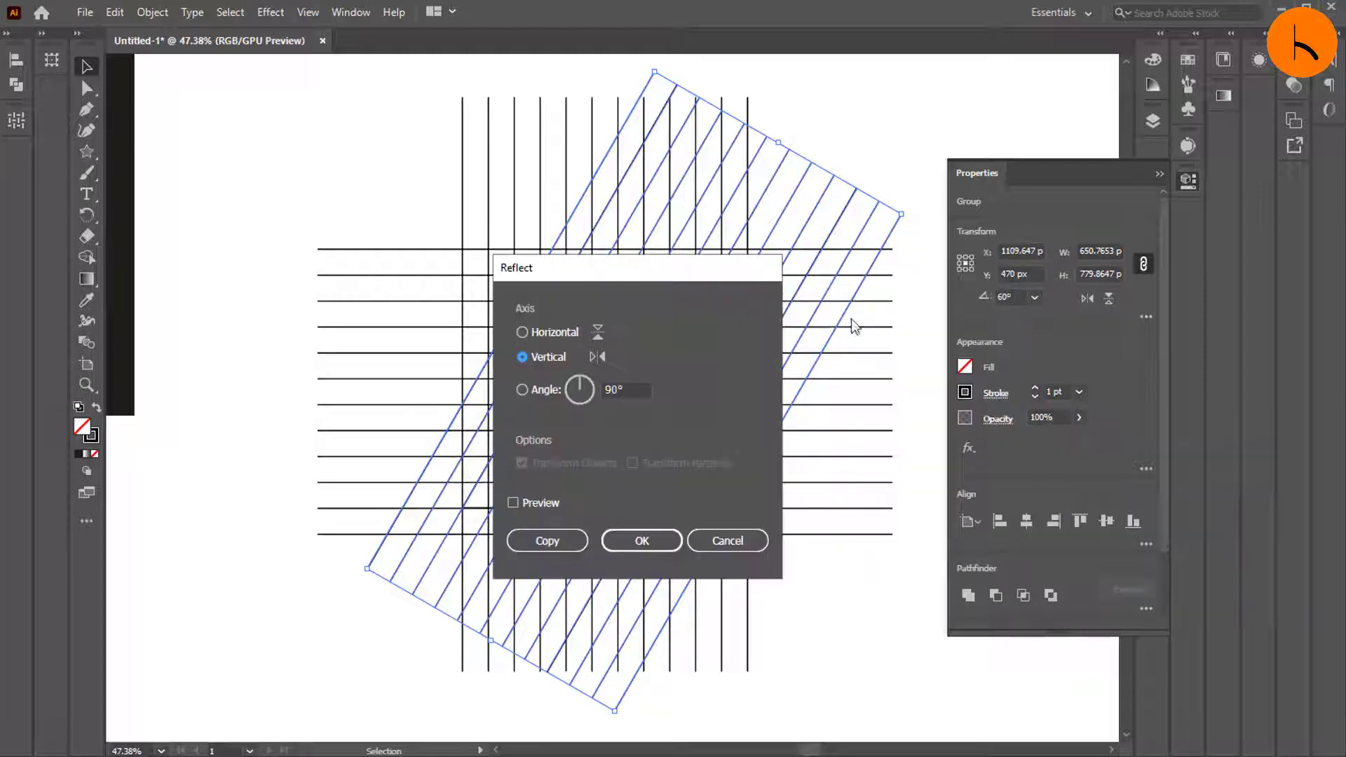
{"action": "left_click", "coordinate": [557, 544]}
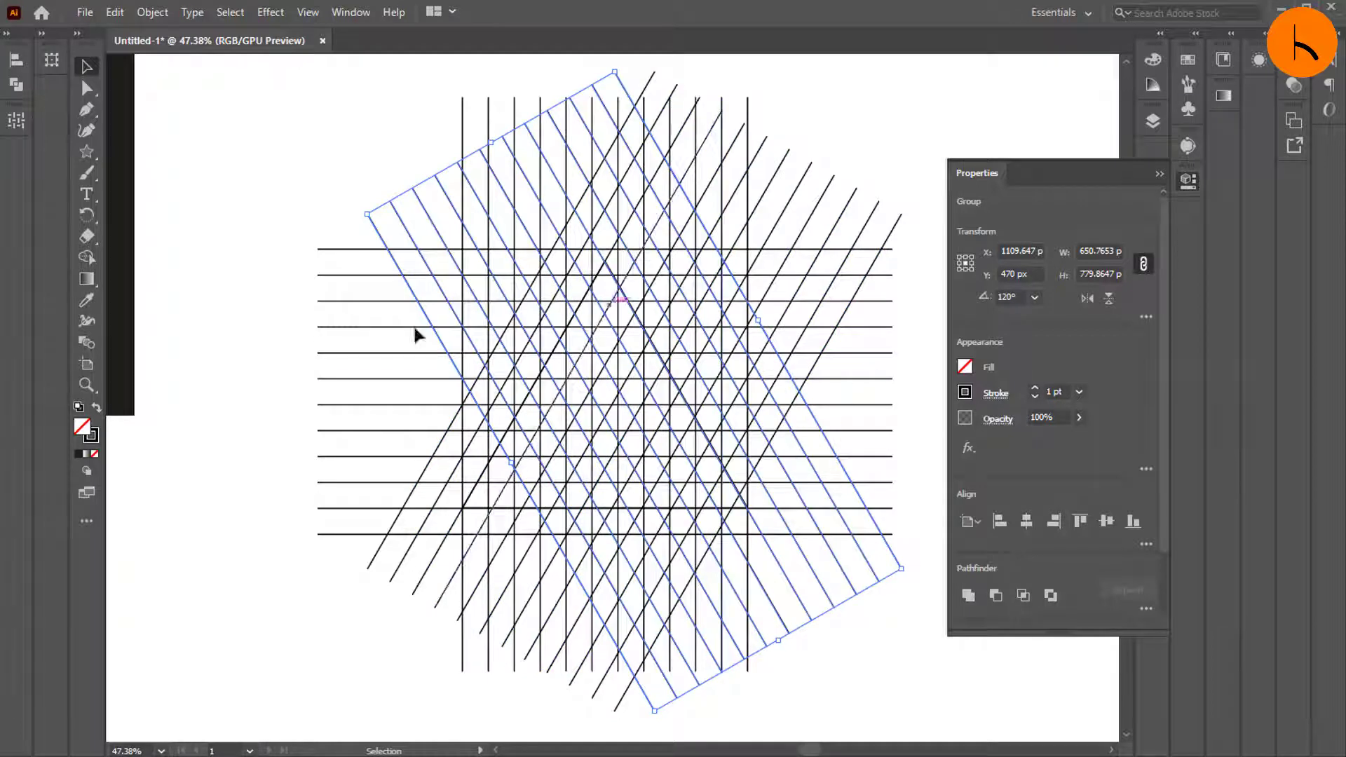
Nudge the reflected line group left to X 1037.647 px so one line follows the triangle's right side
{"action": "left_click", "coordinate": [295, 102]}
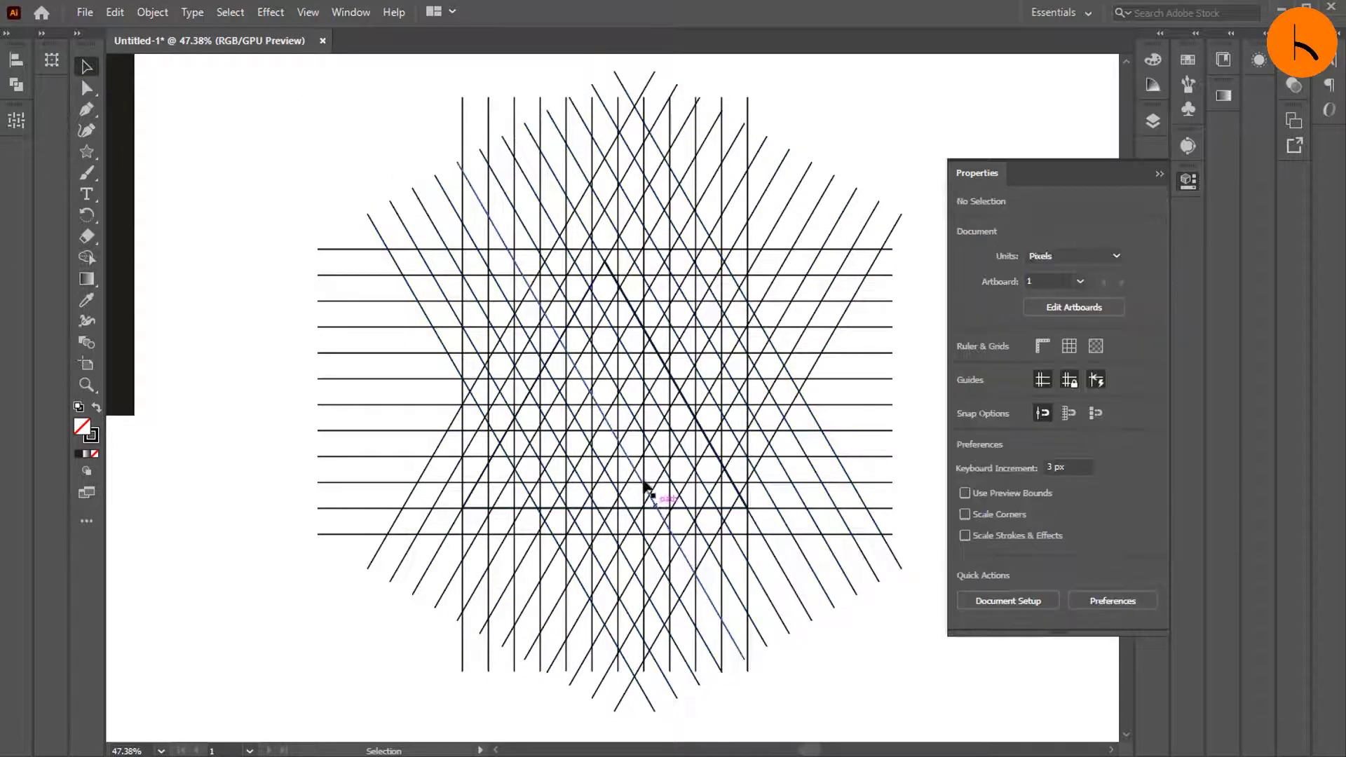
{"action": "left_click", "coordinate": [392, 246]}
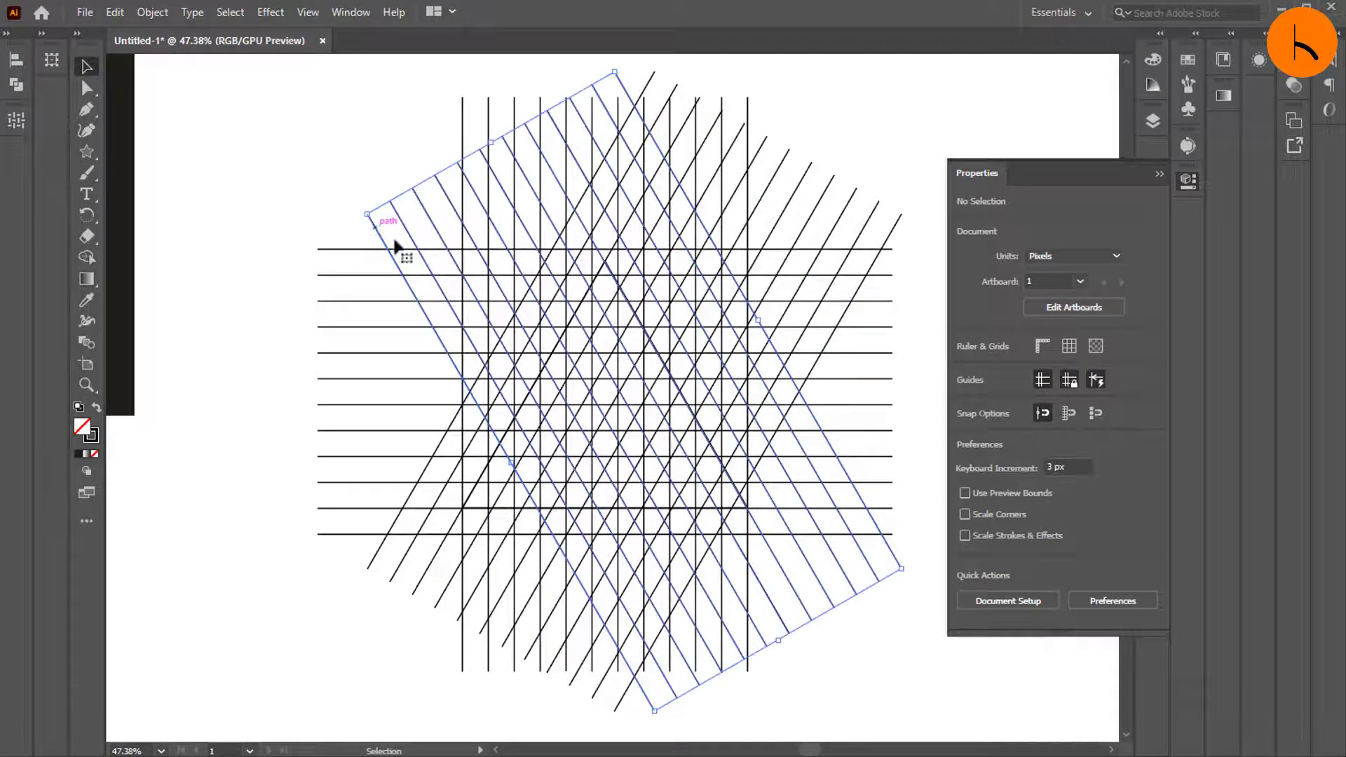
{"action": "scroll", "coordinate": [736, 616], "scroll_direction": "down", "scroll_amount": 2}
{"action": "scroll", "coordinate": [703, 675], "scroll_direction": "down", "scroll_amount": 2}
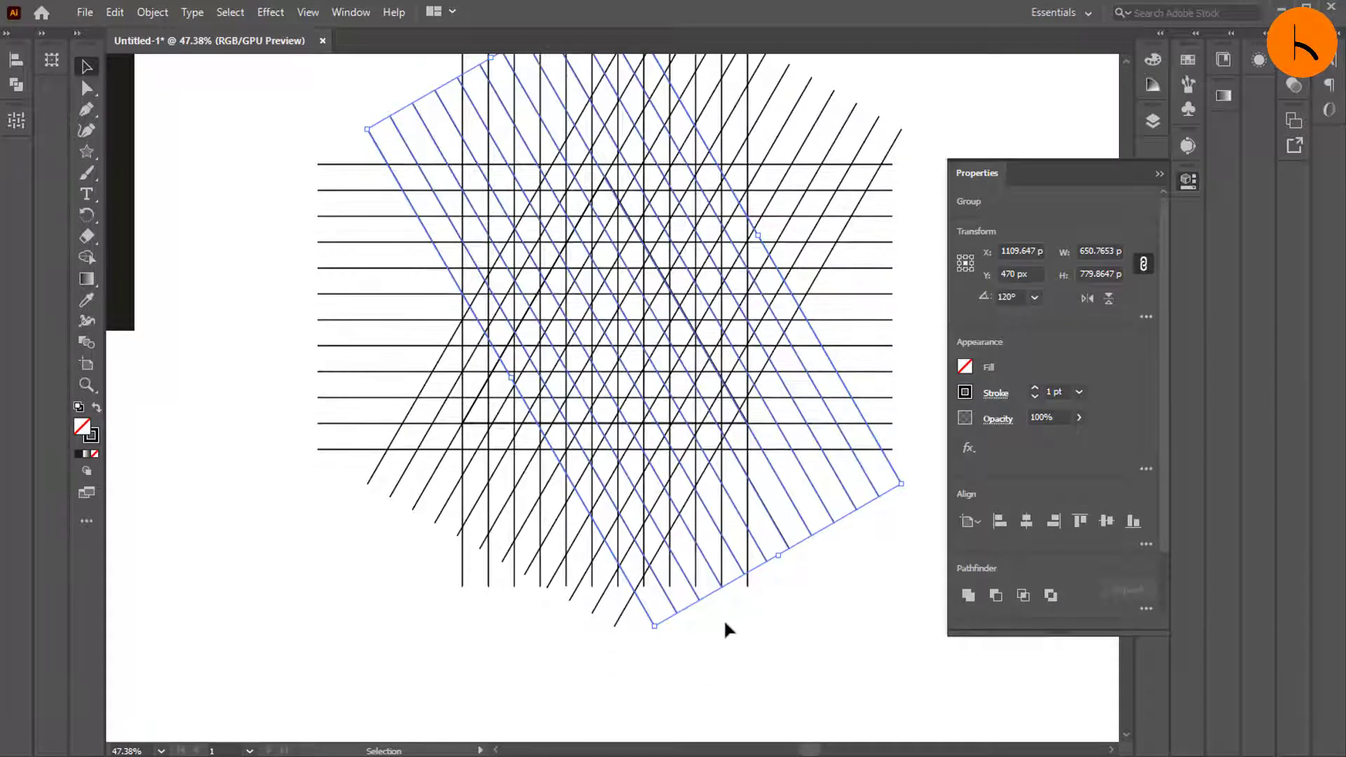
{"action": "key", "text": "Left"}
{"action": "key", "text": "Left"}
{"action": "key", "text": "Left"}
{"action": "key", "text": "Left"}
{"action": "key", "text": "Left"}
{"action": "key", "text": "Left"}
{"action": "key", "text": "Left"}
{"action": "key", "text": "Left"}
{"action": "key", "text": "Left"}
{"action": "key", "text": "Left"}
{"action": "key", "text": "Left"}
{"action": "key", "text": "Left"}
{"action": "key", "text": "Left"}
{"action": "key", "text": "Left"}
{"action": "key", "text": "Left"}
{"action": "key", "text": "Left"}
{"action": "key", "text": "Left"}
{"action": "key", "text": "Left"}
{"action": "key", "text": "Left"}
{"action": "key", "text": "Left"}
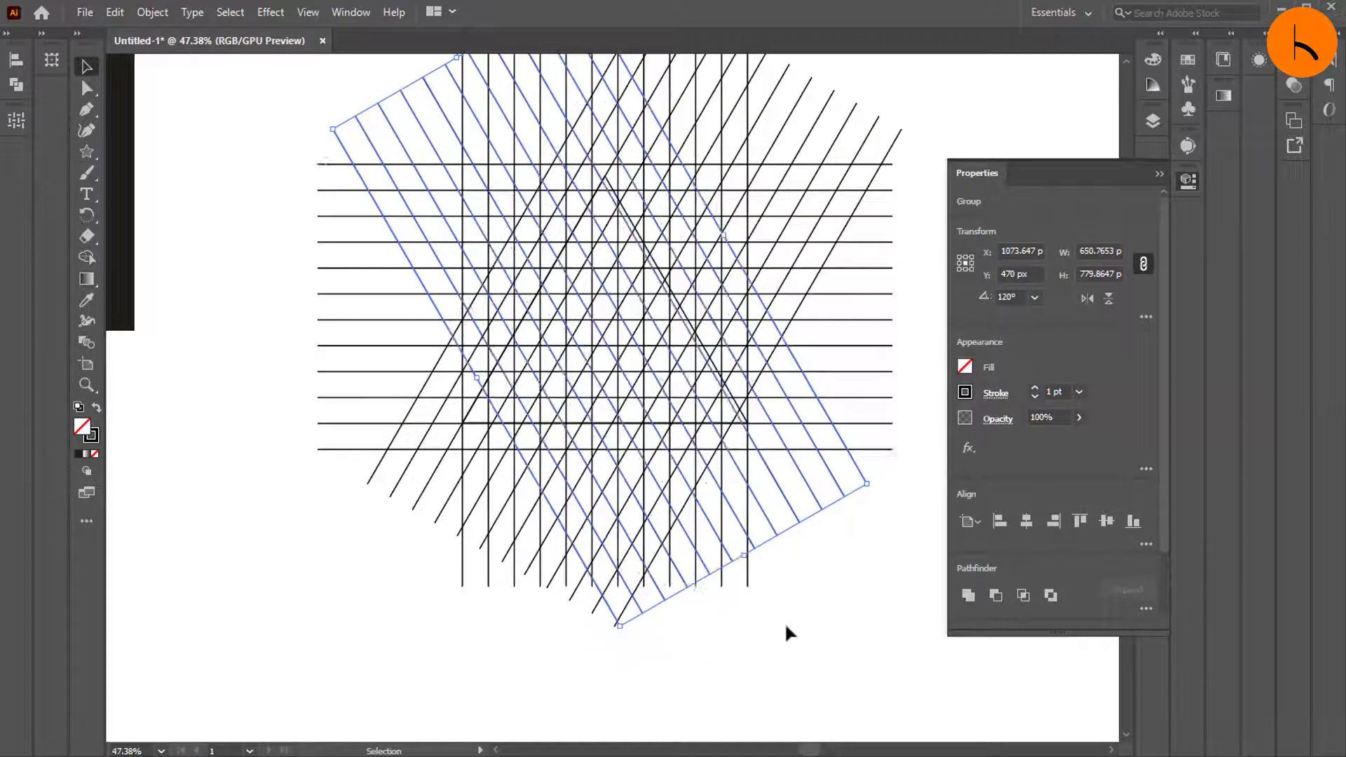
{"action": "key", "text": "Left"}
{"action": "key", "text": "Left"}
{"action": "key", "text": "Left"}
{"action": "key", "text": "Left"}
{"action": "key", "text": "Left"}
{"action": "key", "text": "Left"}
{"action": "key", "text": "Left"}
{"action": "key", "text": "Left"}
{"action": "key", "text": "Left"}
{"action": "key", "text": "Left"}
{"action": "key", "text": "Left"}
{"action": "key", "text": "Left"}
{"action": "key", "text": "Left"}
{"action": "key", "text": "Left"}
{"action": "key", "text": "Left"}
{"action": "key", "text": "Left"}
{"action": "key", "text": "Left"}
{"action": "key", "text": "Left"}
{"action": "key", "text": "Left"}
{"action": "key", "text": "Left"}
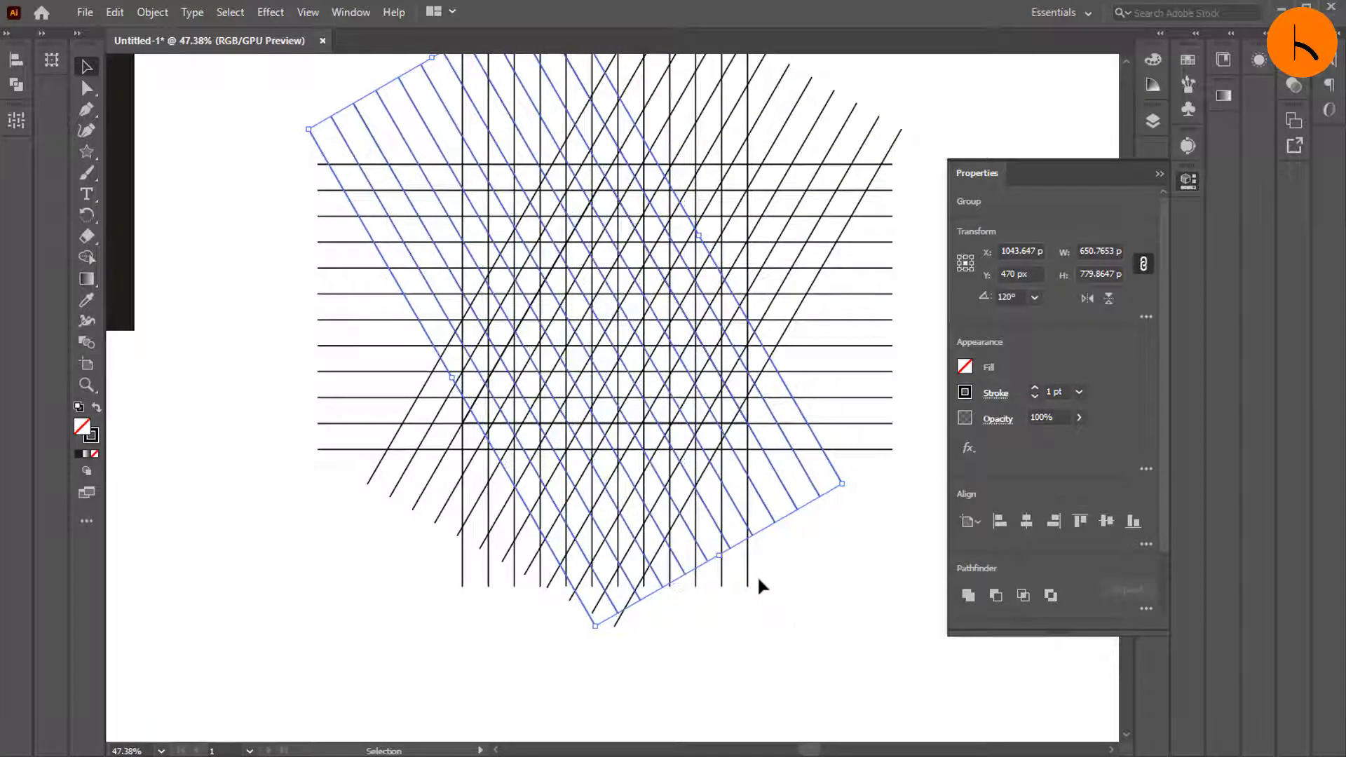
{"action": "key", "text": "Left"}
{"action": "key", "text": "Left"}
{"action": "key", "text": "Left"}
{"action": "key", "text": "Left"}
{"action": "key", "text": "Left"}
{"action": "key", "text": "Left"}
{"action": "key", "text": "Left"}
{"action": "key", "text": "Left"}
{"action": "key", "text": "Left"}
{"action": "key", "text": "Left"}
{"action": "key", "text": "Left"}
{"action": "key", "text": "Left"}
{"action": "key", "text": "Left"}
{"action": "key", "text": "Left"}
{"action": "key", "text": "Left"}
{"action": "key", "text": "Left"}
{"action": "key", "text": "Left"}
{"action": "key", "text": "Left"}
{"action": "key", "text": "Left"}
{"action": "key", "text": "Left"}
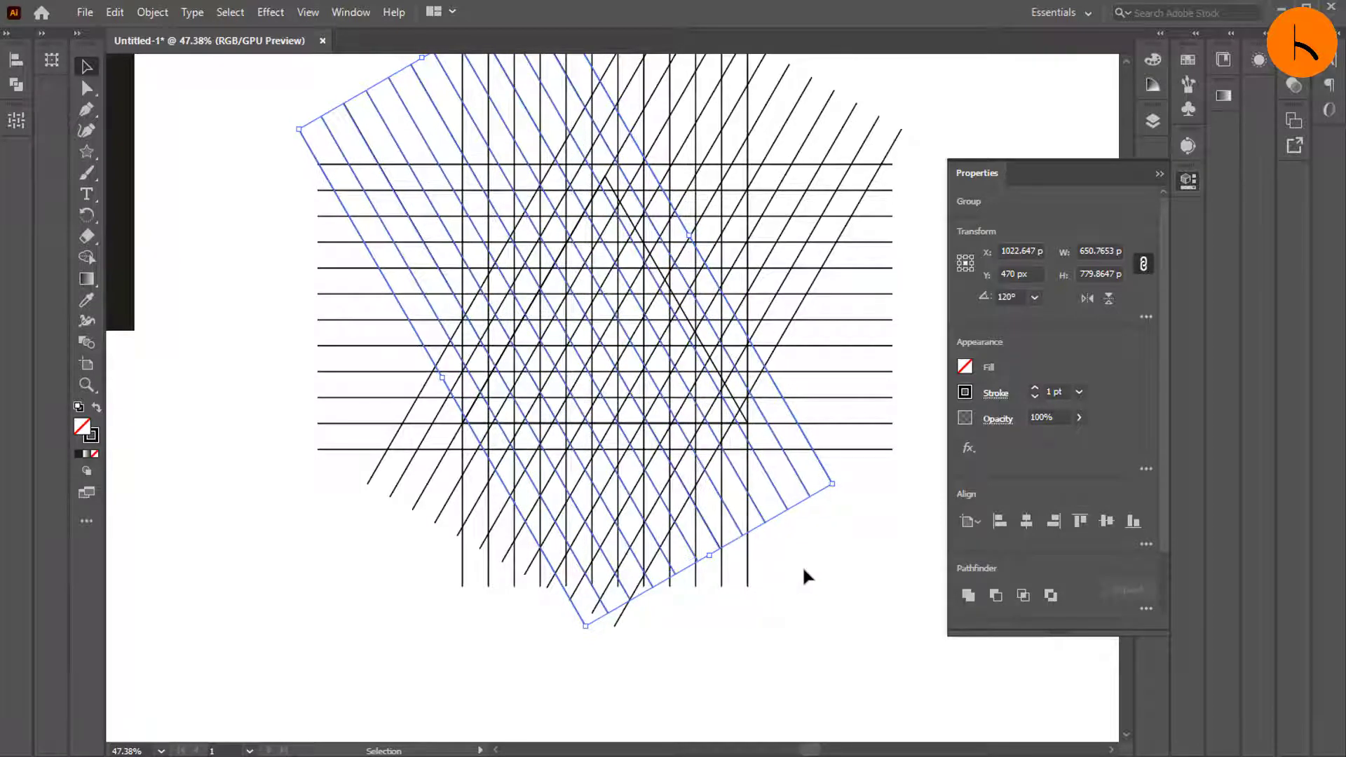
{"action": "scroll", "coordinate": [823, 561], "scroll_direction": "up", "scroll_amount": 1}
{"action": "key", "text": "Right"}
{"action": "key", "text": "Right"}
{"action": "key", "text": "Right"}
{"action": "key", "text": "Right"}
{"action": "key", "text": "Right"}
{"action": "key", "text": "Right"}
{"action": "key", "text": "Right"}
{"action": "key", "text": "Right"}
{"action": "key", "text": "Right"}
{"action": "key", "text": "Right"}
{"action": "key", "text": "Right"}
{"action": "key", "text": "Right"}
{"action": "key", "text": "Right"}
{"action": "key", "text": "Right"}
{"action": "key", "text": "Right"}
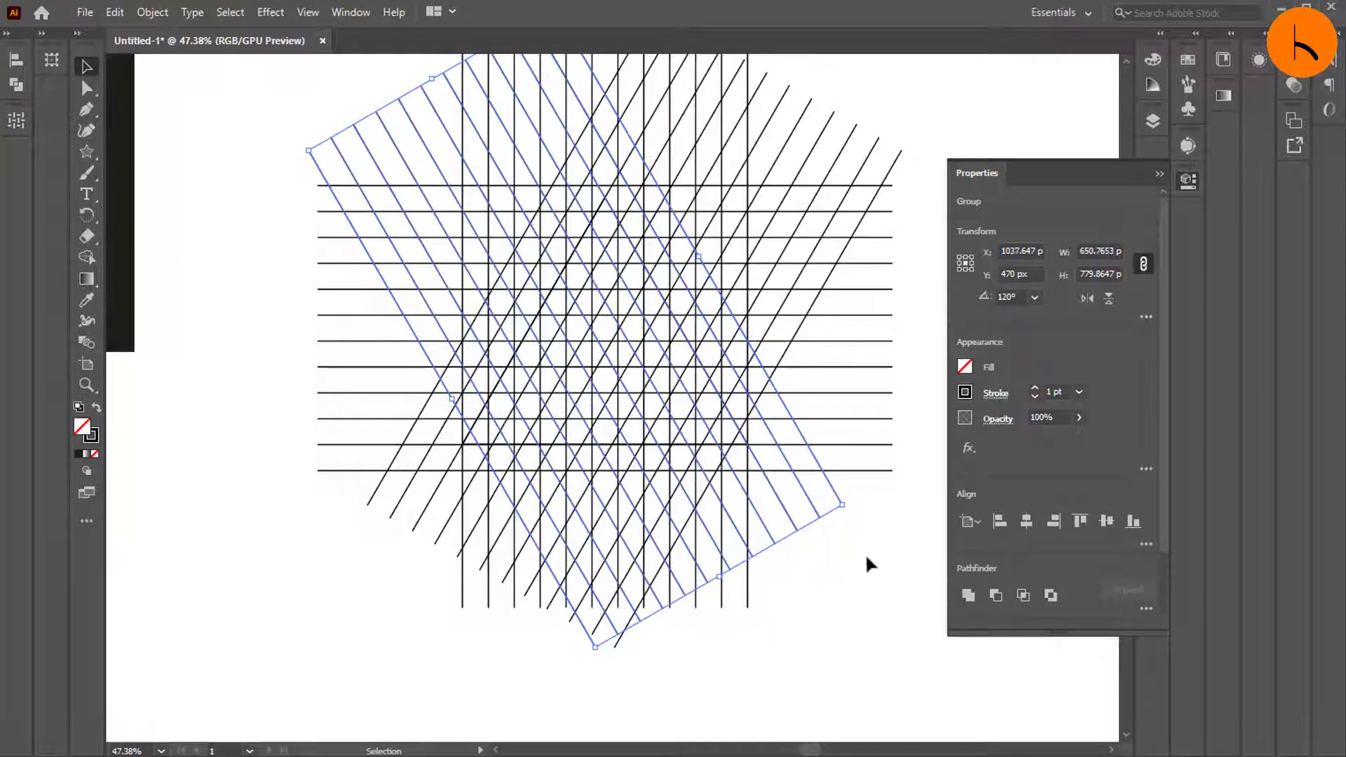
Group the two slanted line groups and try centring them horizontally, undoing the alignment
{"action": "left_click", "coordinate": [651, 663]}
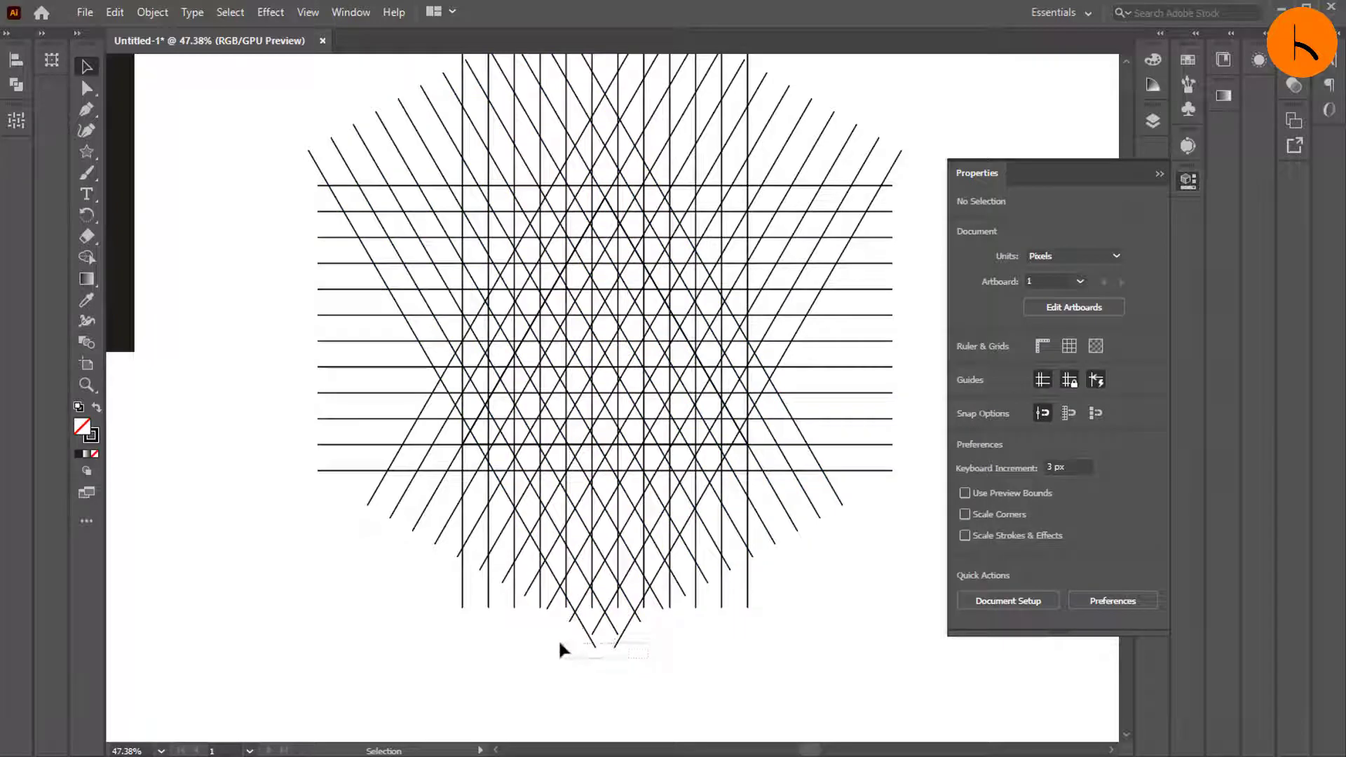
{"action": "left_click", "coordinate": [591, 640]}
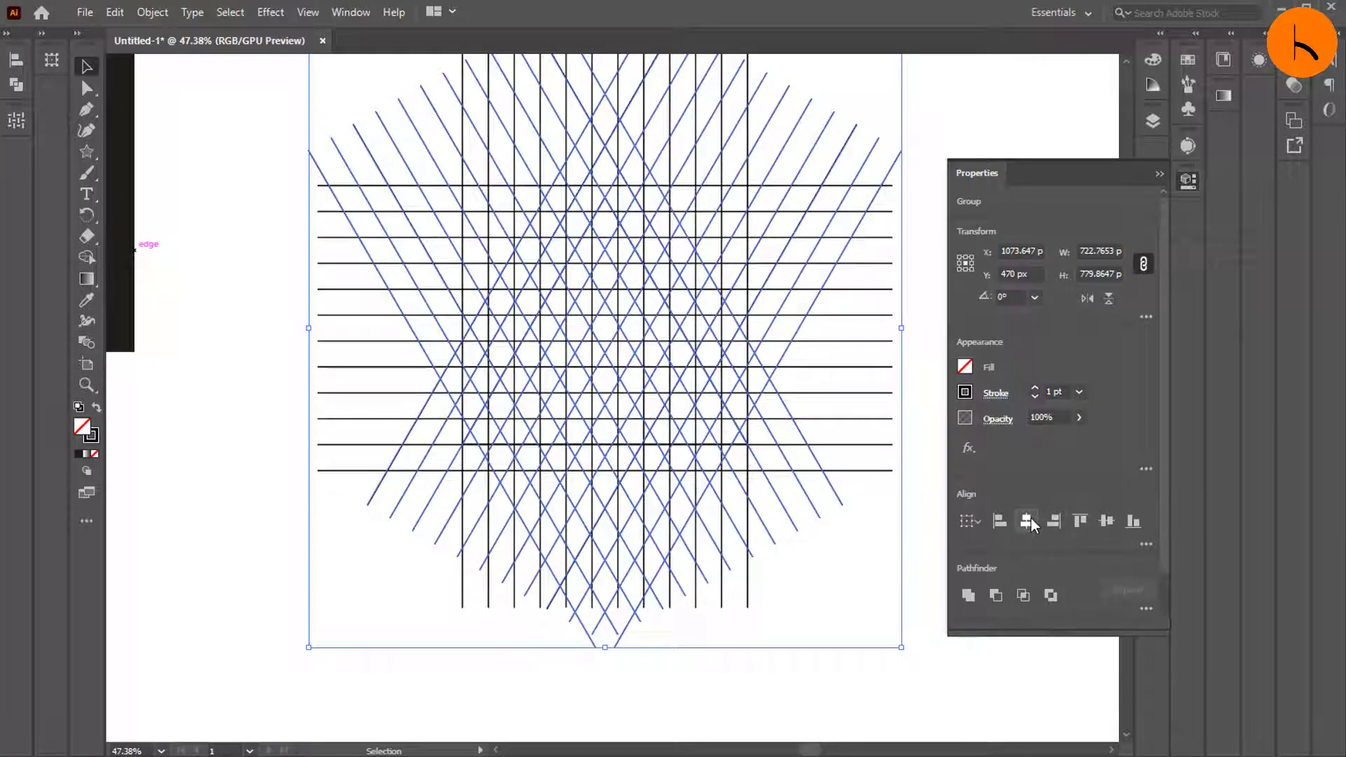
{"action": "left_click", "coordinate": [1028, 520]}
{"action": "key", "text": "ctrl+z"}
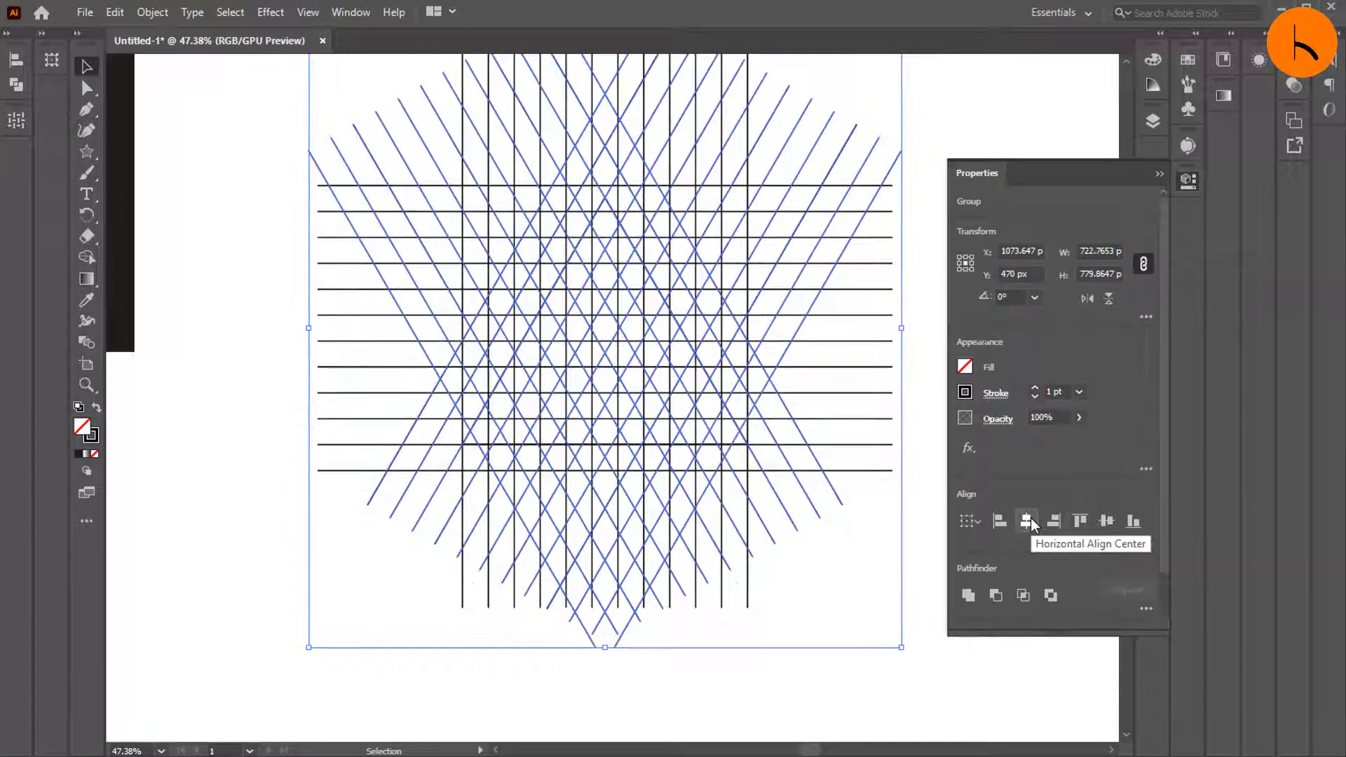
{"action": "left_click", "coordinate": [802, 633]}
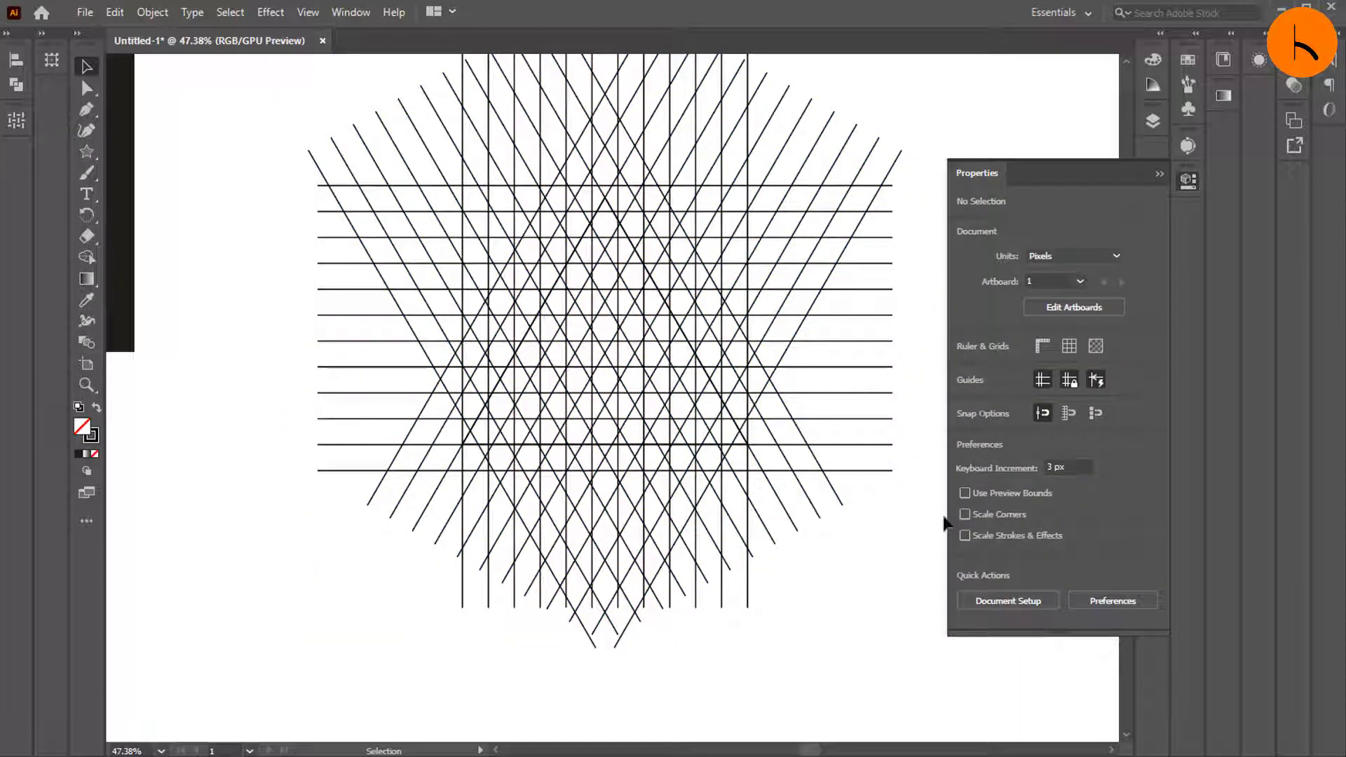
Set up the Shape Builder tool with fill 1F1D19 and no stroke, and select all the grid lines and the triangle
{"action": "left_click", "coordinate": [87, 257]}
{"action": "left_click", "coordinate": [80, 455]}
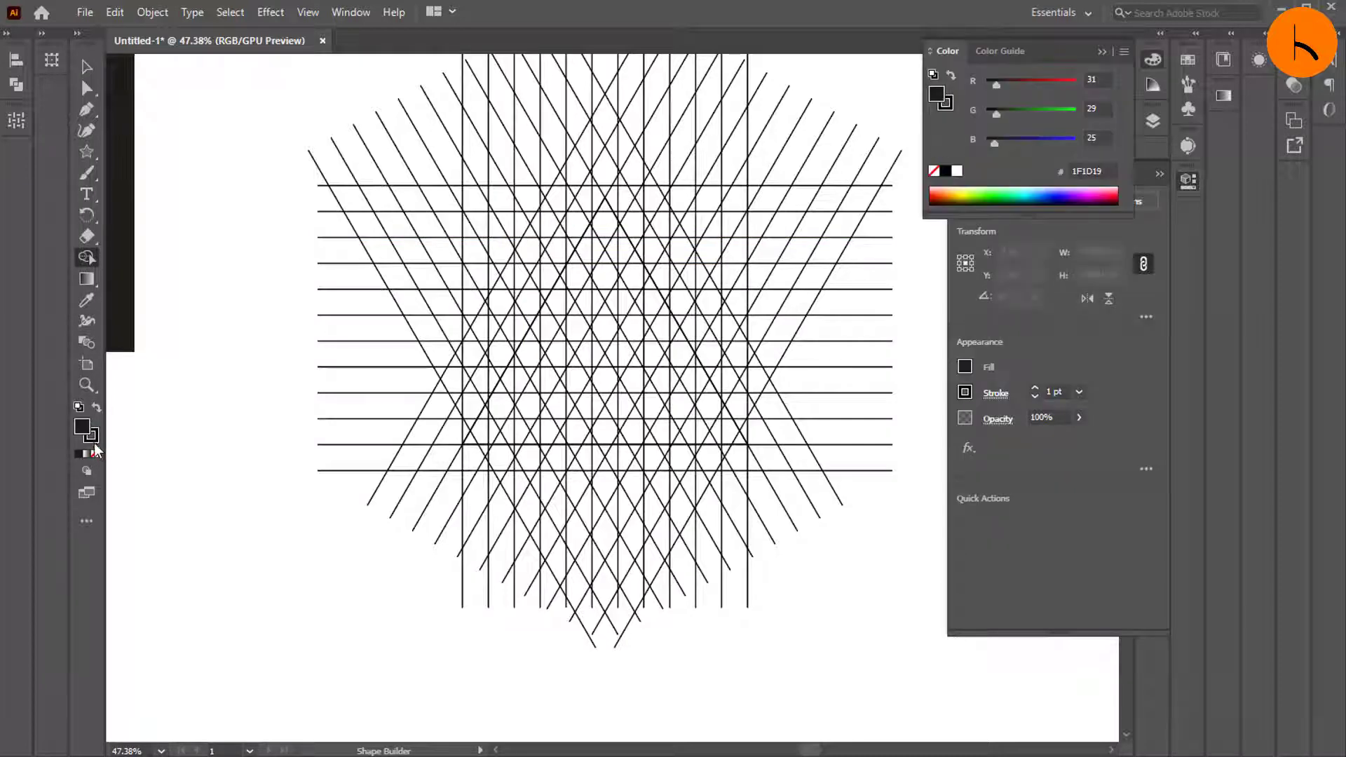
{"action": "left_click", "coordinate": [93, 441]}
{"action": "left_click", "coordinate": [96, 454]}
{"action": "left_click", "coordinate": [78, 430]}
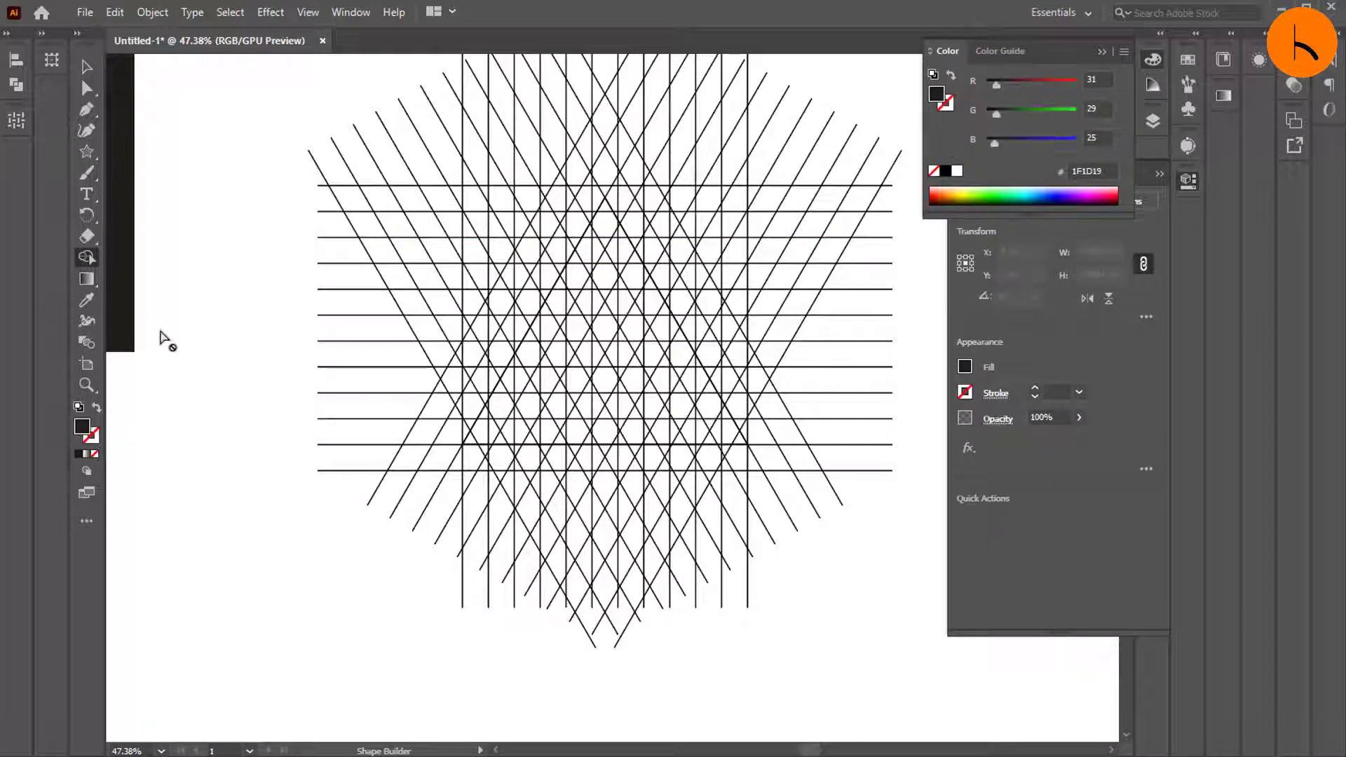
{"action": "key", "text": "ctrl+a"}
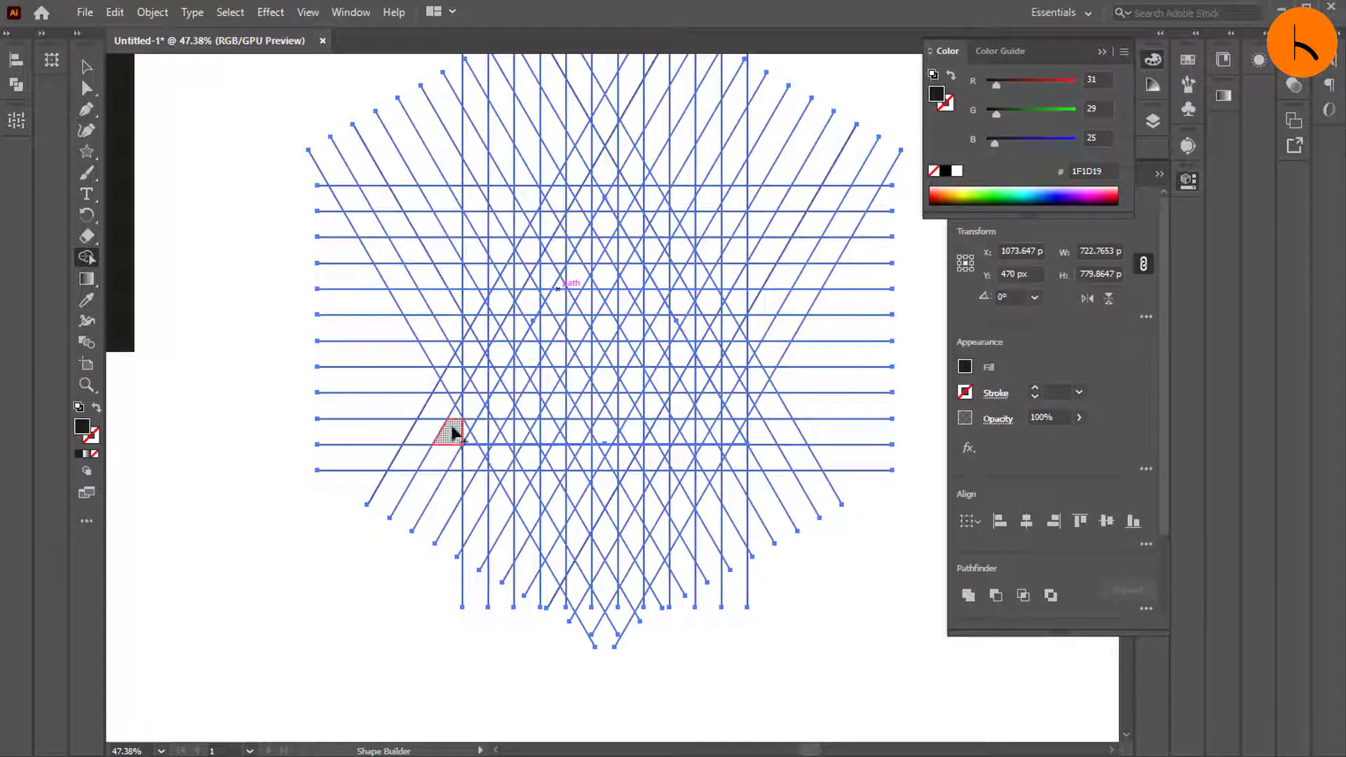
Merge the grid cells with Shape Builder into an outer triangular band and a solid inner triangle with a bar beneath it
{"action": "mouse_move", "coordinate": [452, 432]}
{"action": "left_mouse_down"}
{"action": "mouse_move", "coordinate": [612, 168]}
{"action": "mouse_move", "coordinate": [637, 242]}
{"action": "mouse_move", "coordinate": [752, 434]}
{"action": "mouse_move", "coordinate": [462, 436]}
{"action": "left_mouse_up"}
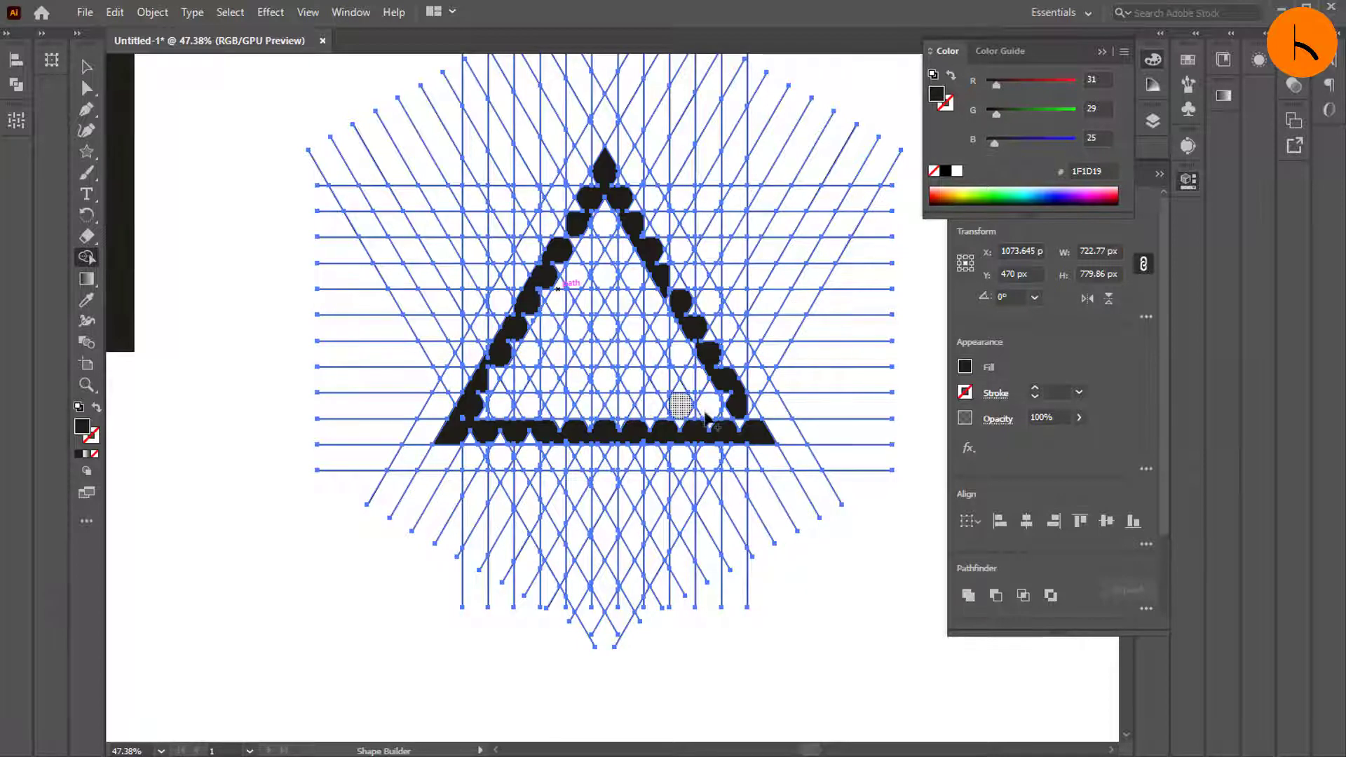
{"action": "mouse_move", "coordinate": [729, 387]}
{"action": "left_mouse_down"}
{"action": "mouse_move", "coordinate": [544, 384]}
{"action": "mouse_move", "coordinate": [604, 259]}
{"action": "mouse_move", "coordinate": [641, 329]}
{"action": "left_mouse_up"}
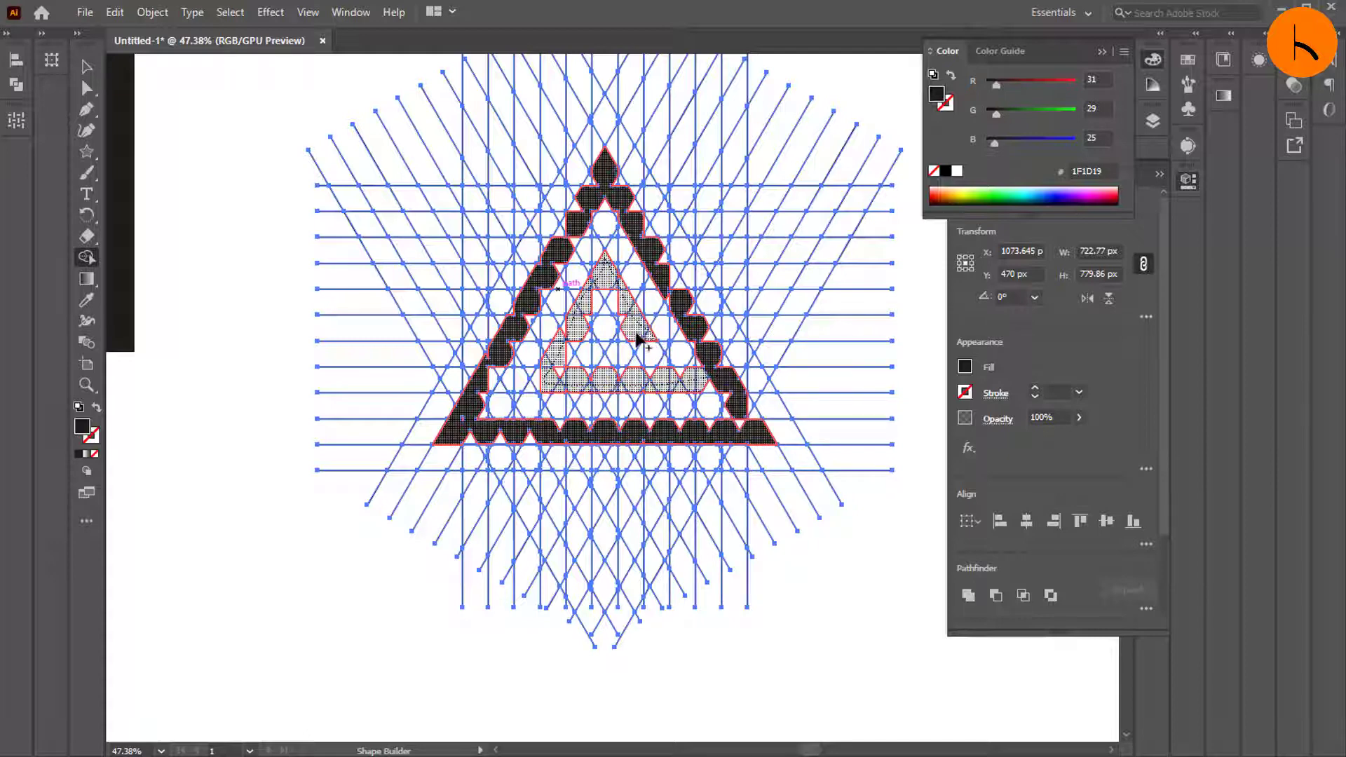
{"action": "left_click_drag", "start_coordinate": [608, 334], "coordinate": [600, 334]}
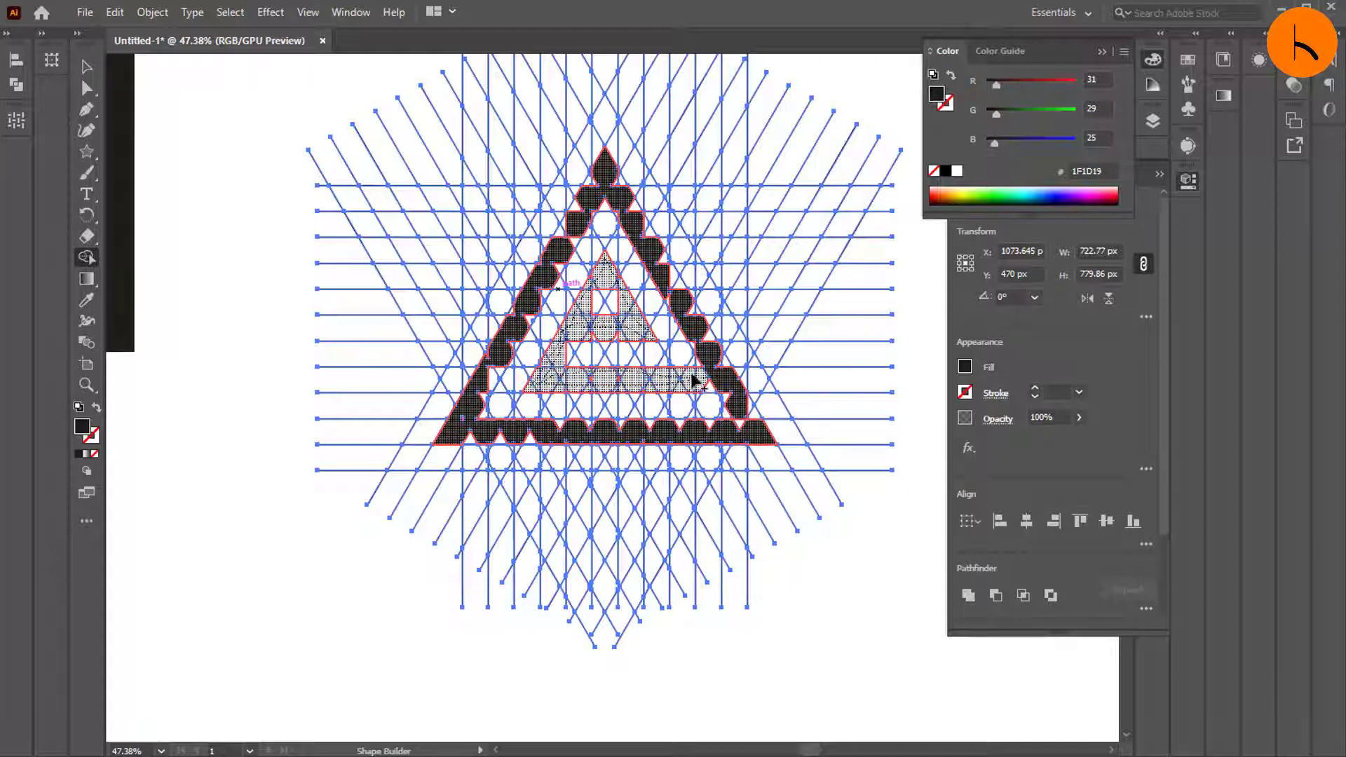
{"action": "left_click_drag", "start_coordinate": [693, 381], "coordinate": [674, 376]}
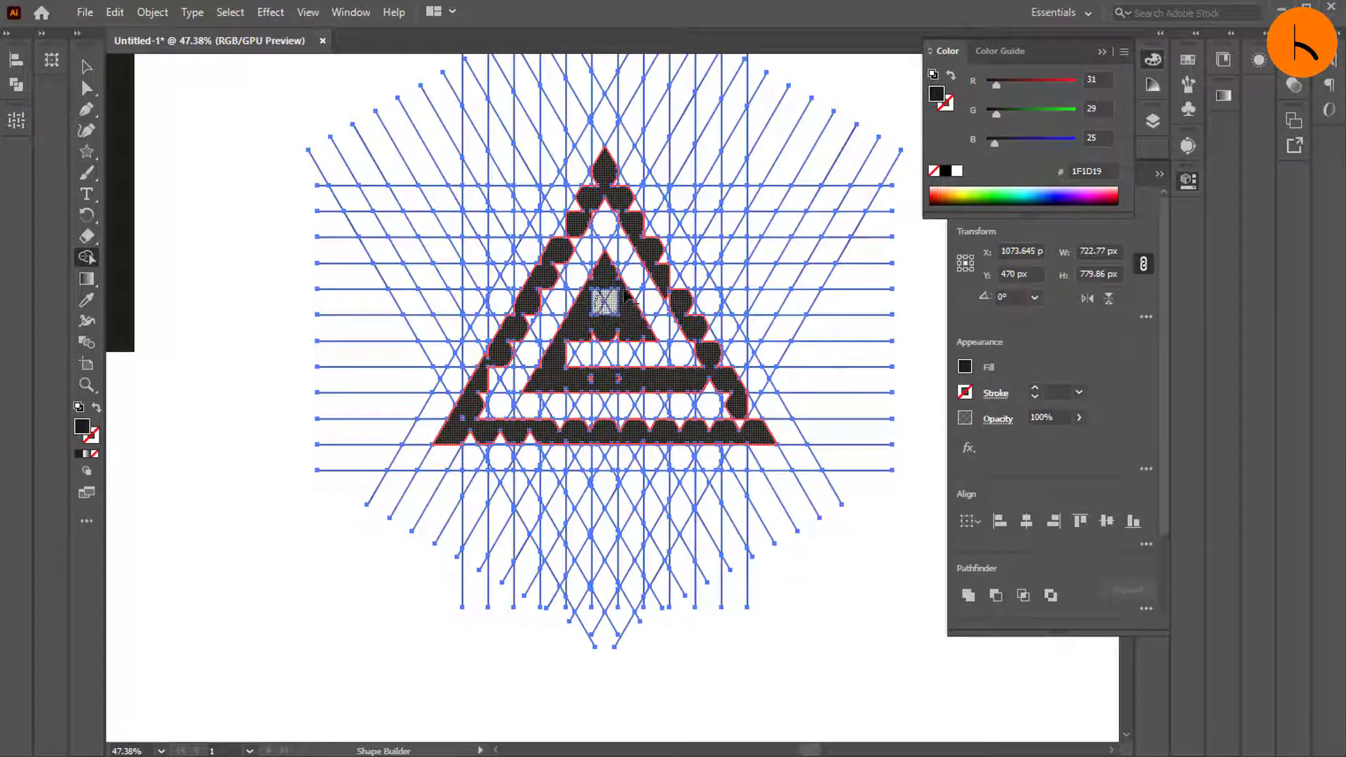
{"action": "left_click", "coordinate": [612, 300]}
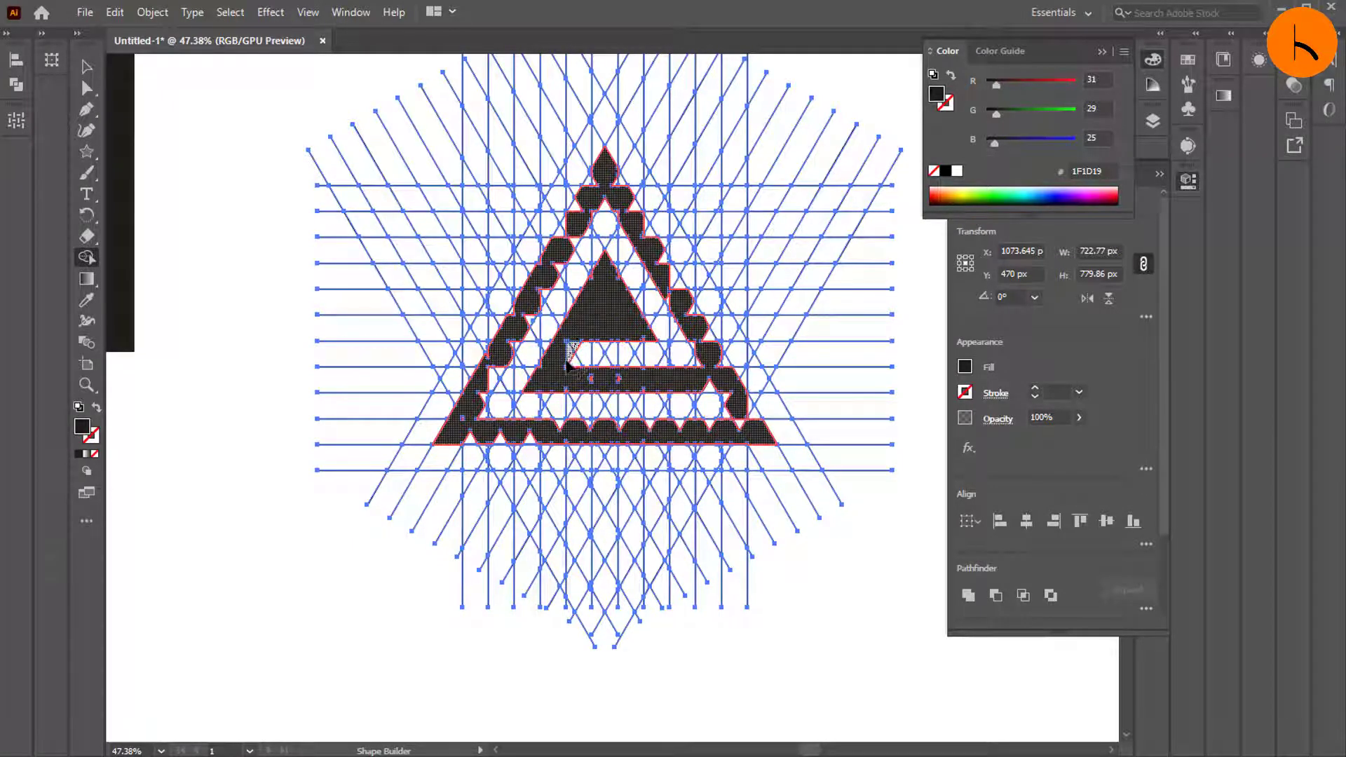
Merge the gaps at the inner notch's left end, the outer triangle's lower-right corner and its base into the dark shape
{"action": "left_click_drag", "start_coordinate": [566, 361], "coordinate": [542, 364]}
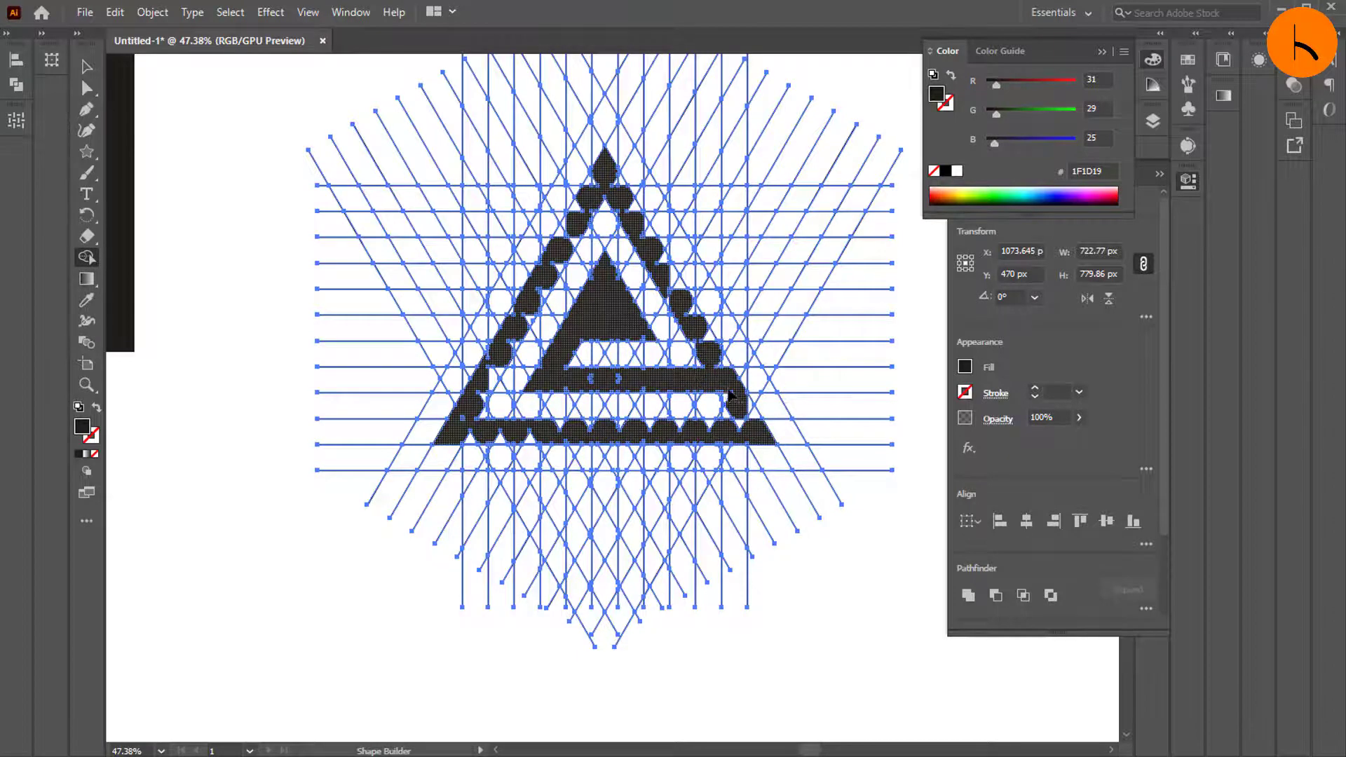
{"action": "left_click", "coordinate": [750, 426]}
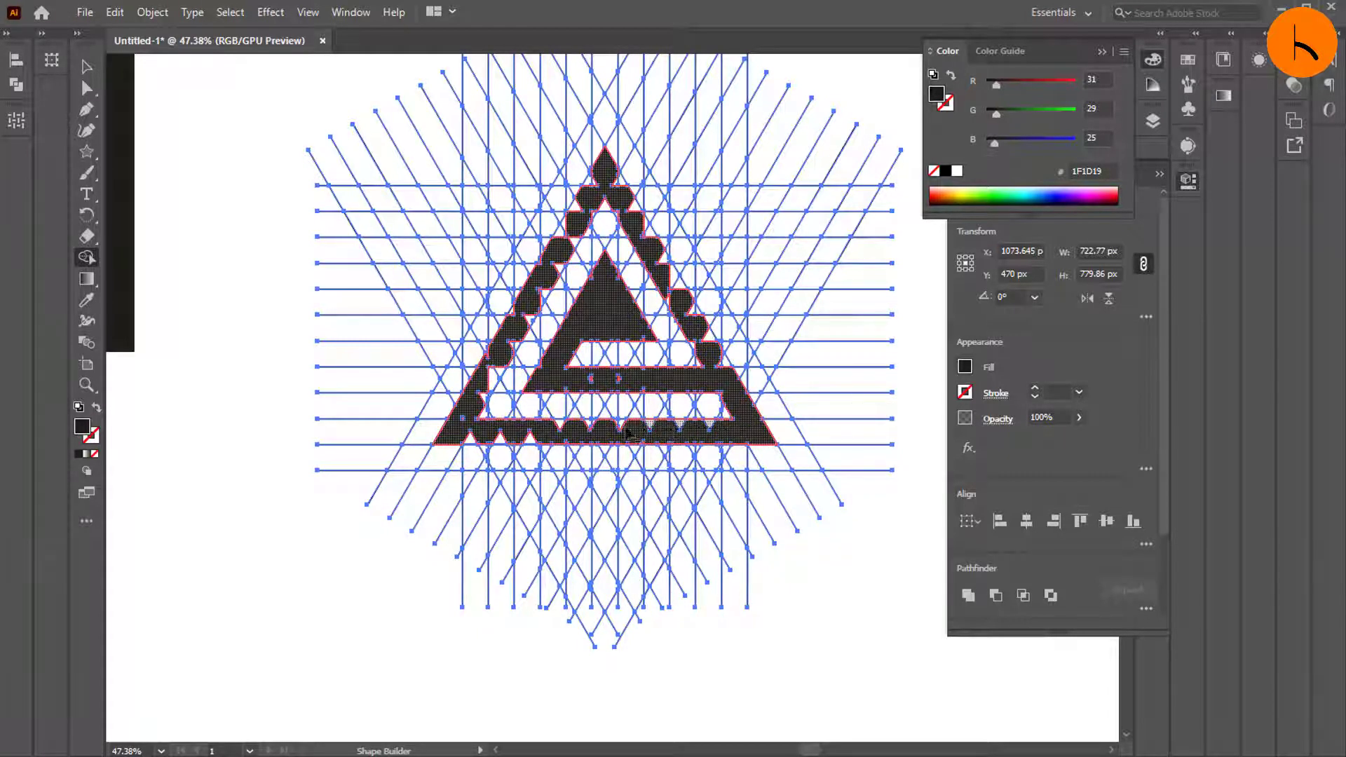
{"action": "mouse_move", "coordinate": [543, 429]}
{"action": "left_mouse_down"}
{"action": "mouse_move", "coordinate": [518, 440]}
{"action": "mouse_move", "coordinate": [545, 442]}
{"action": "mouse_move", "coordinate": [523, 408]}
{"action": "left_mouse_up"}
Merge the leftover cells along the outer triangle's left side with Shape Builder to make a straight-edged band
{"action": "left_click", "coordinate": [86, 385]}
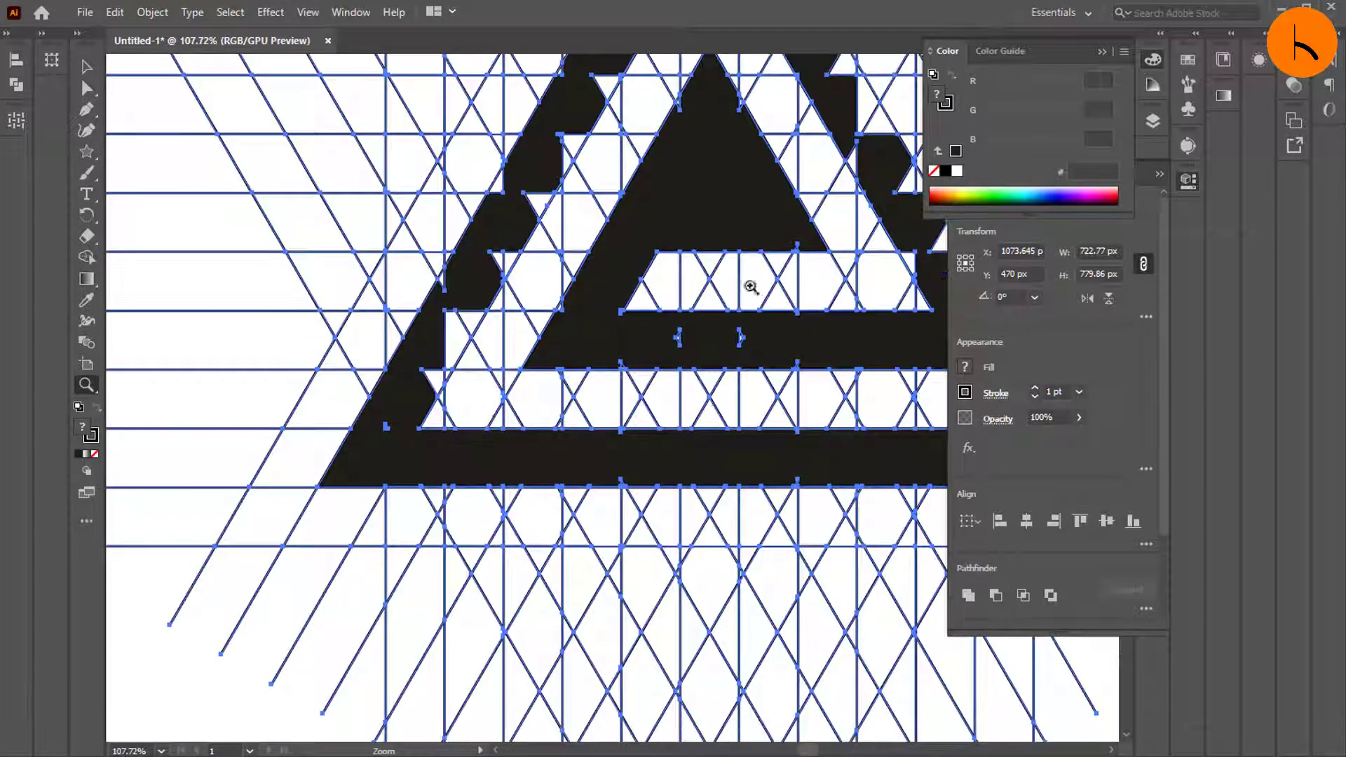
{"action": "left_click", "coordinate": [1104, 53]}
{"action": "left_click", "coordinate": [1160, 174]}
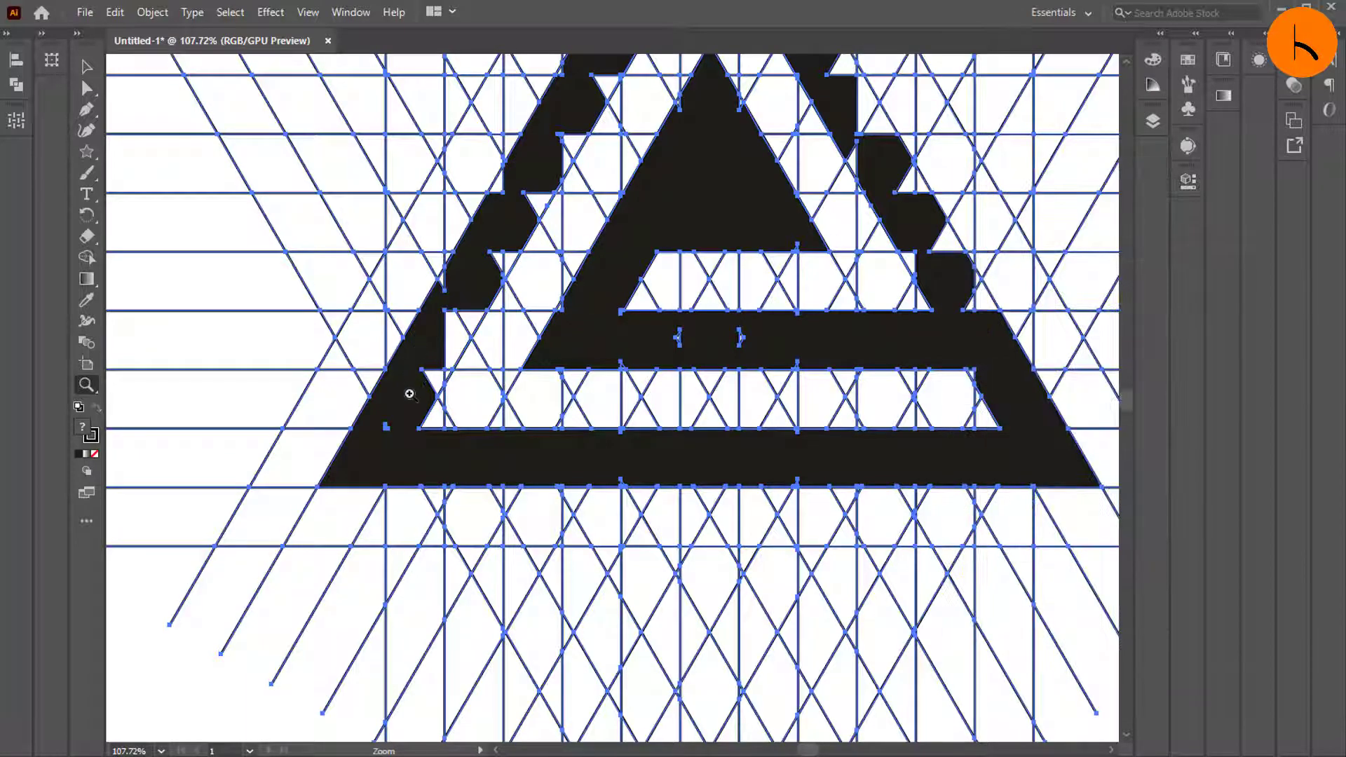
{"action": "left_click", "coordinate": [87, 256]}
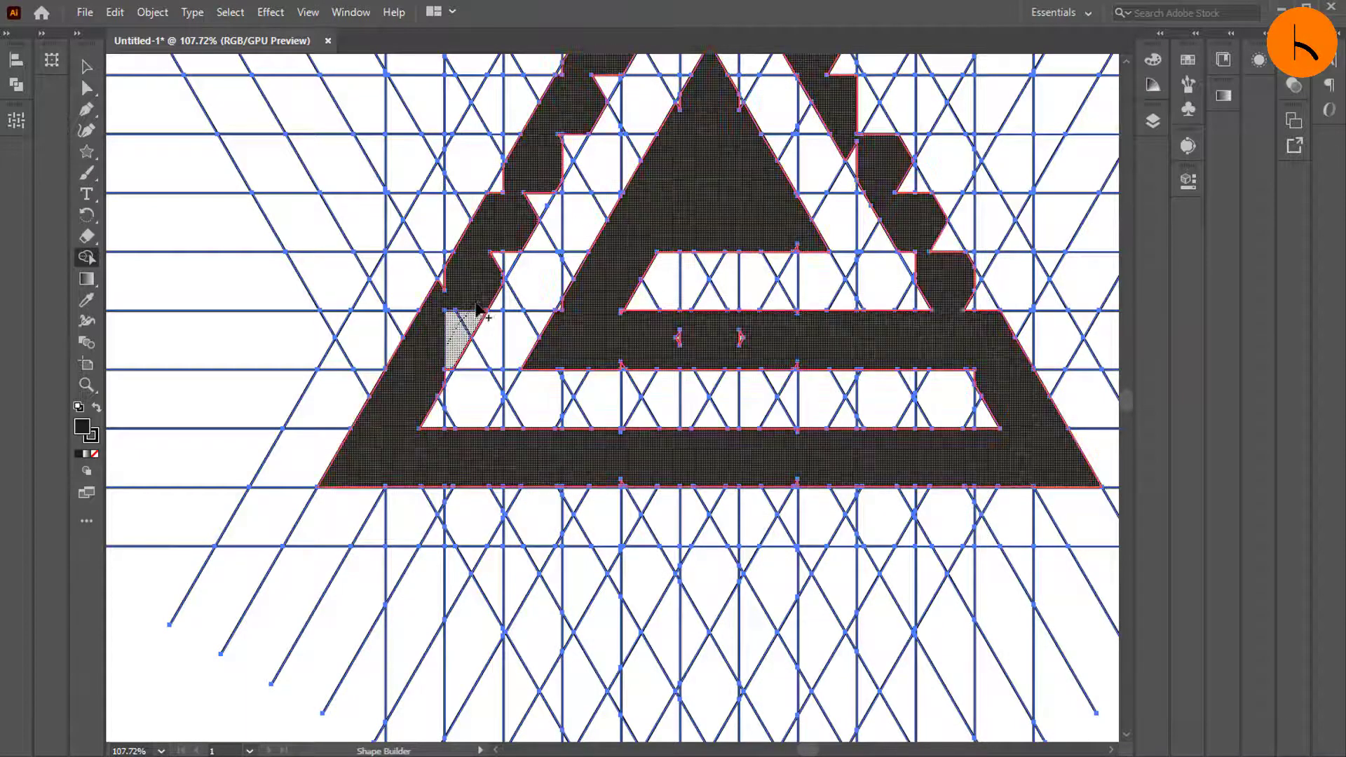
{"action": "scroll", "coordinate": [467, 340], "scroll_direction": "up", "scroll_amount": 1}
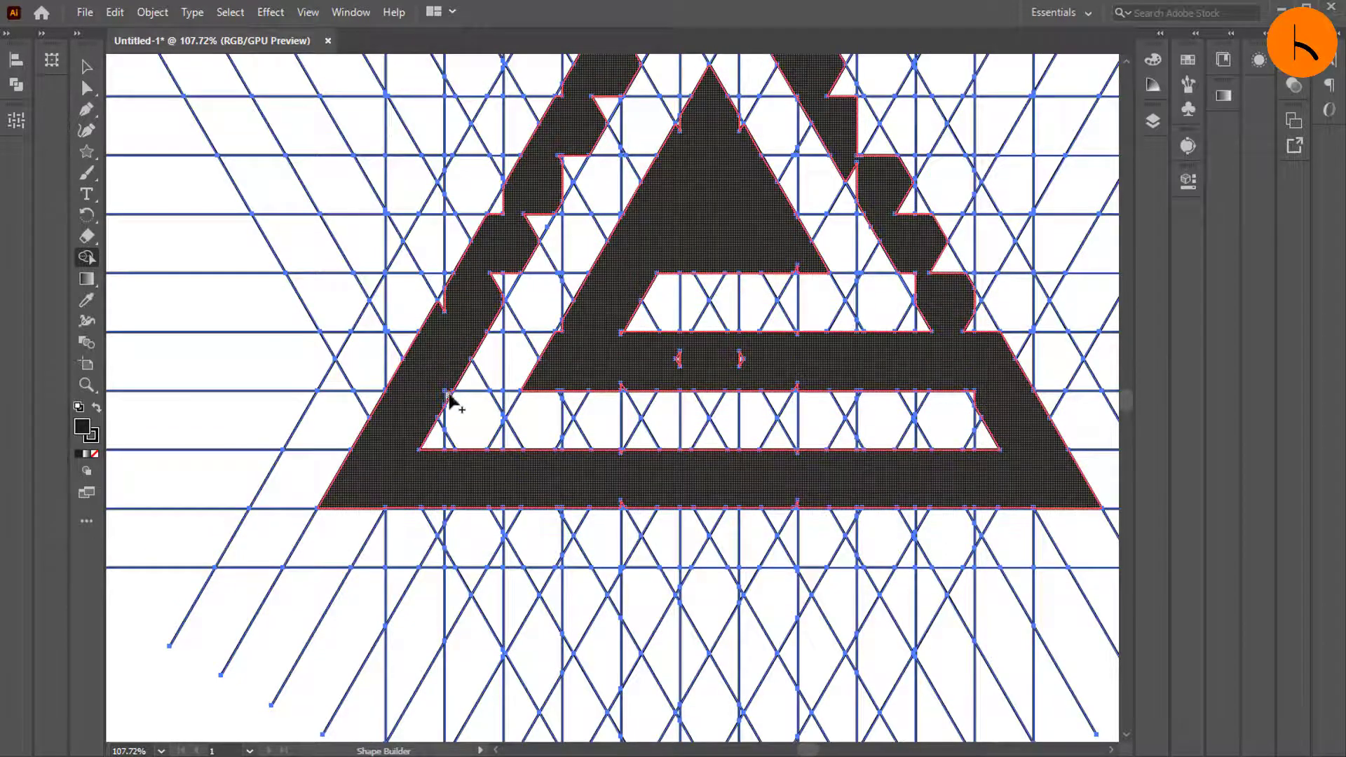
{"action": "scroll", "coordinate": [456, 354], "scroll_direction": "up", "scroll_amount": 2}
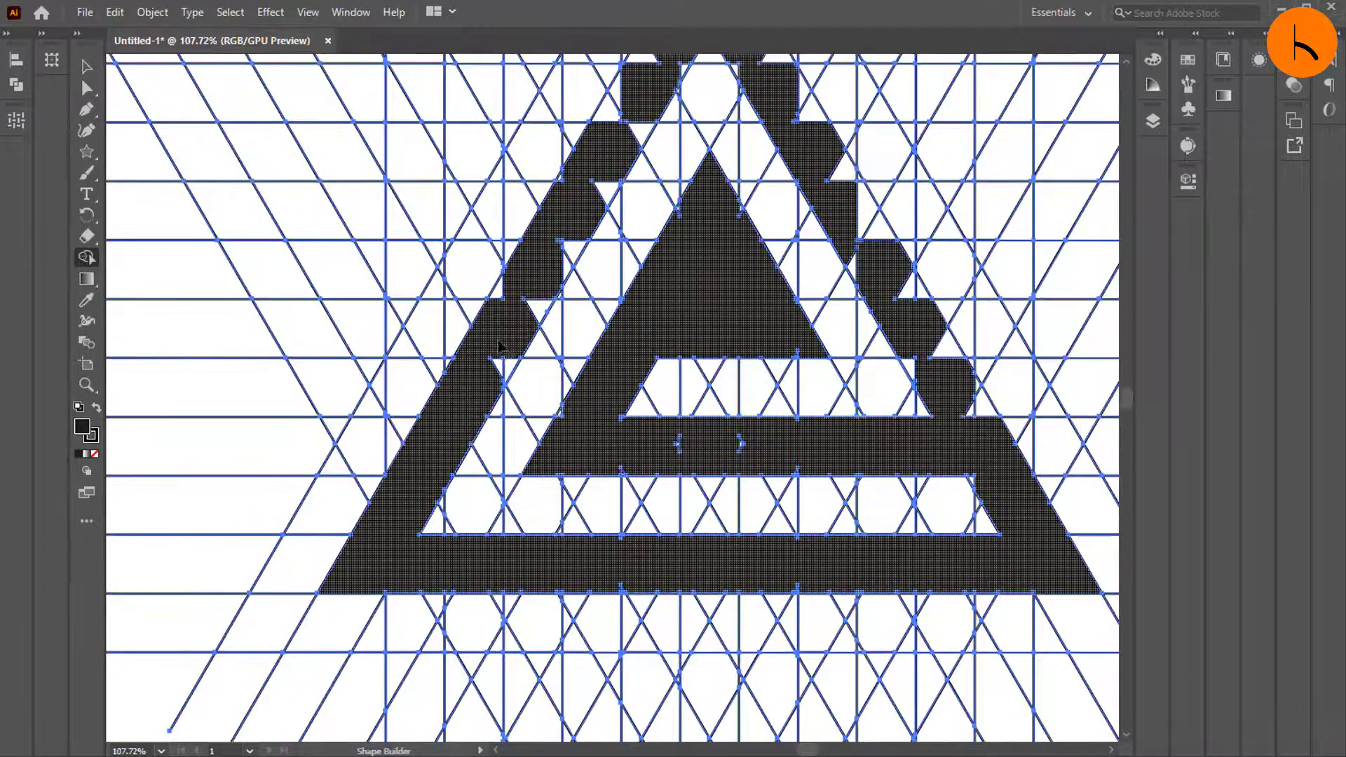
{"action": "scroll", "coordinate": [501, 351], "scroll_direction": "up", "scroll_amount": 2}
{"action": "scroll", "coordinate": [509, 350], "scroll_direction": "up", "scroll_amount": 2}
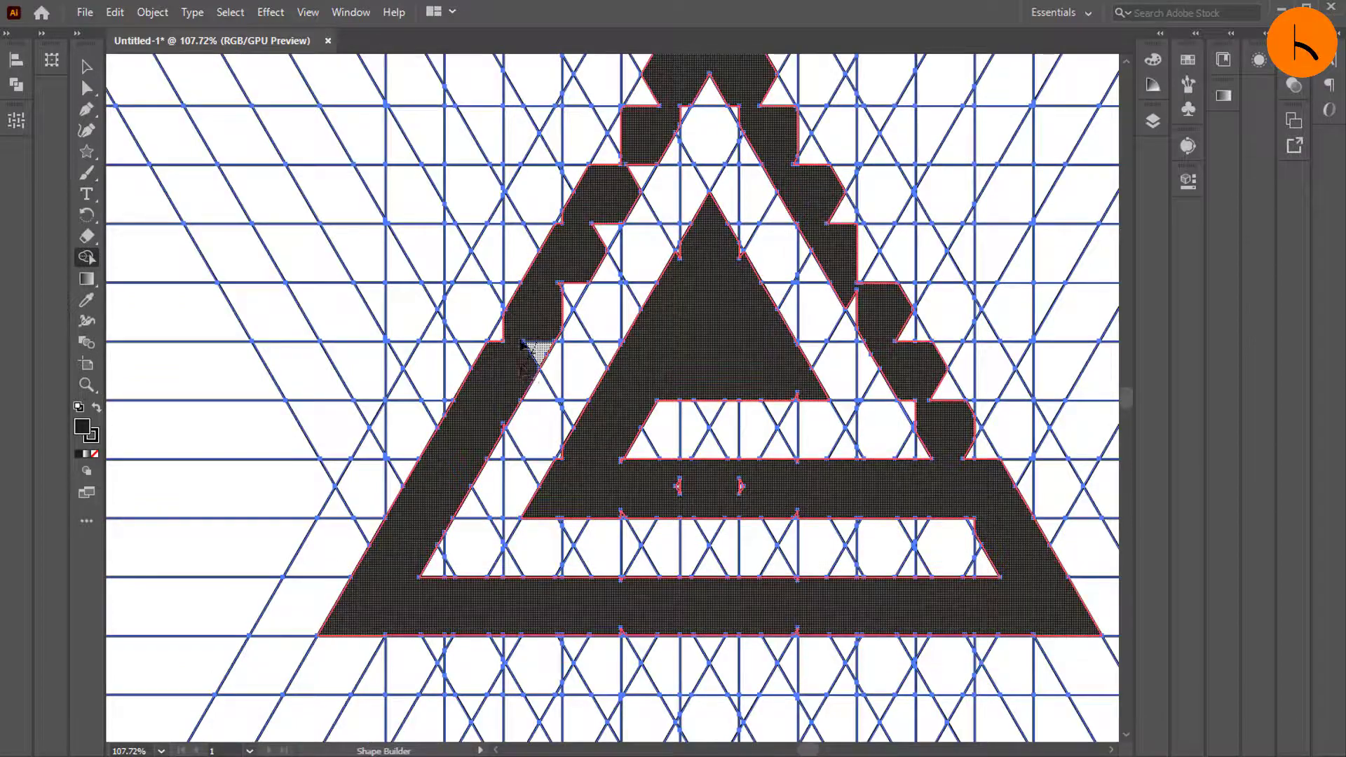
{"action": "scroll", "coordinate": [519, 345], "scroll_direction": "up", "scroll_amount": 2}
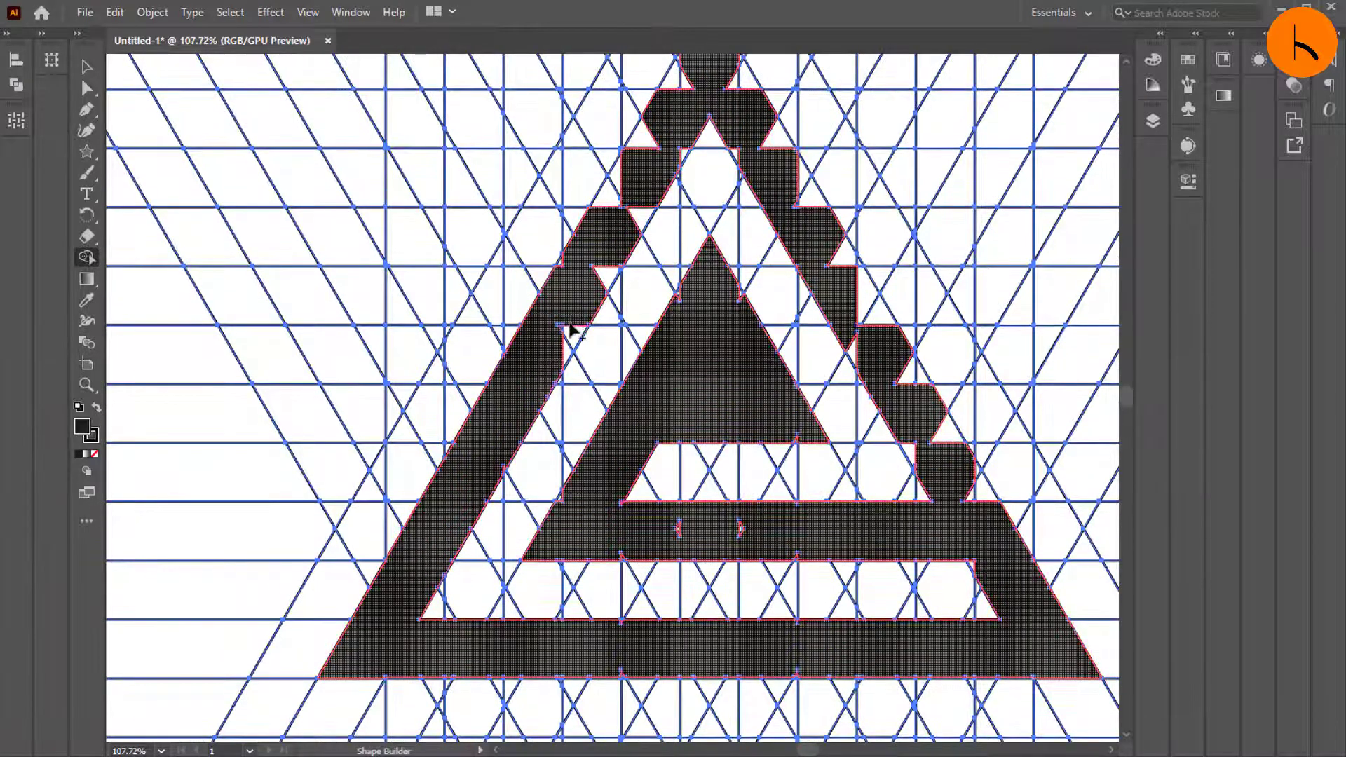
{"action": "scroll", "coordinate": [542, 359], "scroll_direction": "up", "scroll_amount": 2}
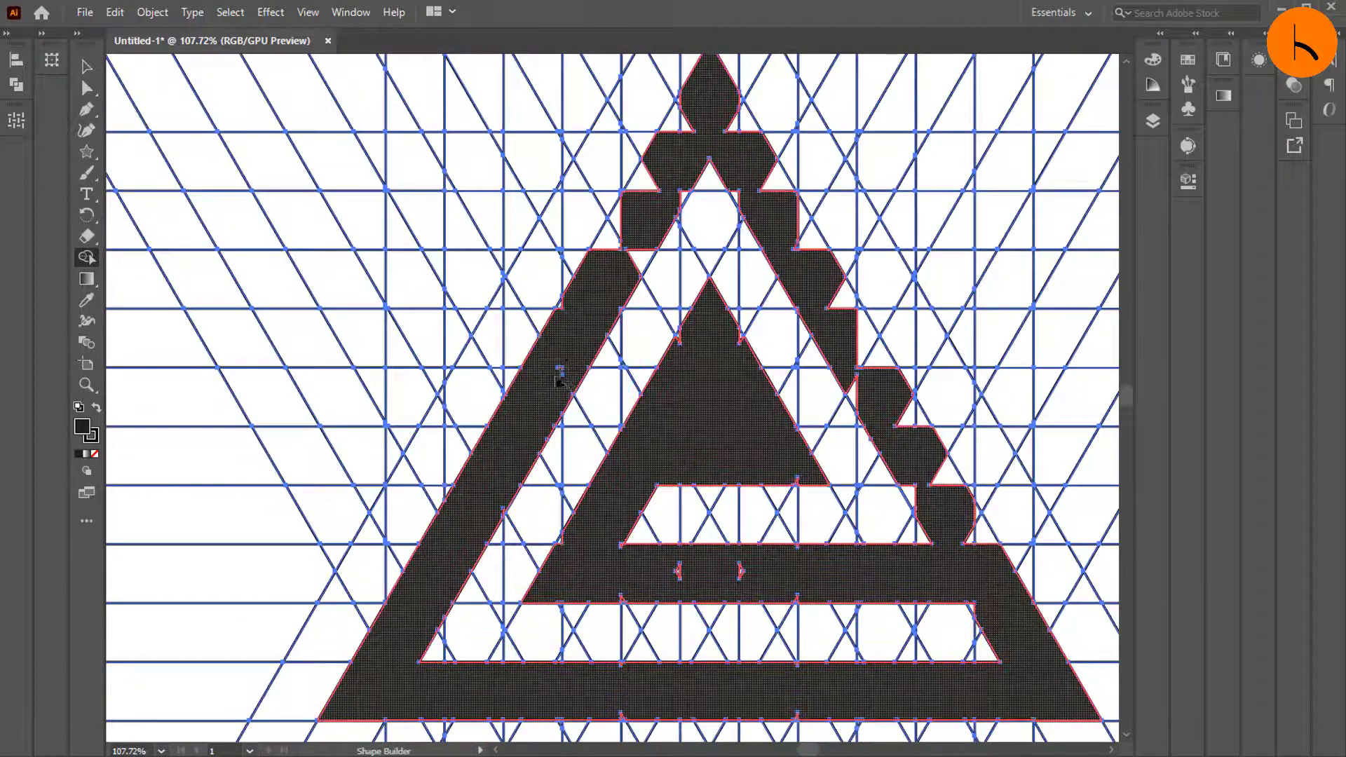
{"action": "scroll", "coordinate": [588, 358], "scroll_direction": "up", "scroll_amount": 2}
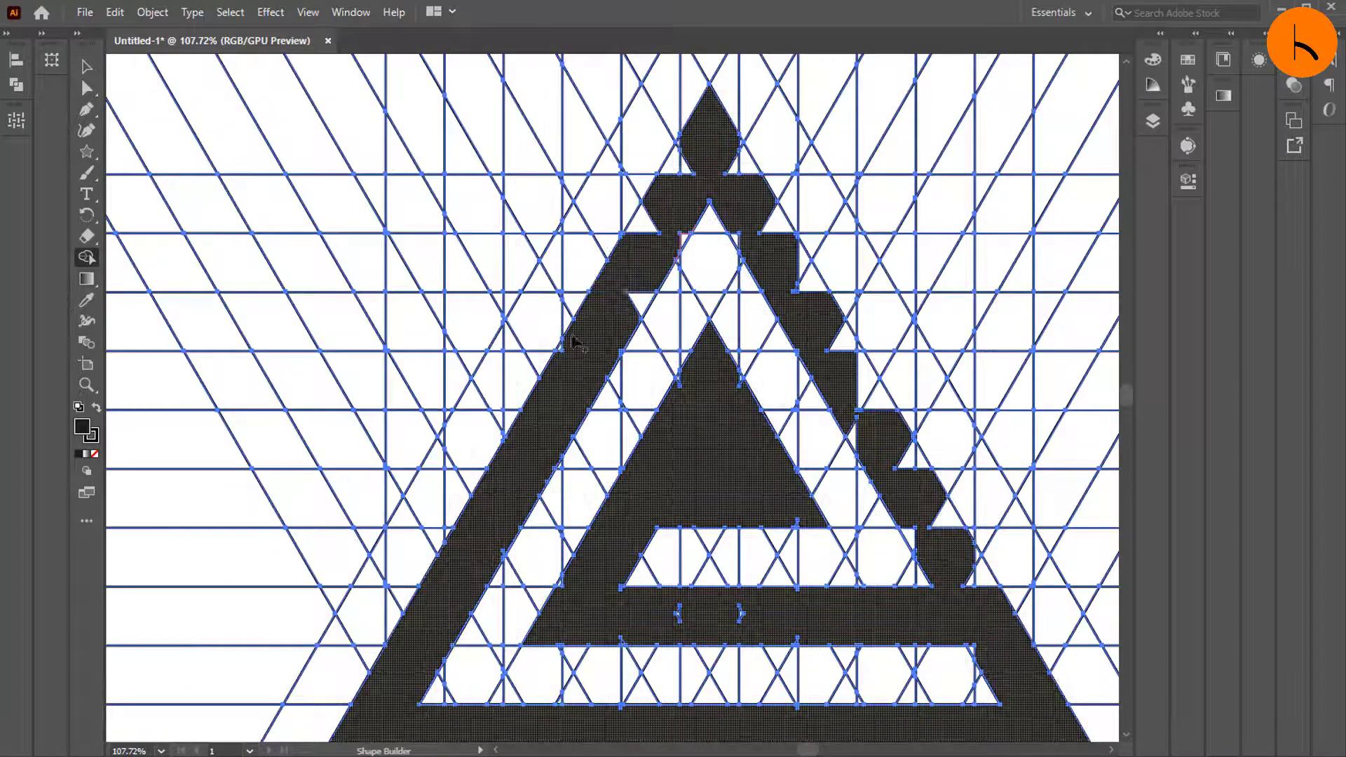
{"action": "scroll", "coordinate": [645, 312], "scroll_direction": "up", "scroll_amount": 3}
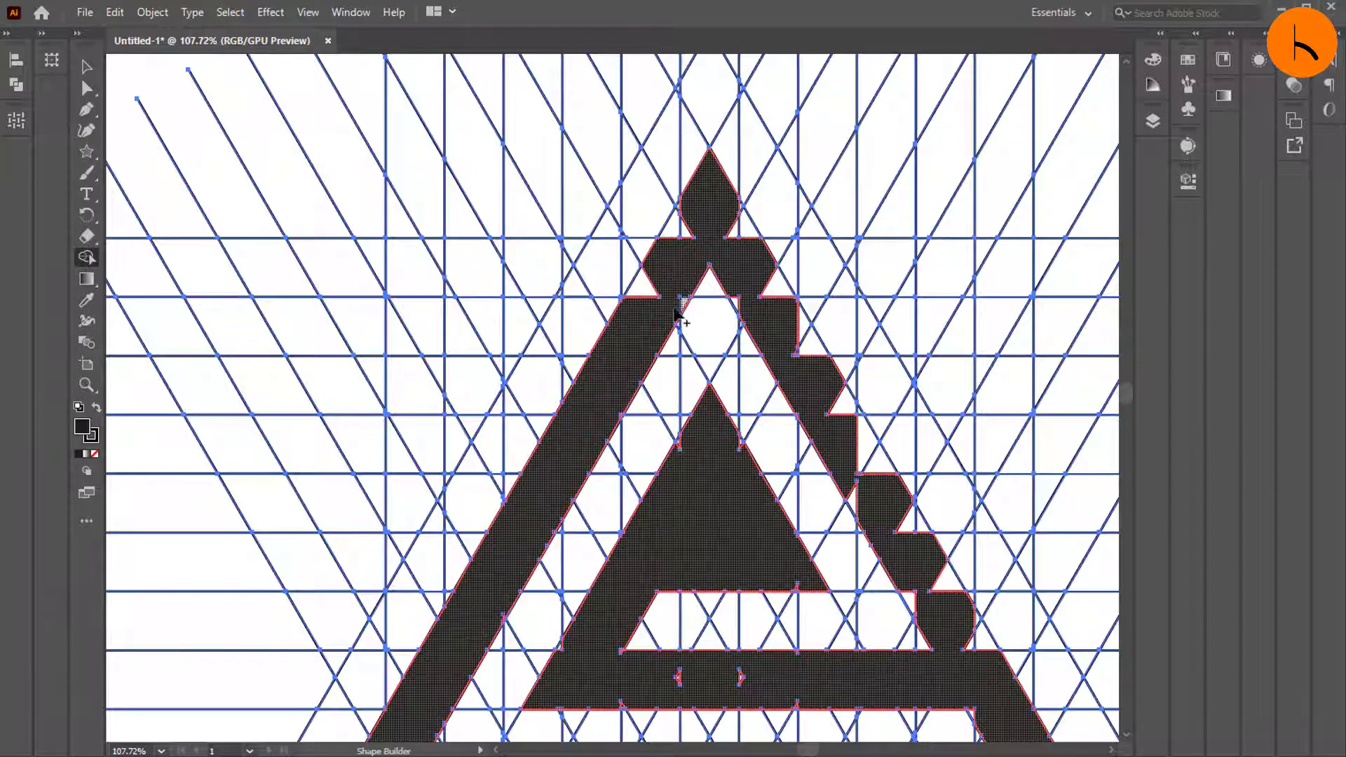
{"action": "scroll", "coordinate": [687, 279], "scroll_direction": "up", "scroll_amount": 2}
Merge the remaining cells around the outer triangle's apex and down its right side to complete the band
{"action": "mouse_move", "coordinate": [683, 279]}
{"action": "left_mouse_down"}
{"action": "mouse_move", "coordinate": [778, 327]}
{"action": "mouse_move", "coordinate": [743, 320]}
{"action": "left_mouse_up"}
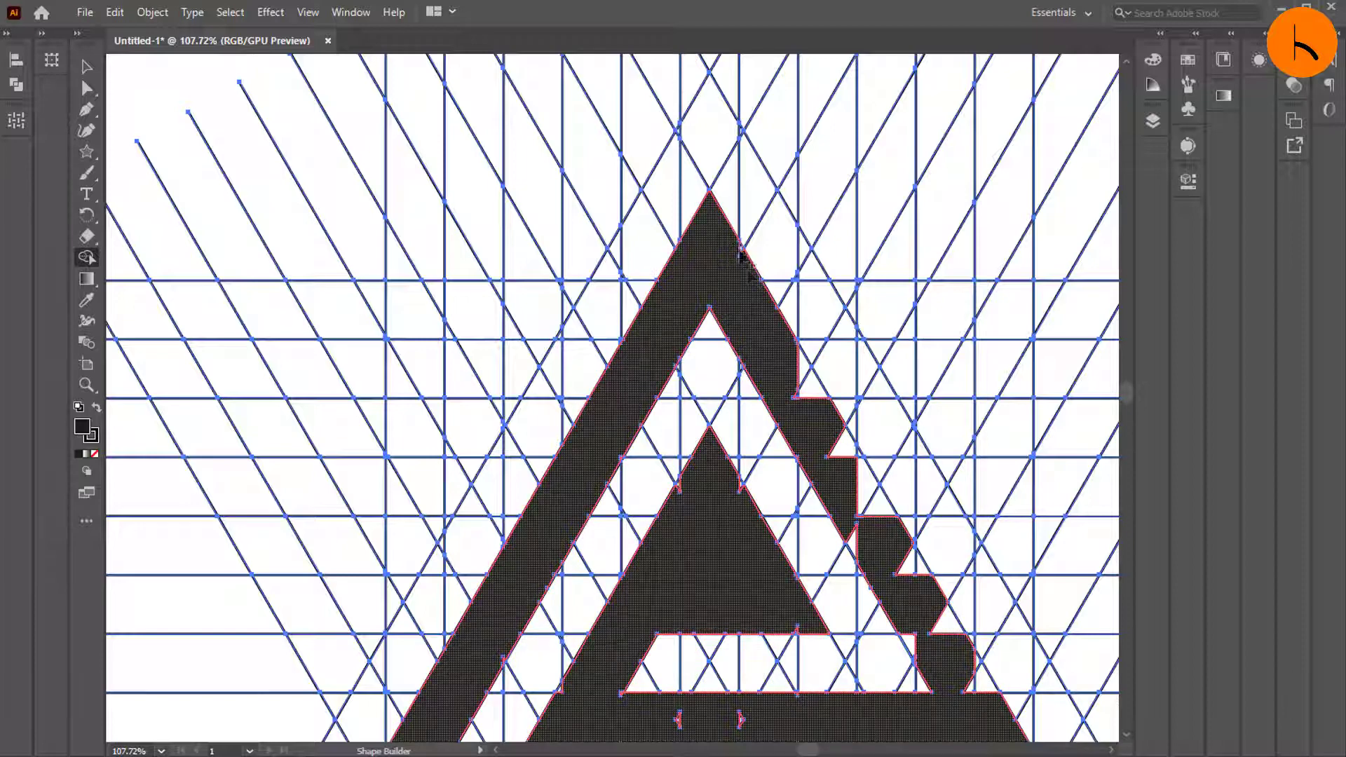
{"action": "scroll", "coordinate": [712, 358], "scroll_direction": "down", "scroll_amount": 5}
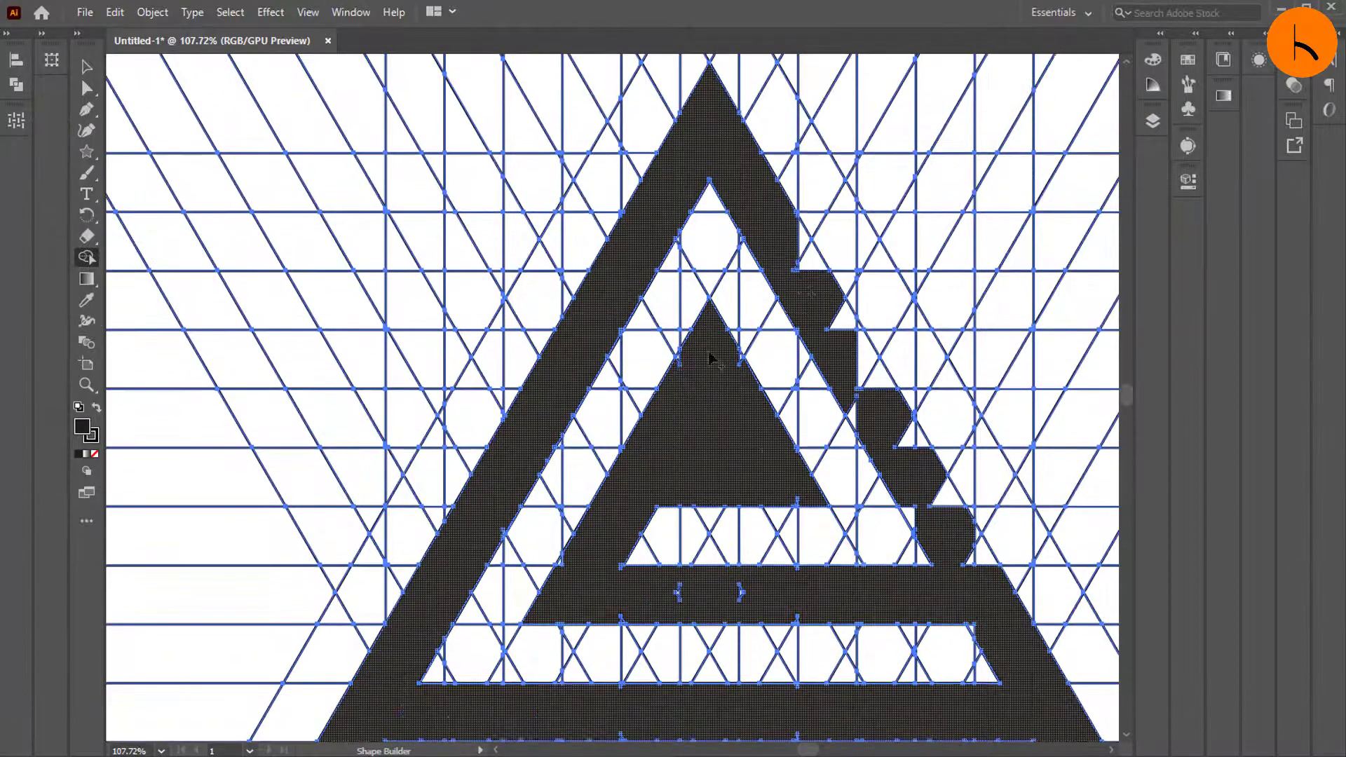
{"action": "left_click_drag", "start_coordinate": [778, 243], "coordinate": [830, 311]}
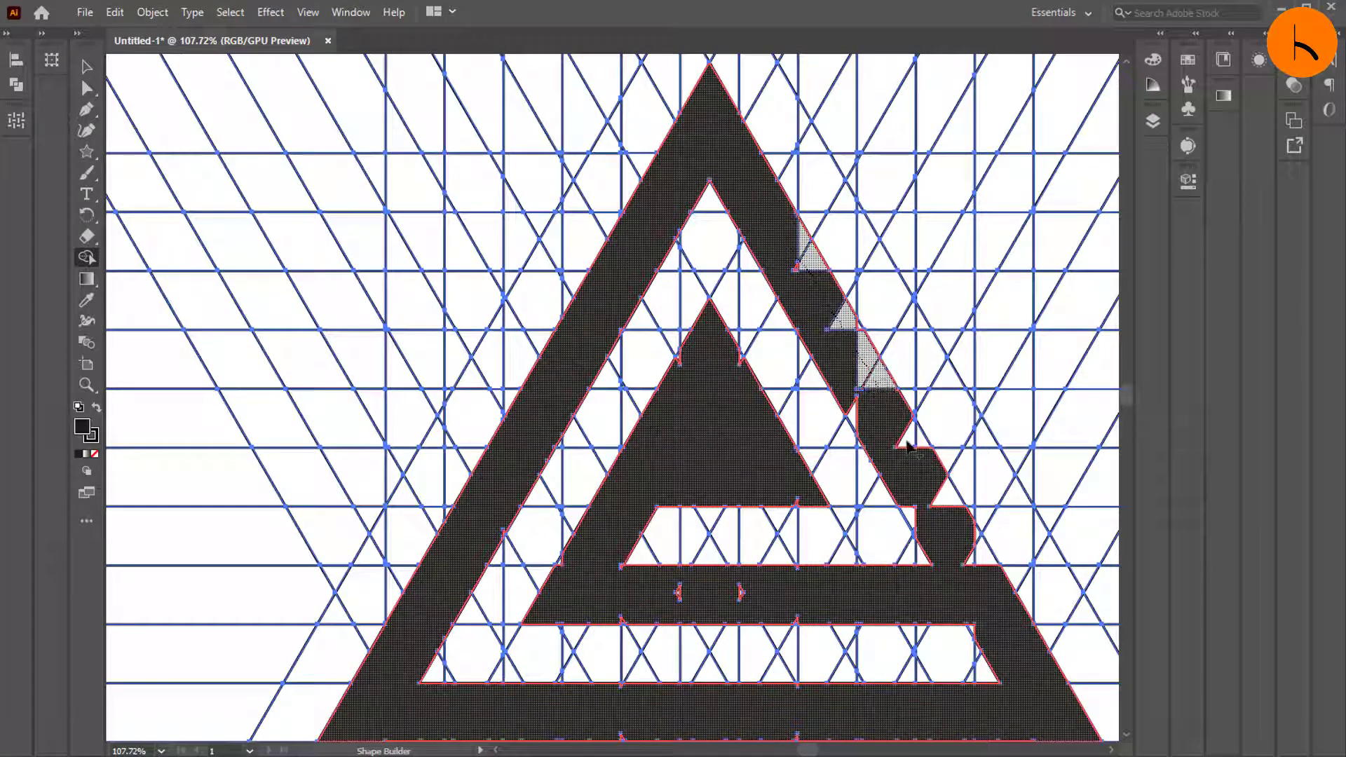
{"action": "left_click_drag", "start_coordinate": [909, 446], "coordinate": [1003, 593]}
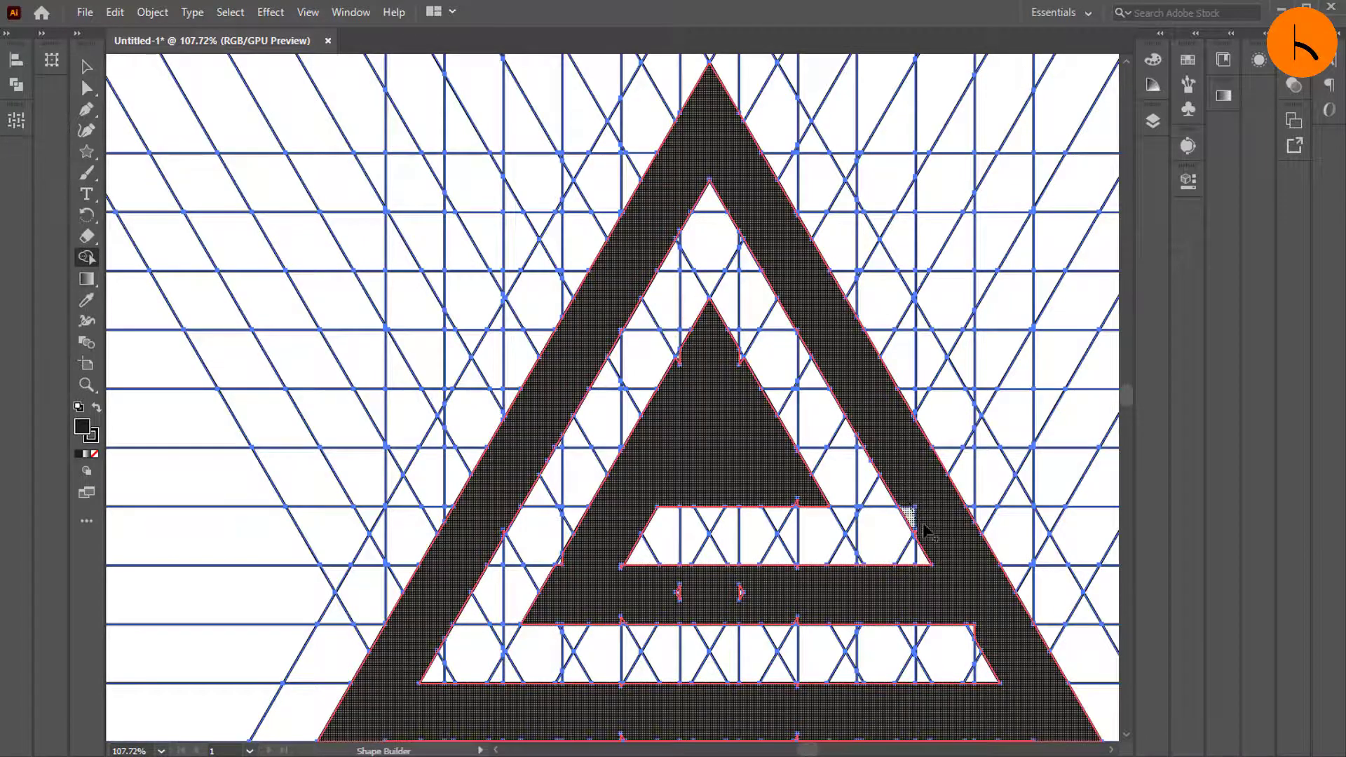
Merge the small leftover slivers near the inner triangle's apex and inside the middle bar into the shape
{"action": "scroll", "coordinate": [940, 495], "scroll_direction": "down", "scroll_amount": 2}
{"action": "scroll", "coordinate": [940, 491], "scroll_direction": "down", "scroll_amount": 2}
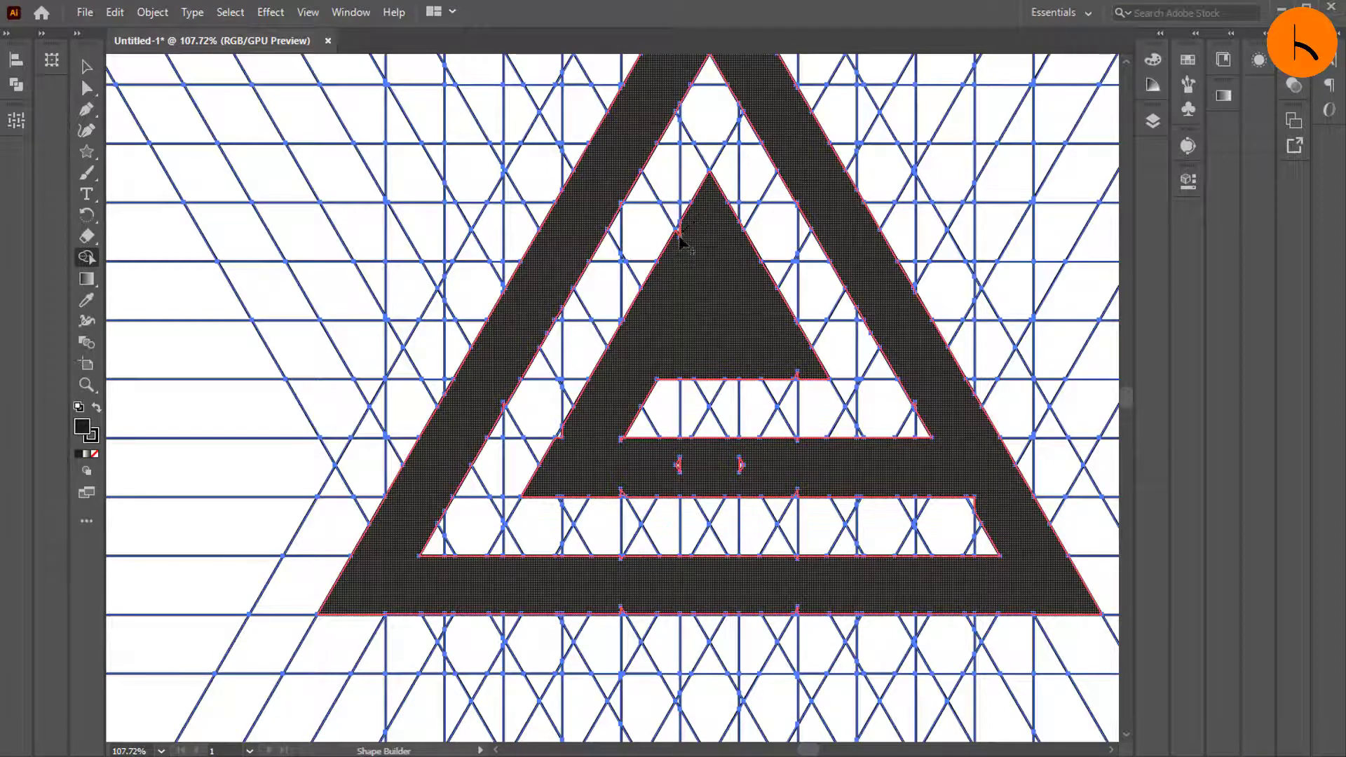
{"action": "scroll", "coordinate": [686, 256], "scroll_direction": "down", "scroll_amount": 1}
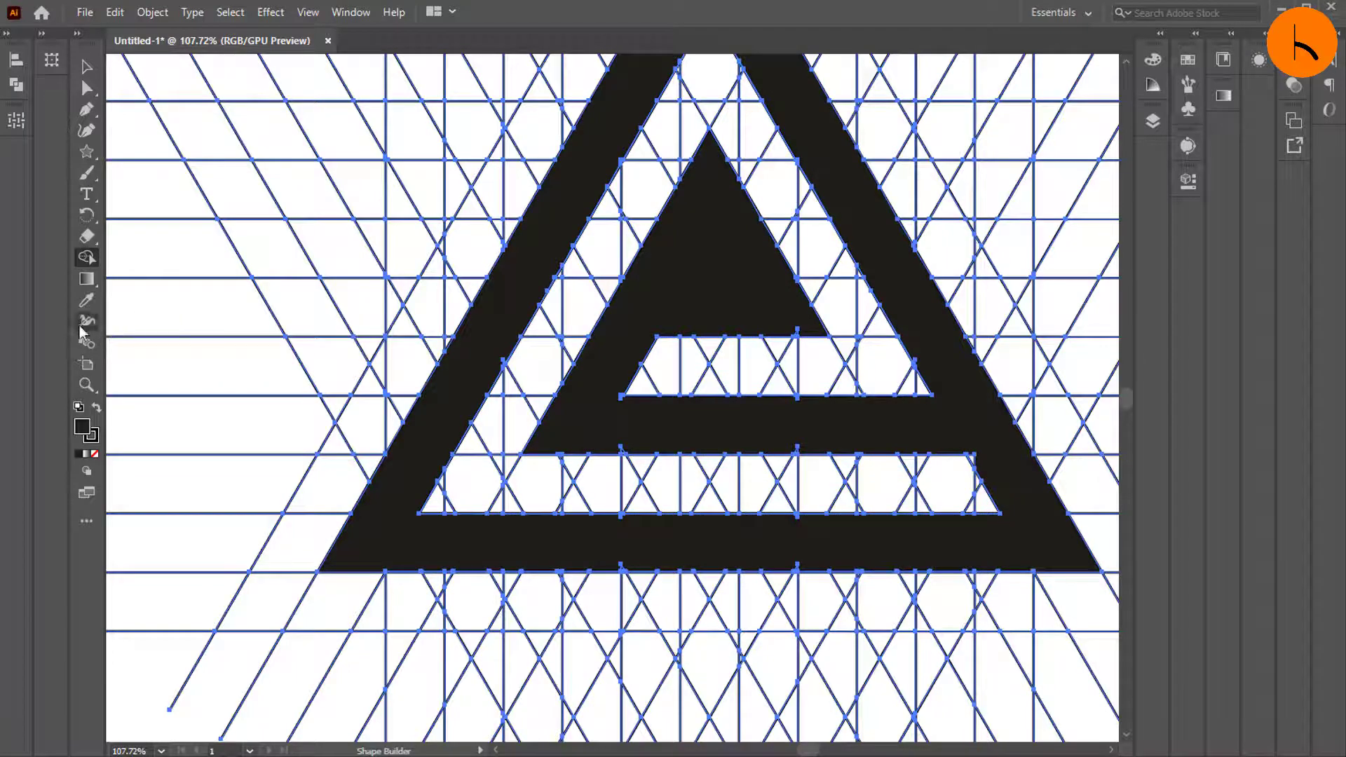
Merge the sliver at the upper-right corner of the lower gap, below the middle bar, into the shape
{"action": "left_click", "coordinate": [87, 384]}
{"action": "left_click_drag", "start_coordinate": [595, 553], "coordinate": [746, 517]}
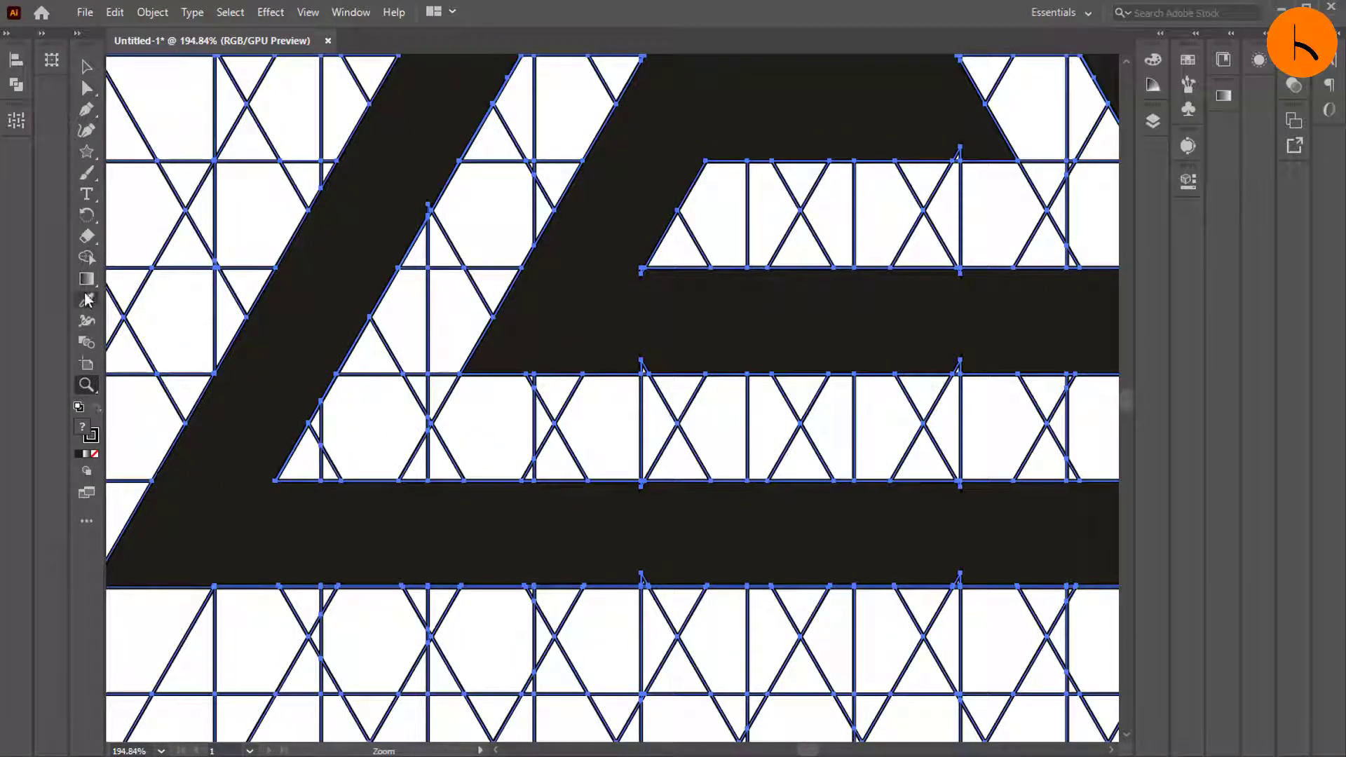
{"action": "left_click", "coordinate": [87, 257]}
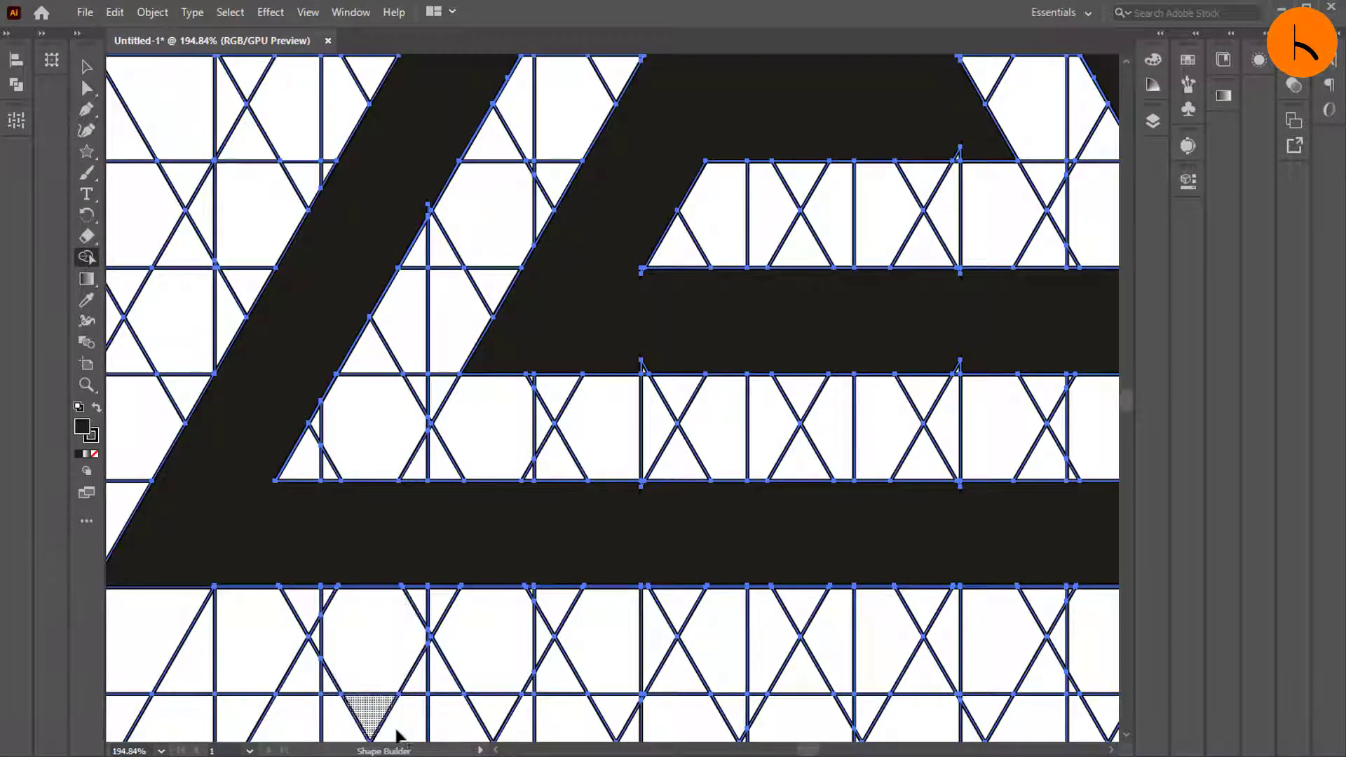
{"action": "left_click_drag", "start_coordinate": [802, 751], "coordinate": [806, 751]}
{"action": "scroll", "coordinate": [799, 562], "scroll_direction": "up", "scroll_amount": 1}
{"action": "scroll", "coordinate": [799, 567], "scroll_direction": "up", "scroll_amount": 2}
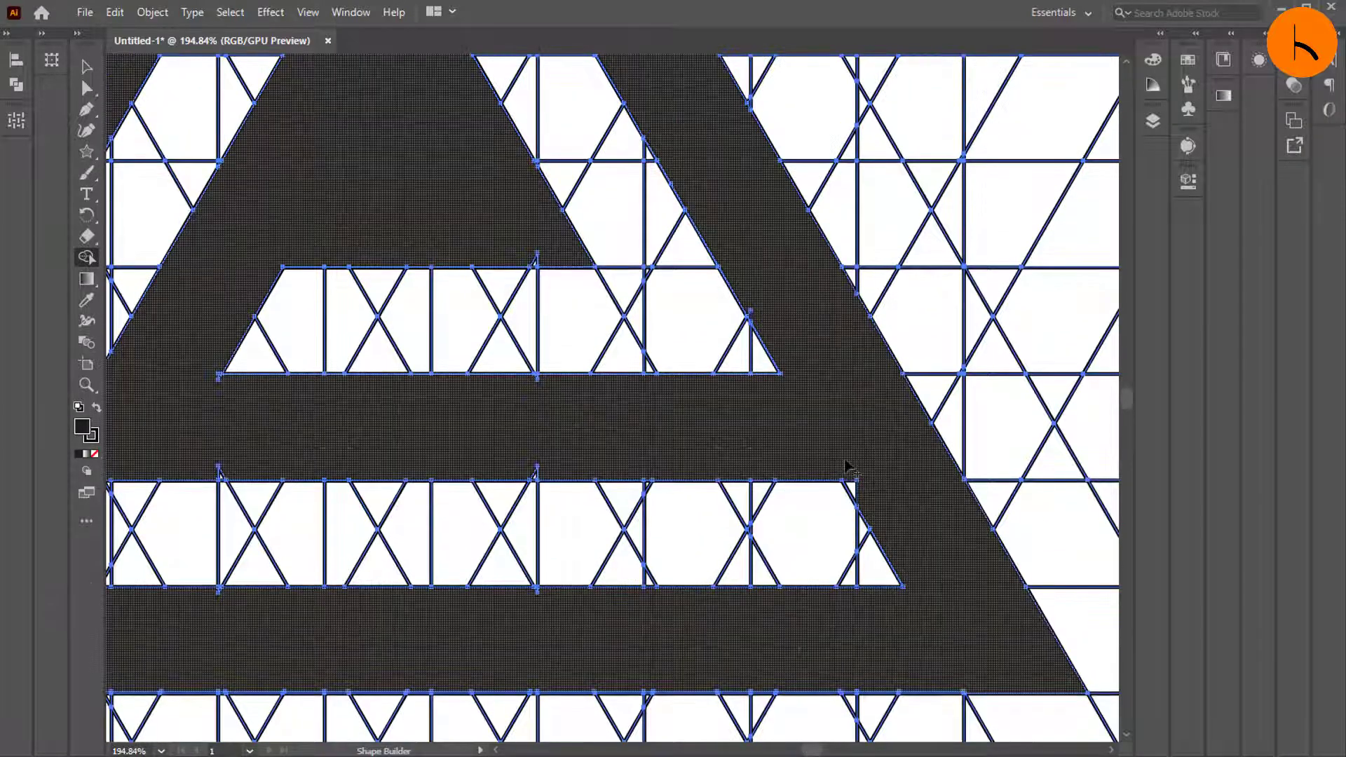
{"action": "left_click", "coordinate": [857, 494]}
Merge the sliver on the inner triangle's lower edge into the shape and check the inner edges near the apex
{"action": "scroll", "coordinate": [855, 501], "scroll_direction": "up", "scroll_amount": 5}
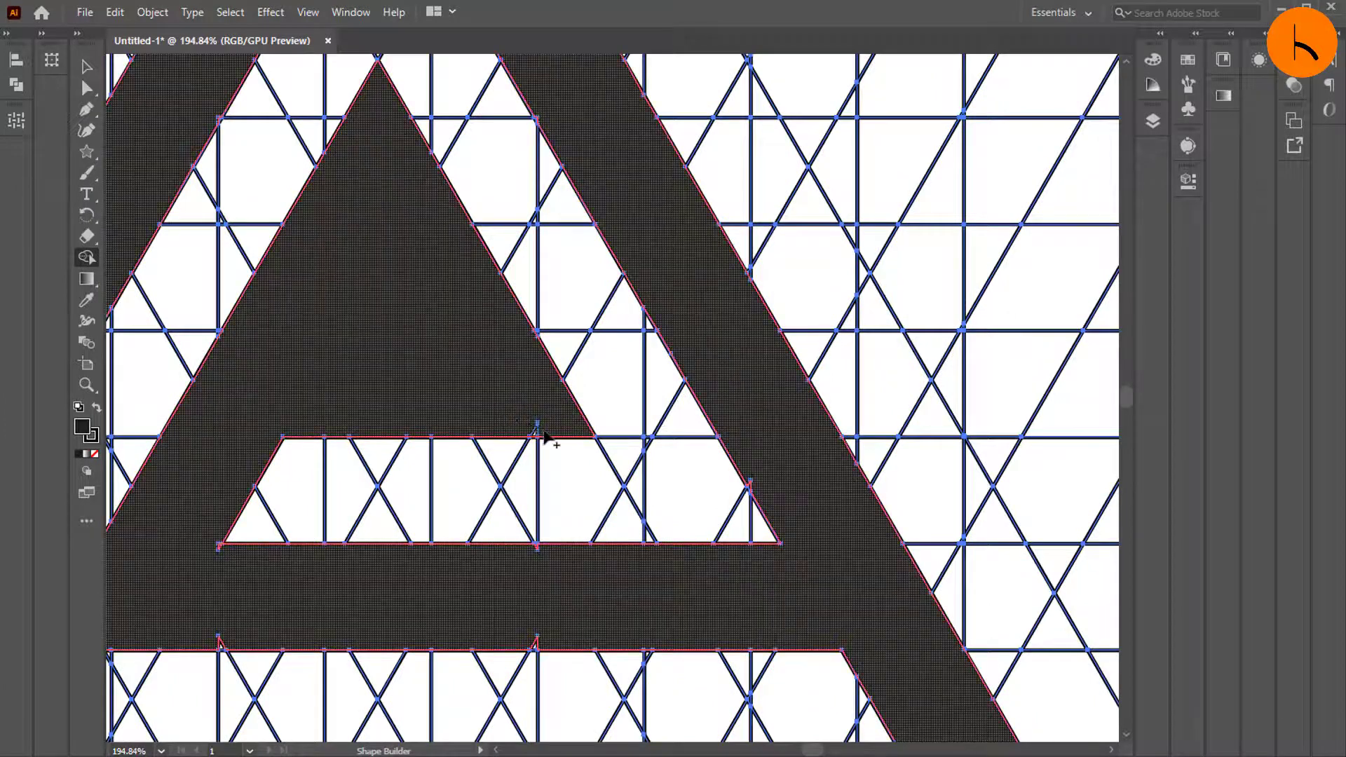
{"action": "scroll", "coordinate": [643, 319], "scroll_direction": "up", "scroll_amount": 4}
{"action": "scroll", "coordinate": [644, 319], "scroll_direction": "up", "scroll_amount": 5}
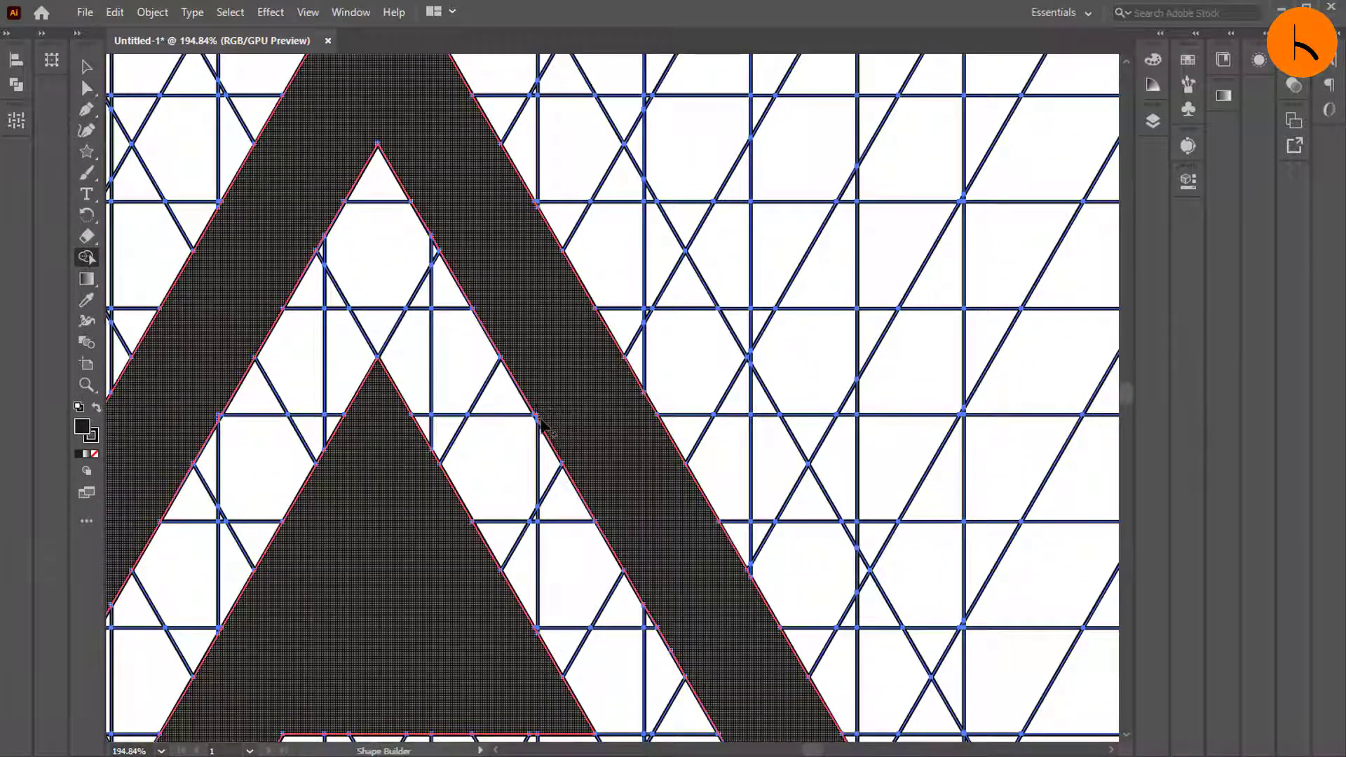
{"action": "scroll", "coordinate": [540, 421], "scroll_direction": "down", "scroll_amount": 1}
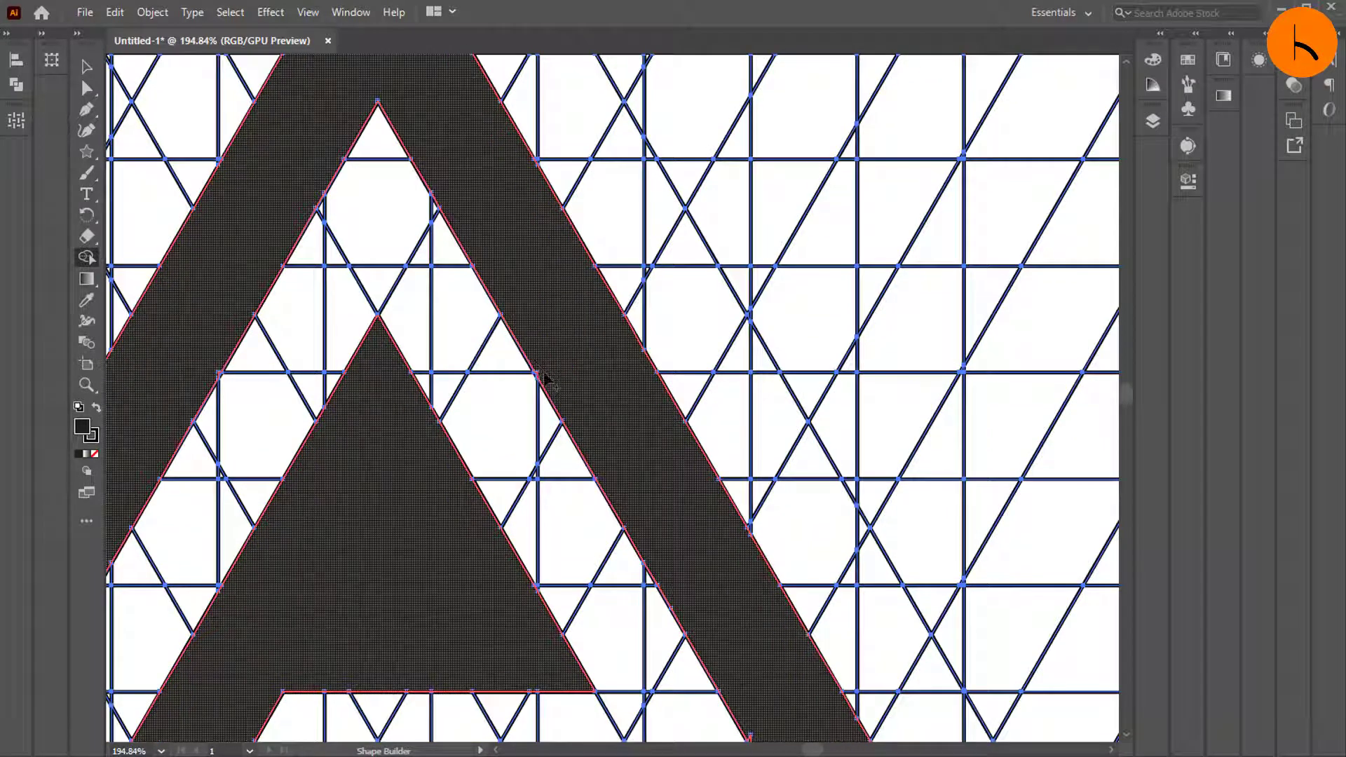
{"action": "scroll", "coordinate": [550, 384], "scroll_direction": "down", "scroll_amount": 8}
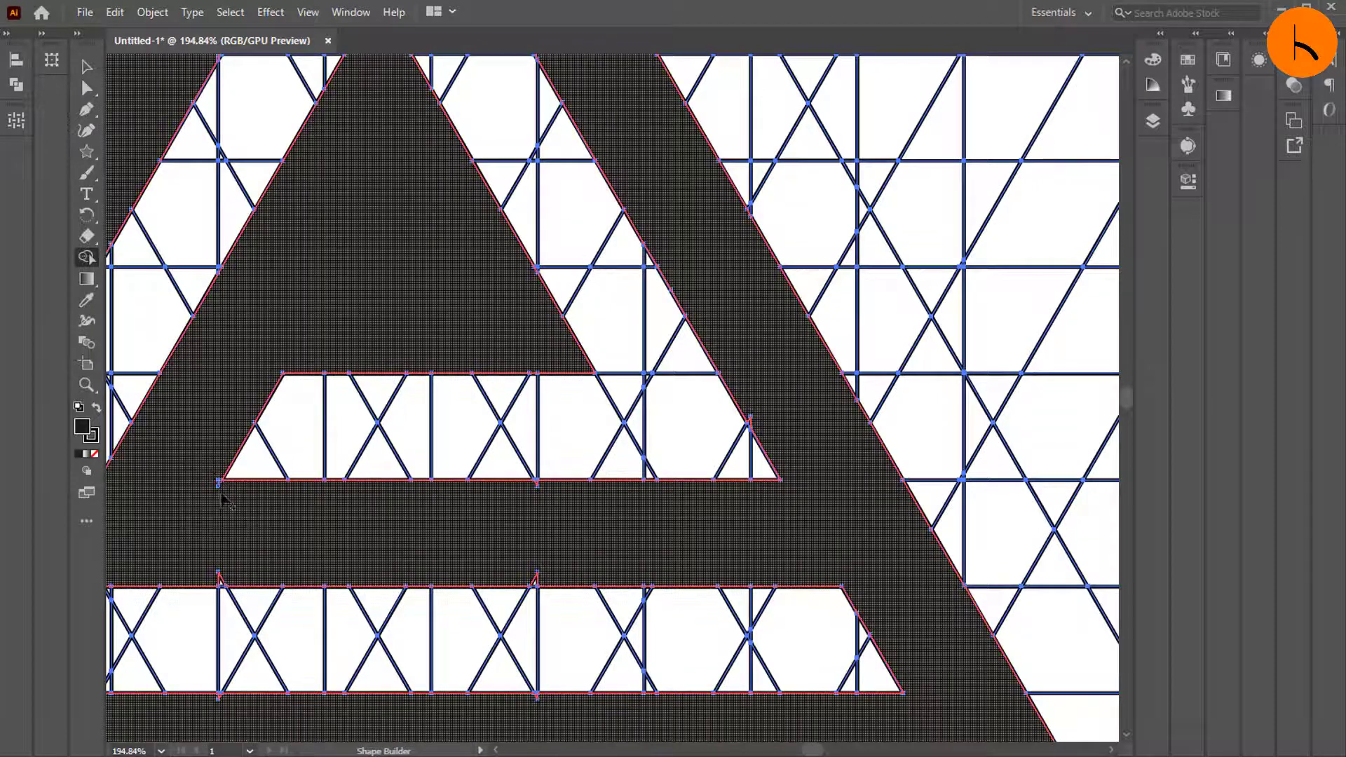
Merge the leftover slivers along the upper and lower edges of the middle bar into the shape
{"action": "scroll", "coordinate": [303, 474], "scroll_direction": "down", "scroll_amount": 2}
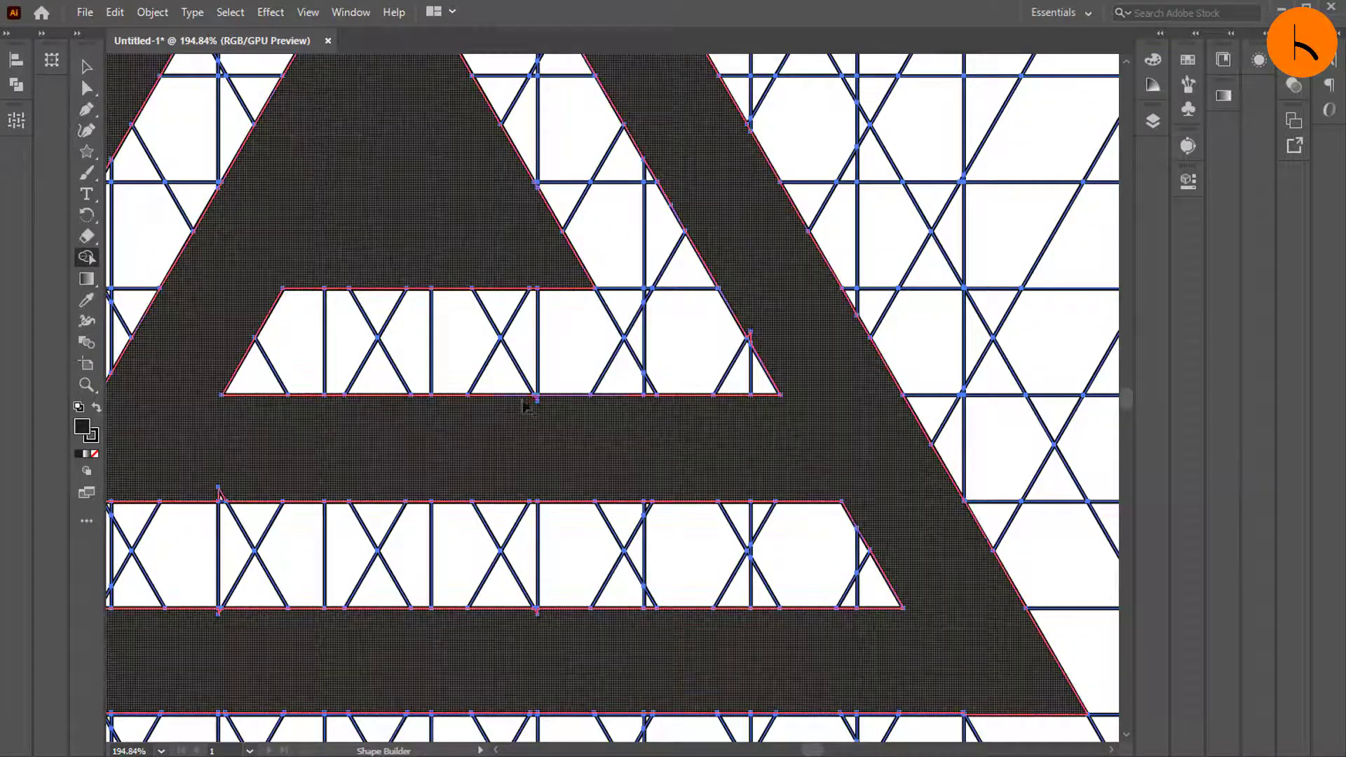
{"action": "scroll", "coordinate": [443, 449], "scroll_direction": "down", "scroll_amount": 2}
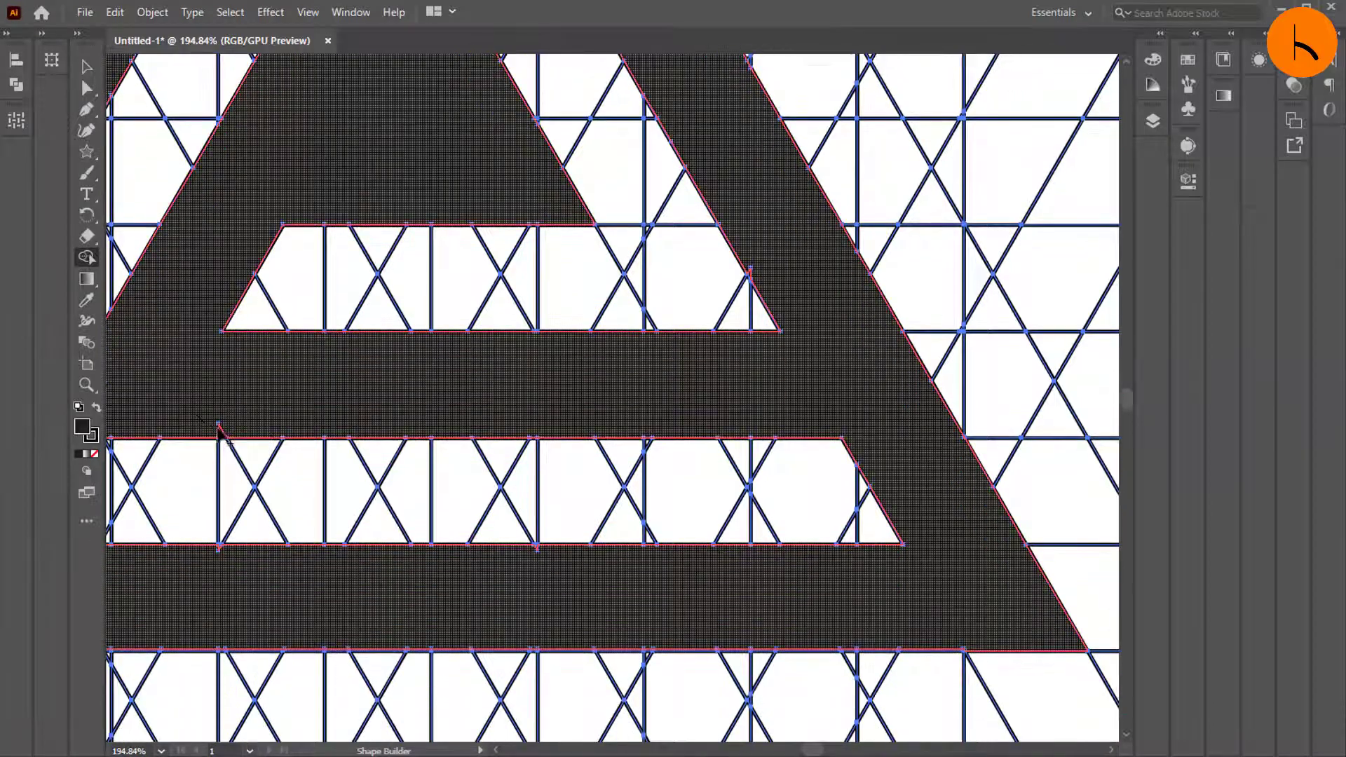
{"action": "scroll", "coordinate": [286, 424], "scroll_direction": "down", "scroll_amount": 2}
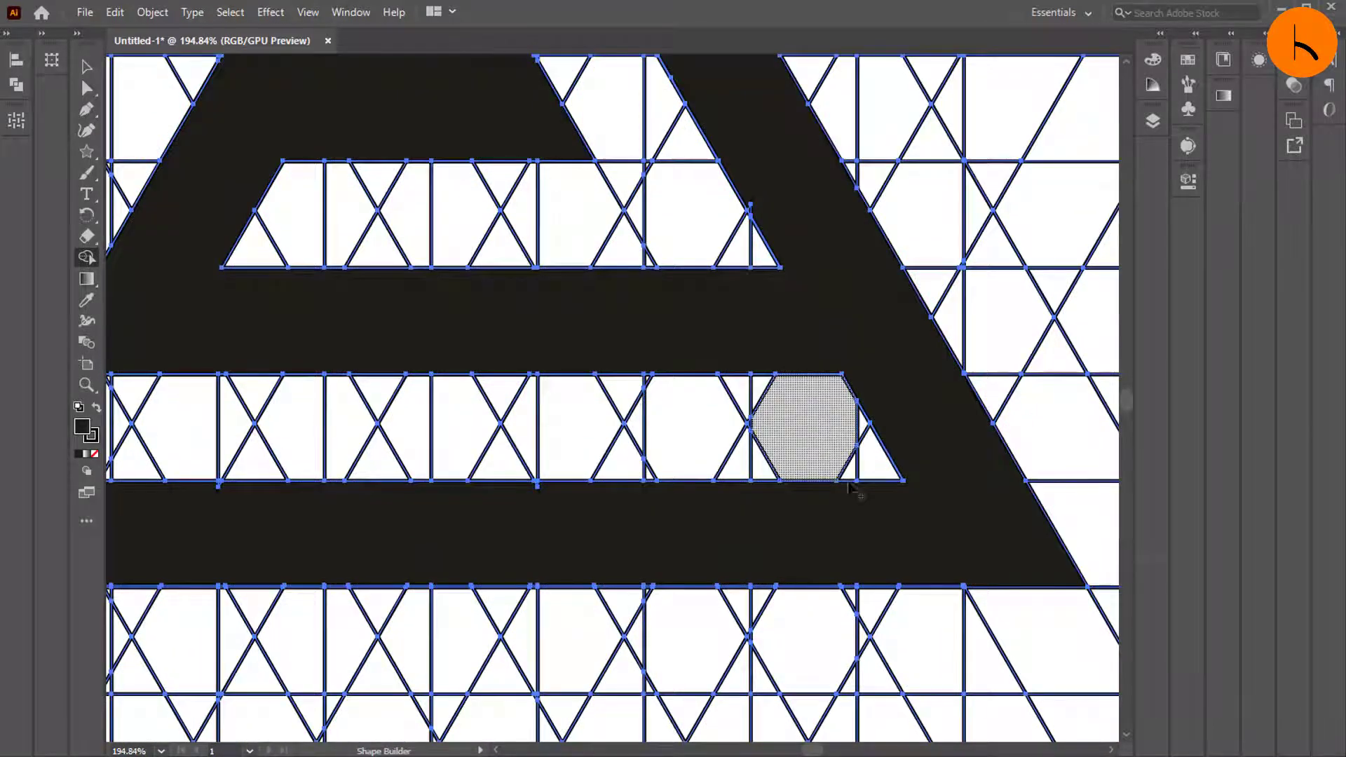
{"action": "scroll", "coordinate": [559, 402], "scroll_direction": "up", "scroll_amount": 5}
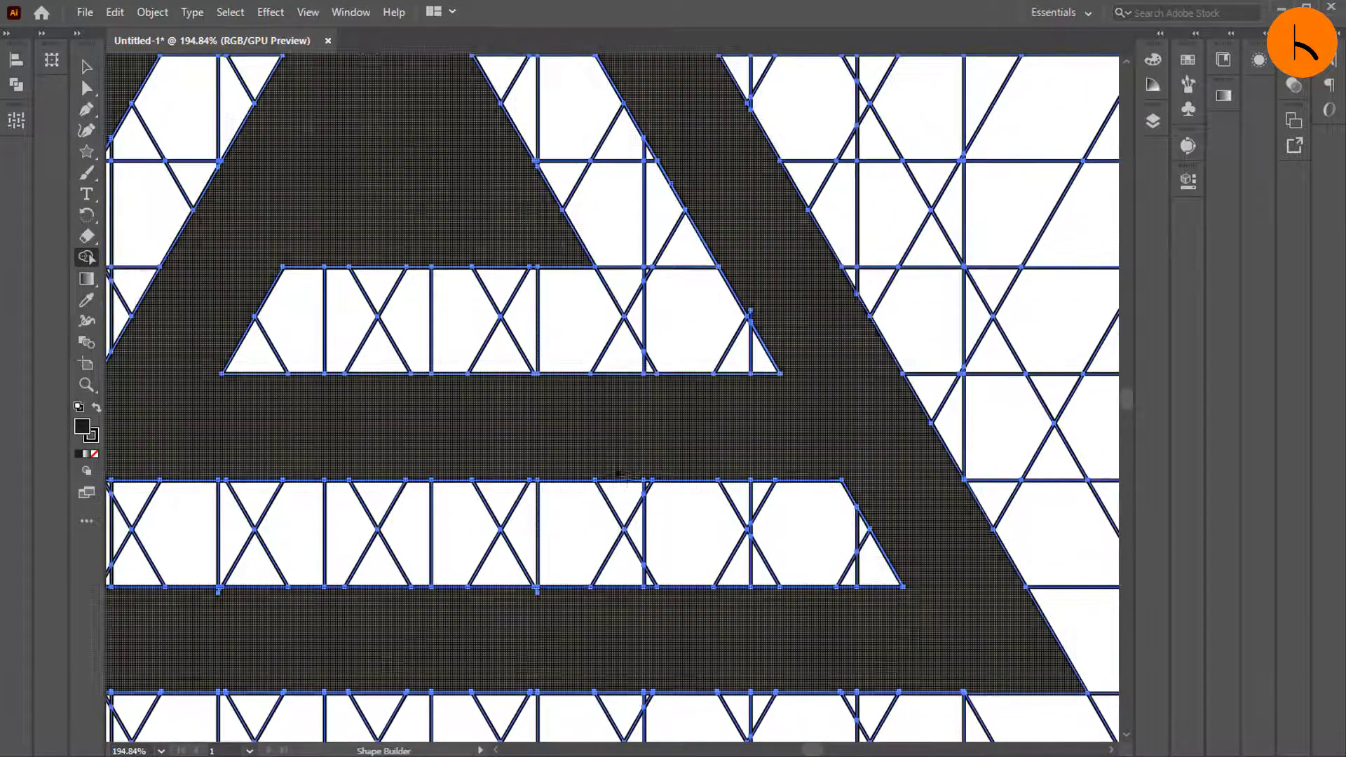
{"action": "scroll", "coordinate": [644, 561], "scroll_direction": "down", "scroll_amount": 3}
{"action": "scroll", "coordinate": [812, 749], "scroll_direction": "left", "scroll_amount": 5}
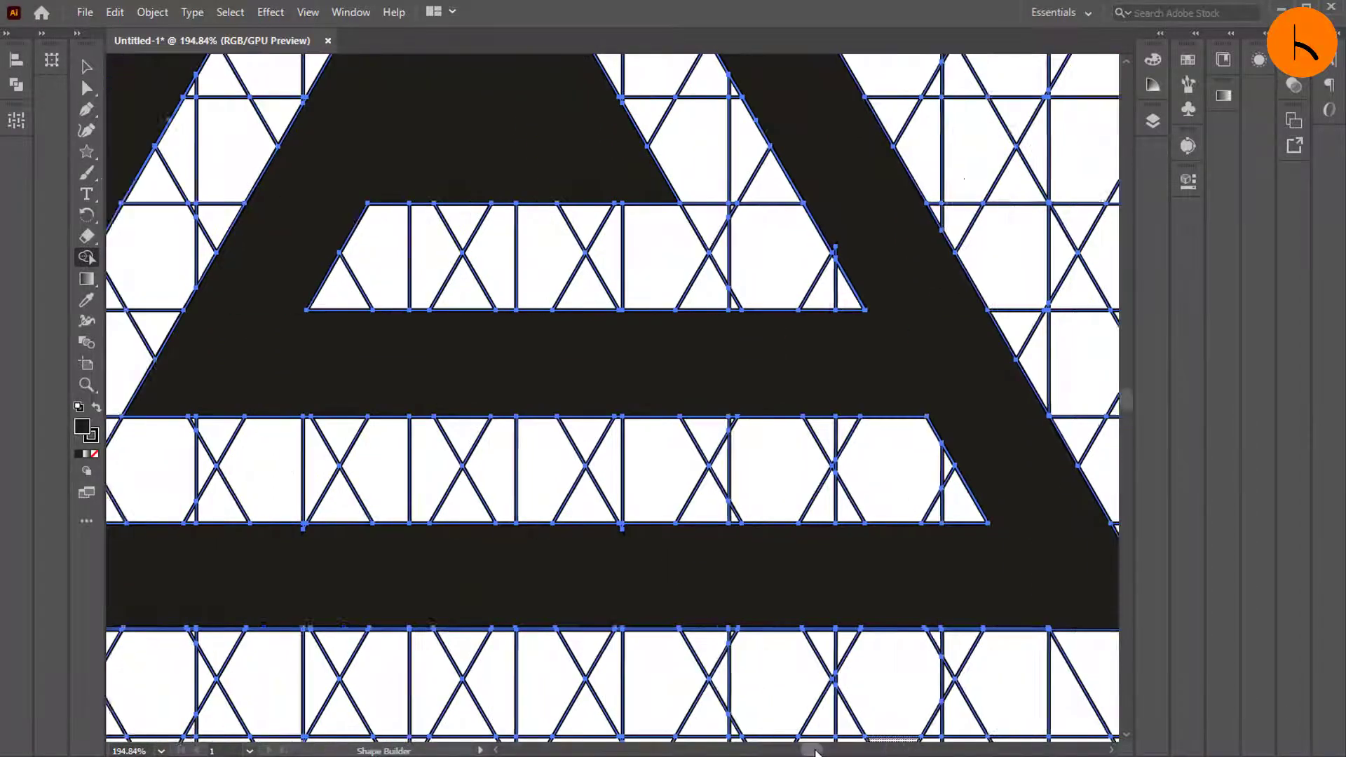
Examine the triangular shape's edges for leftover slivers and compare the whole shape with the reference logo
{"action": "scroll", "coordinate": [612, 561], "scroll_direction": "up", "scroll_amount": 10}
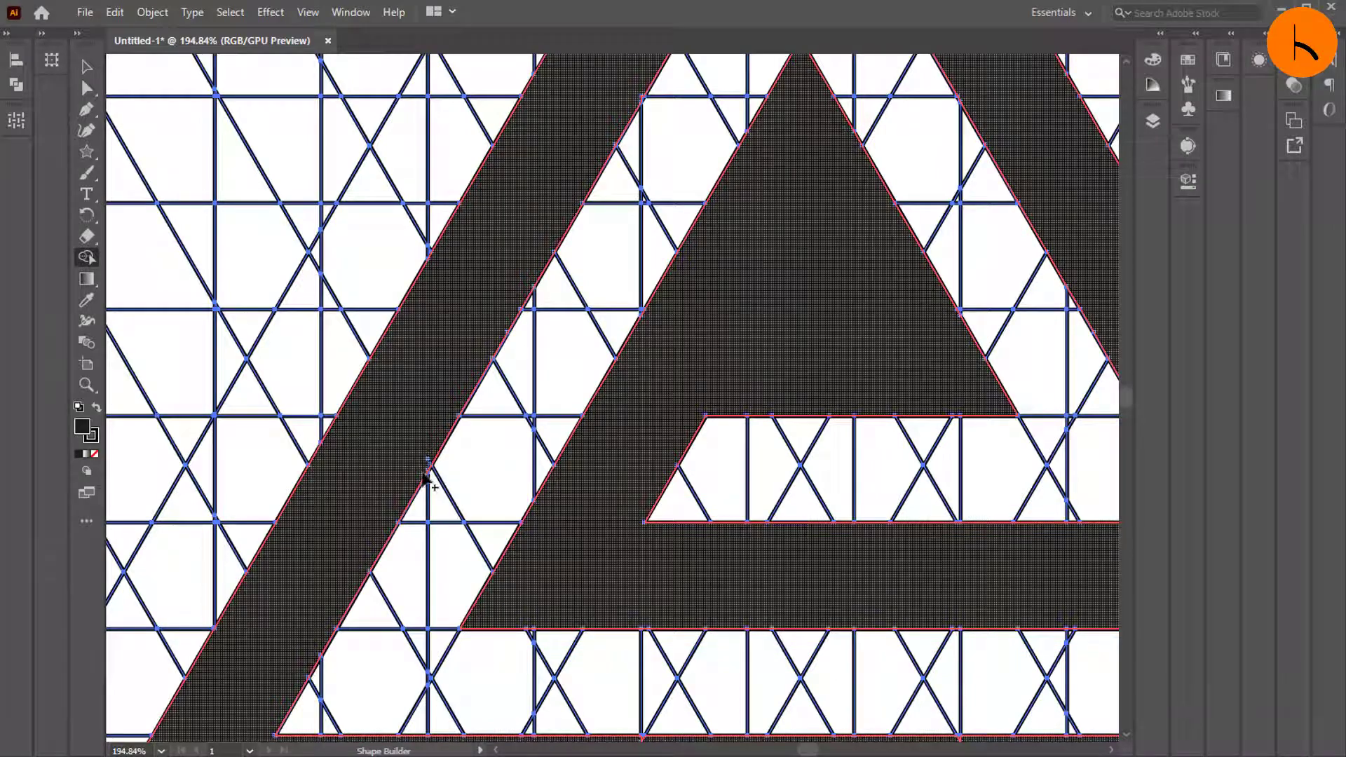
{"action": "scroll", "coordinate": [427, 459], "scroll_direction": "up", "scroll_amount": 20}
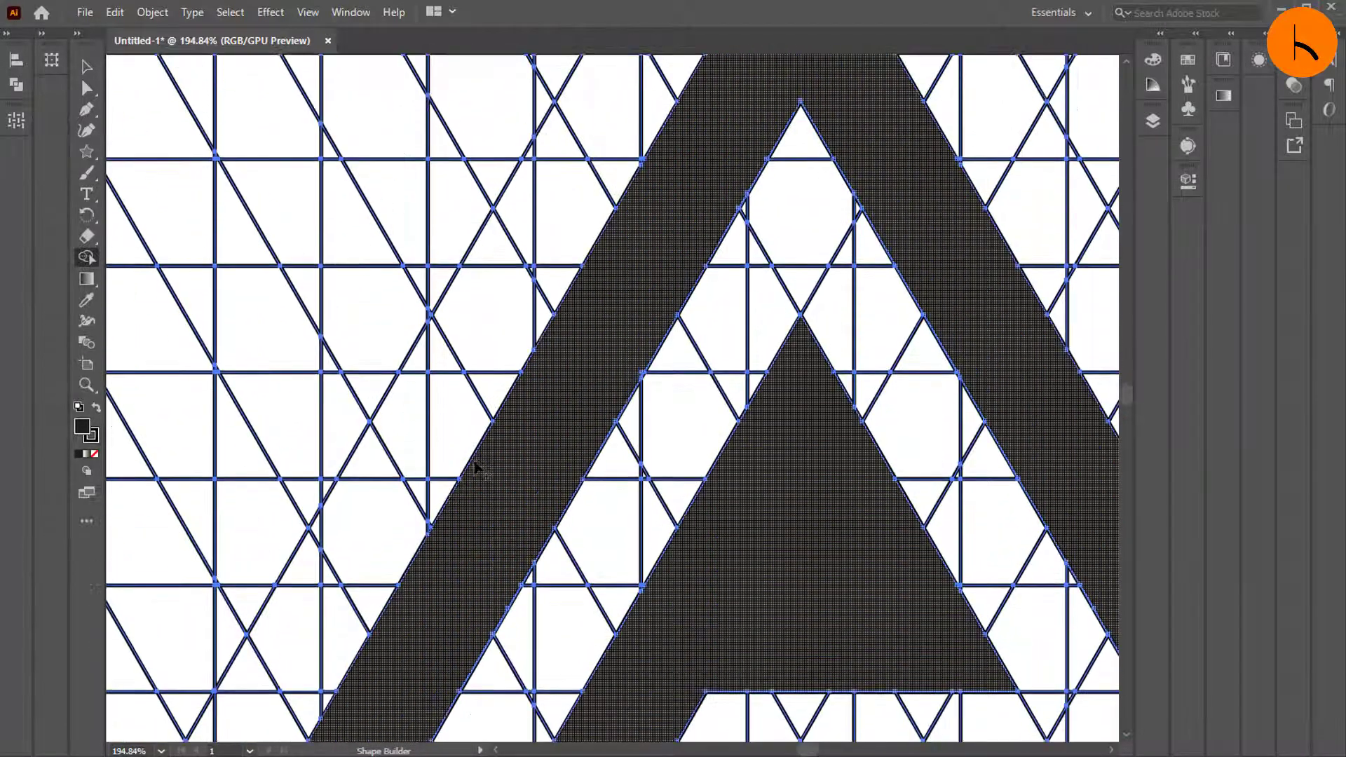
{"action": "scroll", "coordinate": [569, 457], "scroll_direction": "down", "scroll_amount": 20}
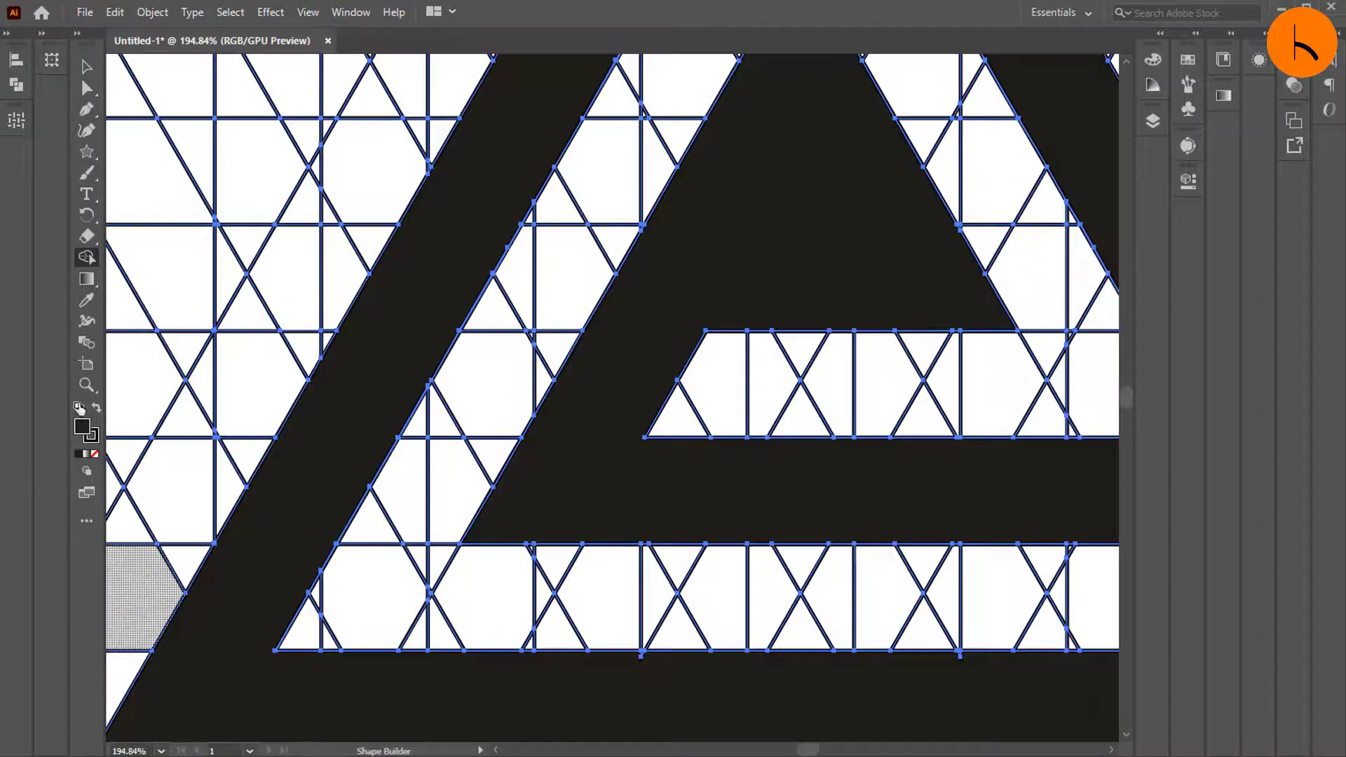
{"action": "left_click", "coordinate": [87, 385]}
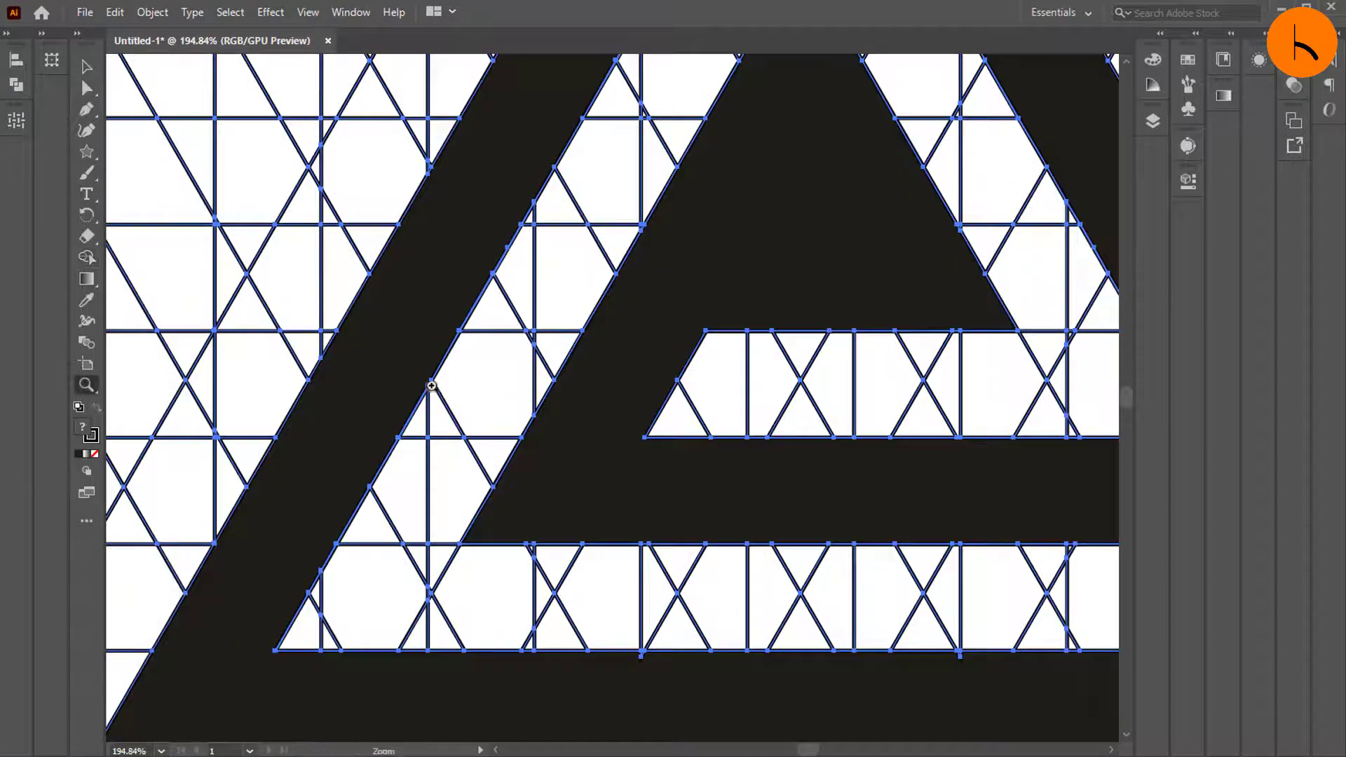
{"action": "left_click_drag", "start_coordinate": [438, 382], "coordinate": [197, 404]}
{"action": "left_click_drag", "start_coordinate": [603, 392], "coordinate": [285, 403]}
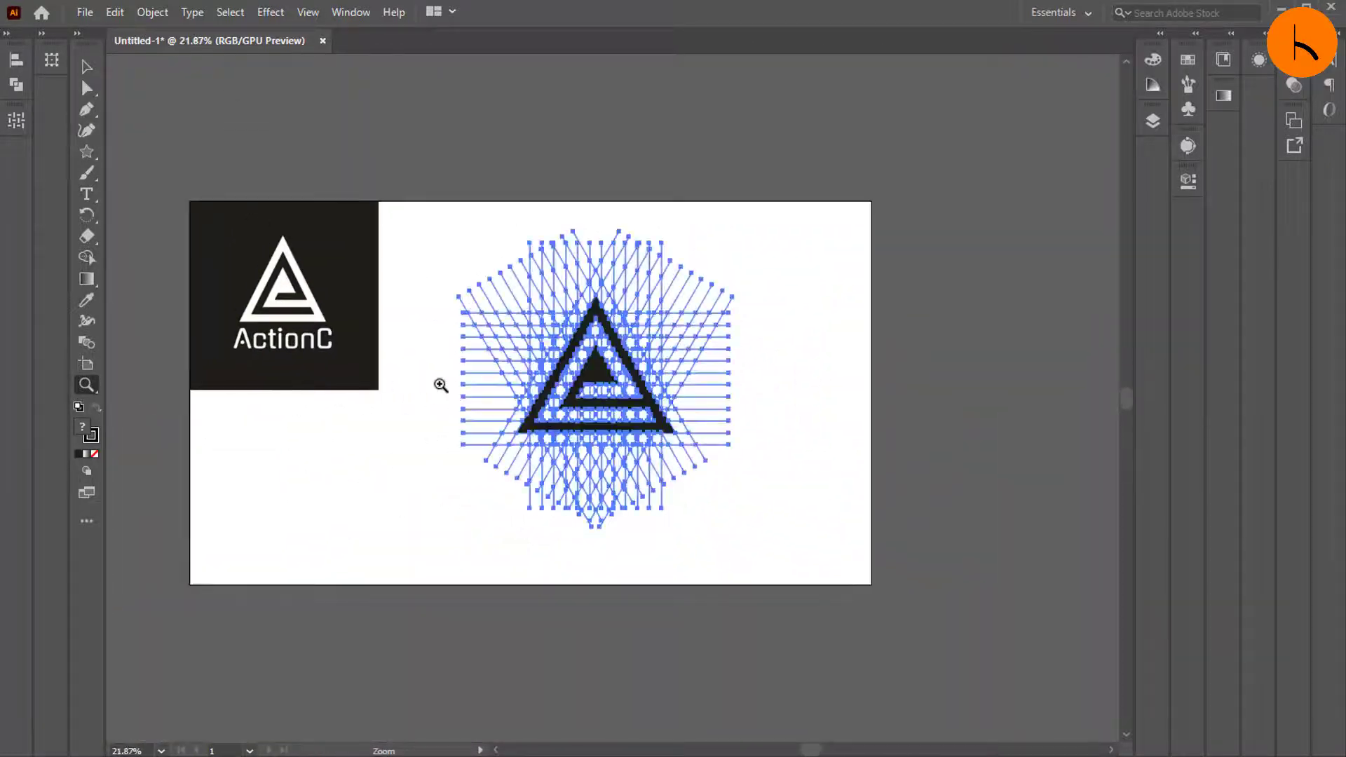
{"action": "left_click_drag", "start_coordinate": [615, 389], "coordinate": [625, 524]}
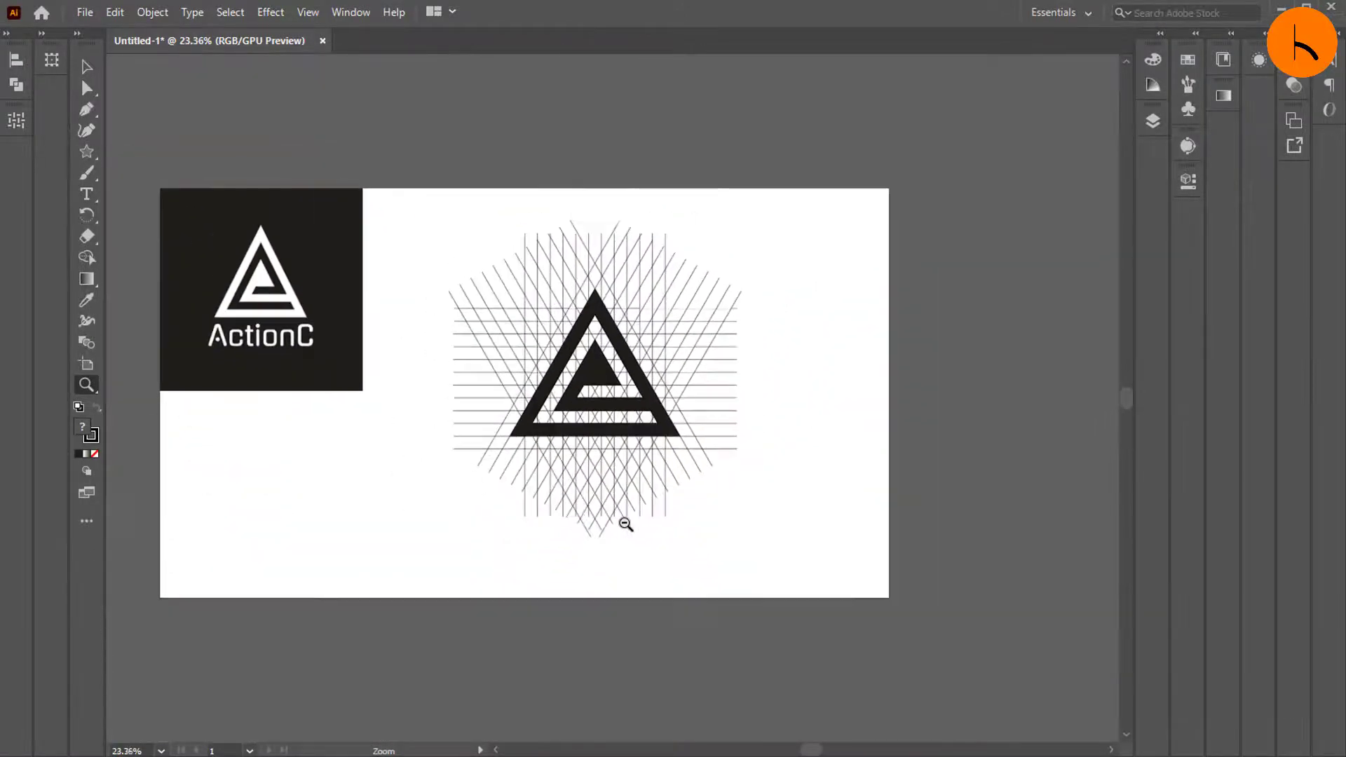
Delete all the construction grid lines around the merged triangular shape, keeping only the logo, and select it
{"action": "left_click", "coordinate": [87, 66]}
{"action": "left_click", "coordinate": [517, 182]}
{"action": "left_click_drag", "start_coordinate": [463, 193], "coordinate": [760, 283]}
{"action": "key", "text": "Delete"}
{"action": "left_click_drag", "start_coordinate": [749, 402], "coordinate": [752, 464]}
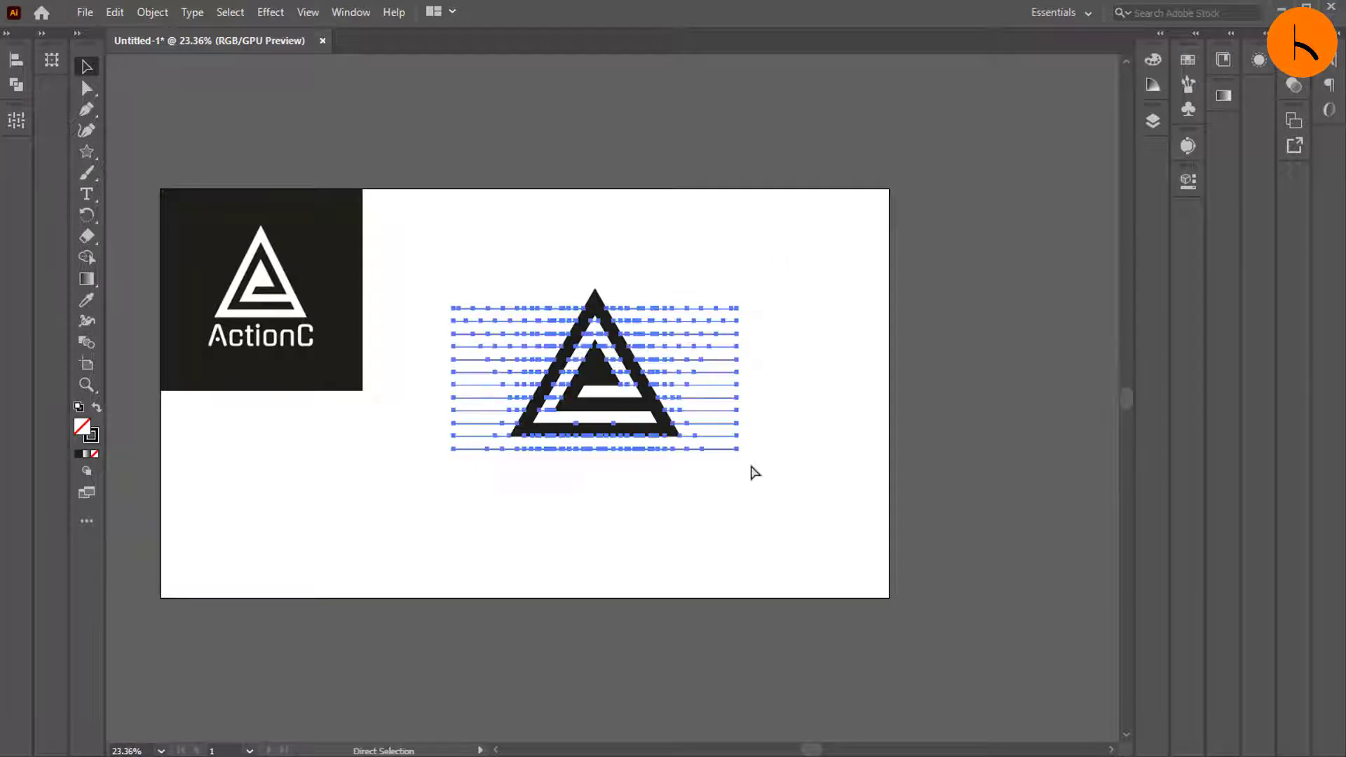
{"action": "key", "text": "ctrl+x"}
{"action": "left_click_drag", "start_coordinate": [509, 303], "coordinate": [615, 343]}
{"action": "key", "text": "ctrl+g"}
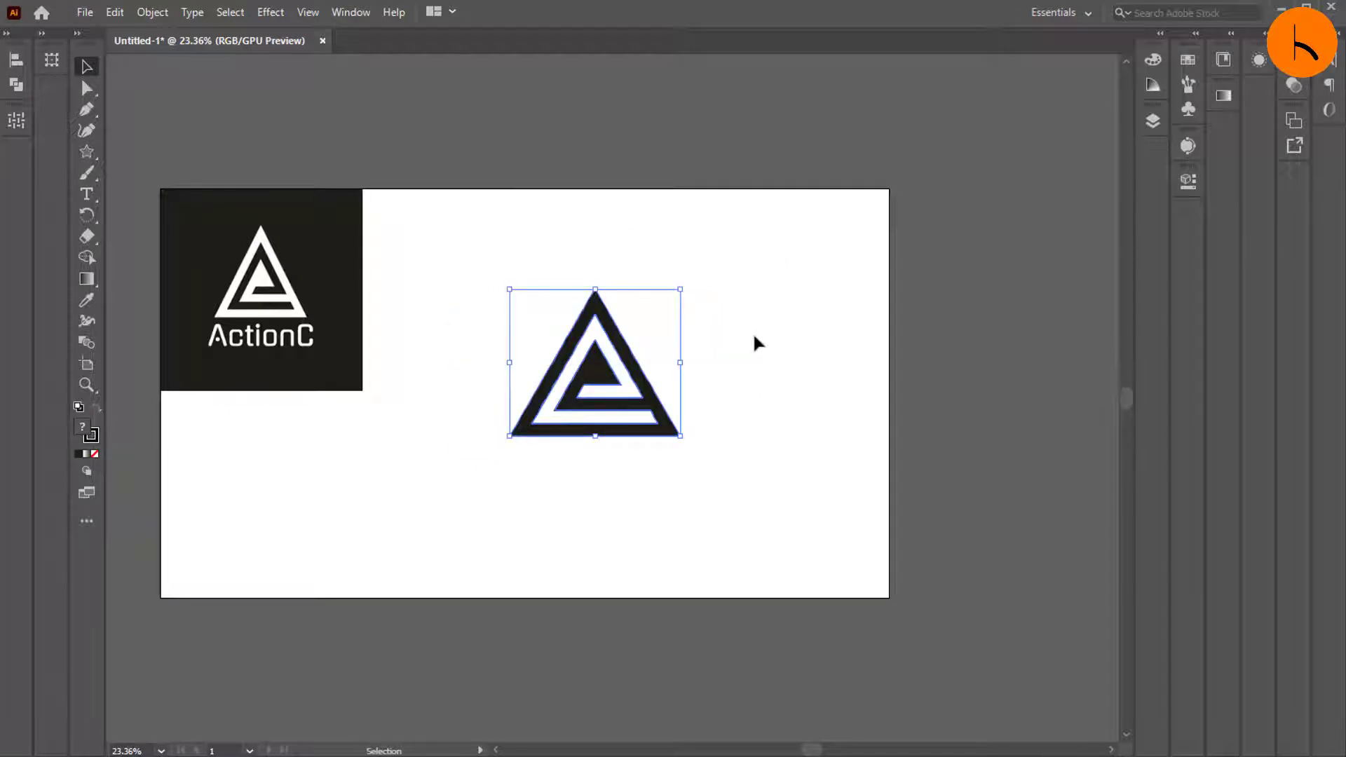
Delete the stray unfilled path stacked above the logo's compound path
{"action": "left_click", "coordinate": [1153, 122]}
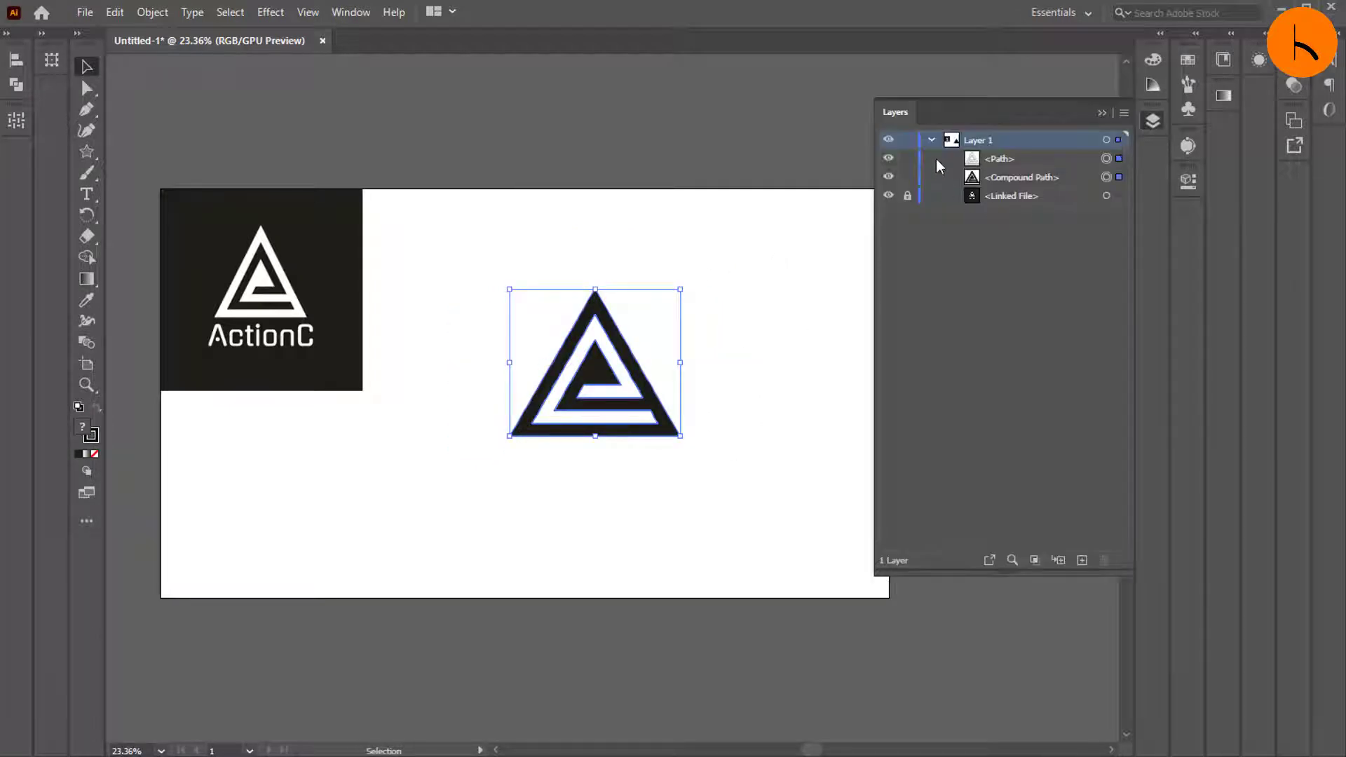
{"action": "left_click", "coordinate": [1113, 160]}
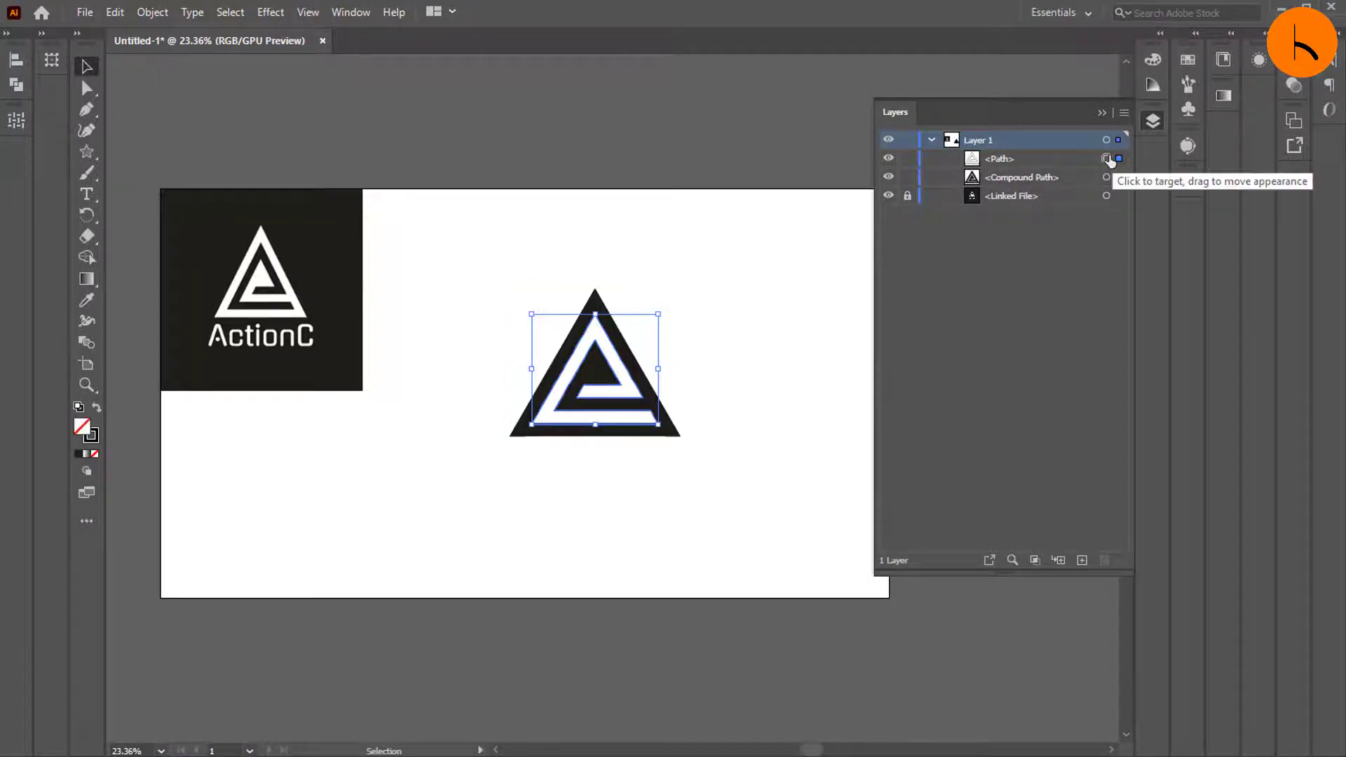
{"action": "key", "text": "Delete"}
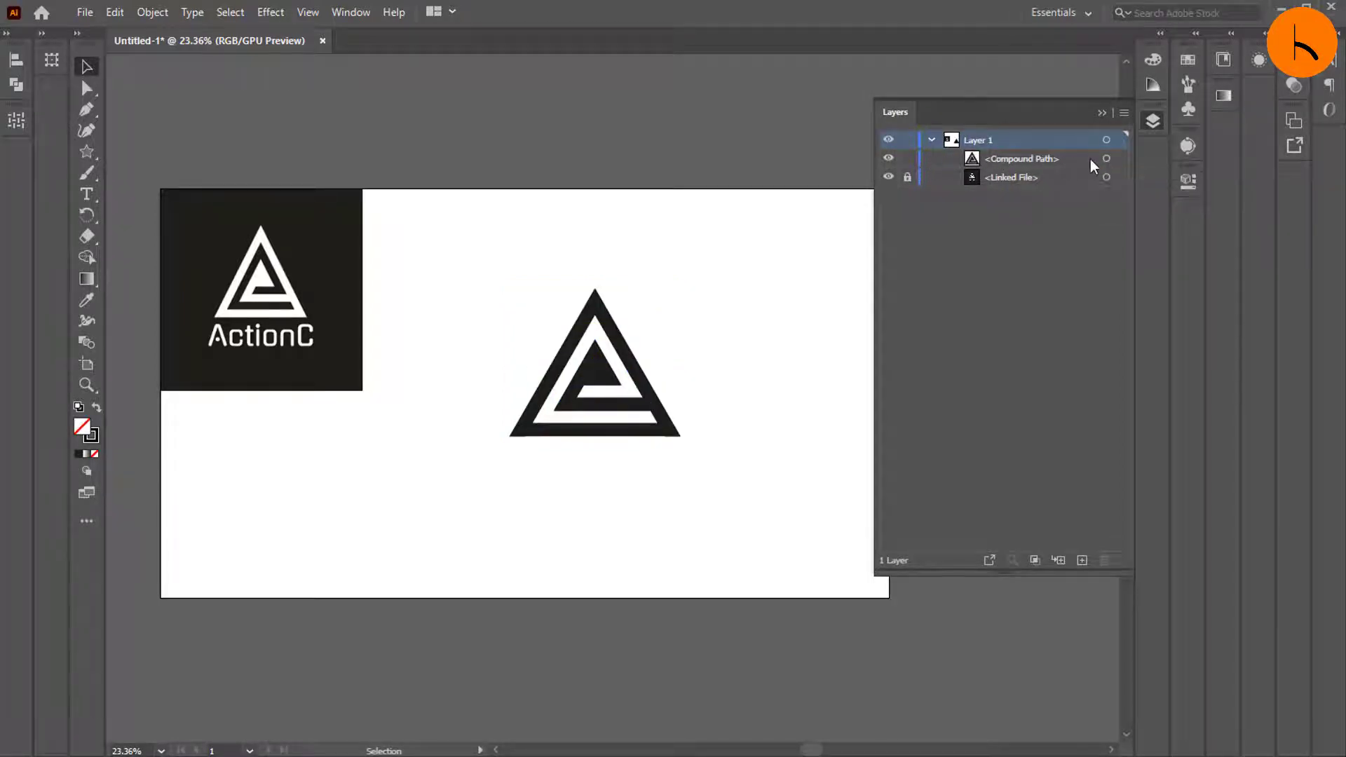
Thicken the compound path's stroke to 11 pt
{"action": "left_click", "coordinate": [1107, 160]}
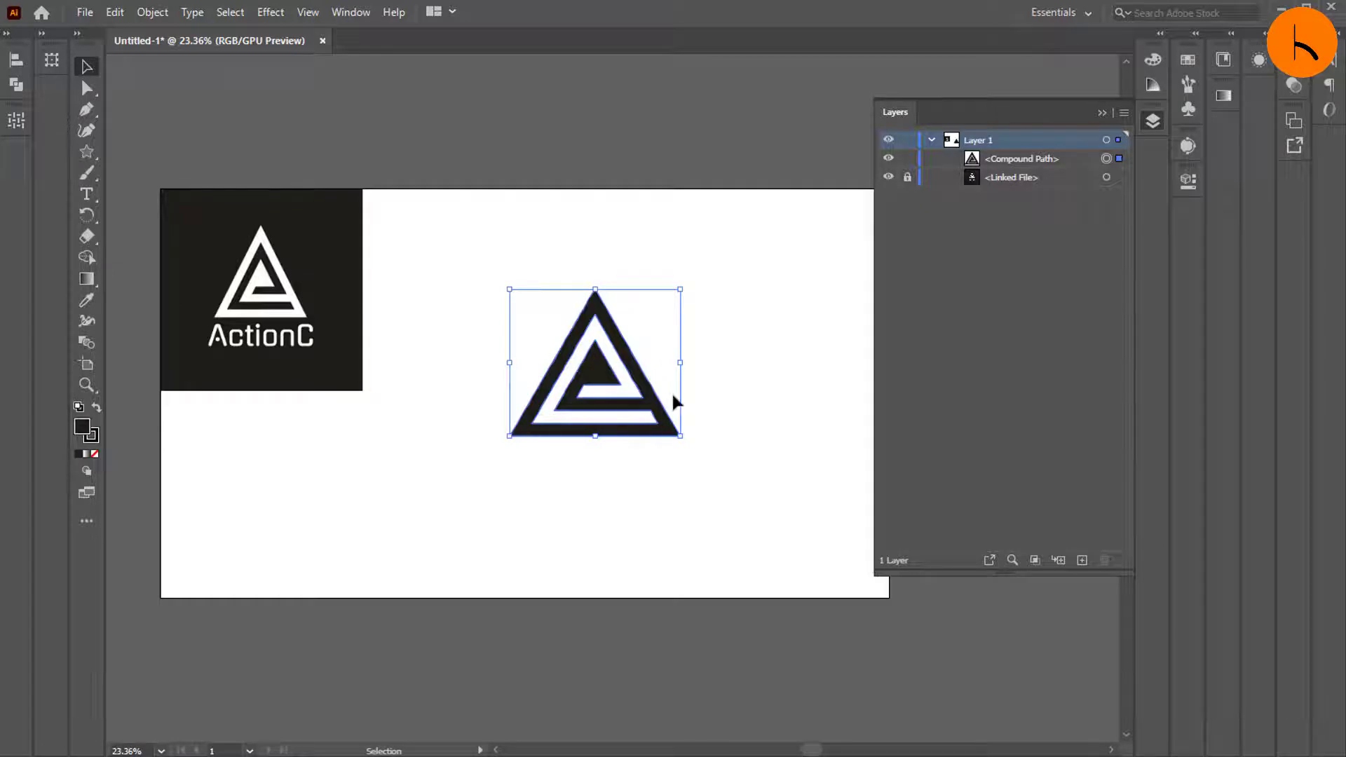
{"action": "left_click", "coordinate": [1187, 180]}
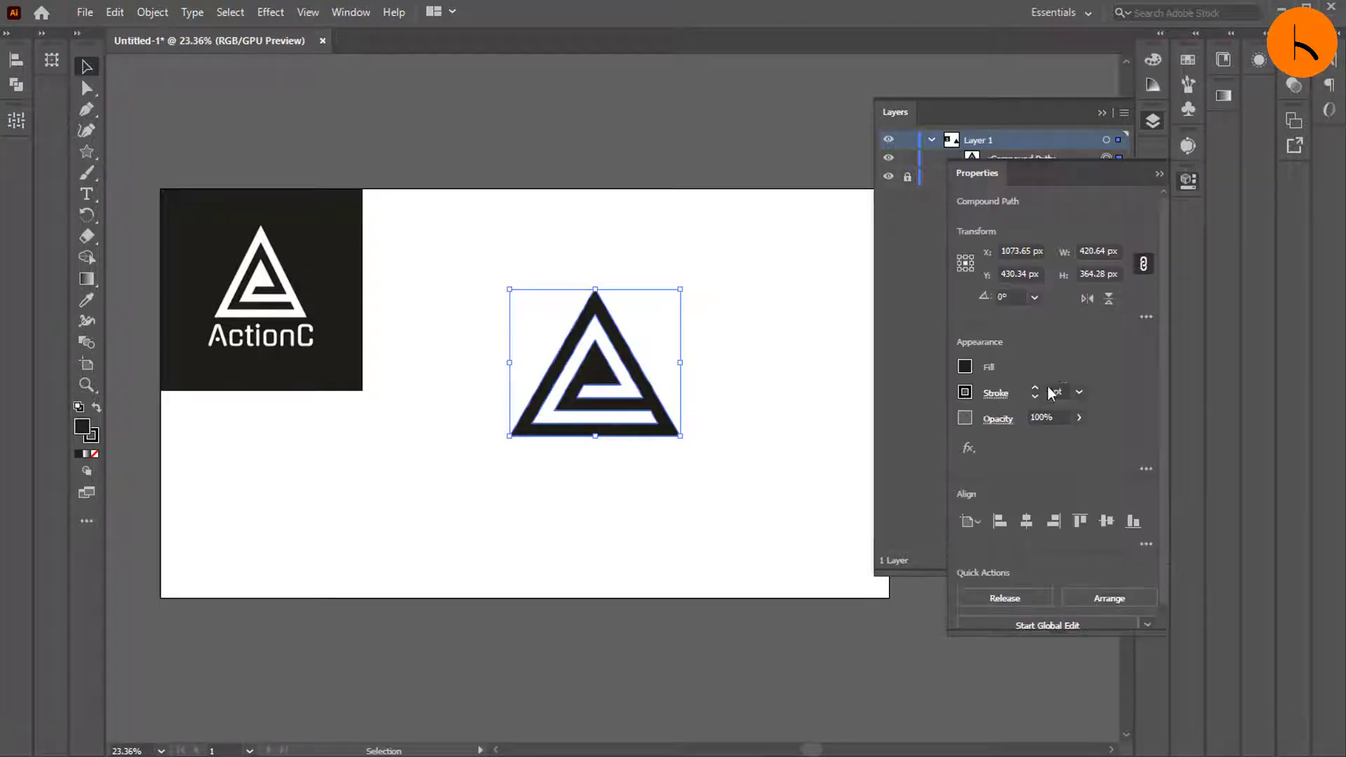
{"action": "left_click", "coordinate": [1036, 388]}
{"action": "left_click", "coordinate": [1036, 387]}
{"action": "left_click", "coordinate": [1037, 387]}
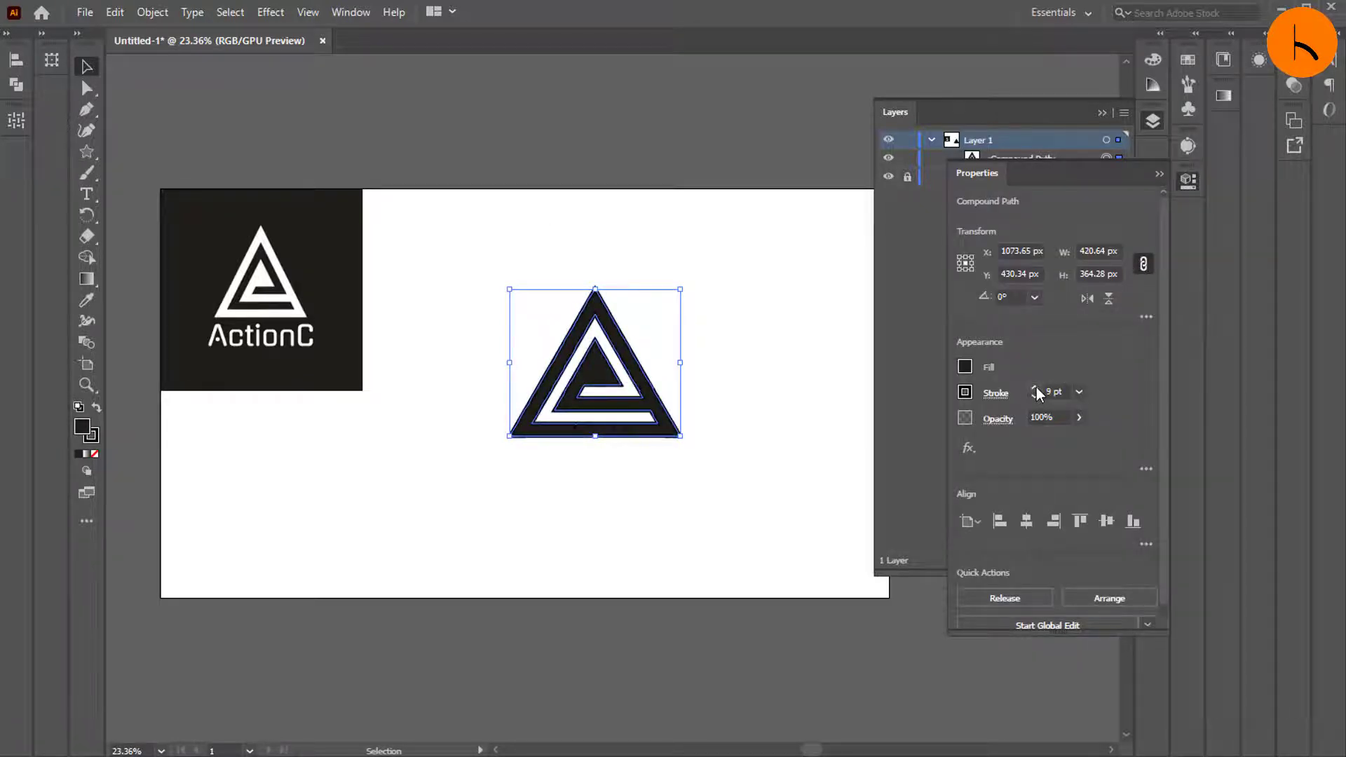
{"action": "left_click", "coordinate": [1036, 387]}
{"action": "left_click", "coordinate": [1037, 388]}
{"action": "left_click", "coordinate": [1037, 388]}
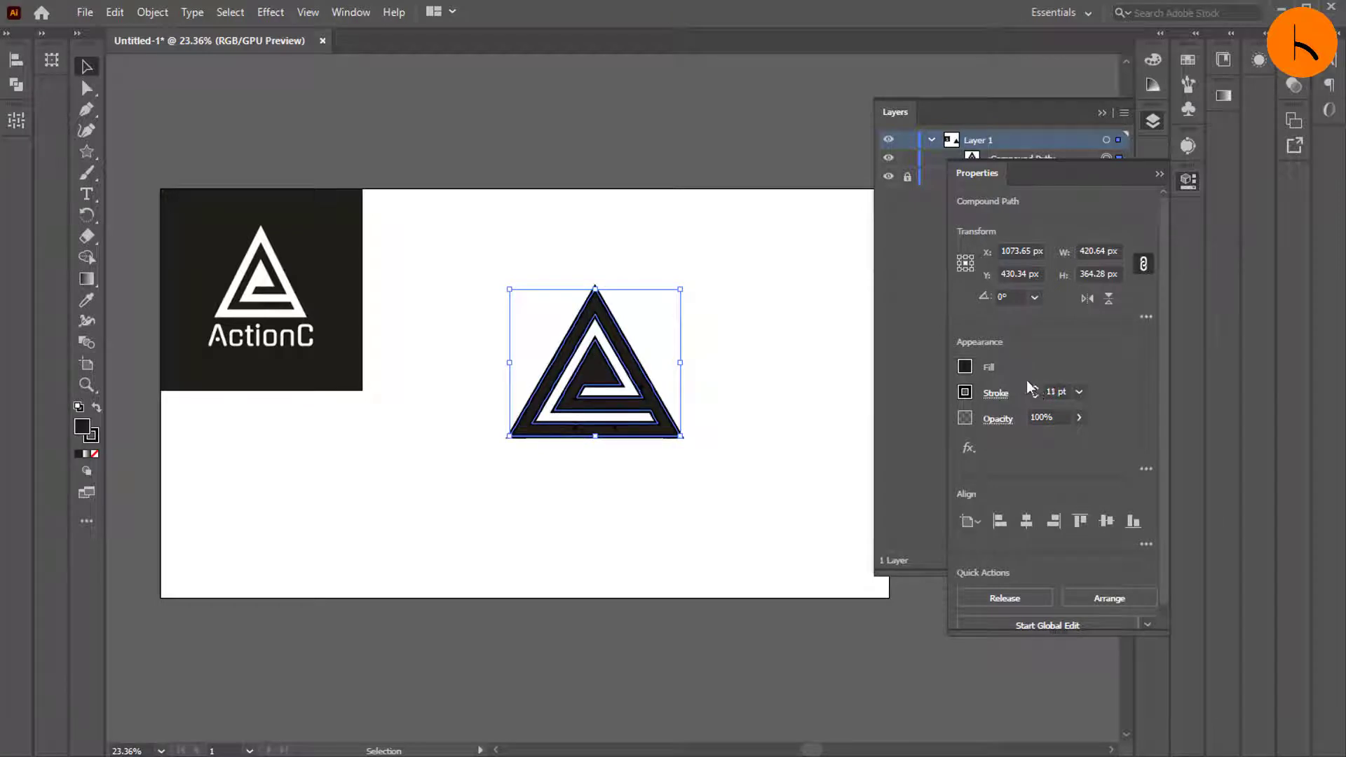
Set the fill colour of the whole triangular logo to 000000 and deselect it
{"action": "left_click", "coordinate": [688, 191]}
{"action": "left_click", "coordinate": [564, 349]}
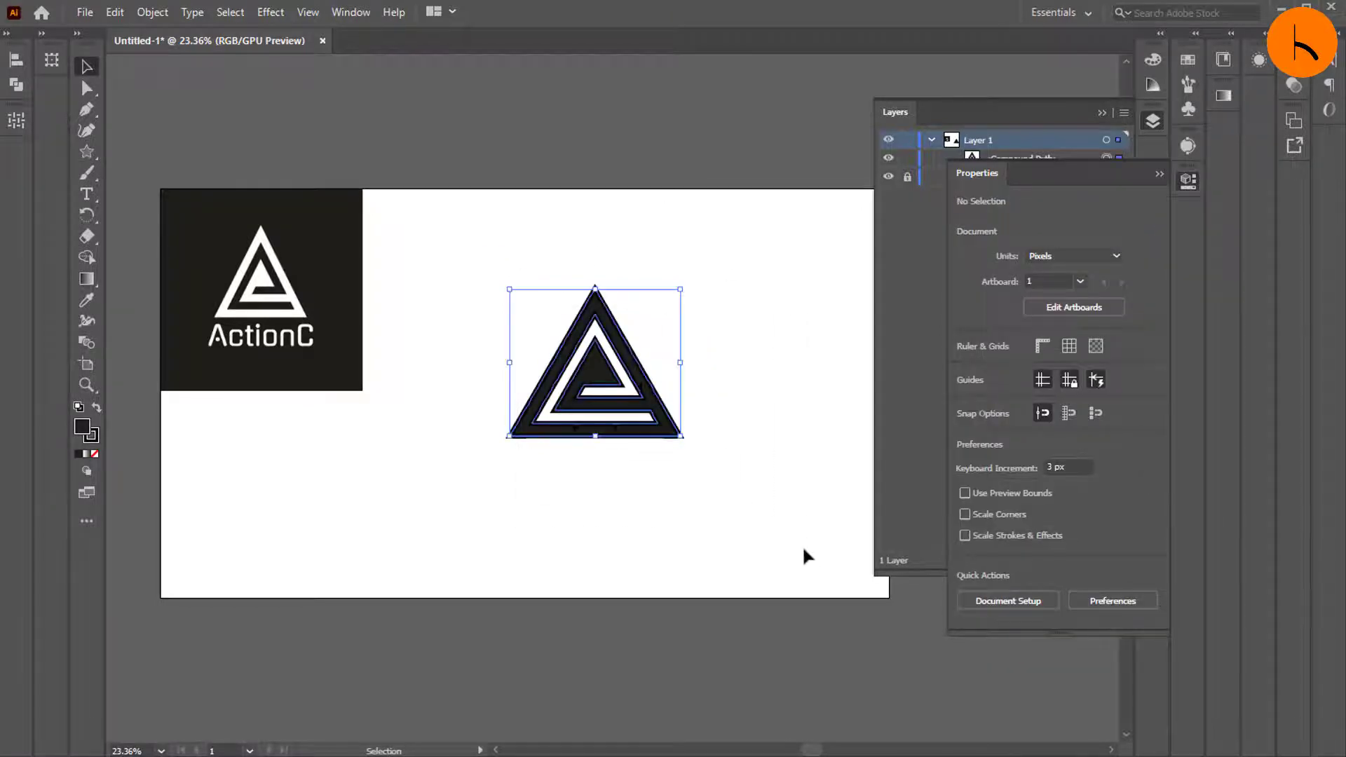
{"action": "left_click", "coordinate": [759, 524]}
{"action": "left_click", "coordinate": [545, 379]}
{"action": "left_click", "coordinate": [501, 354]}
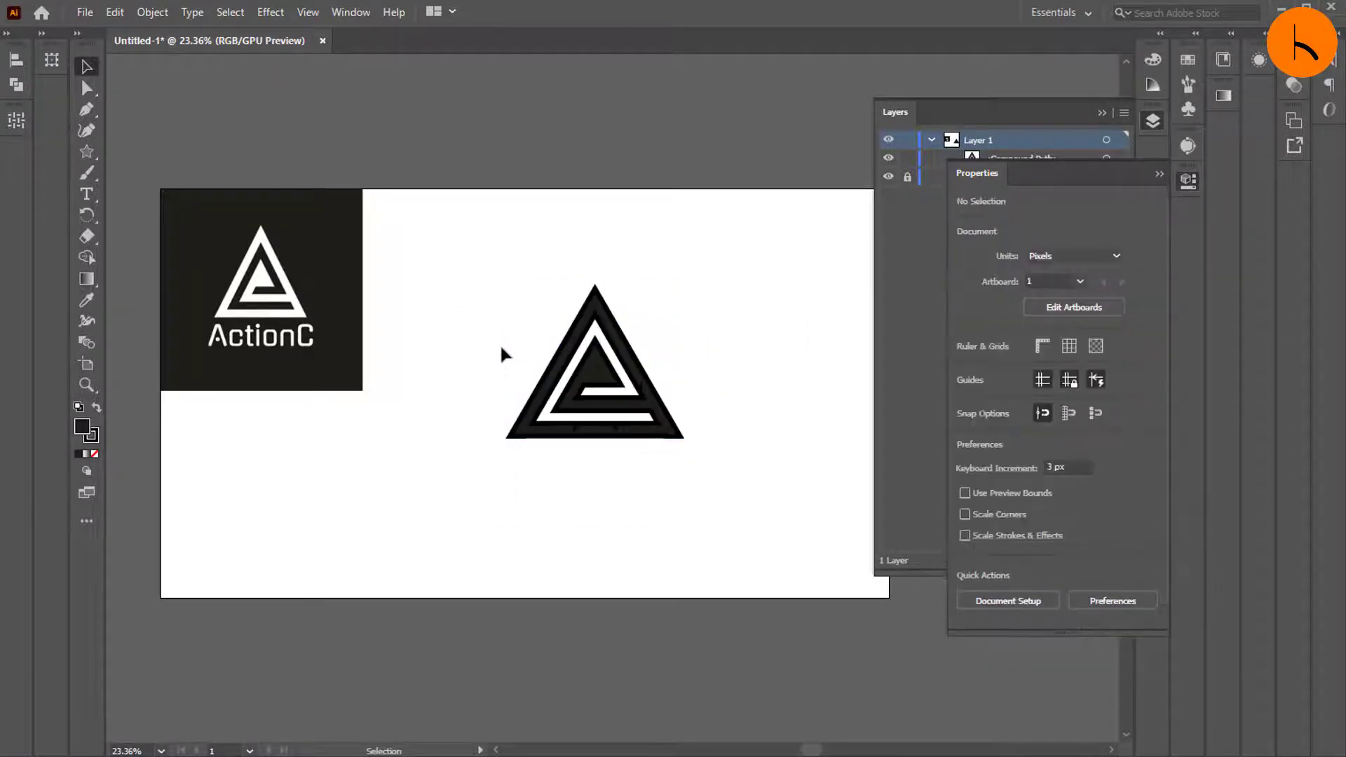
{"action": "left_click_drag", "start_coordinate": [465, 258], "coordinate": [736, 499]}
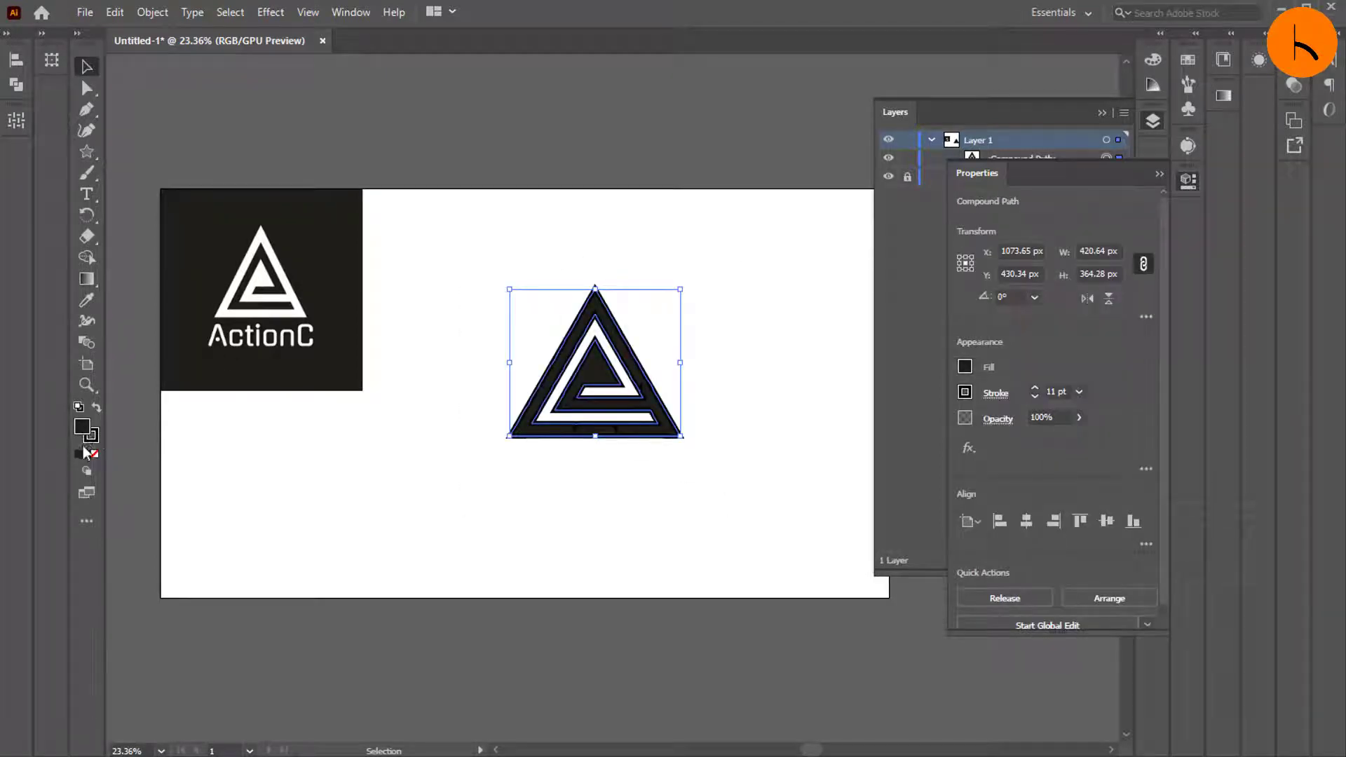
{"action": "double_click", "coordinate": [85, 433]}
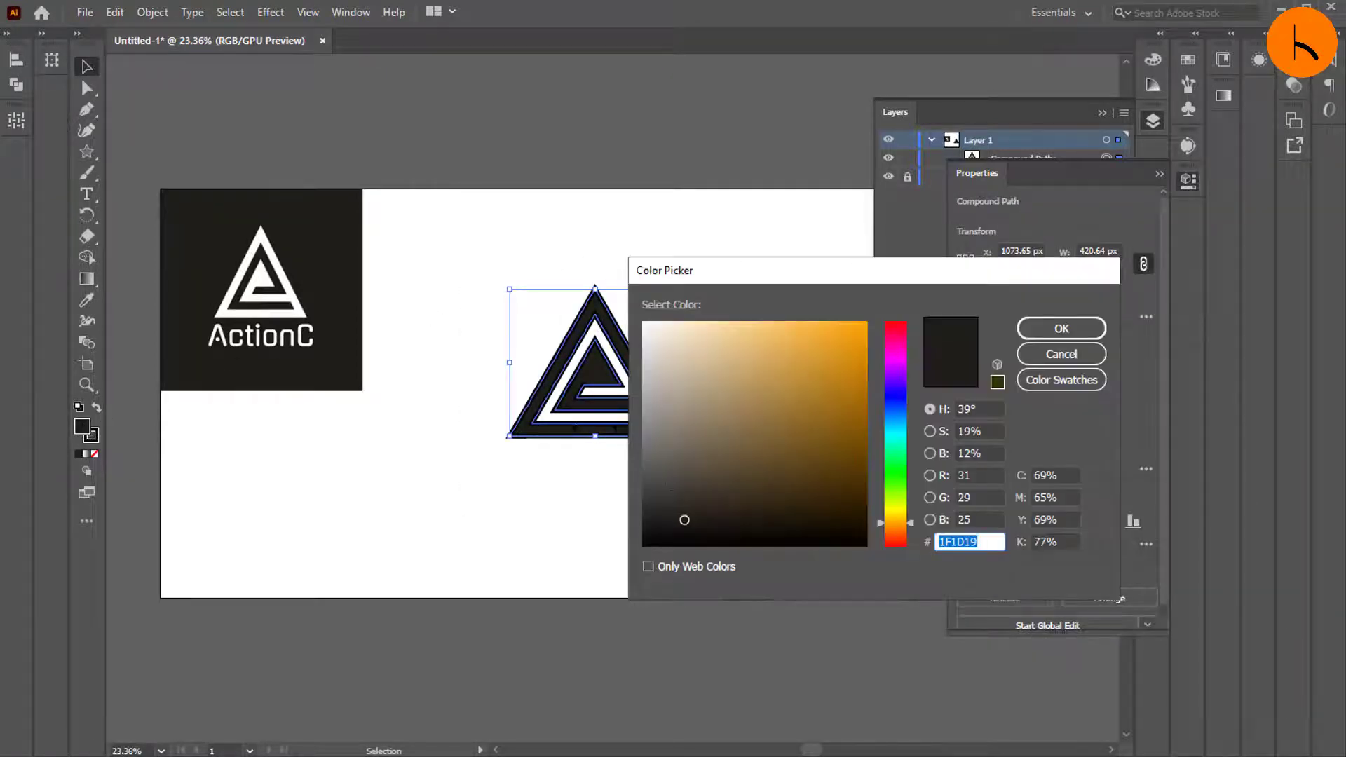
{"action": "type", "text": "000000"}
{"action": "left_click", "coordinate": [1061, 330]}
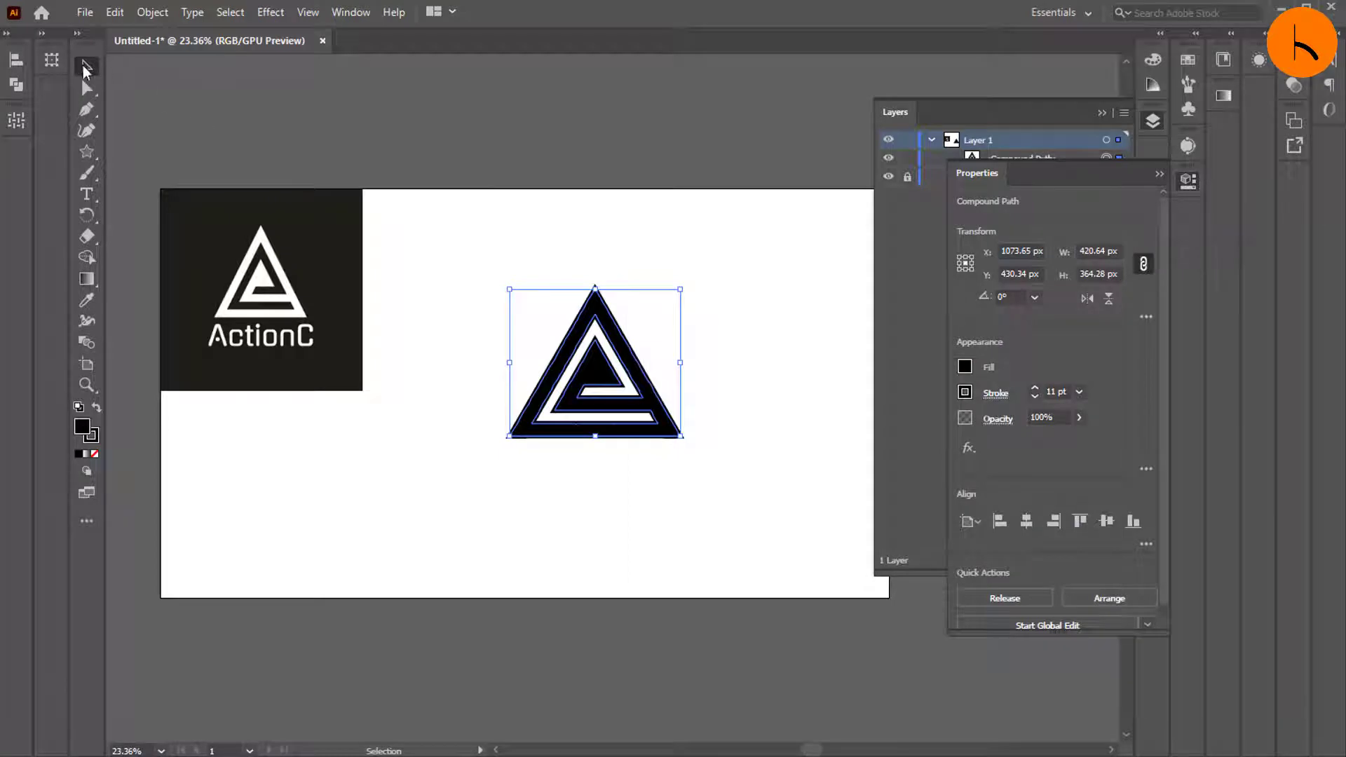
{"action": "left_click", "coordinate": [377, 146]}
Remove the extra anchor point on the outer triangle's base near its lower-left corner
{"action": "left_click", "coordinate": [86, 385]}
{"action": "left_click_drag", "start_coordinate": [617, 440], "coordinate": [746, 487]}
{"action": "left_click_drag", "start_coordinate": [617, 460], "coordinate": [598, 505]}
{"action": "key", "text": "a"}
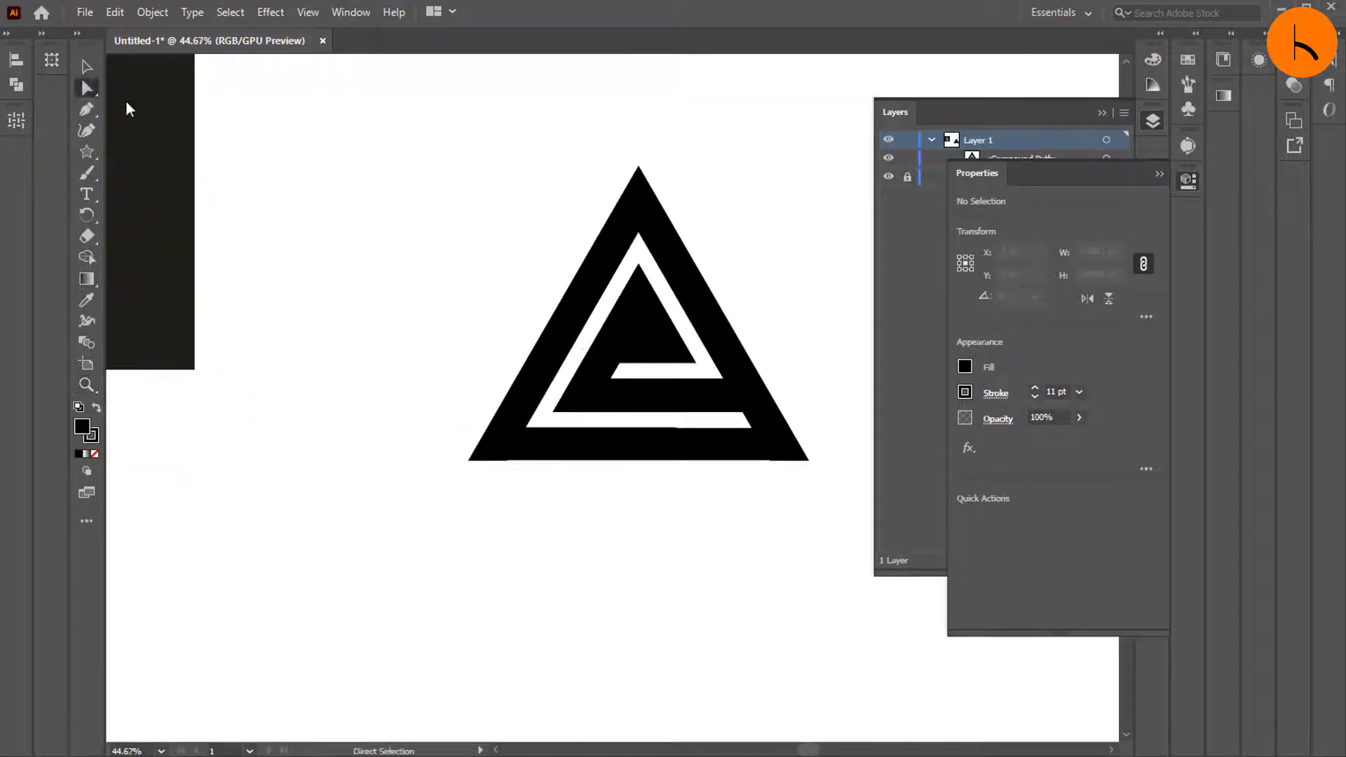
{"action": "left_click", "coordinate": [544, 443]}
{"action": "left_click", "coordinate": [506, 456]}
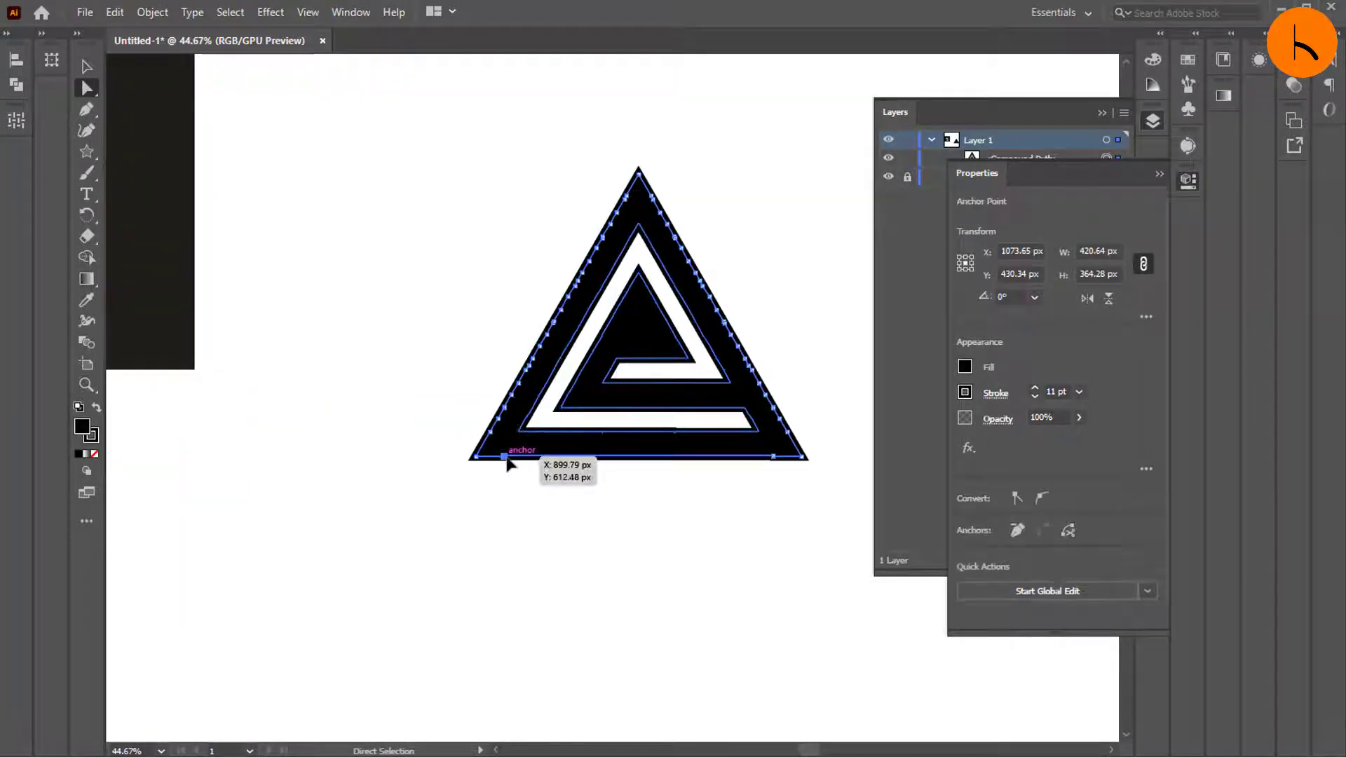
{"action": "key", "text": "p"}
{"action": "left_click_drag", "start_coordinate": [507, 457], "coordinate": [505, 456]}
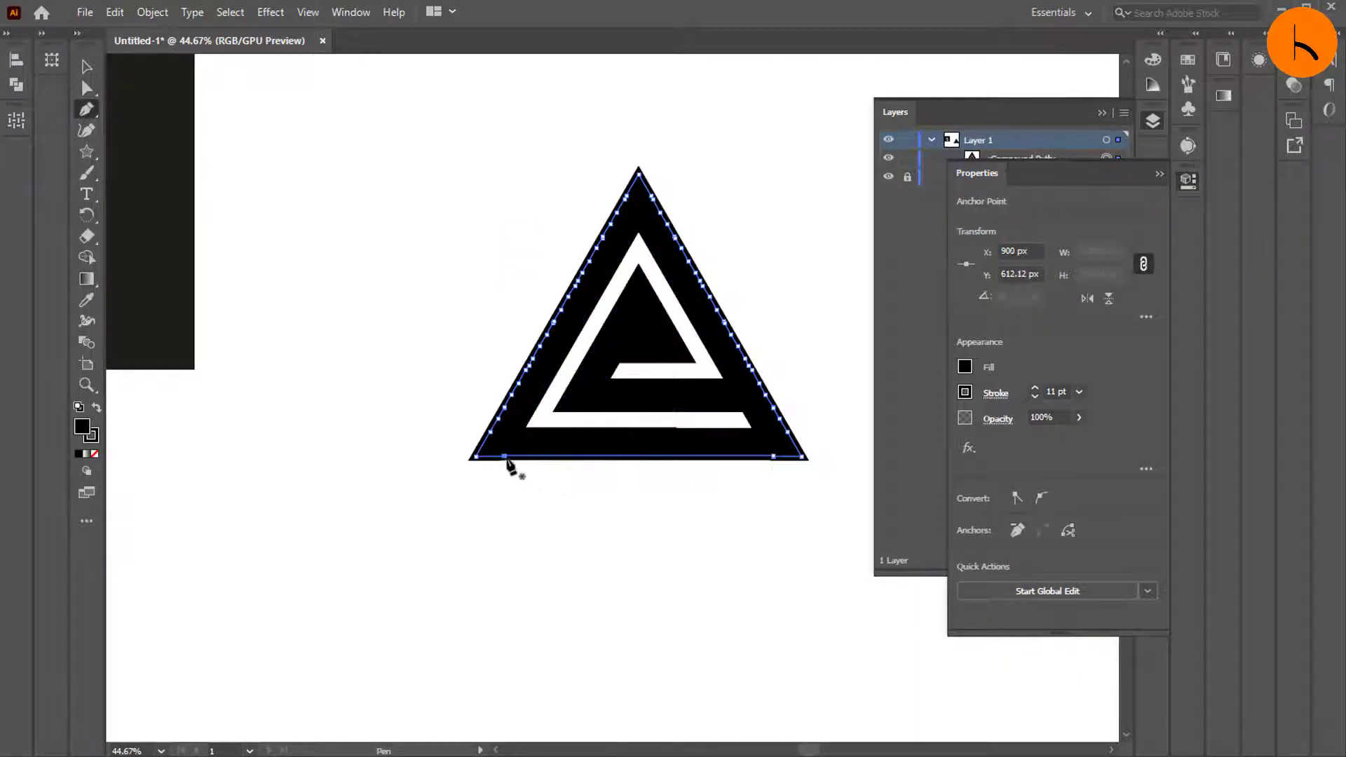
{"action": "left_click", "coordinate": [505, 456]}
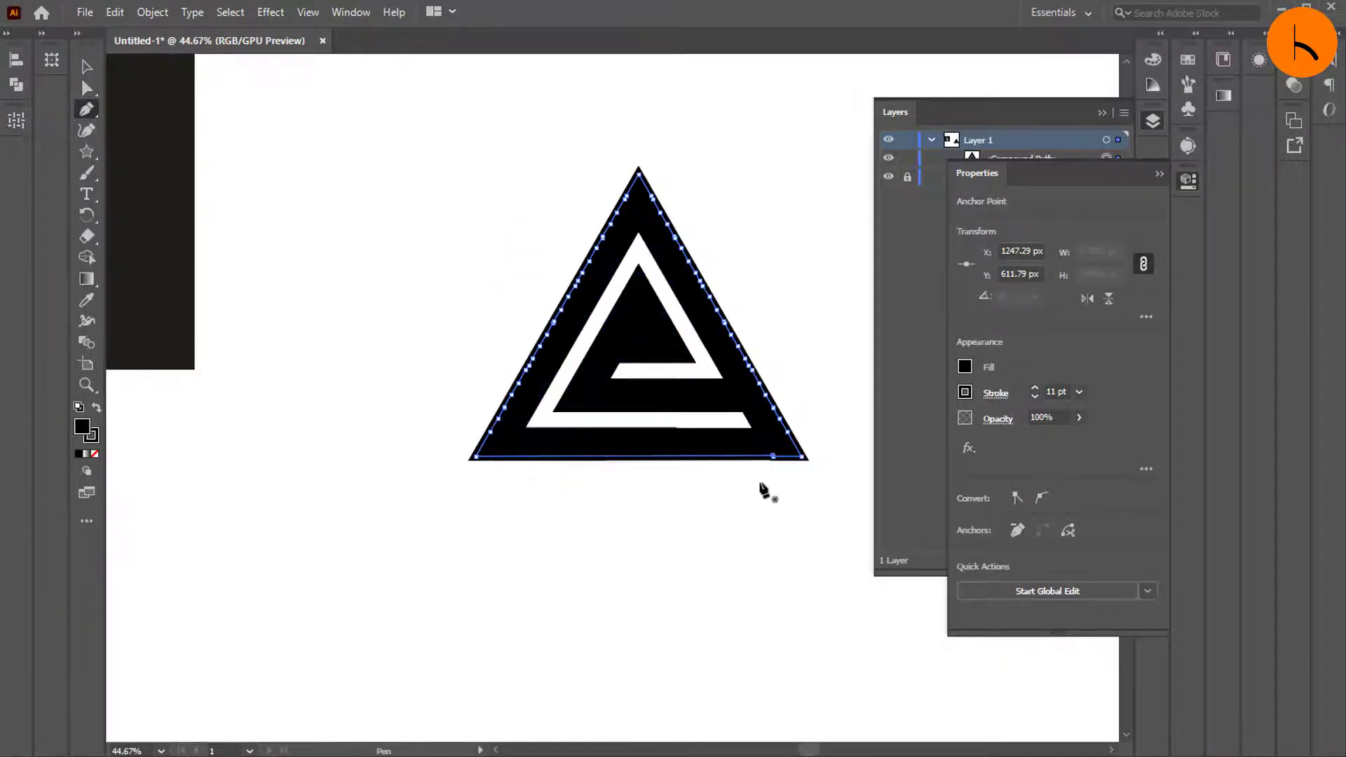
Remove the extra anchor point on the outer triangle's base near its lower-right corner and deselect the logo
{"action": "left_click", "coordinate": [774, 457]}
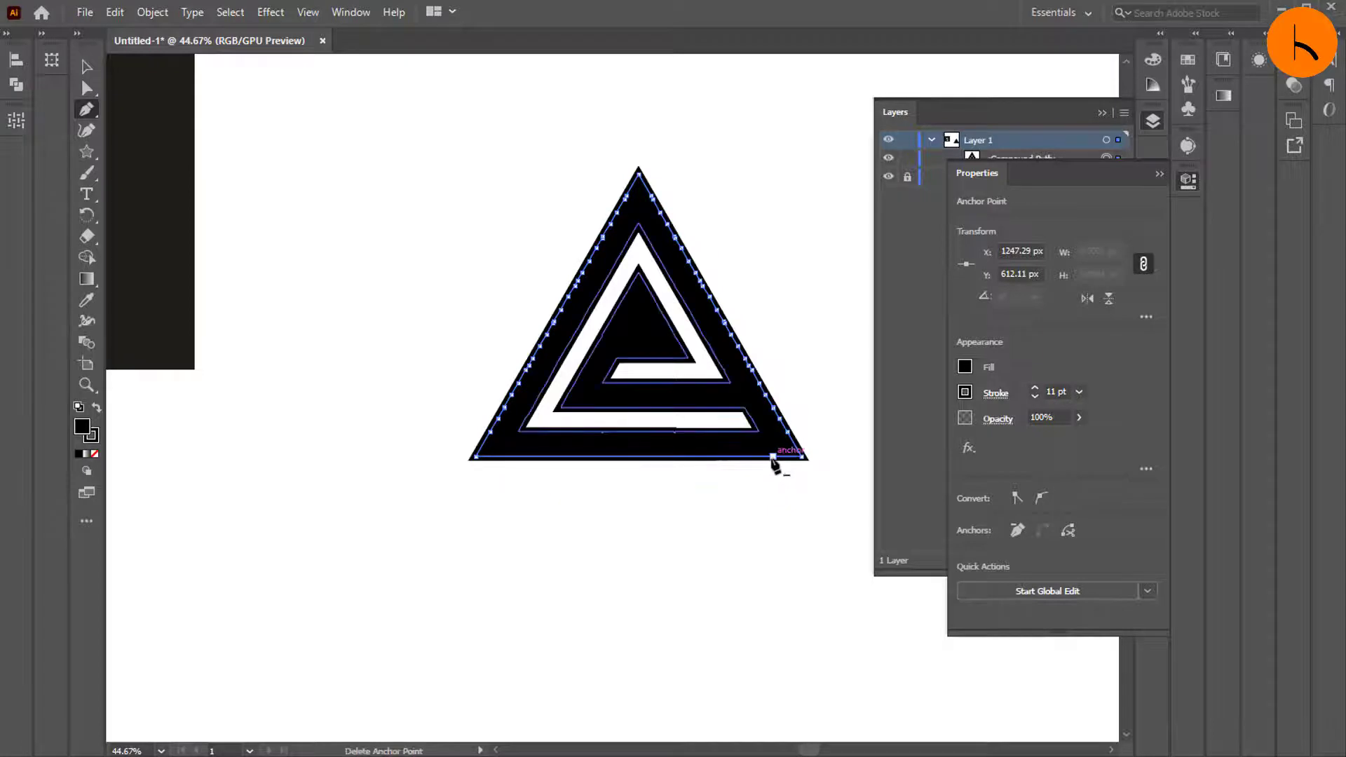
{"action": "left_click", "coordinate": [774, 457]}
{"action": "left_click", "coordinate": [773, 457]}
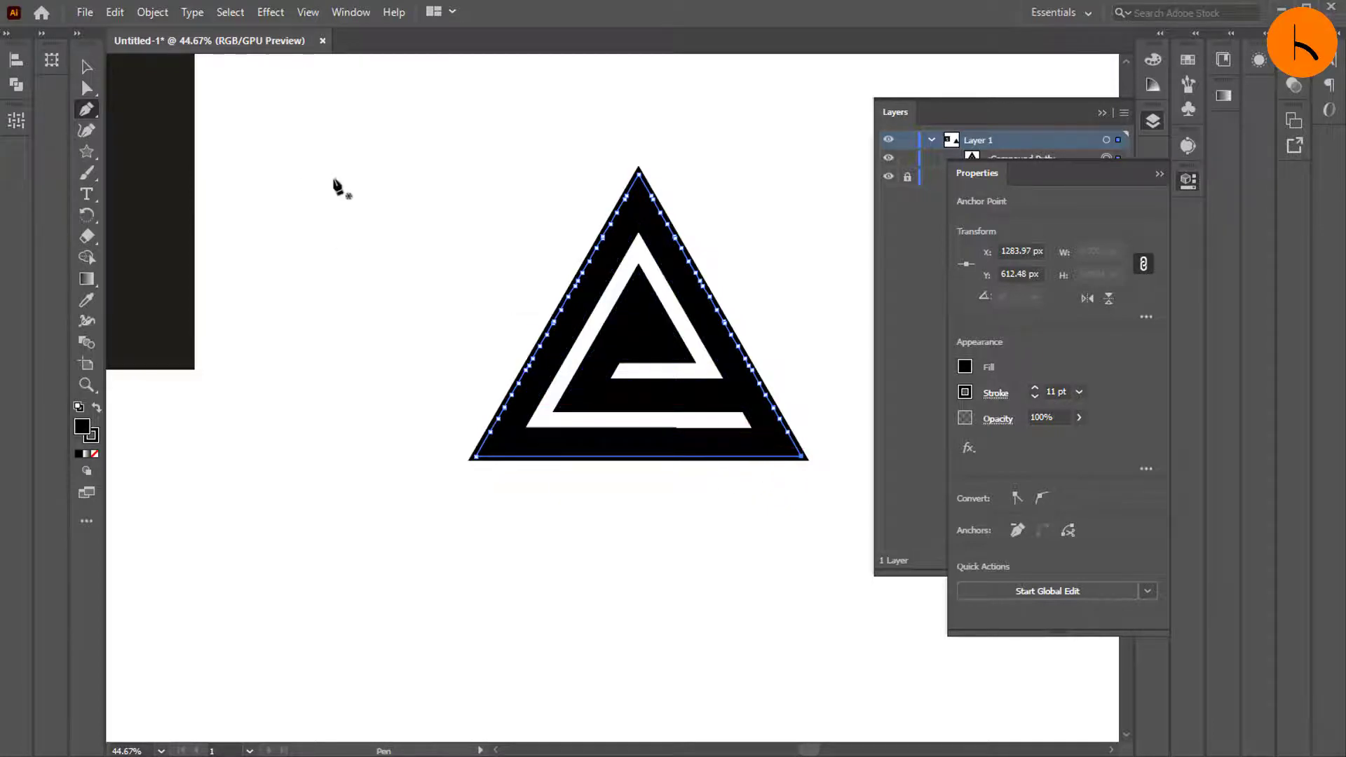
{"action": "left_click", "coordinate": [89, 67]}
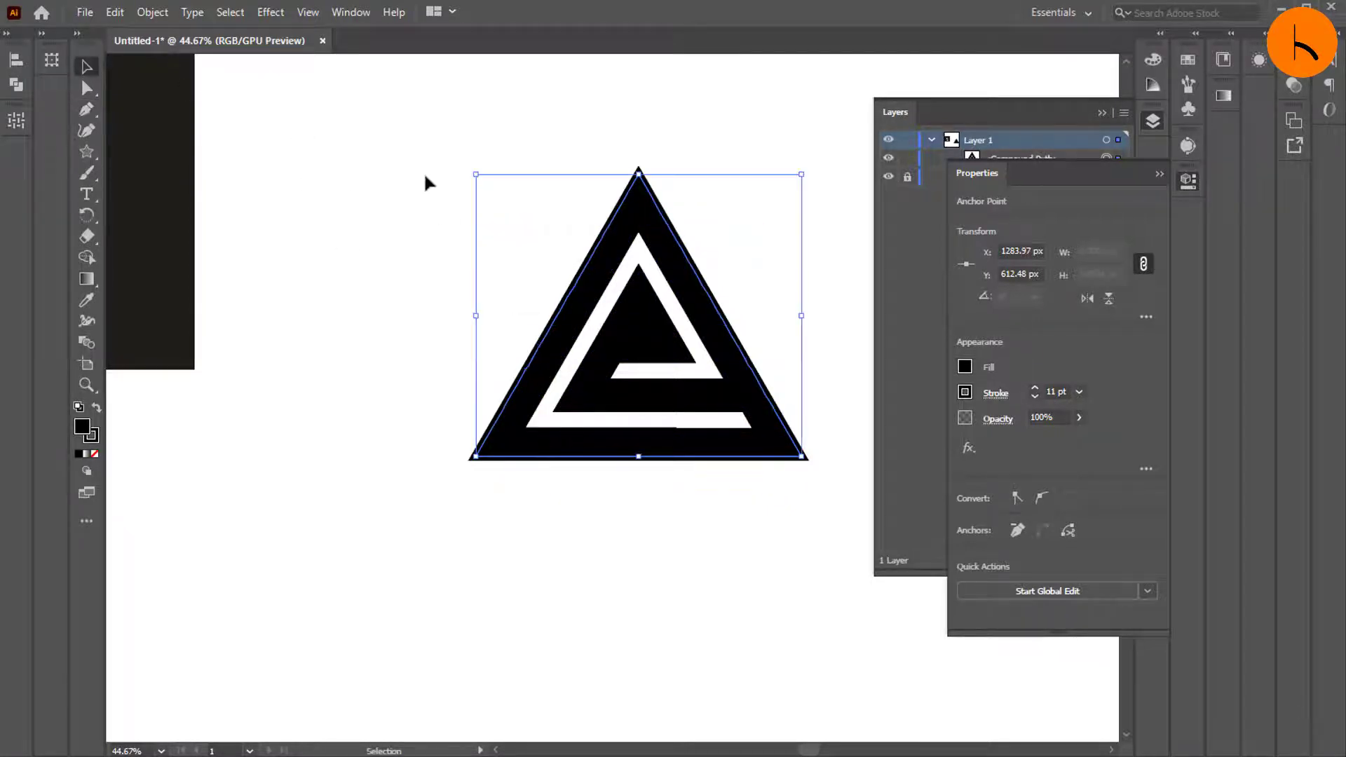
{"action": "left_click", "coordinate": [410, 181]}
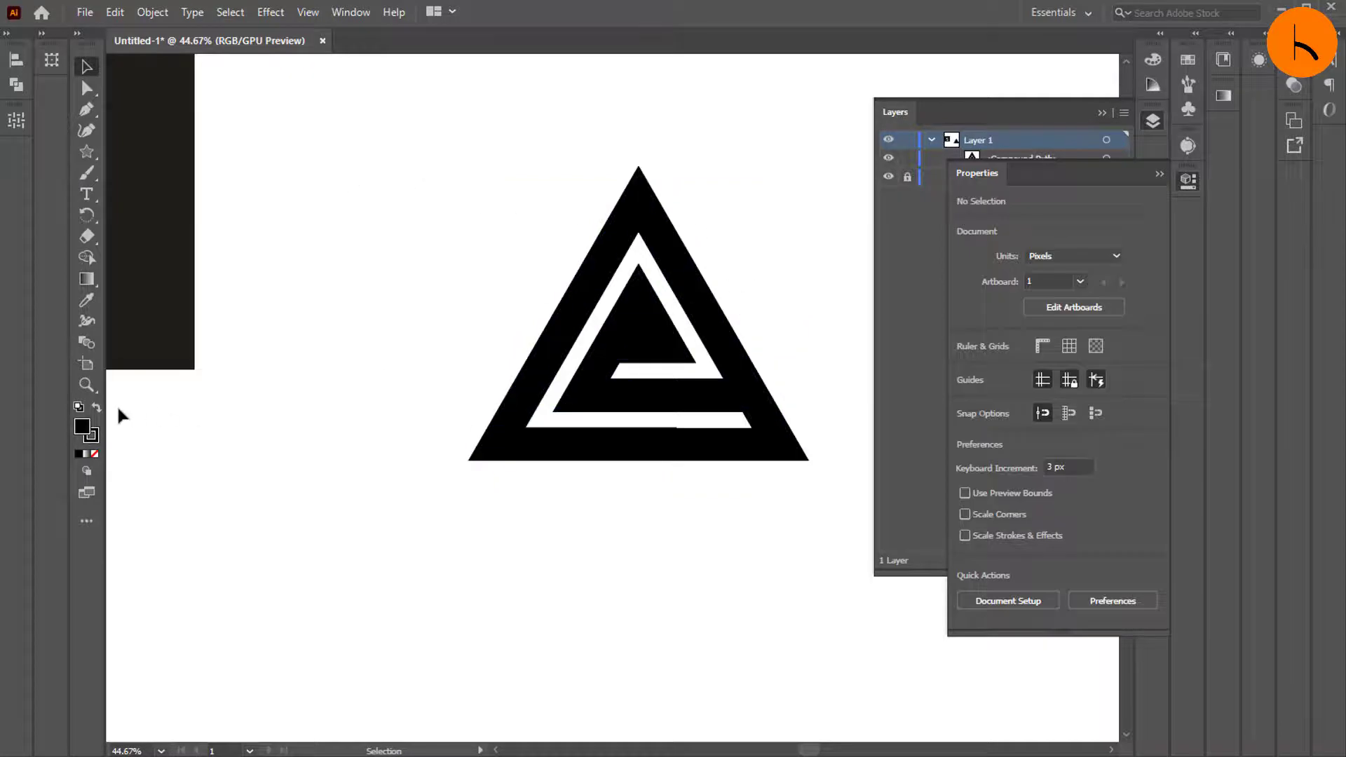
Expand the logo's fill and stroke into filled shapes and select the entire logo
{"action": "left_click_drag", "start_coordinate": [528, 361], "coordinate": [379, 405]}
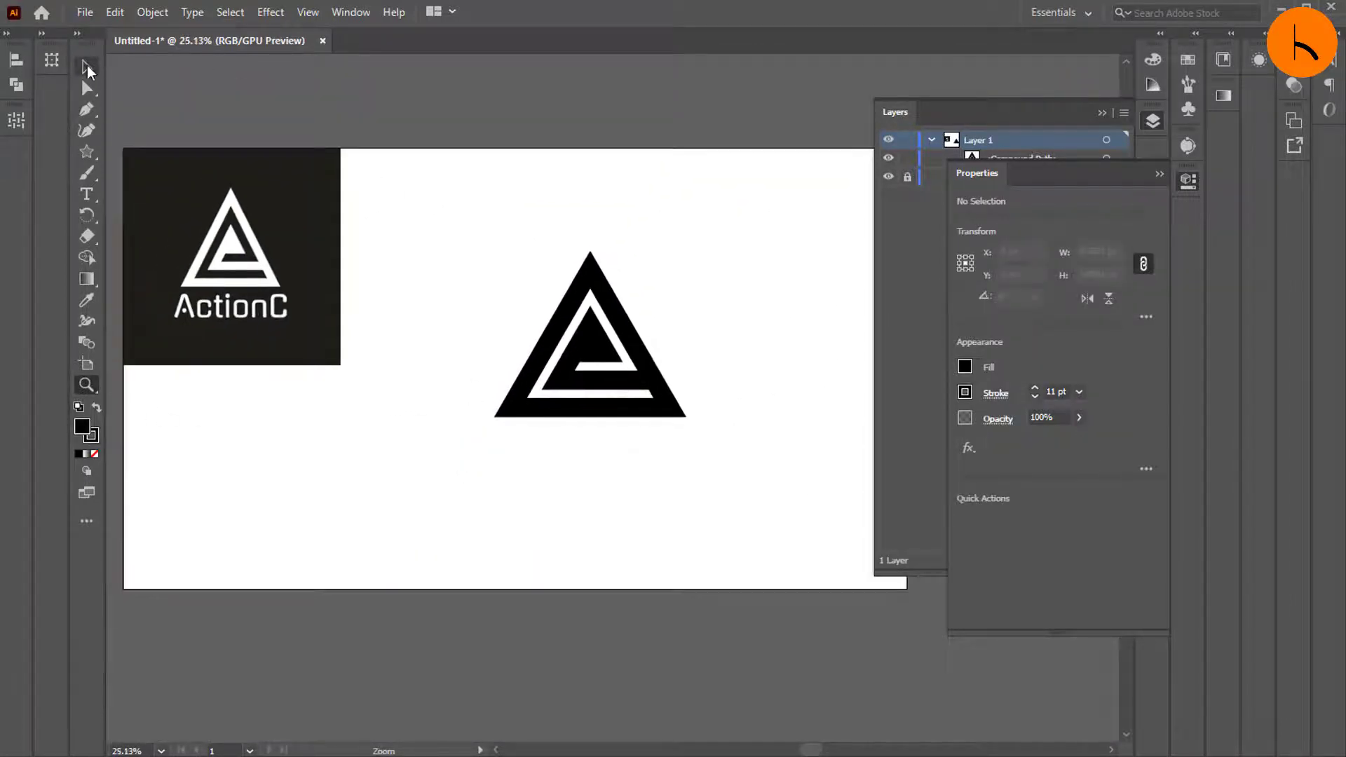
{"action": "left_click", "coordinate": [88, 70]}
{"action": "left_click_drag", "start_coordinate": [434, 193], "coordinate": [827, 531]}
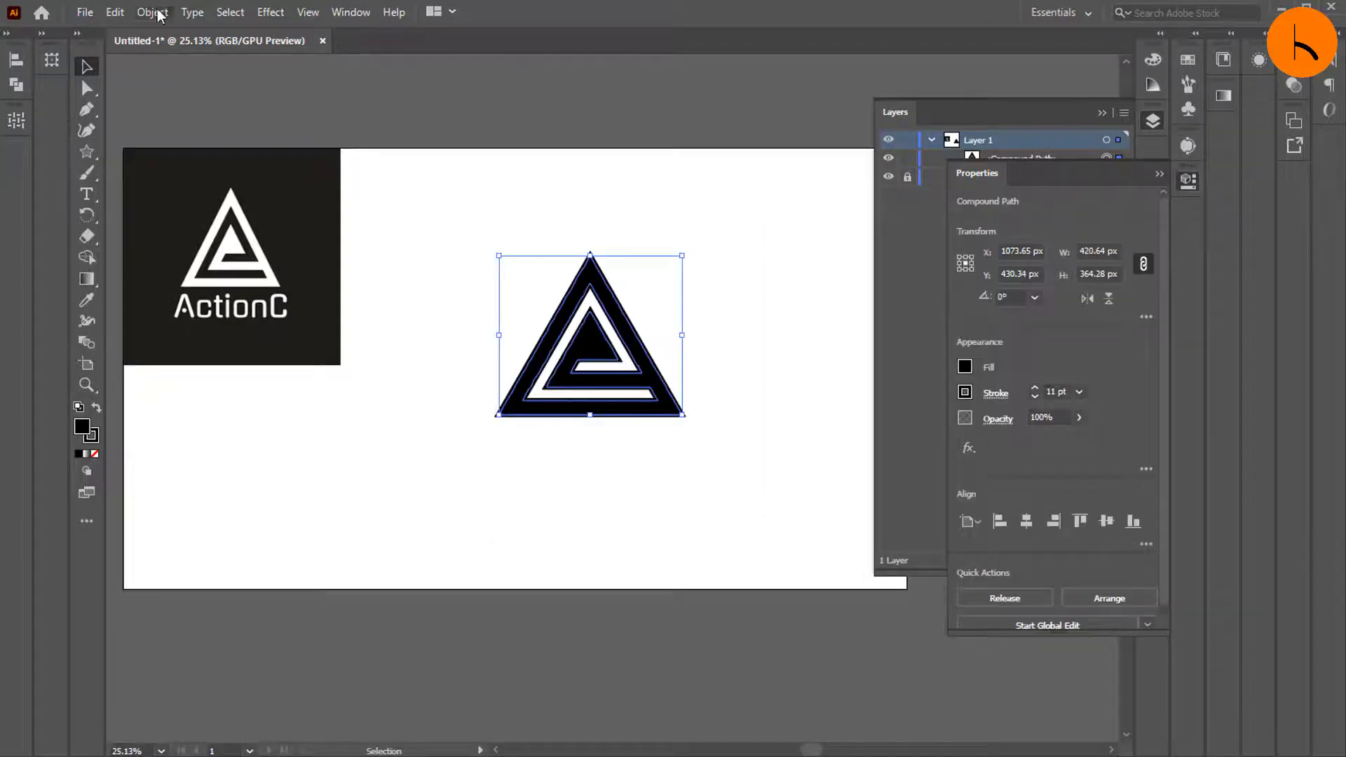
{"action": "left_click", "coordinate": [159, 13]}
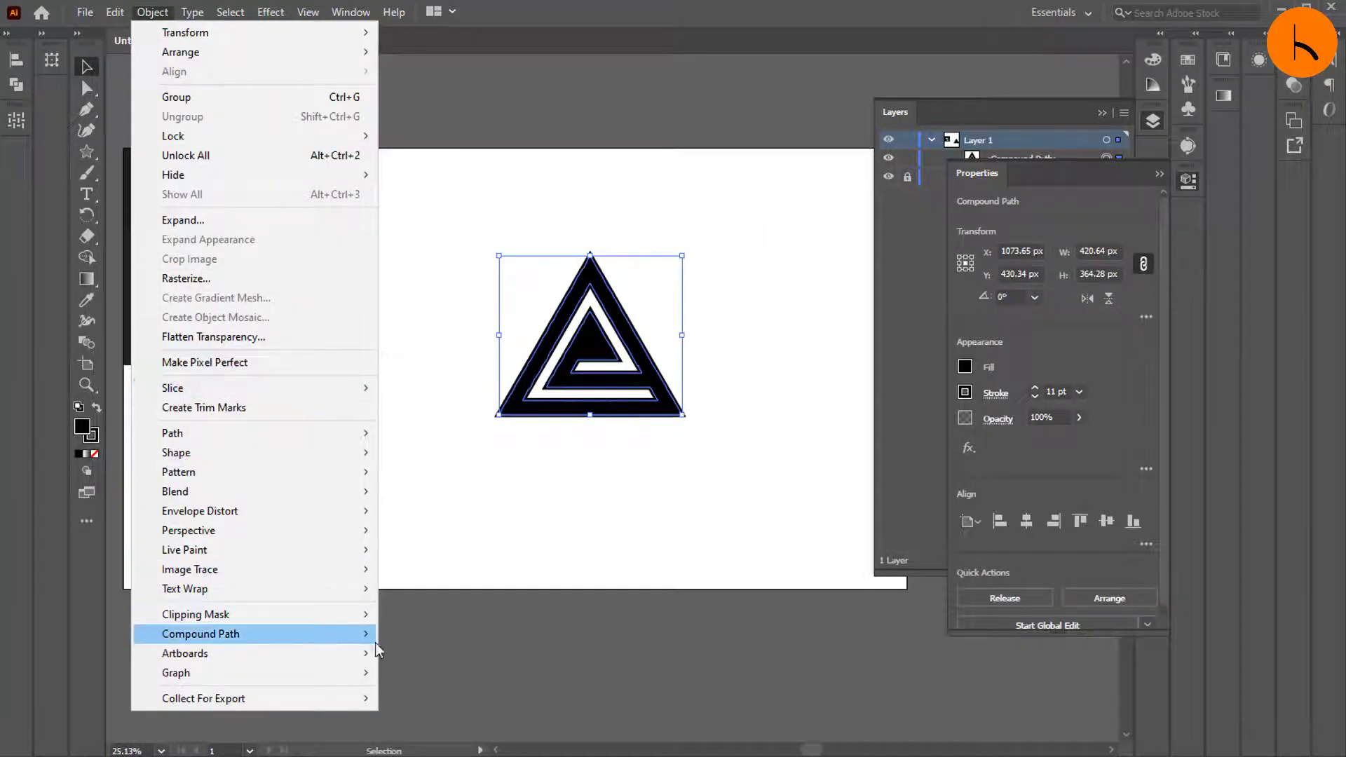
{"action": "mouse_move", "coordinate": [375, 638]}
{"action": "left_click", "coordinate": [425, 630]}
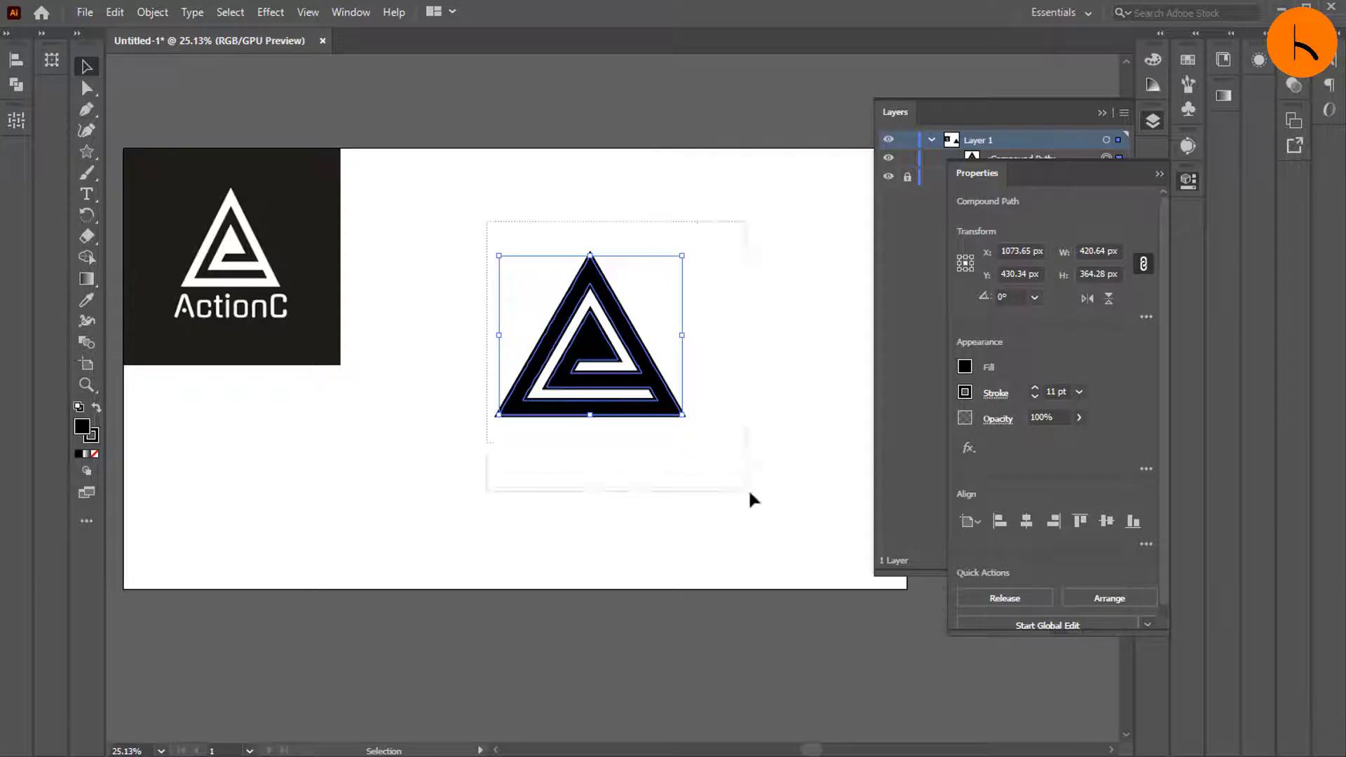
{"action": "left_click", "coordinate": [152, 12]}
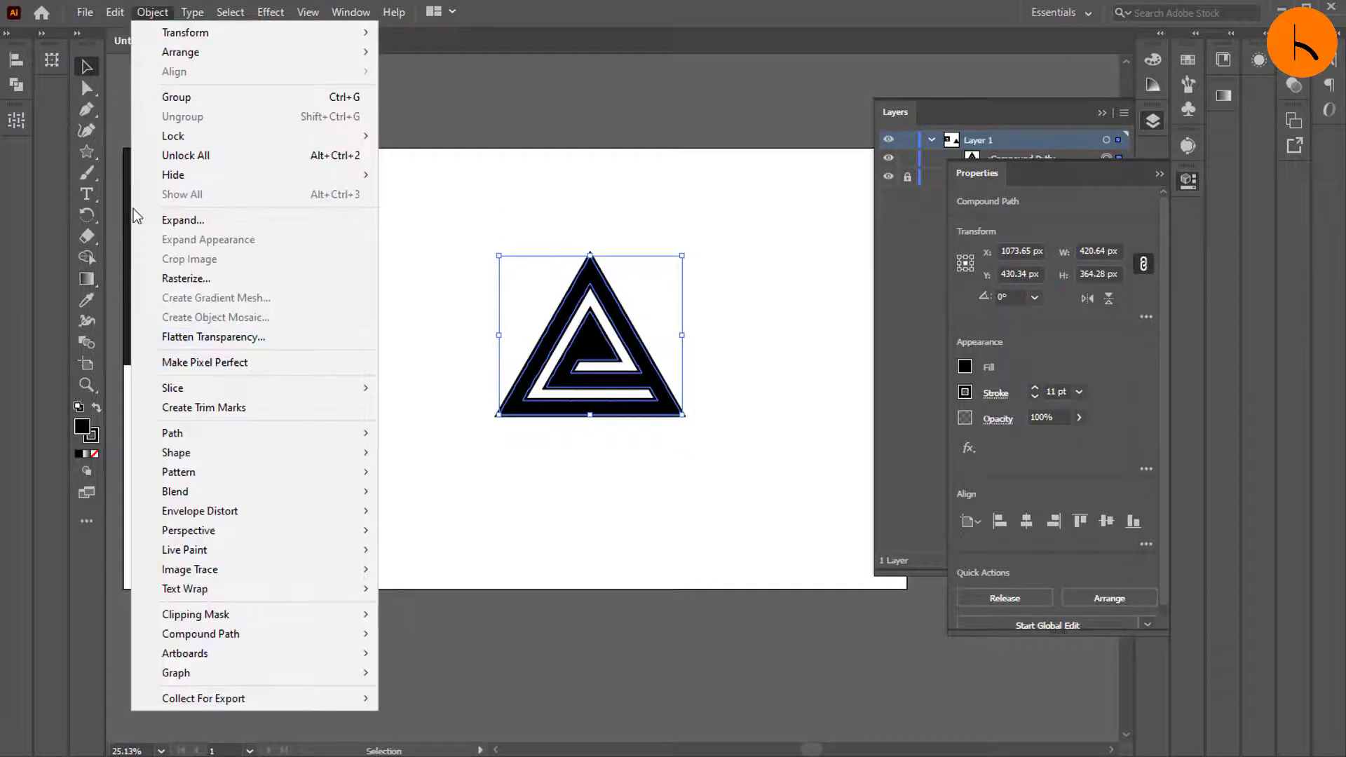
{"action": "left_click", "coordinate": [191, 221]}
{"action": "key", "text": "Return"}
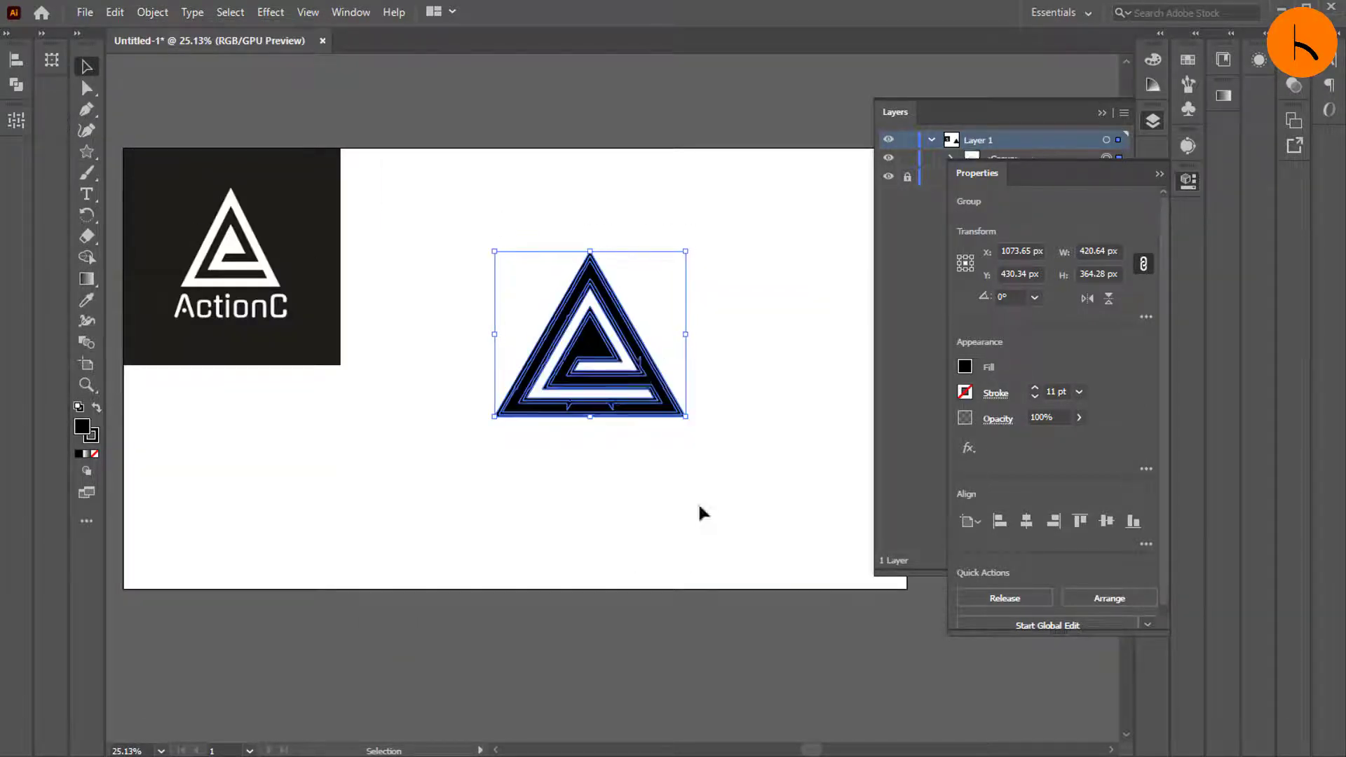
{"action": "left_click_drag", "start_coordinate": [460, 216], "coordinate": [764, 519]}
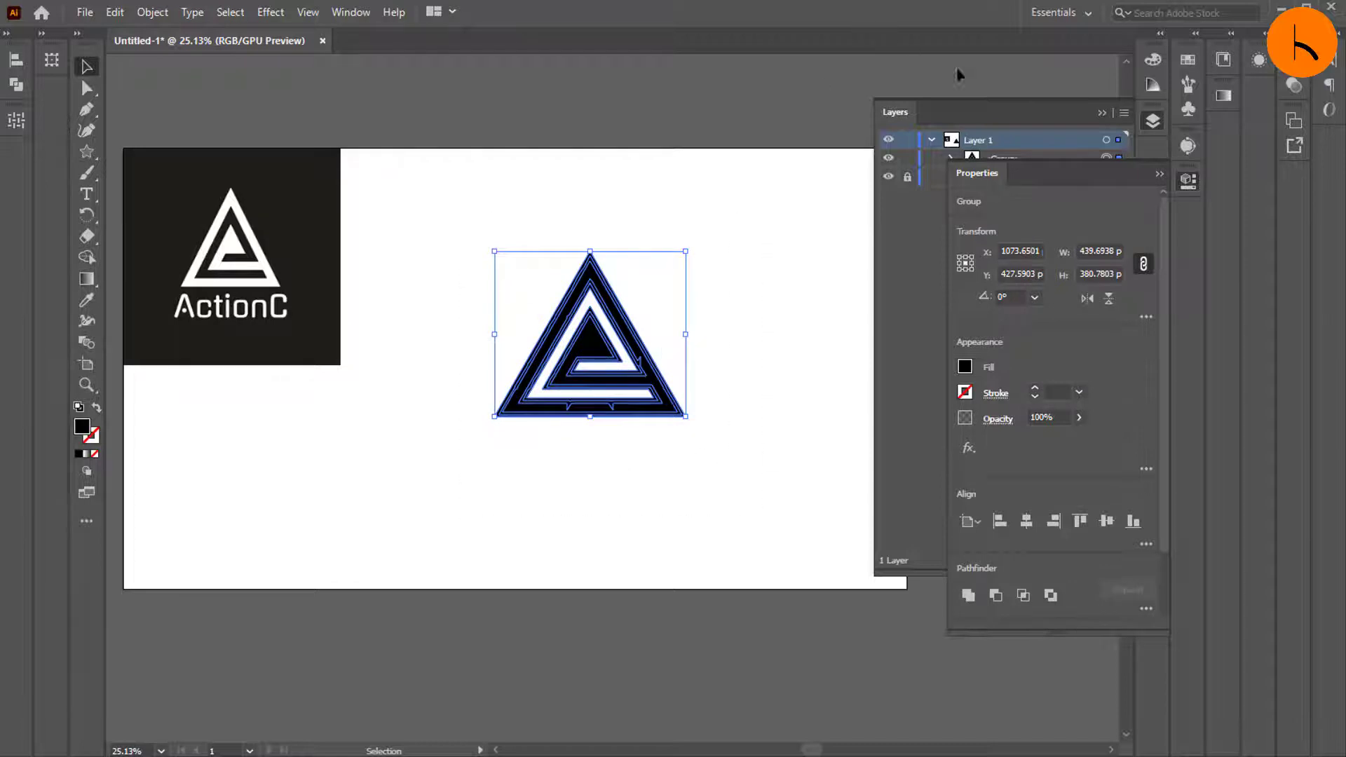
Unite all the selected logo pieces into a single shape with the Pathfinder
{"action": "left_click", "coordinate": [1161, 174]}
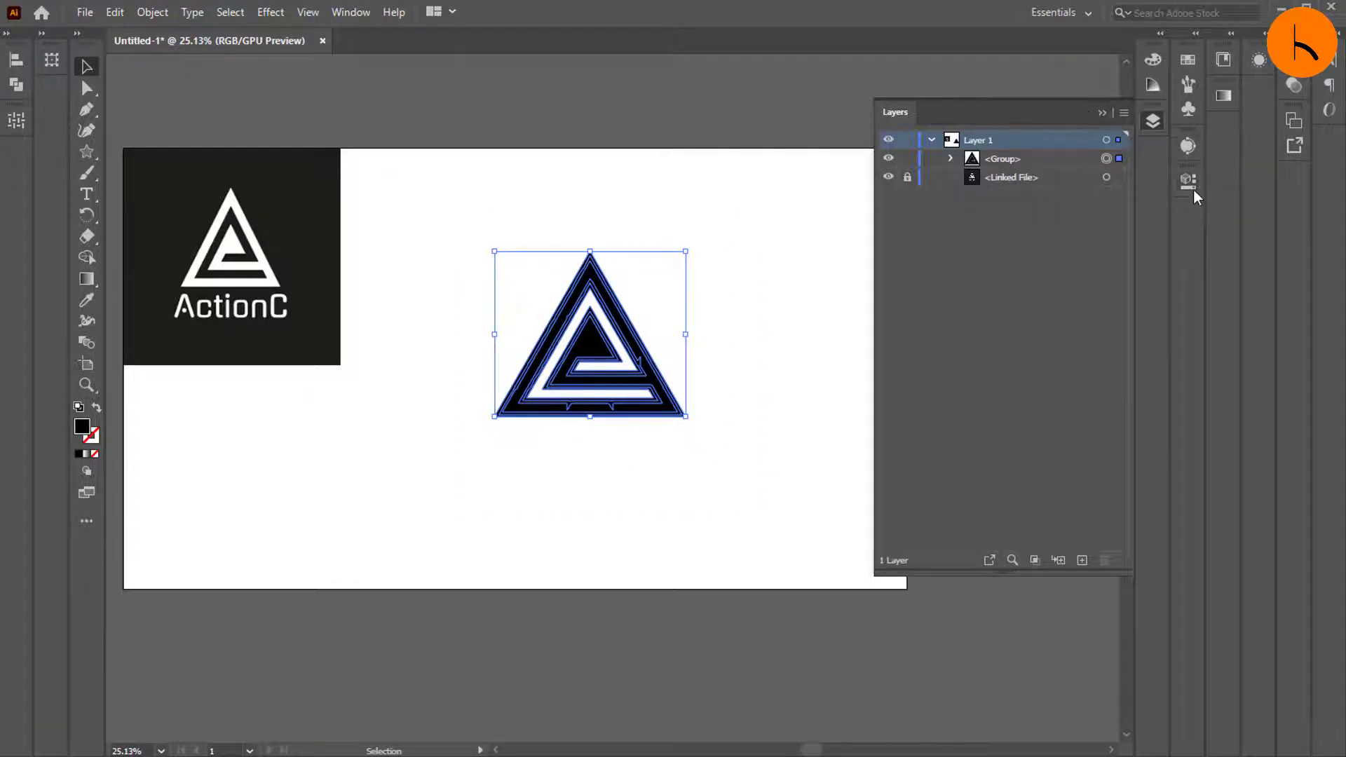
{"action": "left_click", "coordinate": [351, 12]}
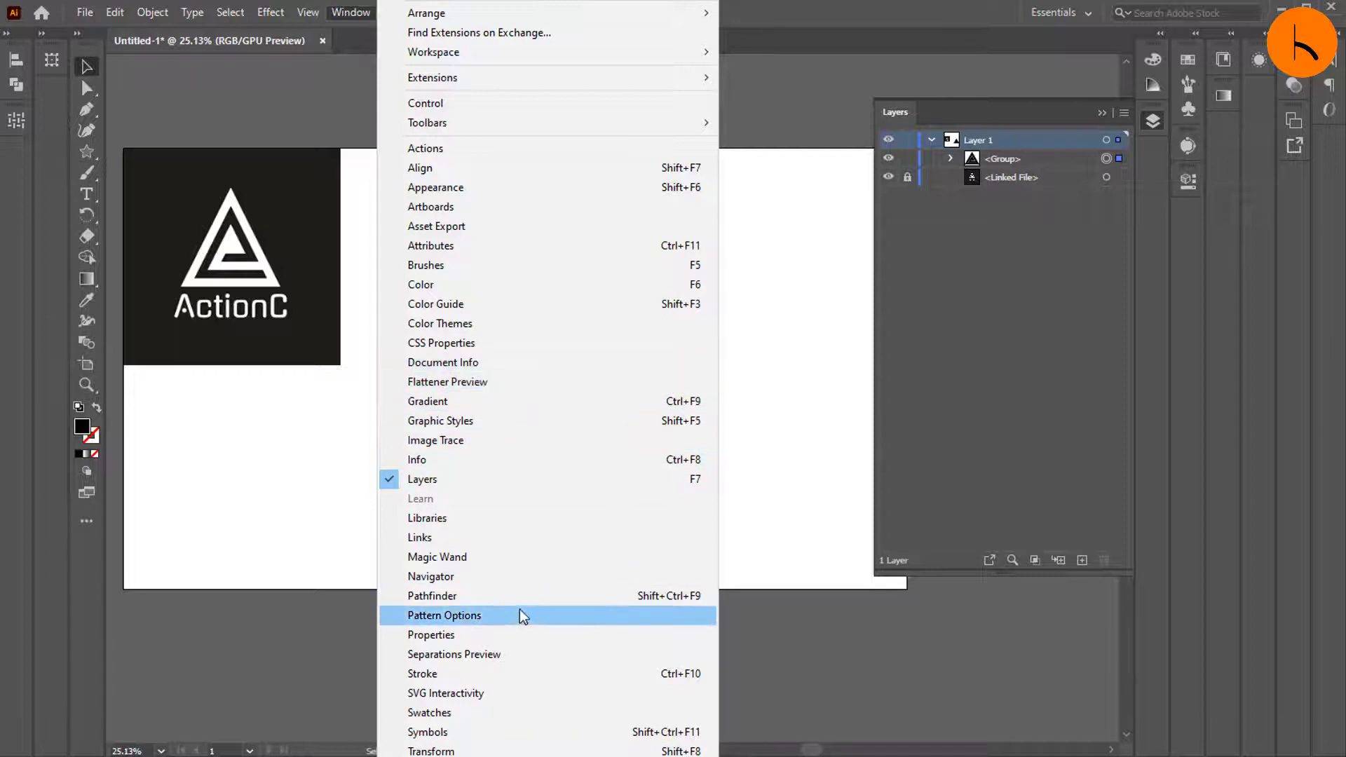
{"action": "left_click", "coordinate": [432, 596]}
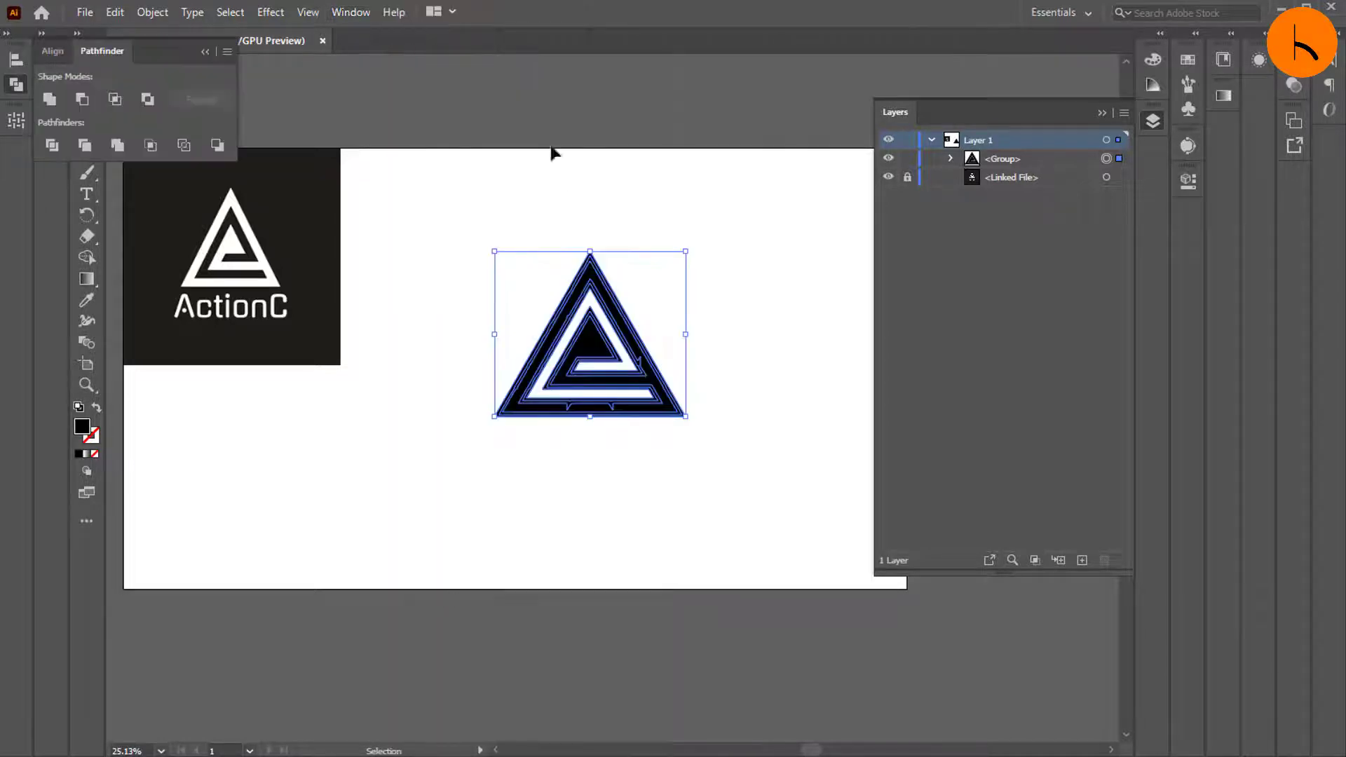
{"action": "left_click", "coordinate": [50, 100]}
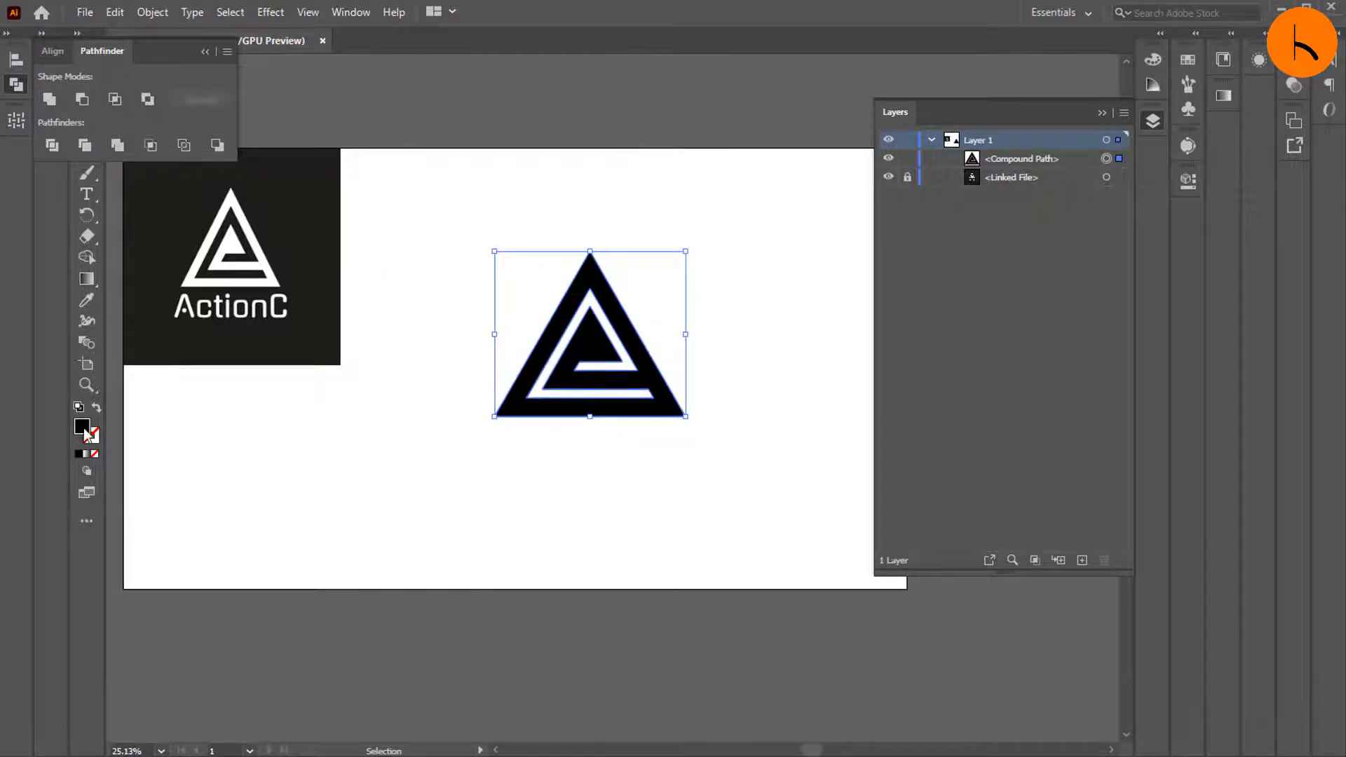
Examine the united logo's edges and corners close up and compare its overall shape with the reference image
{"action": "key", "text": "z"}
{"action": "left_click_drag", "start_coordinate": [618, 365], "coordinate": [851, 444]}
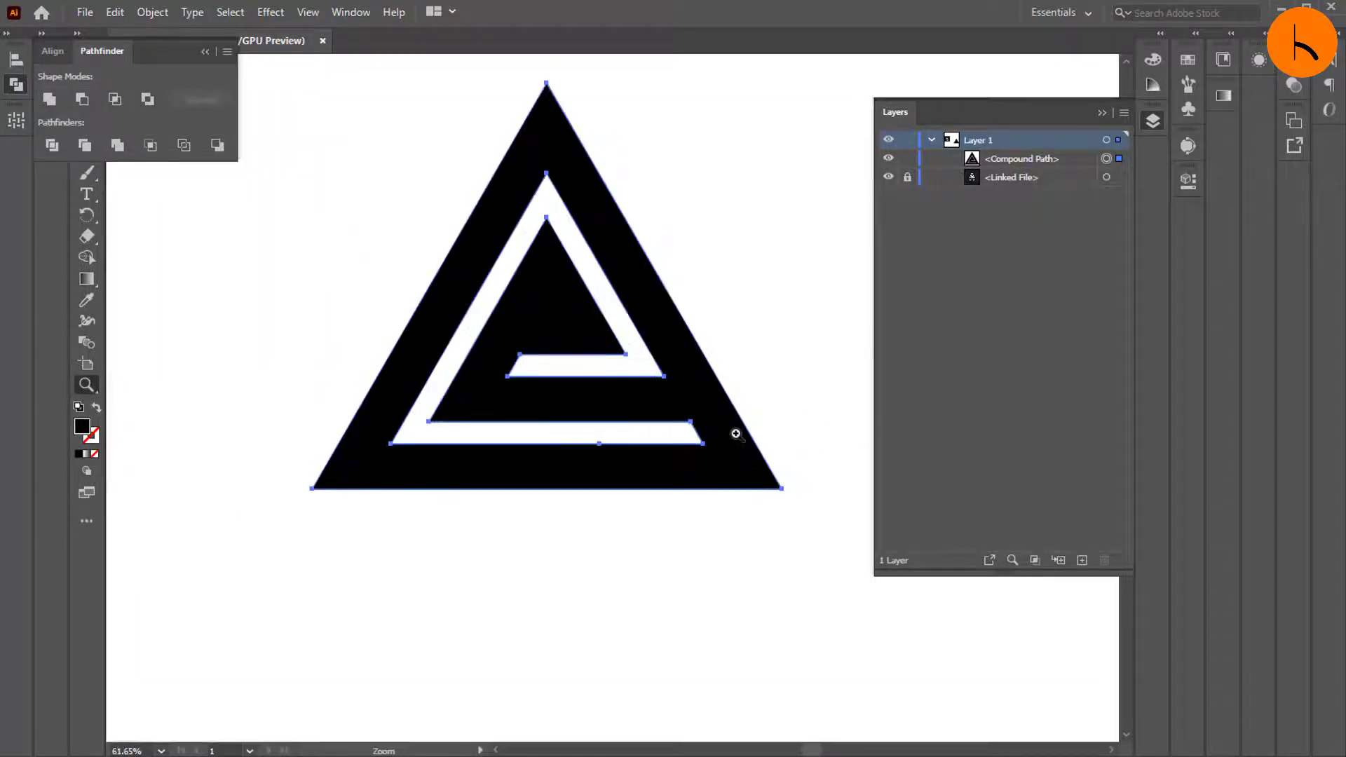
{"action": "left_click_drag", "start_coordinate": [736, 433], "coordinate": [539, 422]}
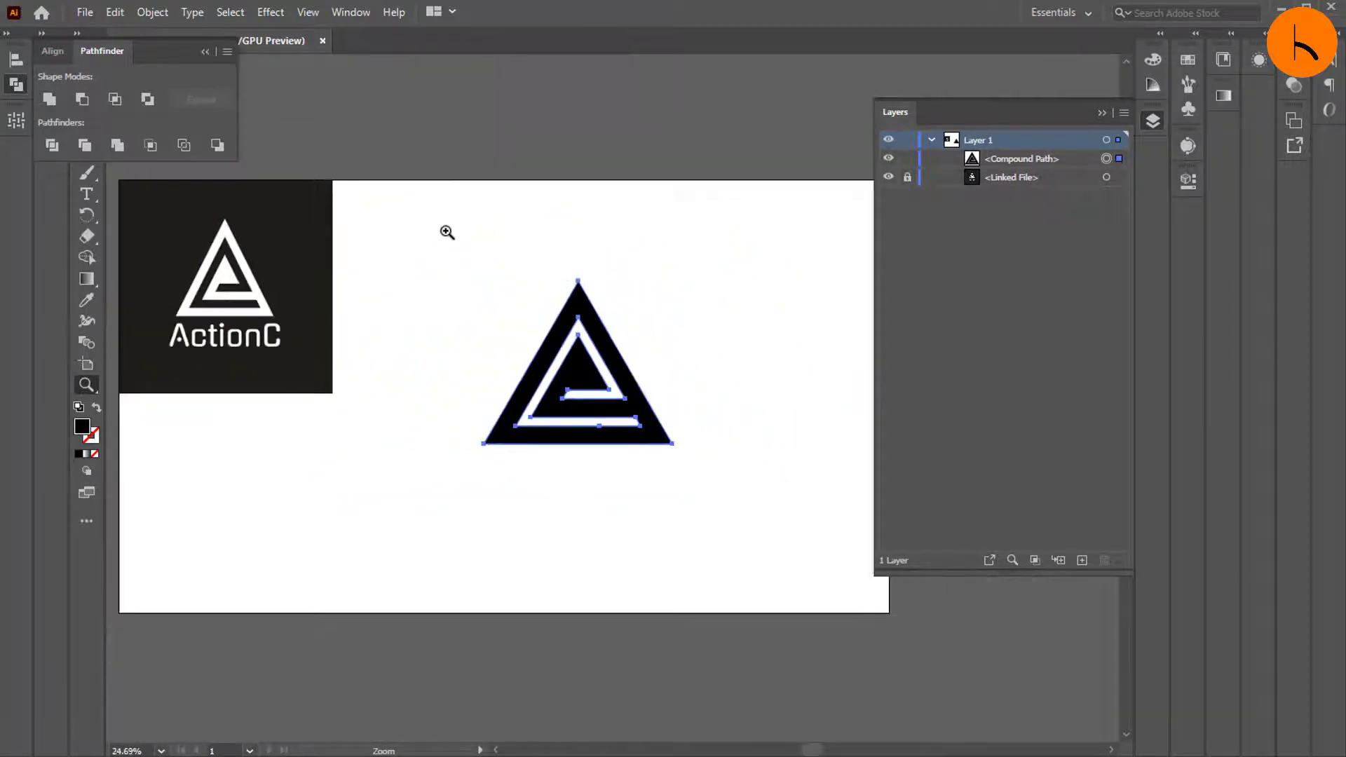
{"action": "left_click", "coordinate": [447, 232]}
{"action": "left_click_drag", "start_coordinate": [457, 371], "coordinate": [358, 375]}
{"action": "scroll", "coordinate": [595, 385], "scroll_direction": "down", "scroll_amount": 3}
{"action": "left_click_drag", "start_coordinate": [699, 402], "coordinate": [775, 420]}
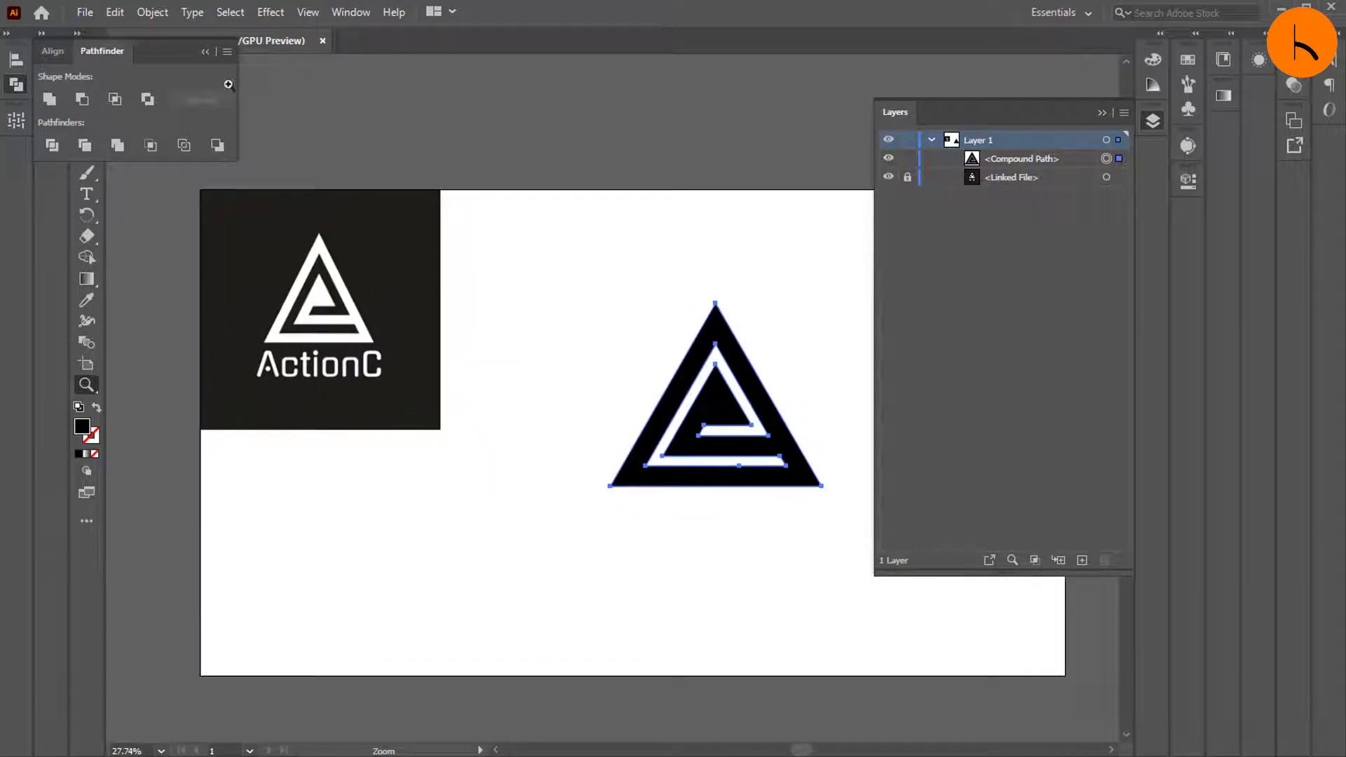
Clear the floating panels away from the artboard and leave the logo deselected
{"action": "left_click", "coordinate": [205, 54]}
{"action": "left_click", "coordinate": [87, 66]}
{"action": "left_click", "coordinate": [494, 138]}
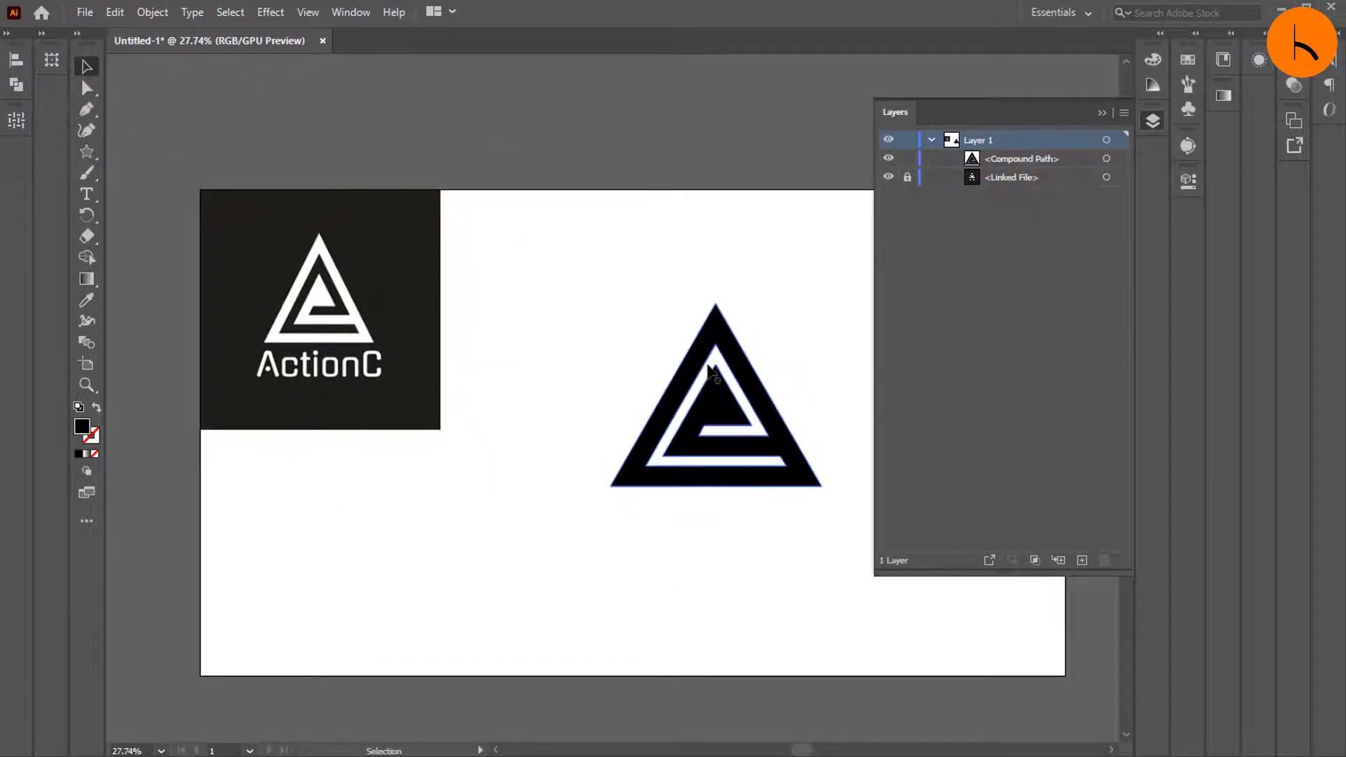
{"action": "left_click", "coordinate": [708, 410]}
{"action": "left_click", "coordinate": [1192, 179]}
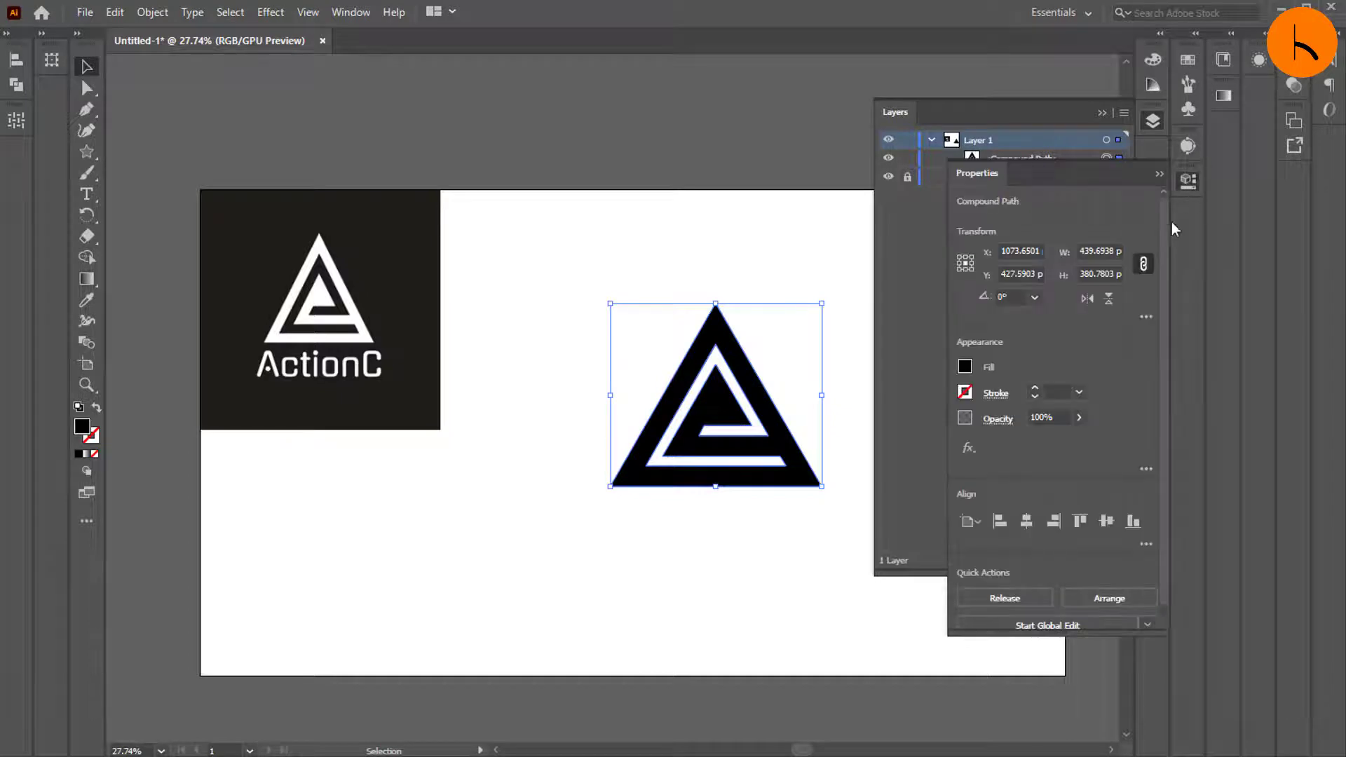
{"action": "left_click", "coordinate": [1102, 113]}
{"action": "left_click", "coordinate": [1160, 175]}
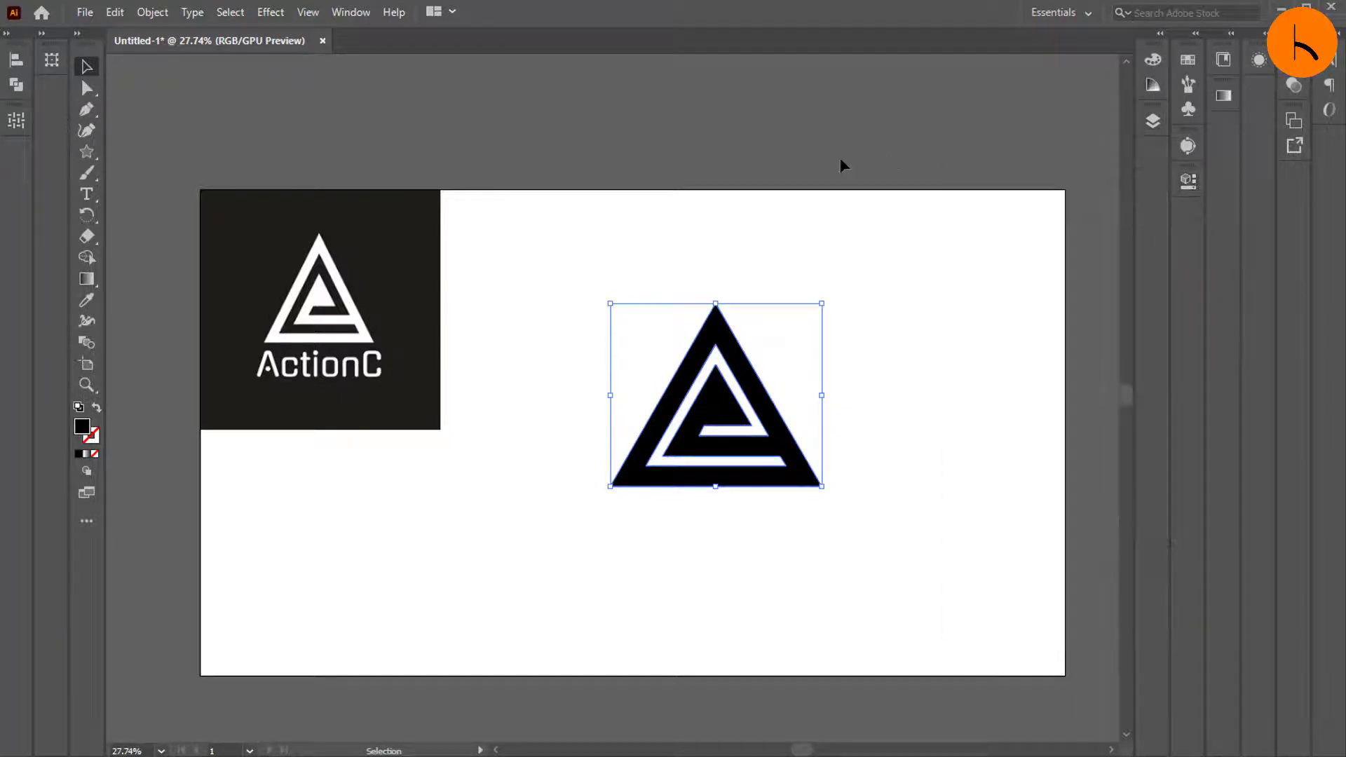
{"action": "left_click", "coordinate": [830, 145]}
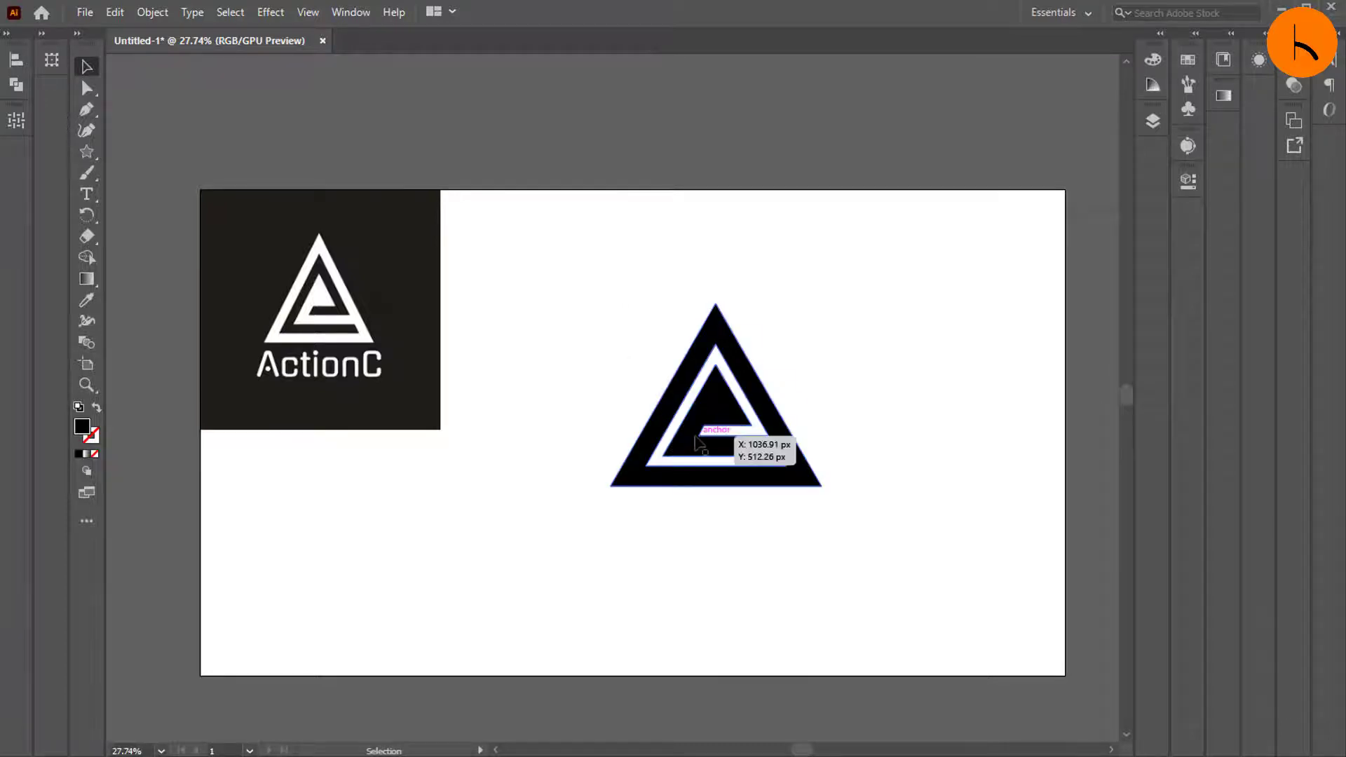
{"action": "scroll", "coordinate": [835, 505], "scroll_direction": "down", "scroll_amount": 1}
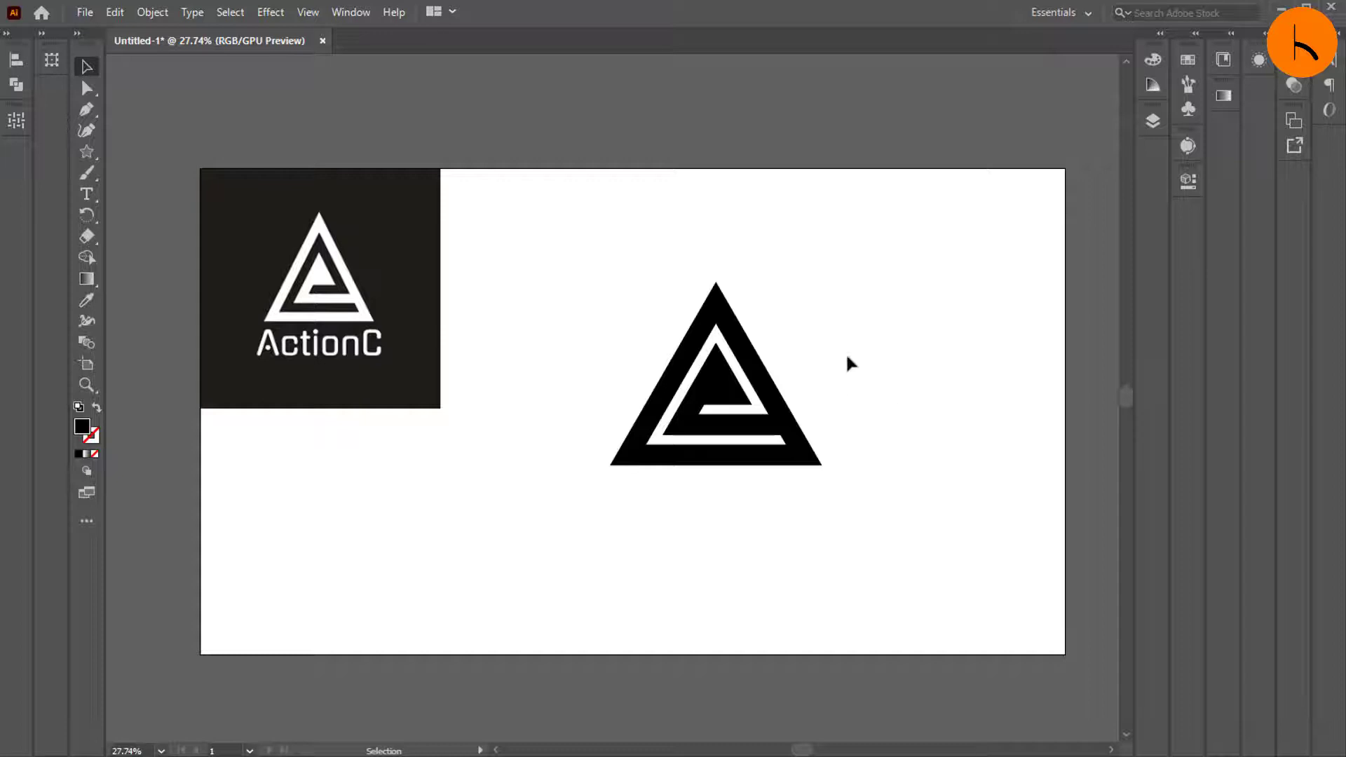
Move the logo up to the artboard's top edge and narrow it to match the reference logo's proportions
{"action": "left_click_drag", "start_coordinate": [794, 499], "coordinate": [506, 317]}
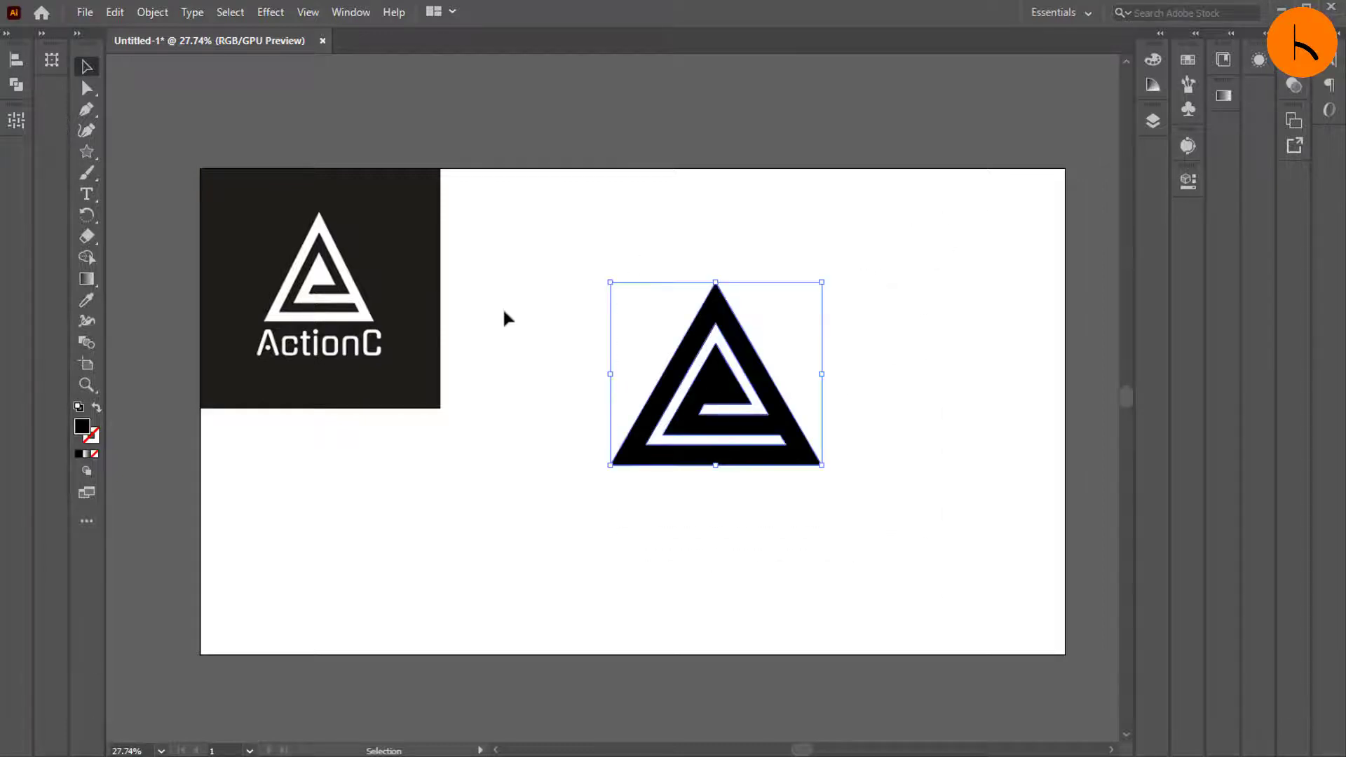
{"action": "left_click", "coordinate": [528, 220]}
{"action": "left_click_drag", "start_coordinate": [549, 241], "coordinate": [886, 515]}
{"action": "left_click", "coordinate": [886, 514]}
{"action": "left_click_drag", "start_coordinate": [786, 417], "coordinate": [714, 295]}
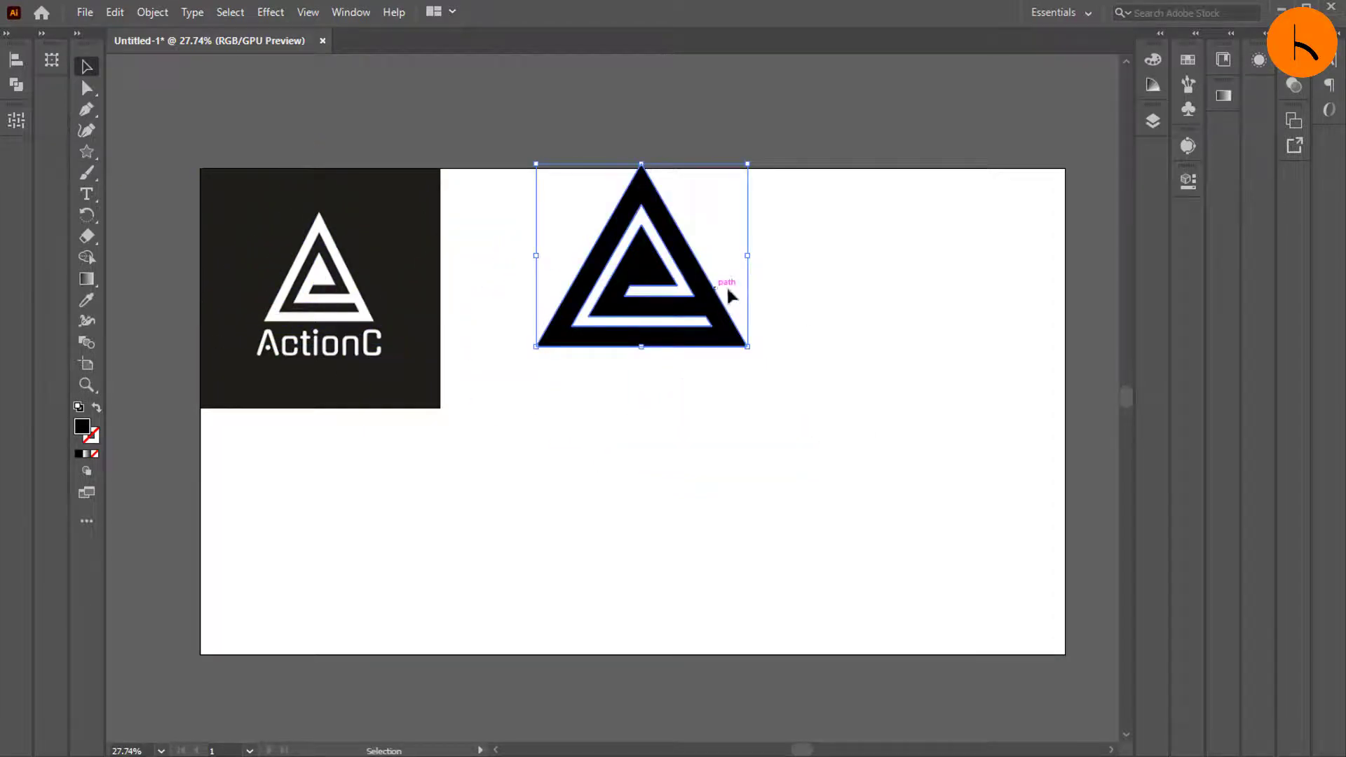
{"action": "left_click_drag", "start_coordinate": [536, 258], "coordinate": [566, 256]}
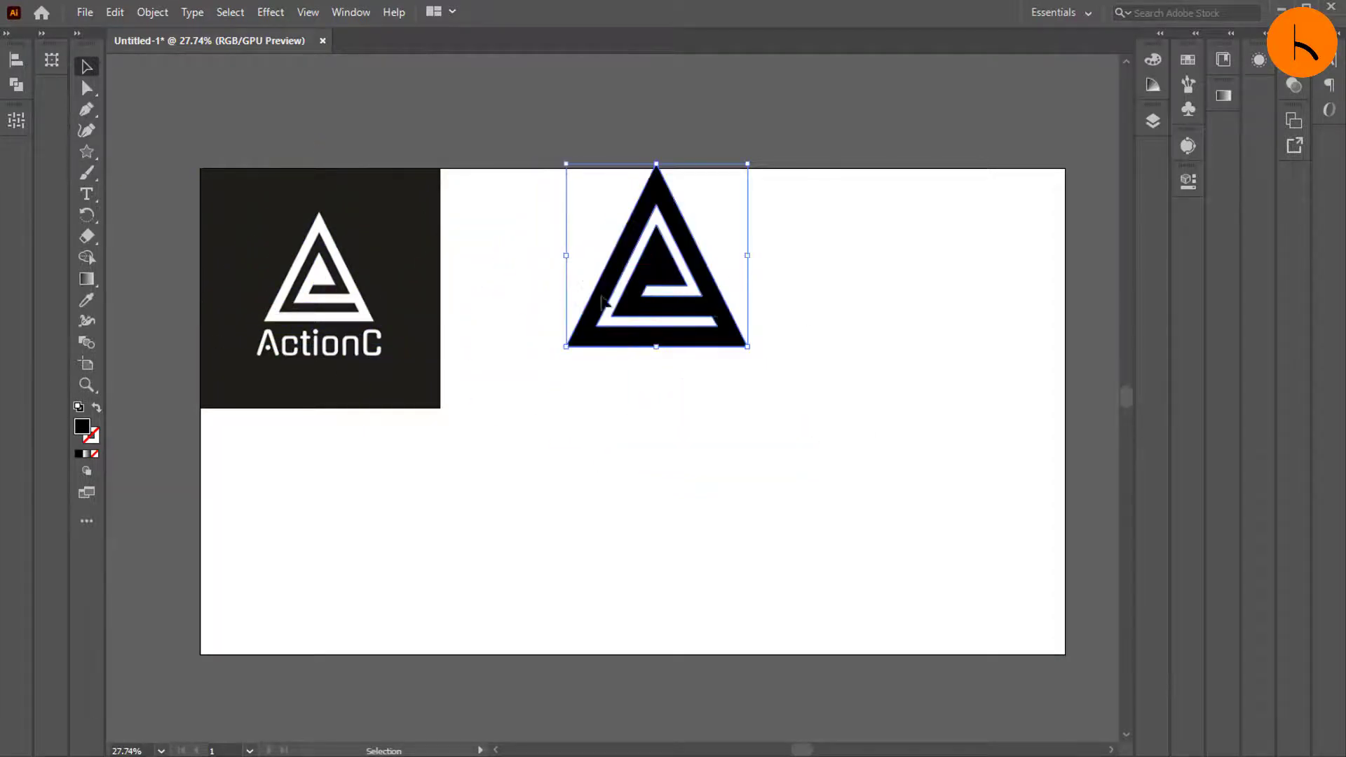
Move the narrowed logo down, clear of the artboard's top edge, and deselect it
{"action": "left_click", "coordinate": [678, 420]}
{"action": "left_click_drag", "start_coordinate": [858, 468], "coordinate": [808, 363]}
{"action": "left_click", "coordinate": [577, 203]}
{"action": "left_click", "coordinate": [807, 363]}
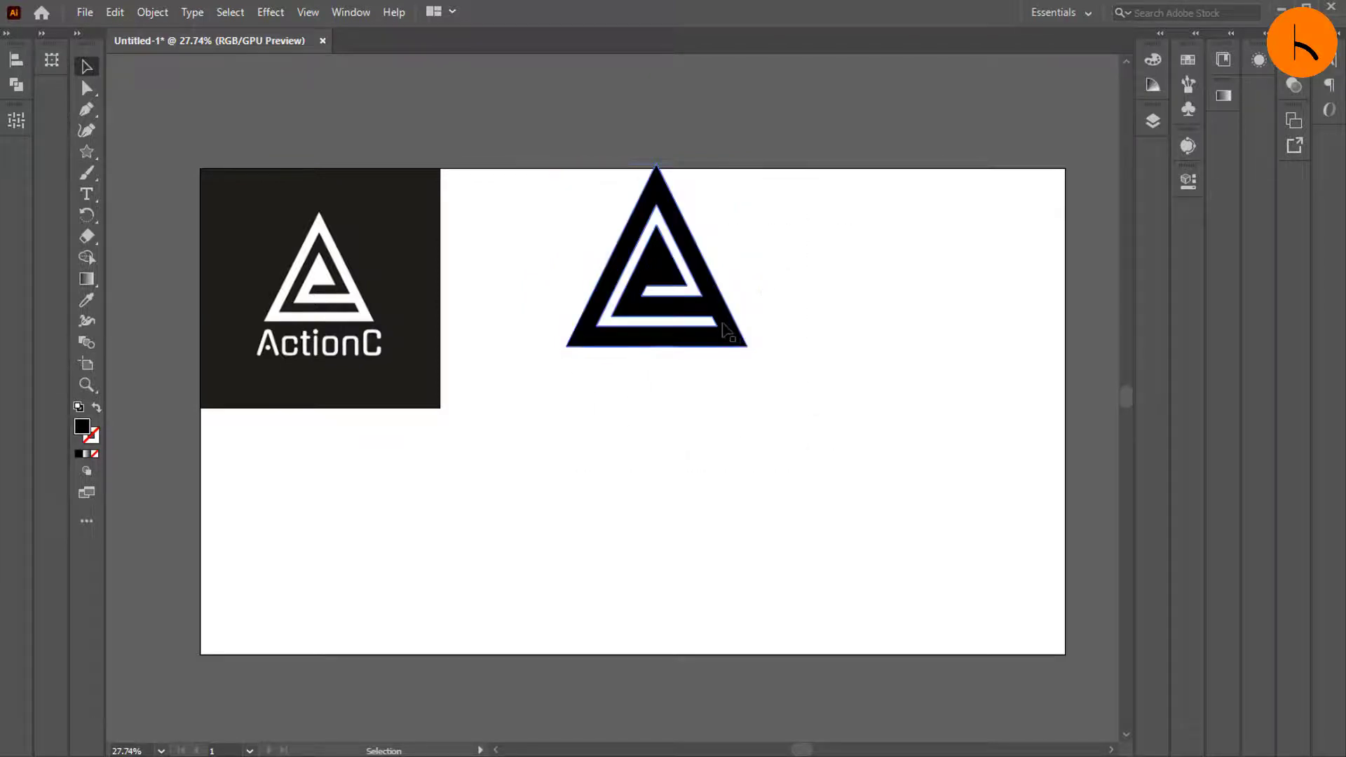
{"action": "left_click_drag", "start_coordinate": [723, 334], "coordinate": [727, 408]}
{"action": "left_click", "coordinate": [835, 491]}
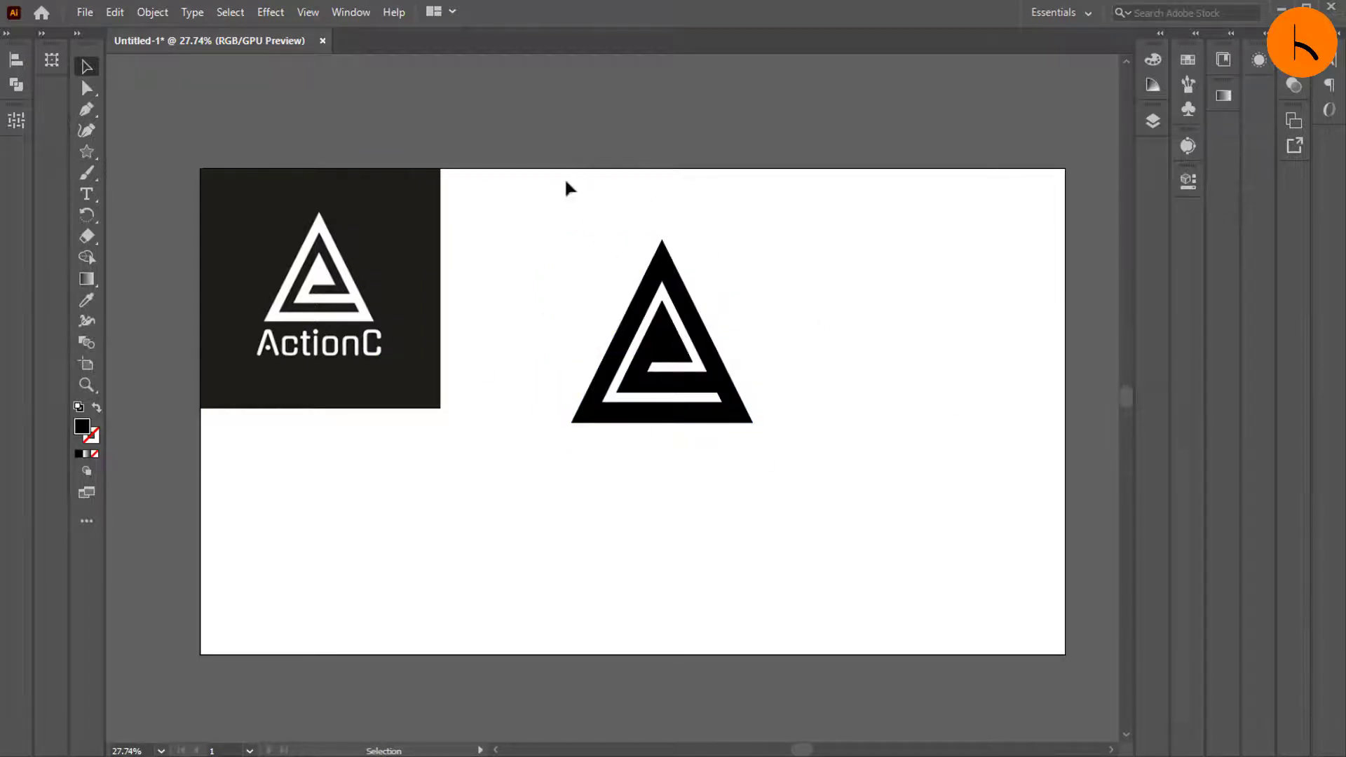
Hide the linked reference image so that only the logo shows on the artboard
{"action": "left_click_drag", "start_coordinate": [567, 183], "coordinate": [832, 463]}
{"action": "left_click", "coordinate": [833, 464]}
{"action": "left_click", "coordinate": [1153, 121]}
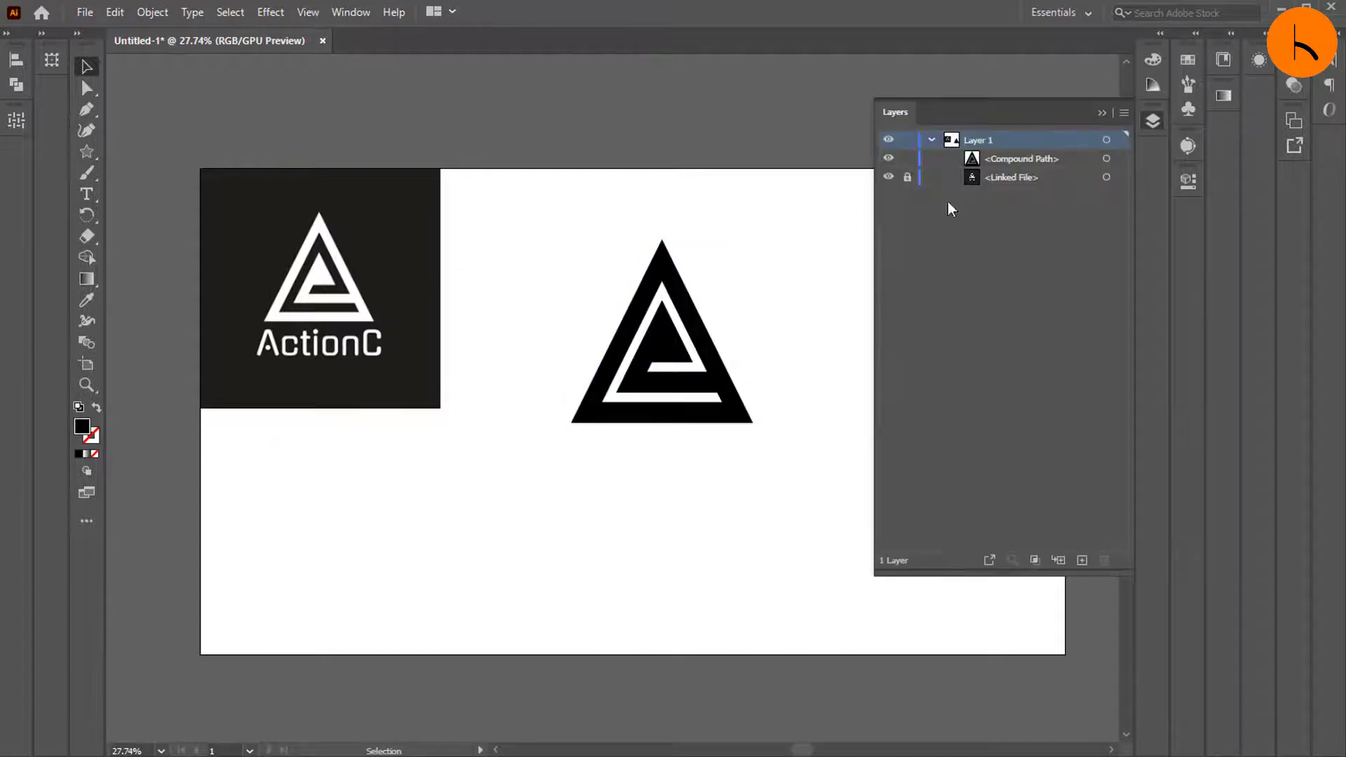
{"action": "left_click", "coordinate": [888, 178]}
{"action": "left_click", "coordinate": [1098, 119]}
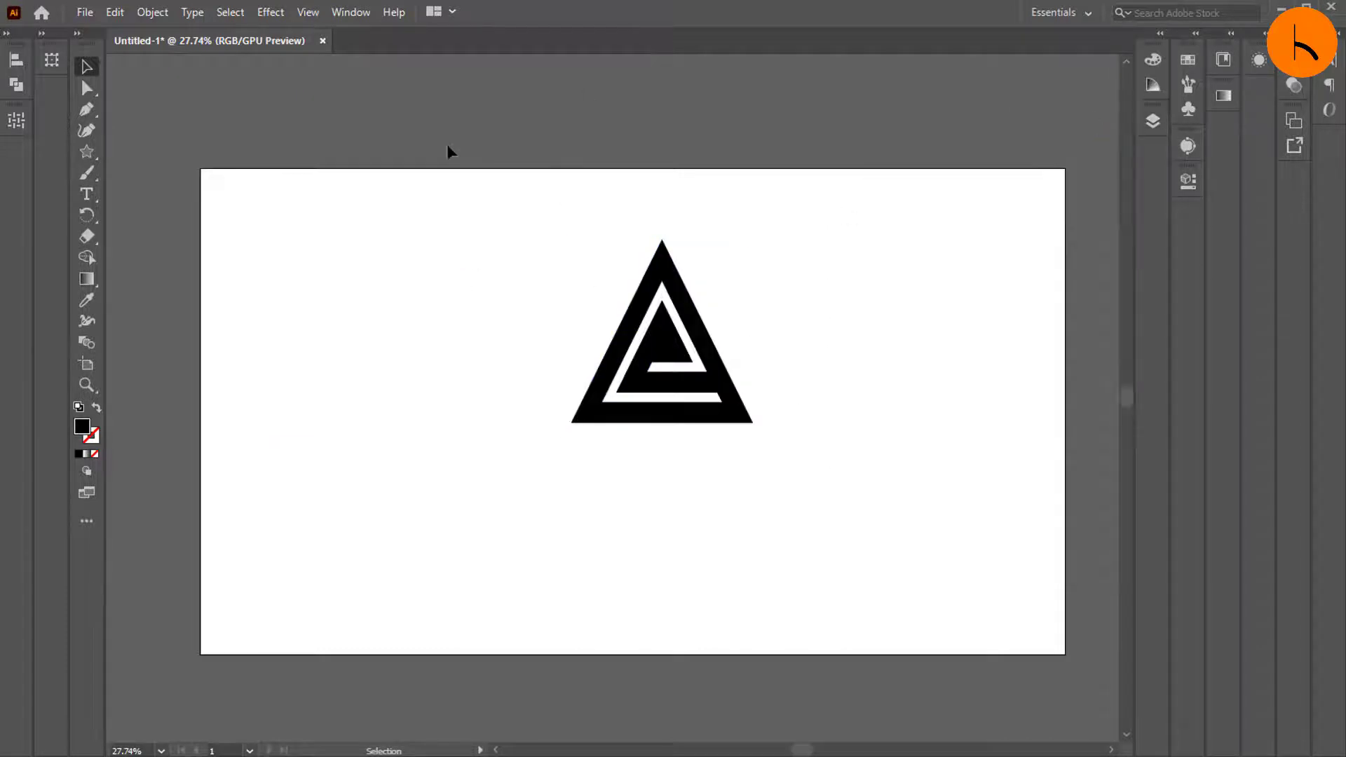
Centre the logo on the artboard, scale it proportionally to 500 px wide and deselect it
{"action": "left_click_drag", "start_coordinate": [449, 174], "coordinate": [801, 459]}
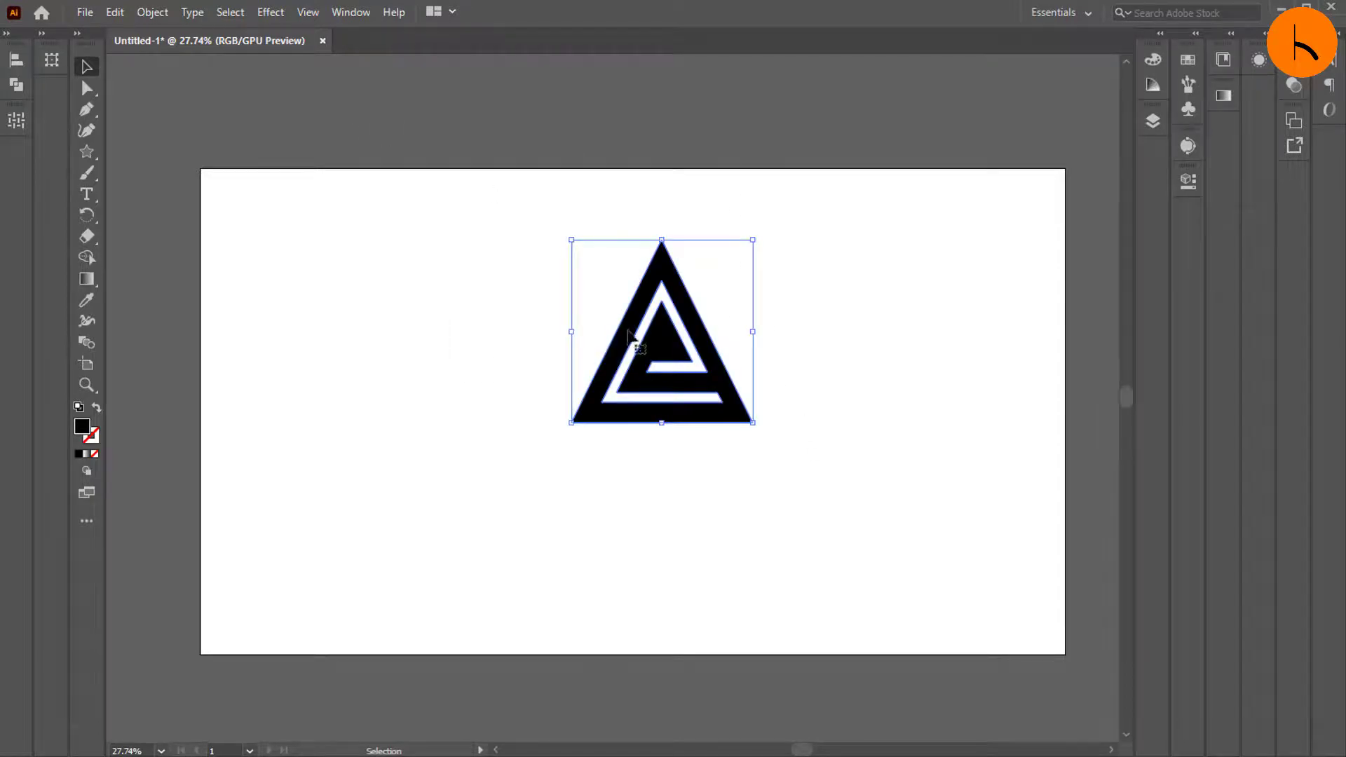
{"action": "left_click_drag", "start_coordinate": [660, 359], "coordinate": [598, 415]}
{"action": "left_click", "coordinate": [1188, 181]}
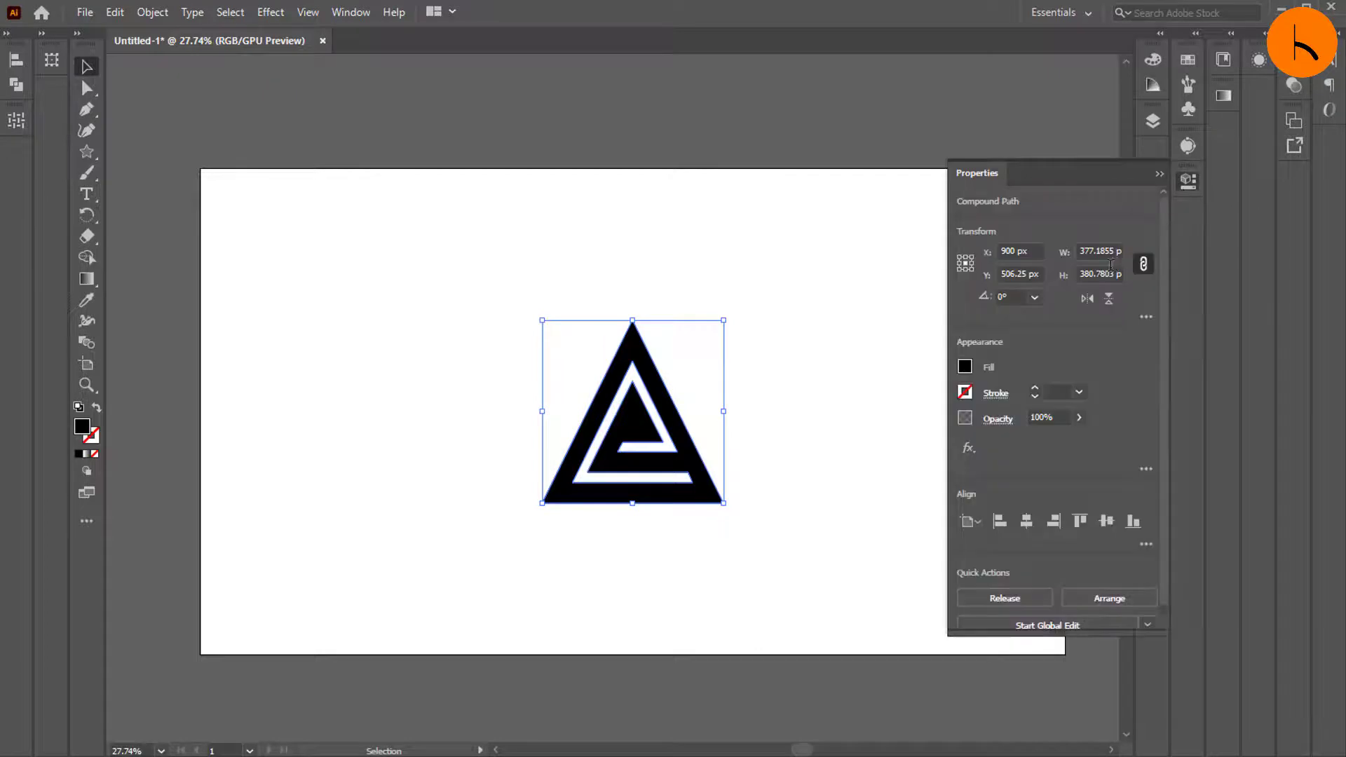
{"action": "left_click", "coordinate": [1104, 251]}
{"action": "type", "text": "500"}
{"action": "key", "text": "Return"}
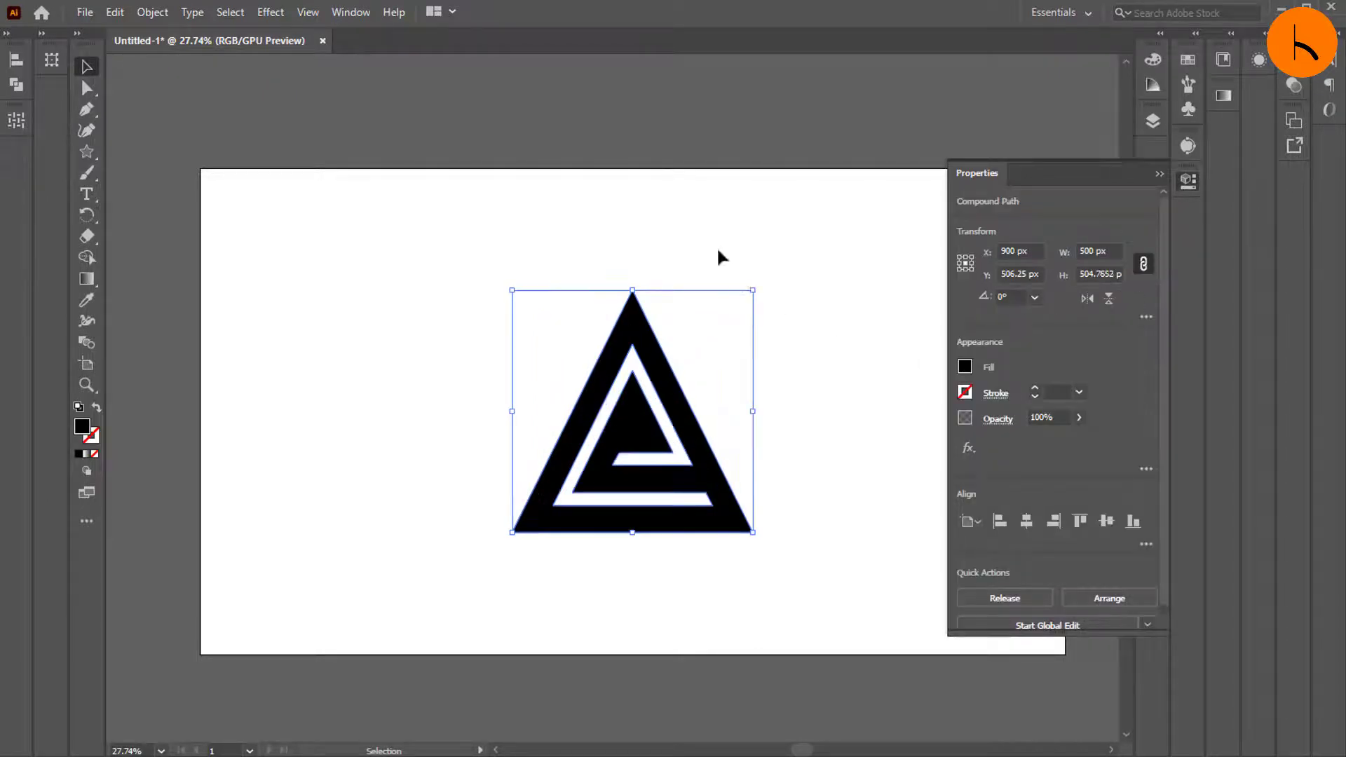
{"action": "left_click", "coordinate": [629, 218]}
{"action": "scroll", "coordinate": [624, 209], "scroll_direction": "down", "scroll_amount": 1}
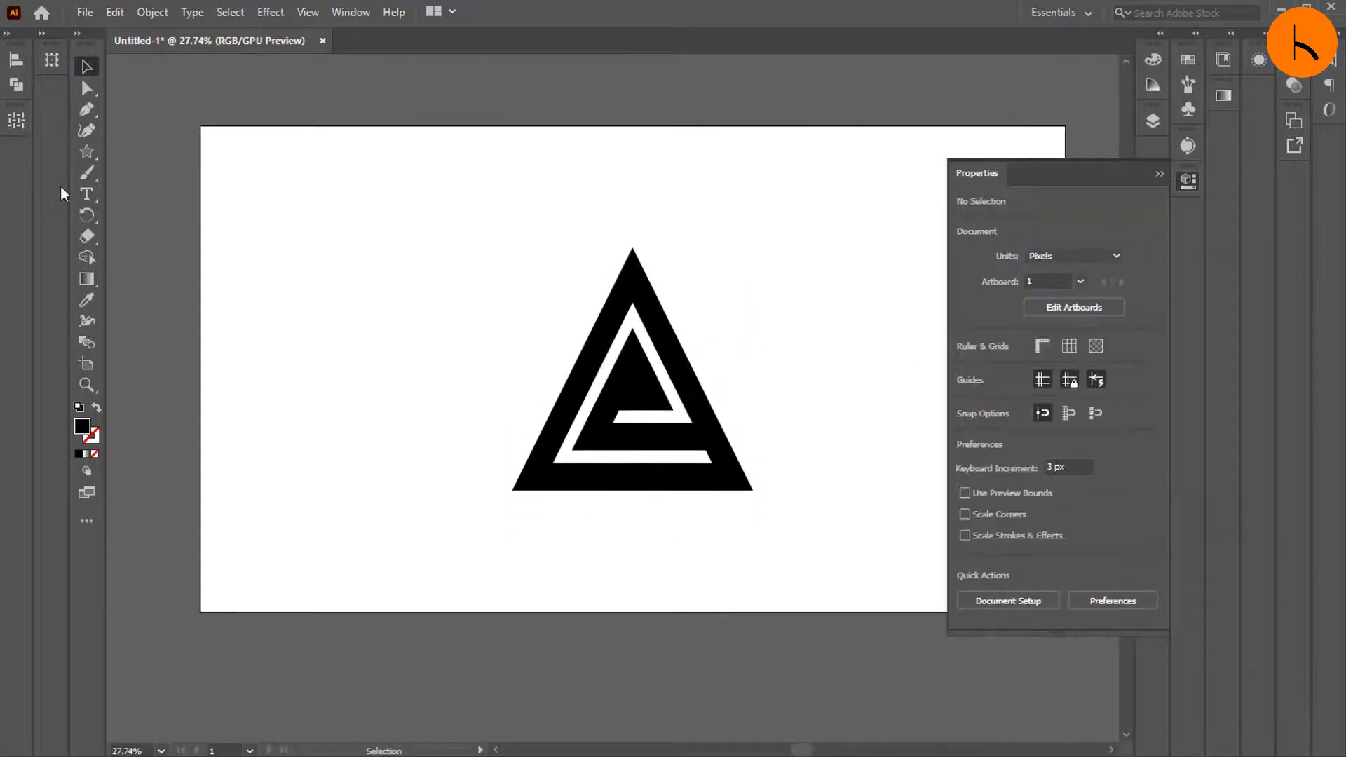
Show the linked reference image on the artboard again
{"action": "left_click", "coordinate": [1154, 122]}
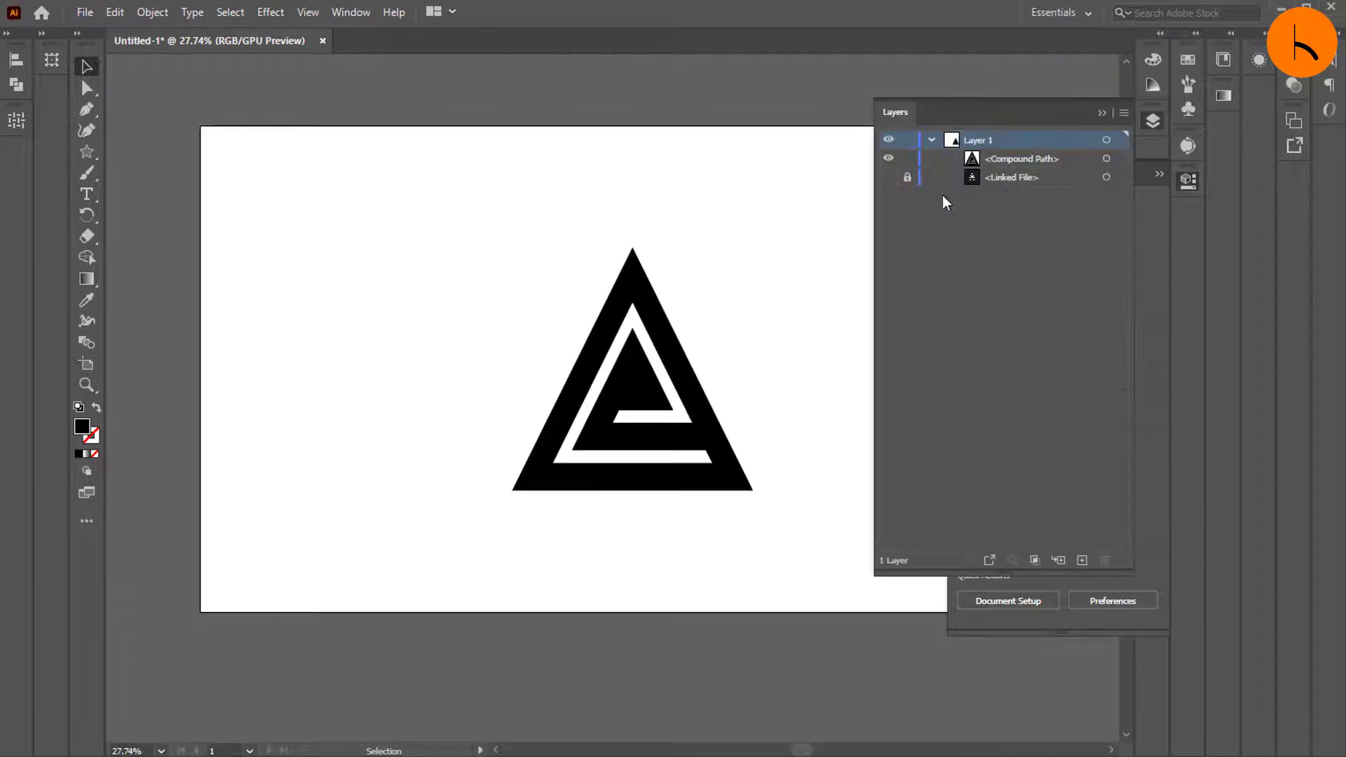
{"action": "left_click", "coordinate": [889, 178]}
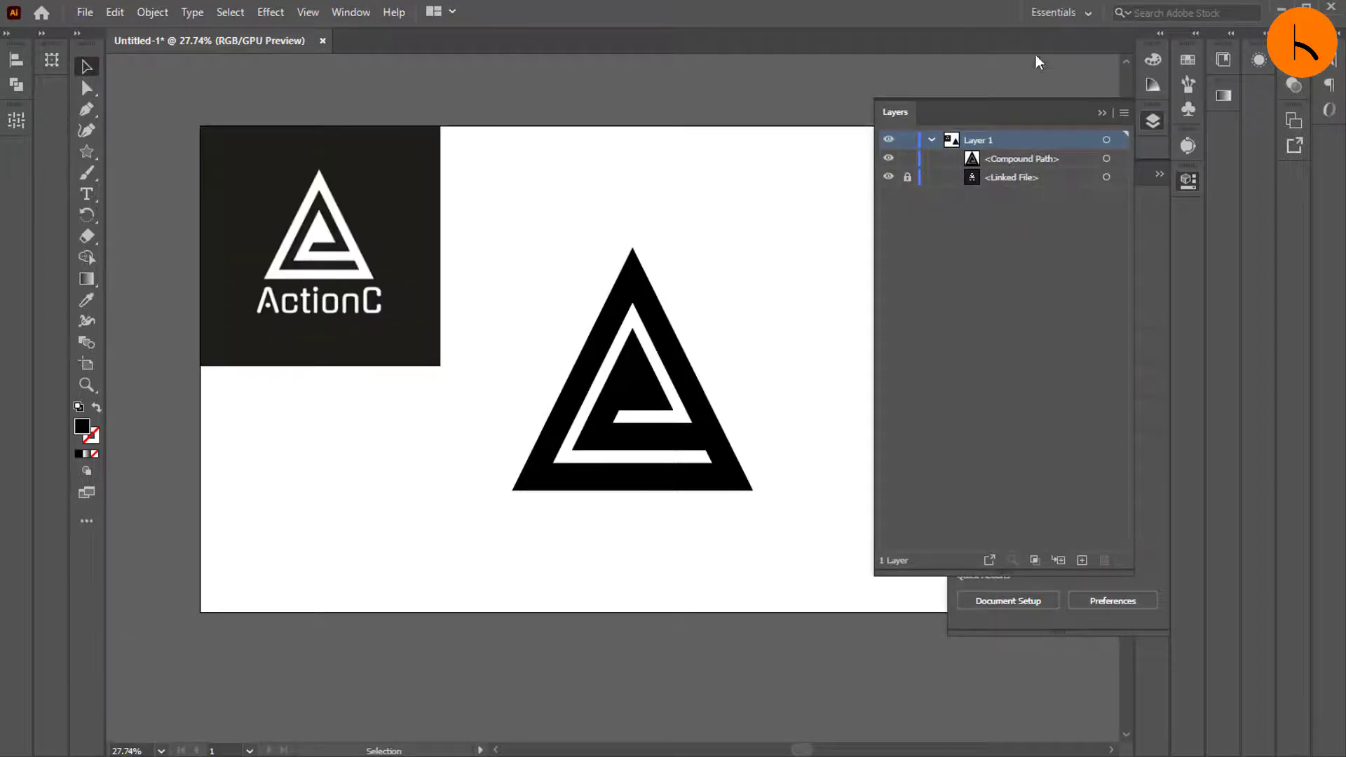
{"action": "left_click", "coordinate": [1101, 109]}
Draw a black rectangle, align it with the artboard's upper-left corner and resize it to cover the whole artboard
{"action": "left_click", "coordinate": [87, 151]}
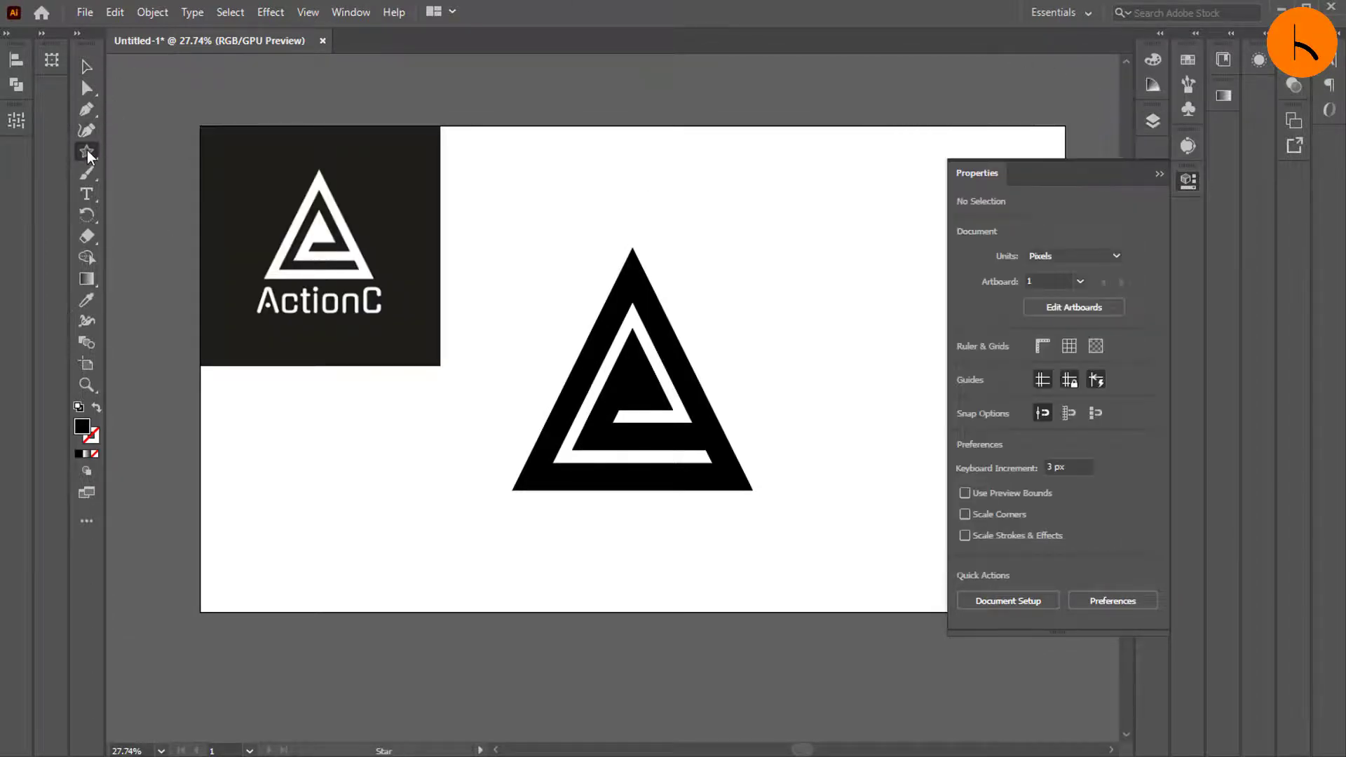
{"action": "left_click", "coordinate": [151, 145]}
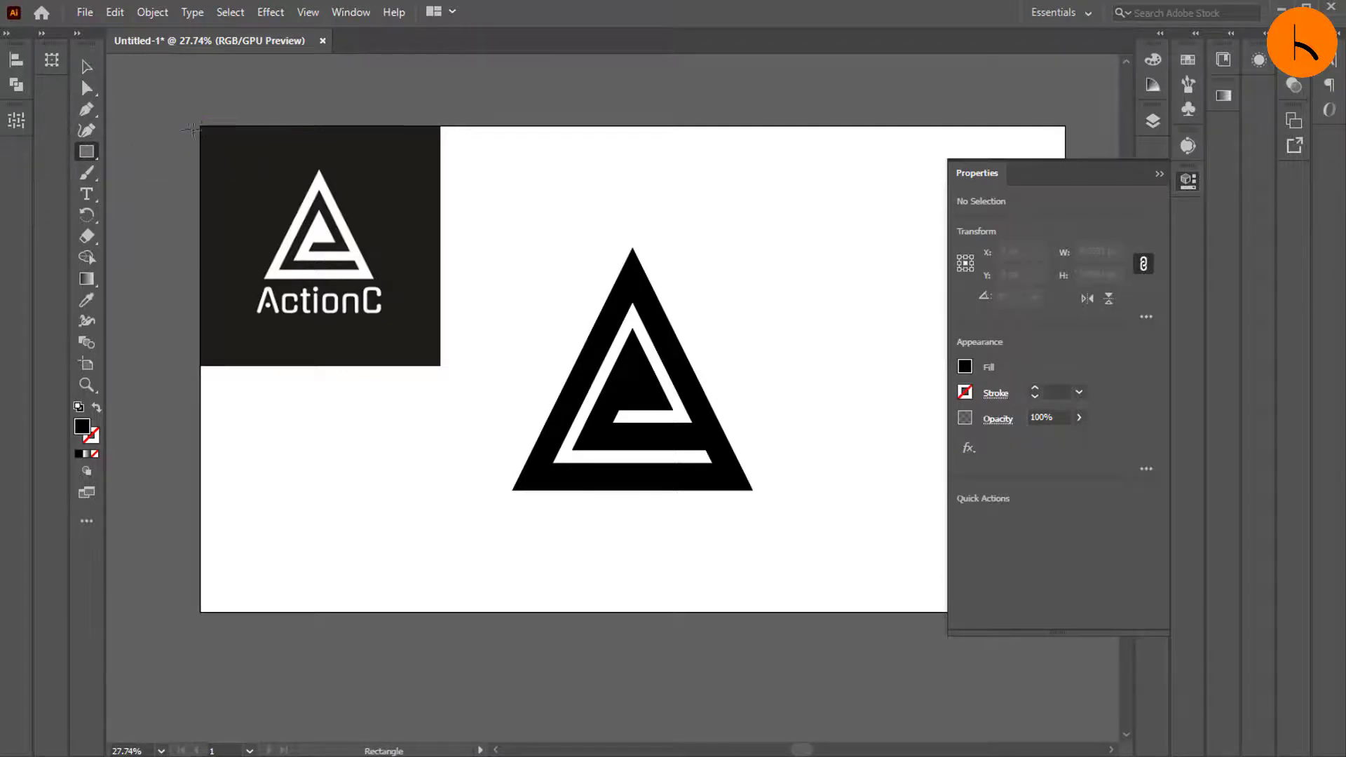
{"action": "left_click_drag", "start_coordinate": [197, 126], "coordinate": [907, 242]}
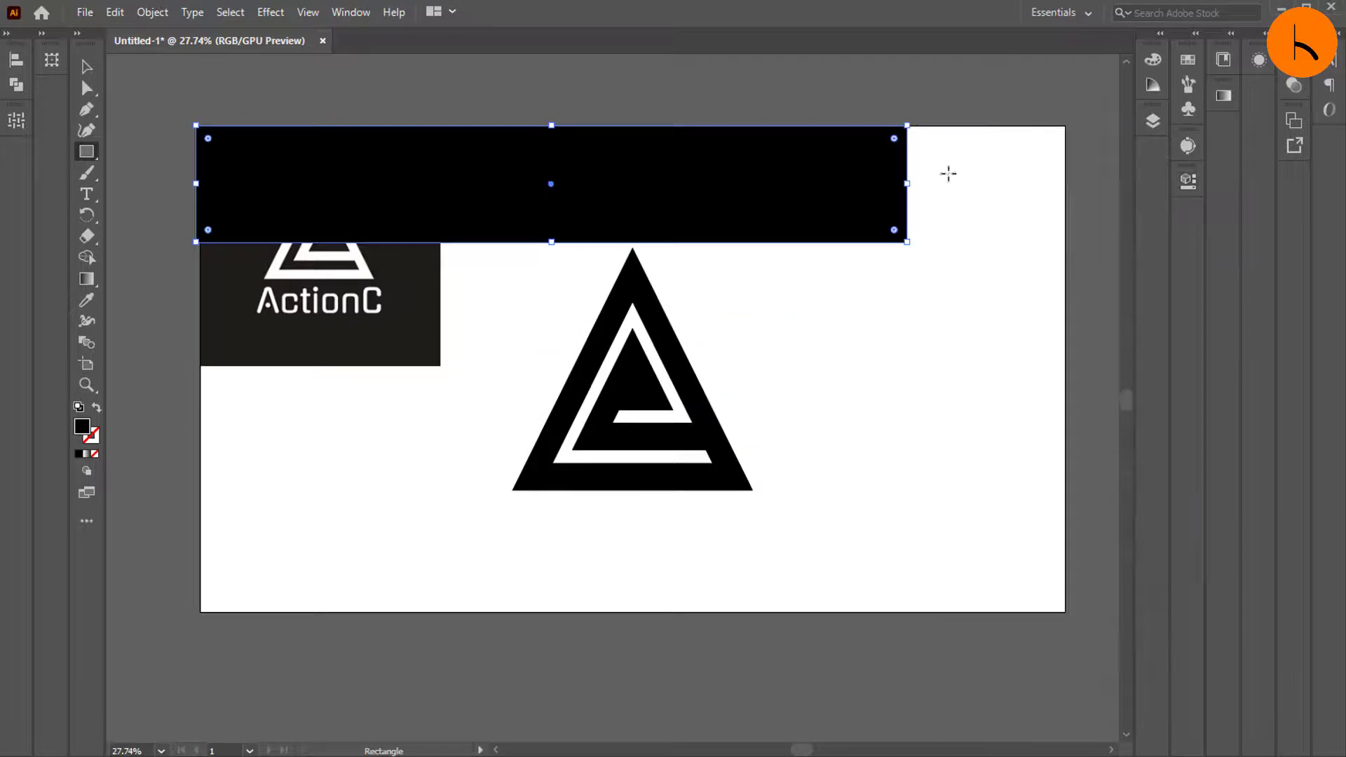
{"action": "left_click_drag", "start_coordinate": [378, 179], "coordinate": [383, 182]}
{"action": "key", "text": "ctrl+z"}
{"action": "left_click", "coordinate": [84, 69]}
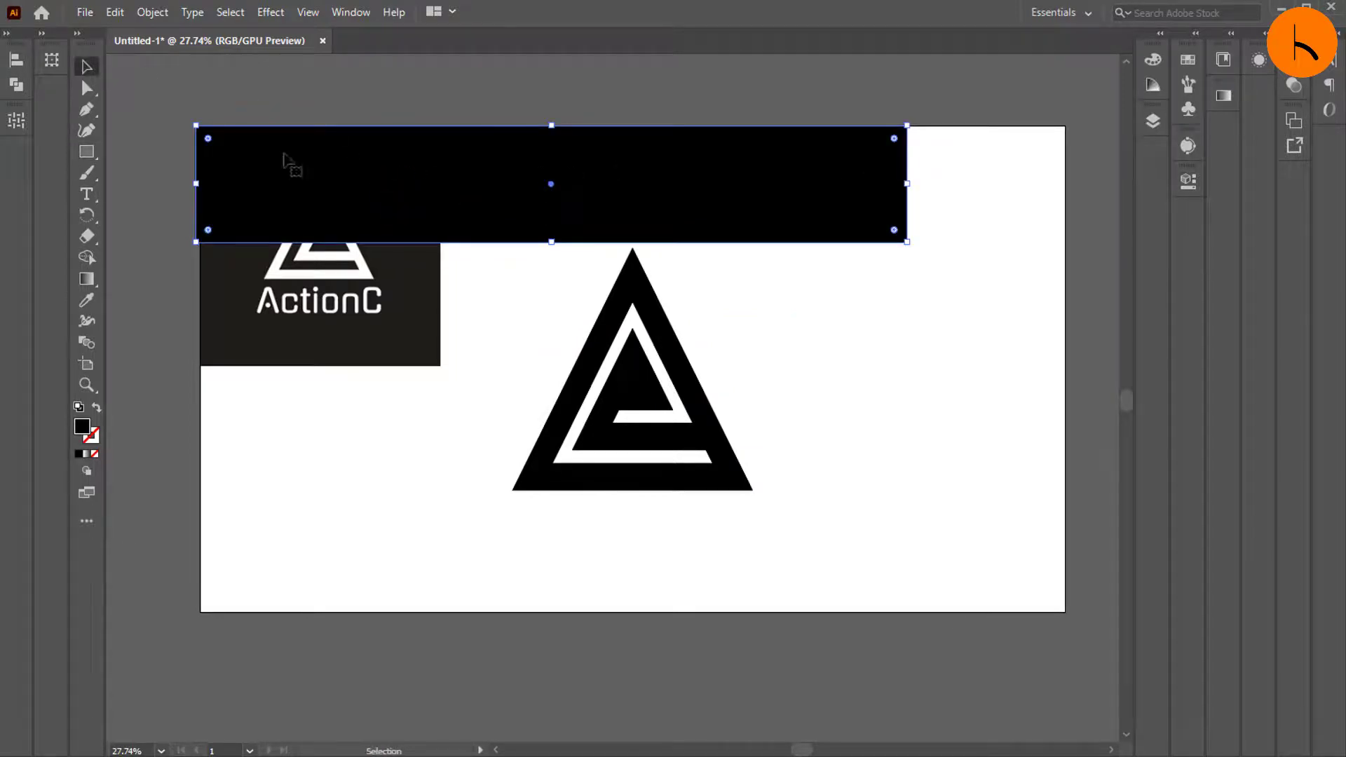
{"action": "left_click_drag", "start_coordinate": [284, 158], "coordinate": [294, 165]}
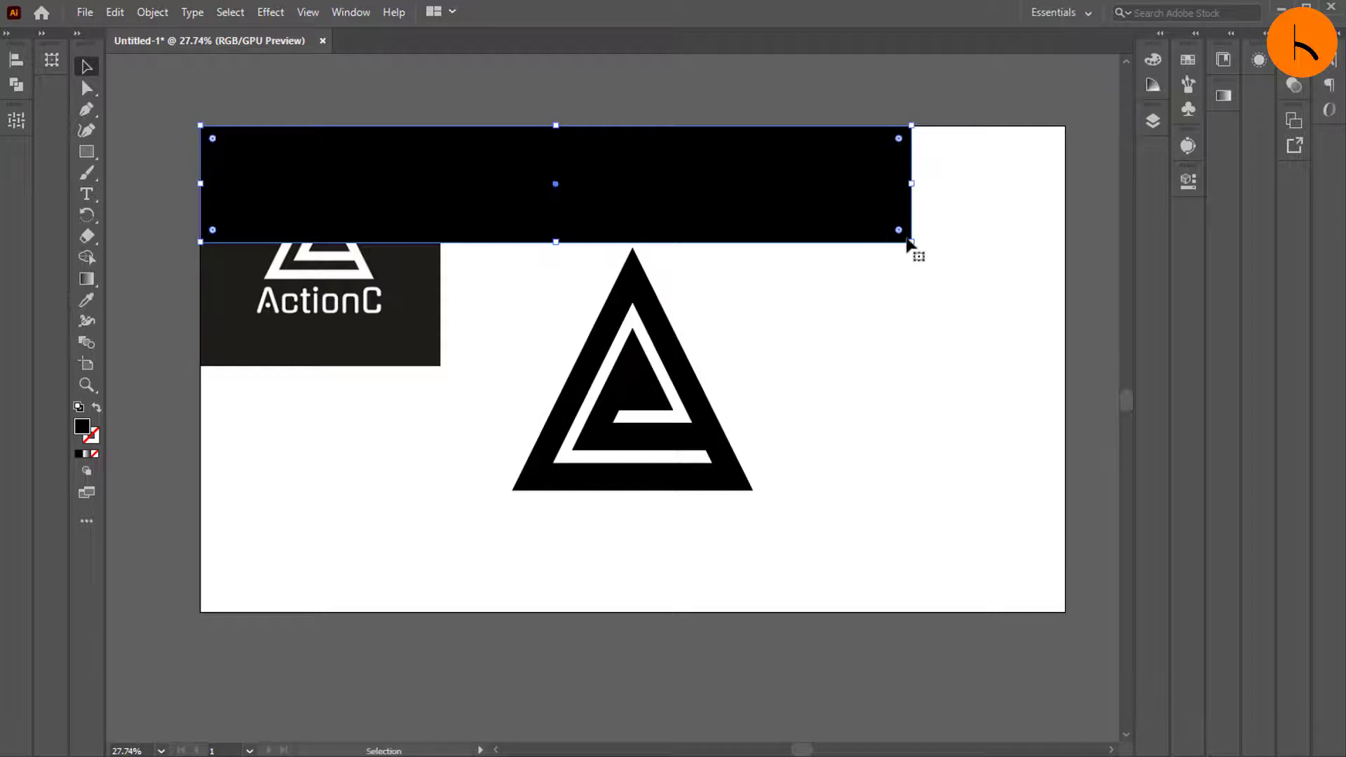
{"action": "left_click_drag", "start_coordinate": [912, 242], "coordinate": [1066, 613]}
Send the black background rectangle behind all other artwork and lock it
{"action": "key", "text": "Delete"}
{"action": "key", "text": "ctrl+z"}
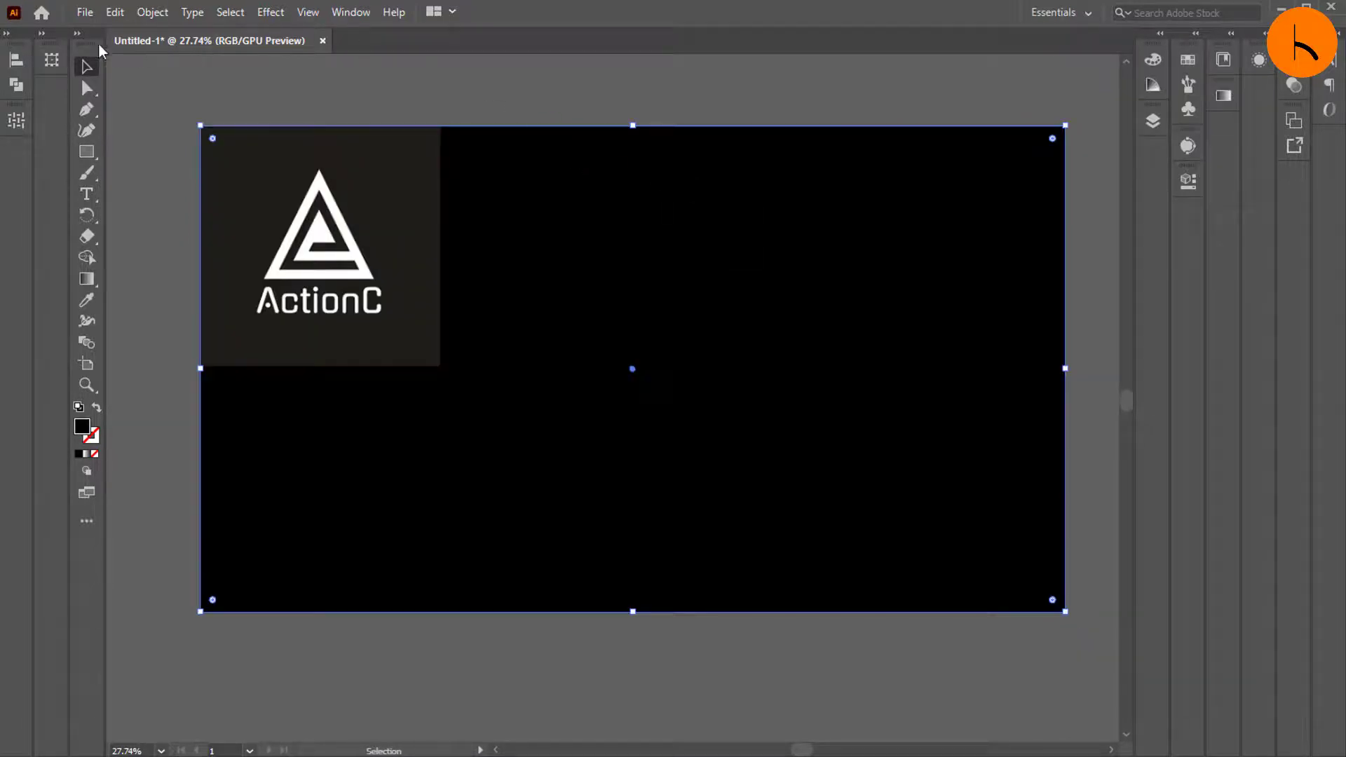
{"action": "left_click", "coordinate": [457, 65]}
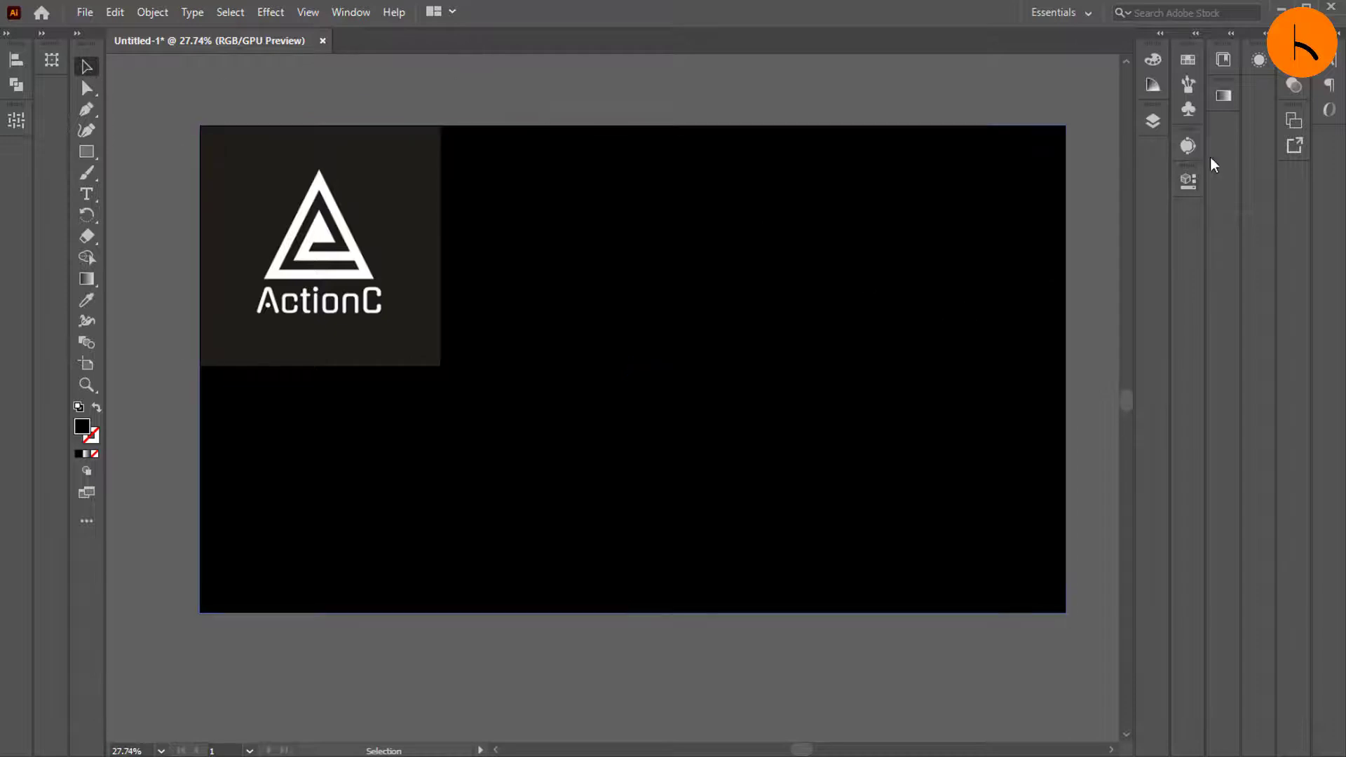
{"action": "left_click", "coordinate": [1155, 119]}
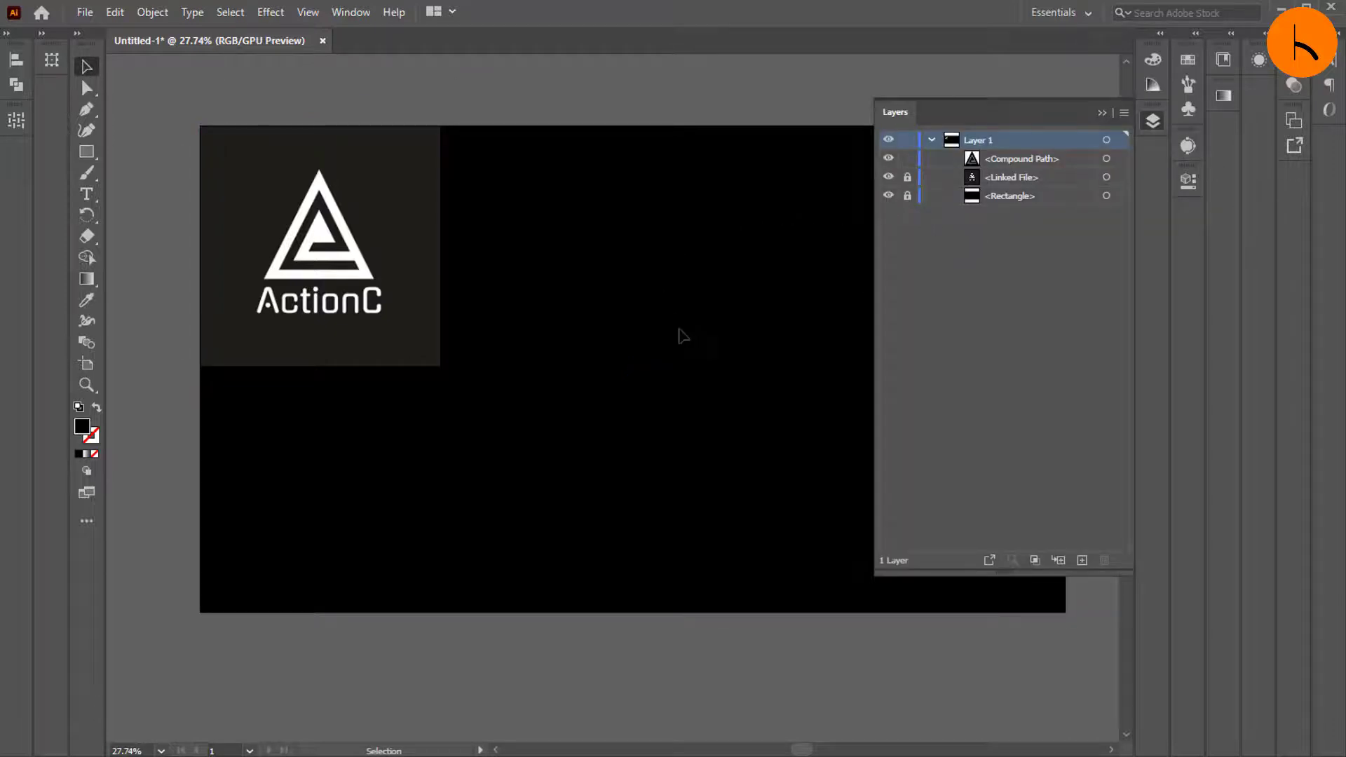
Recolour the triangular logo with the white sampled from the reference logo and deselect it
{"action": "left_click_drag", "start_coordinate": [563, 193], "coordinate": [873, 601]}
{"action": "key", "text": "i"}
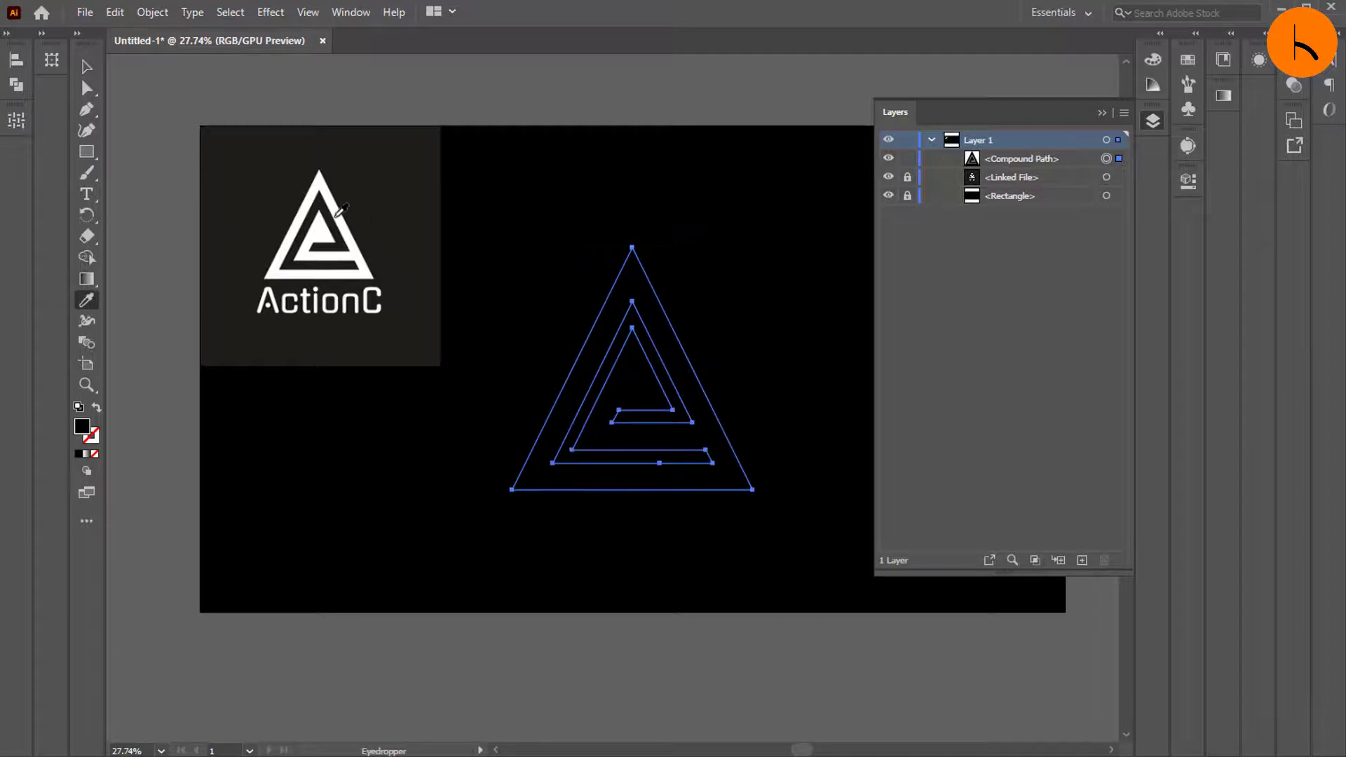
{"action": "left_click", "coordinate": [344, 211]}
{"action": "key", "text": "v"}
{"action": "left_click", "coordinate": [175, 62]}
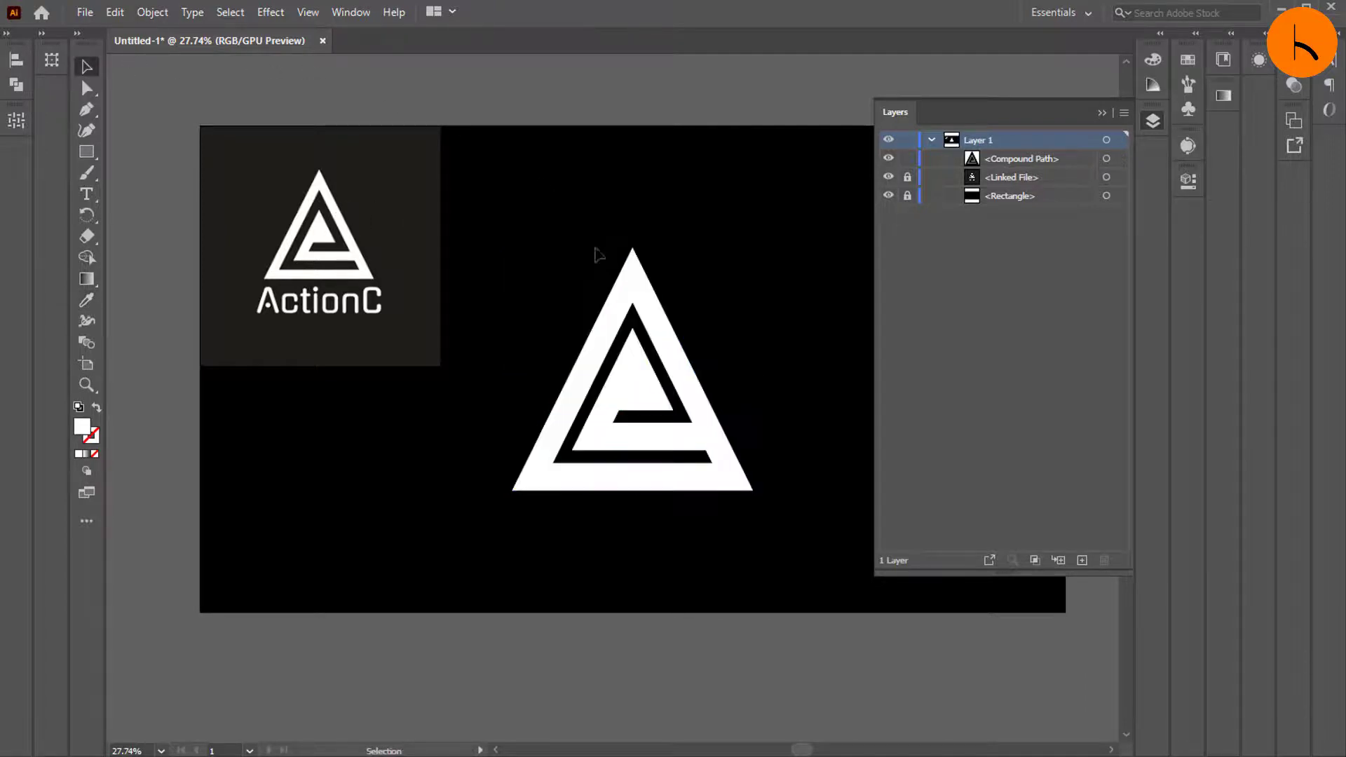
{"action": "left_click", "coordinate": [652, 368]}
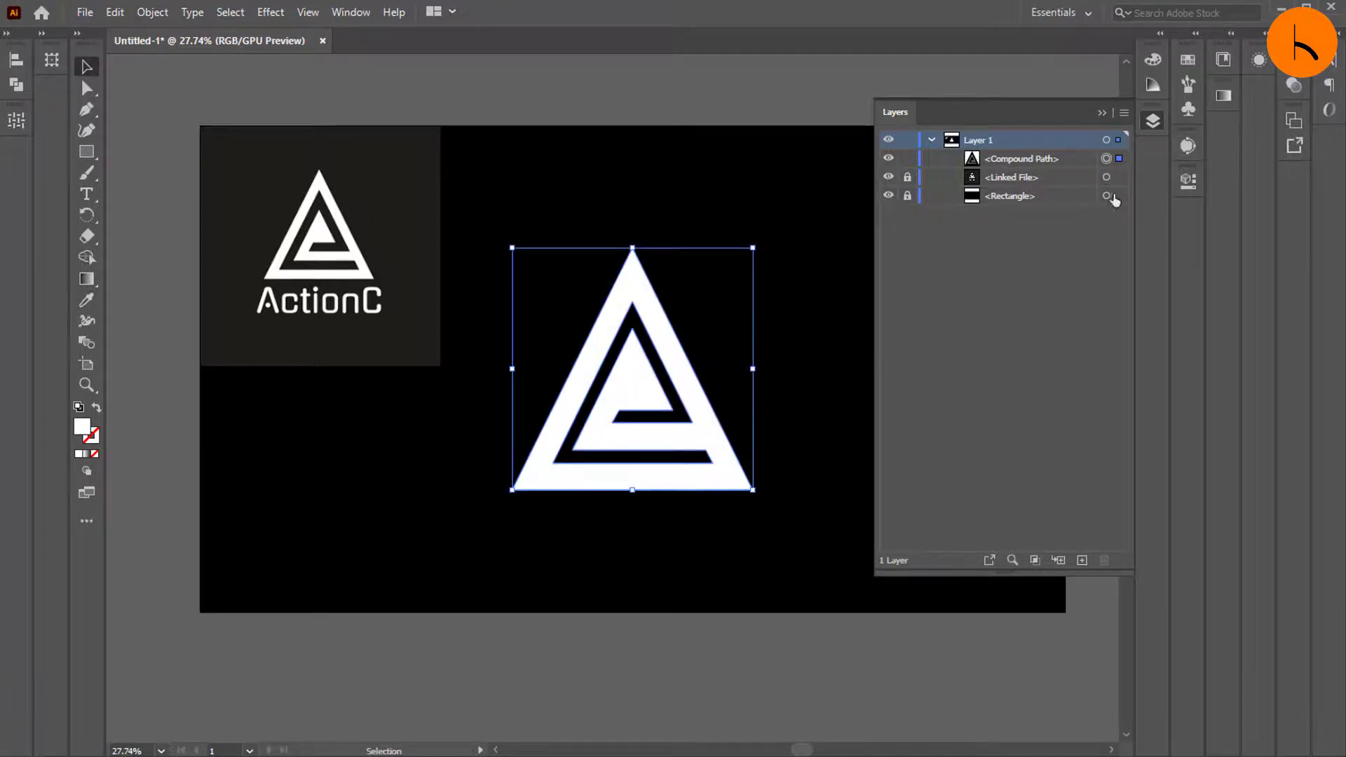
{"action": "left_click", "coordinate": [659, 148]}
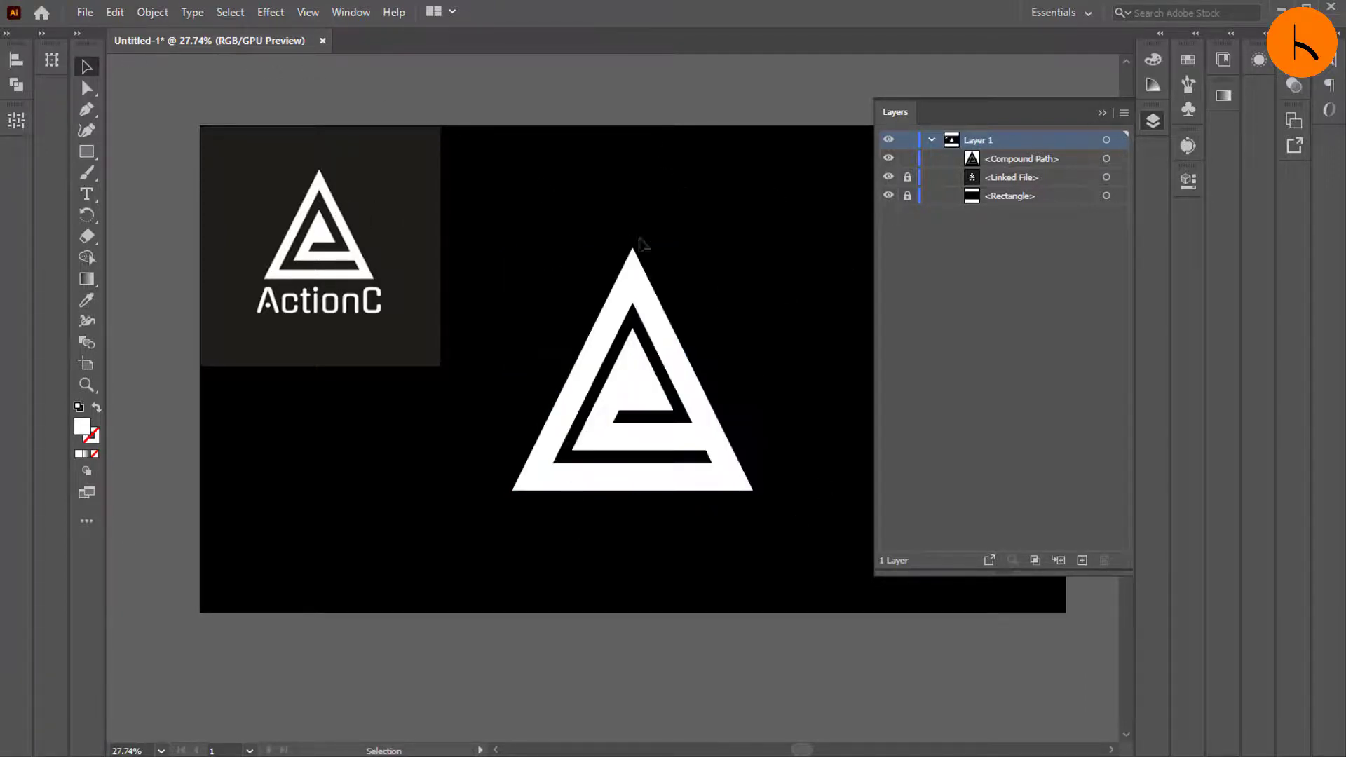
{"action": "left_click", "coordinate": [641, 391]}
{"action": "left_click", "coordinate": [784, 389]}
{"action": "scroll", "coordinate": [789, 389], "scroll_direction": "down", "scroll_amount": 1}
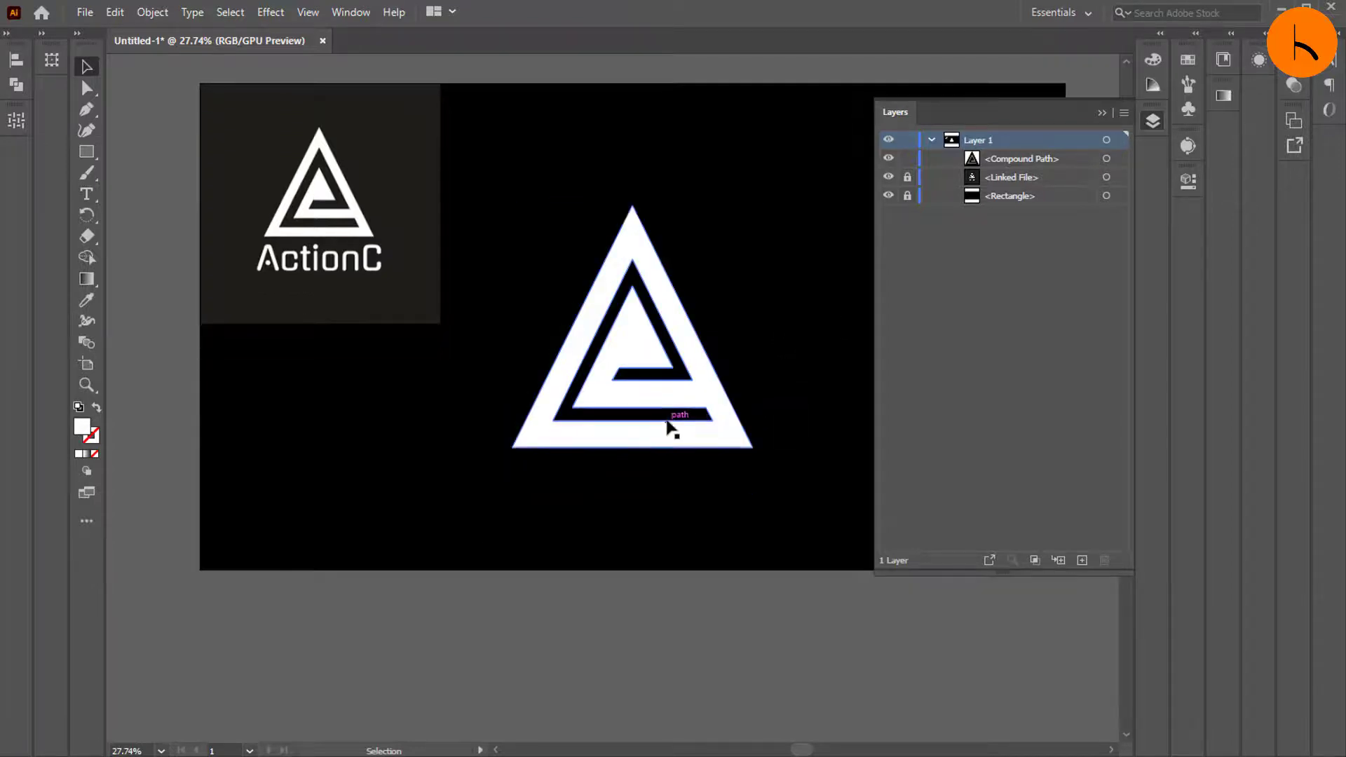
{"action": "left_click", "coordinate": [666, 424]}
{"action": "left_click", "coordinate": [735, 502]}
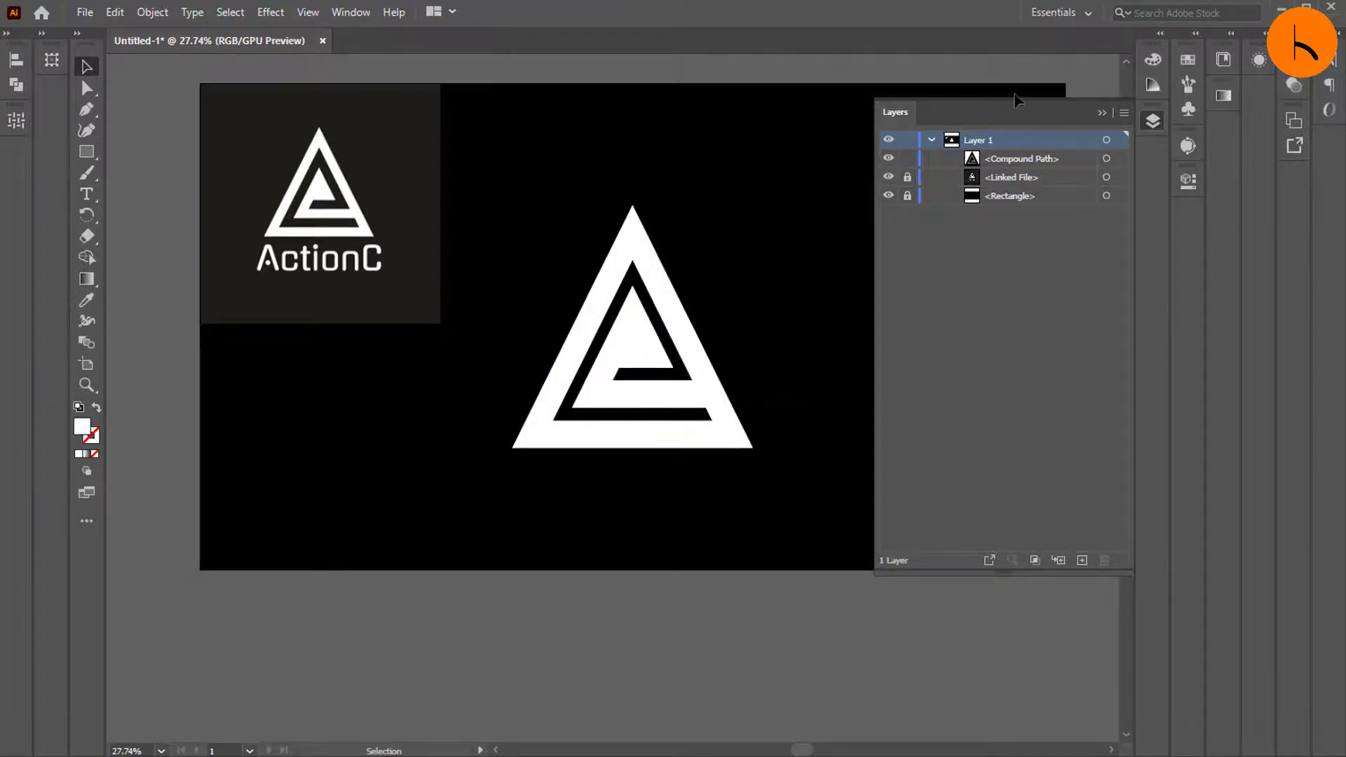
{"action": "left_click", "coordinate": [1103, 113]}
{"action": "scroll", "coordinate": [955, 244], "scroll_direction": "up", "scroll_amount": 1}
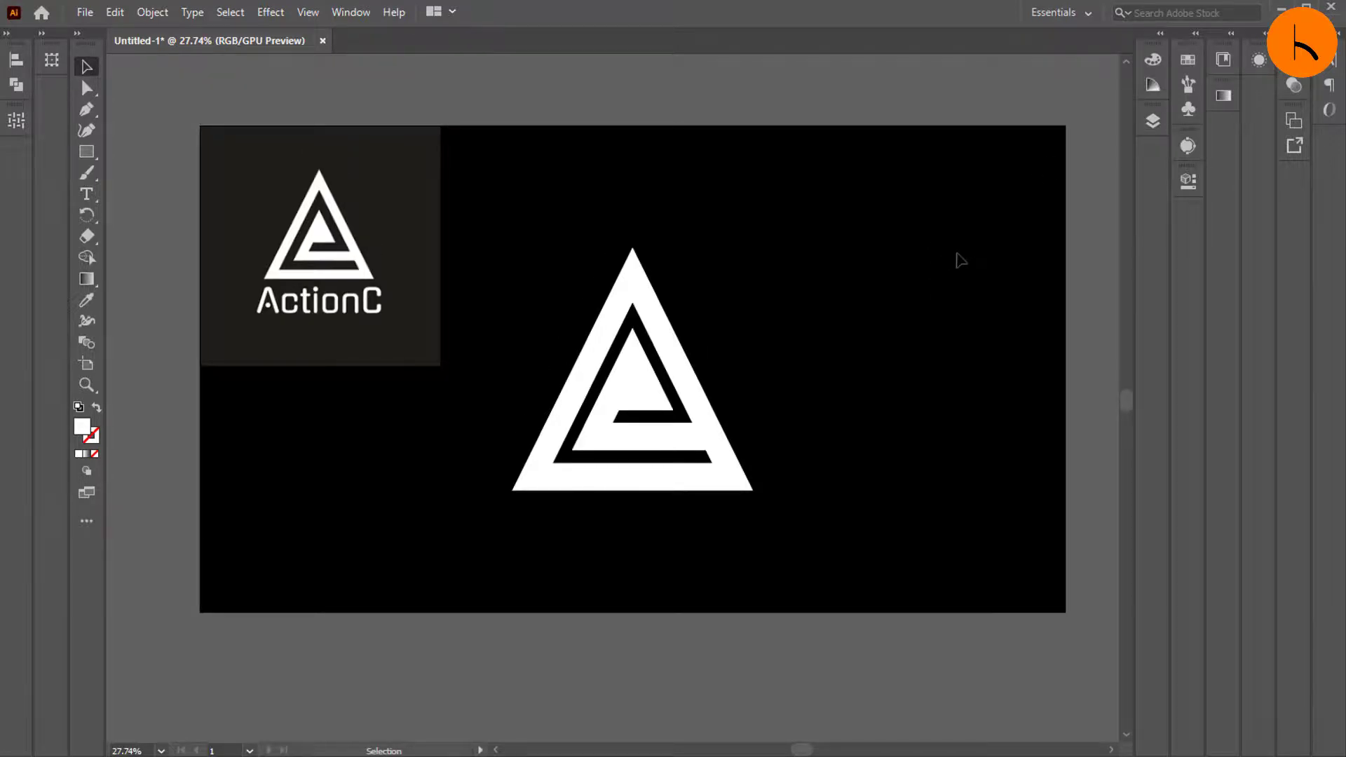
{"action": "left_click", "coordinate": [1188, 181]}
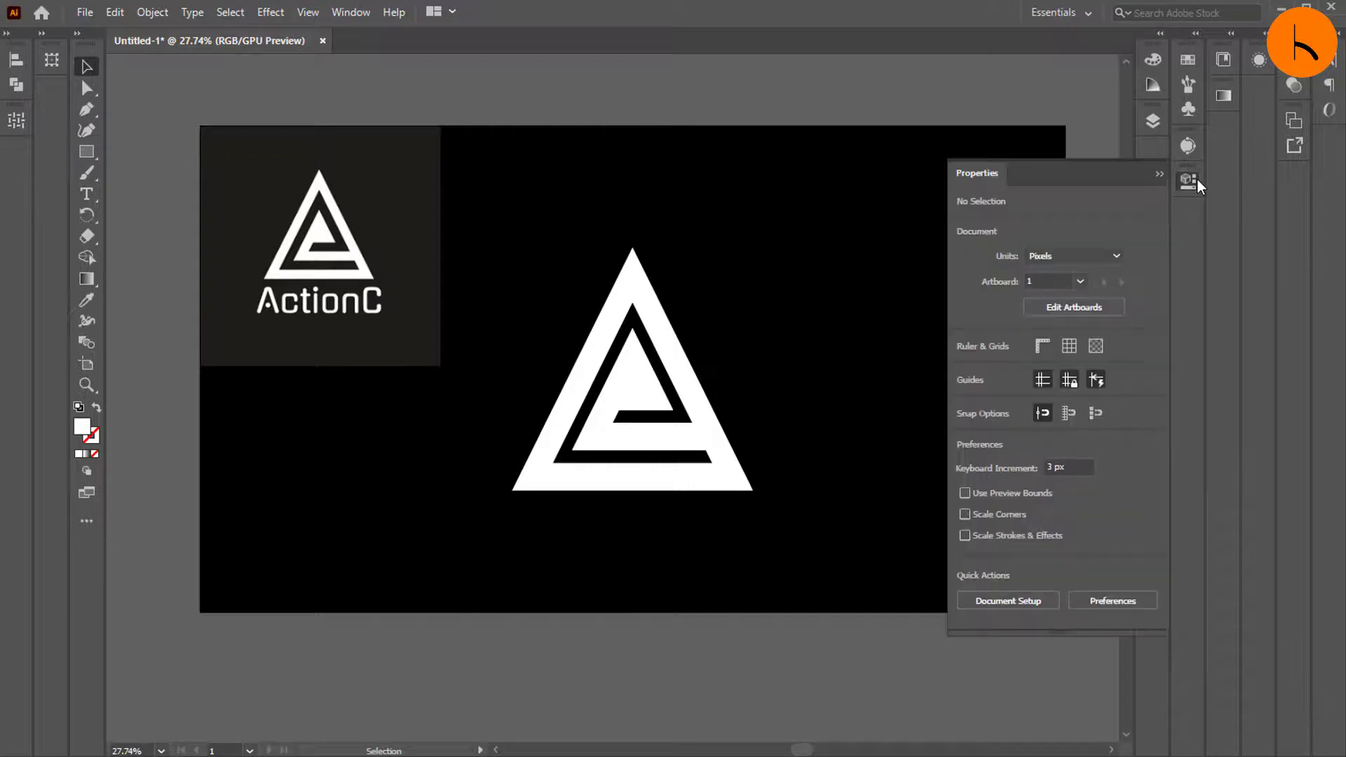
{"action": "left_click", "coordinate": [1187, 184]}
Add a black stroke to the triangular logo and raise its weight to 8 pt
{"action": "left_click", "coordinate": [690, 397]}
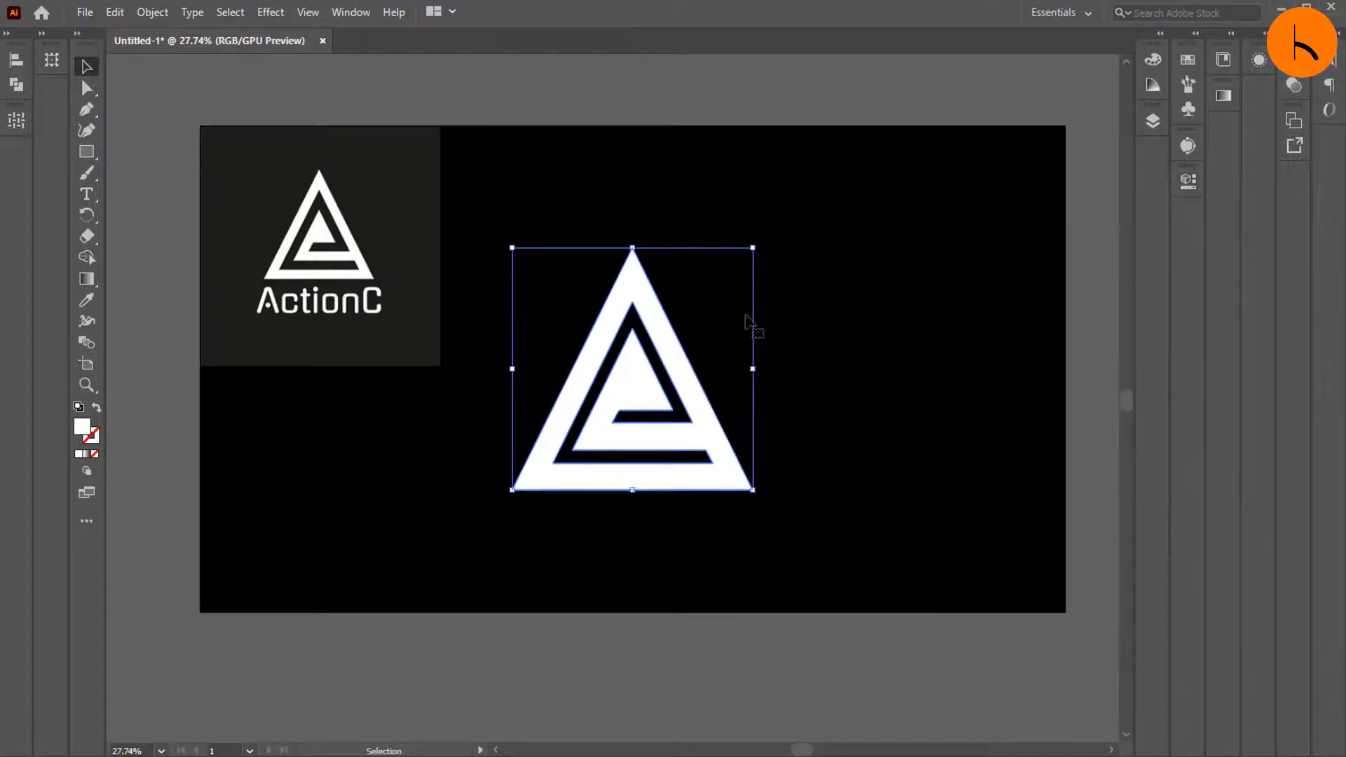
{"action": "left_click", "coordinate": [1153, 121]}
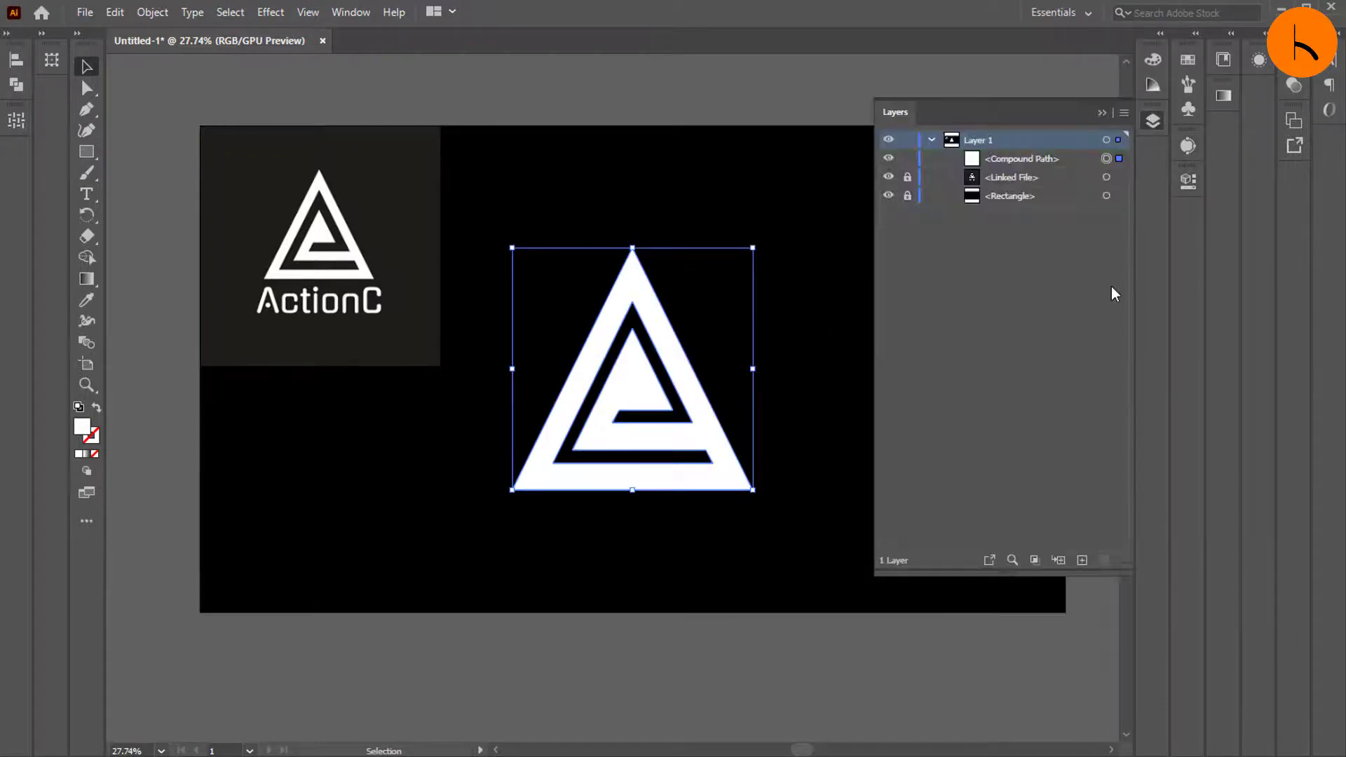
{"action": "left_click", "coordinate": [1188, 182]}
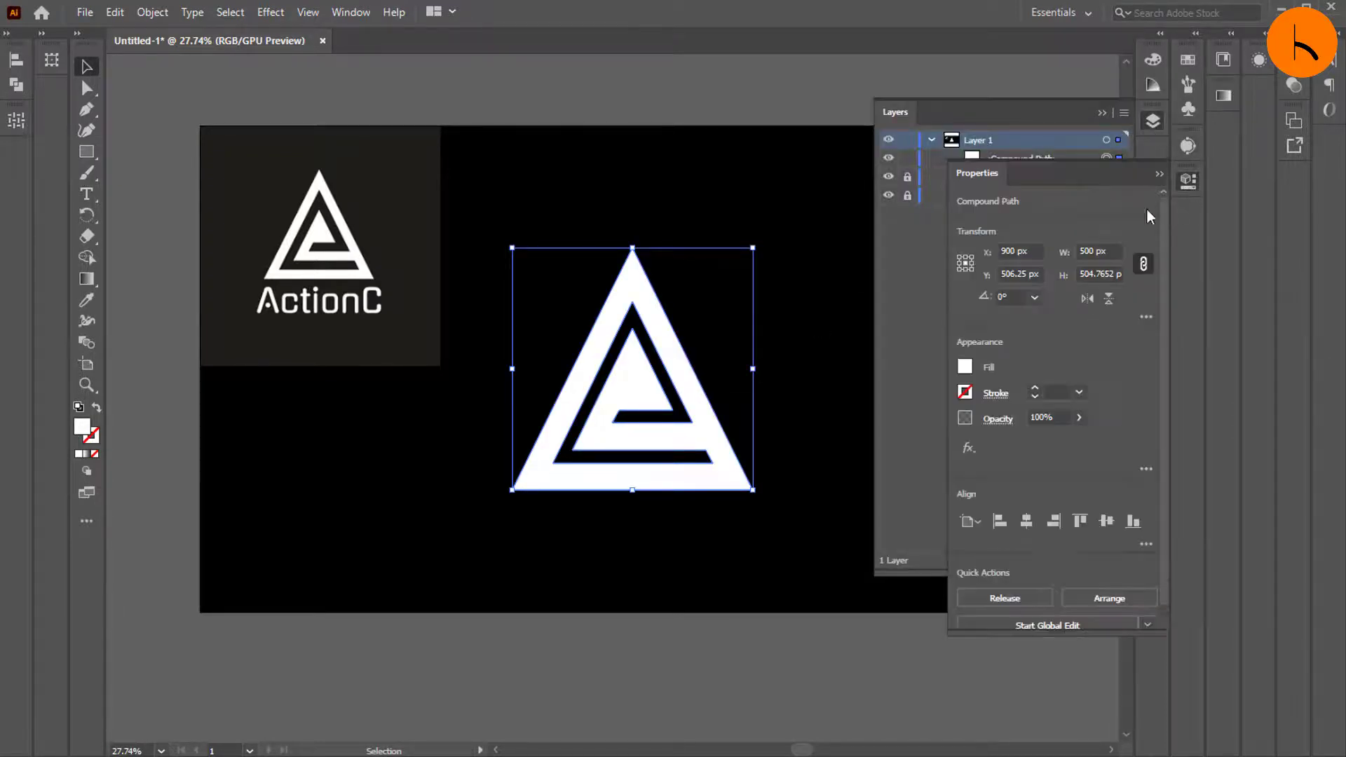
{"action": "left_click", "coordinate": [1036, 390]}
{"action": "left_click", "coordinate": [1036, 390]}
{"action": "left_click", "coordinate": [1036, 390]}
{"action": "left_click", "coordinate": [1036, 390]}
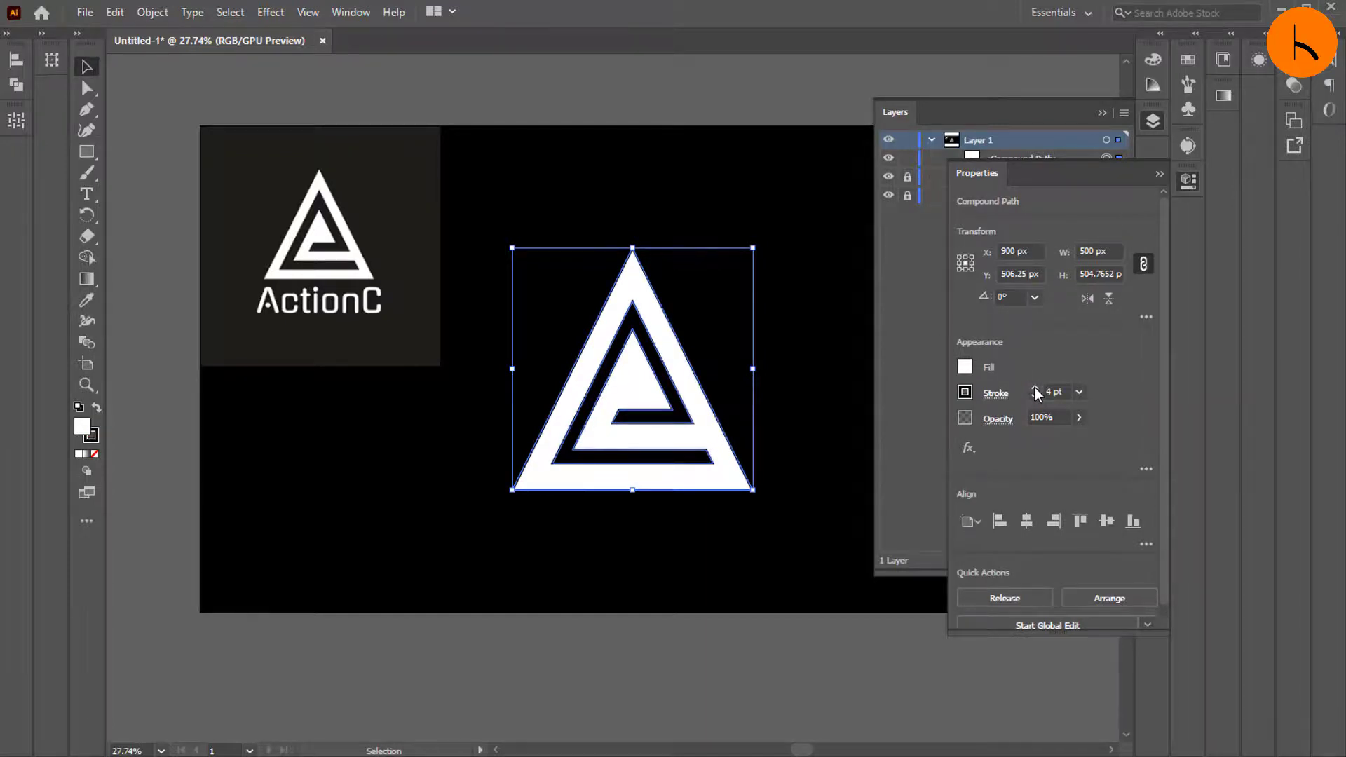
{"action": "left_click", "coordinate": [1036, 390]}
{"action": "left_click", "coordinate": [1036, 390]}
{"action": "left_click", "coordinate": [652, 112]}
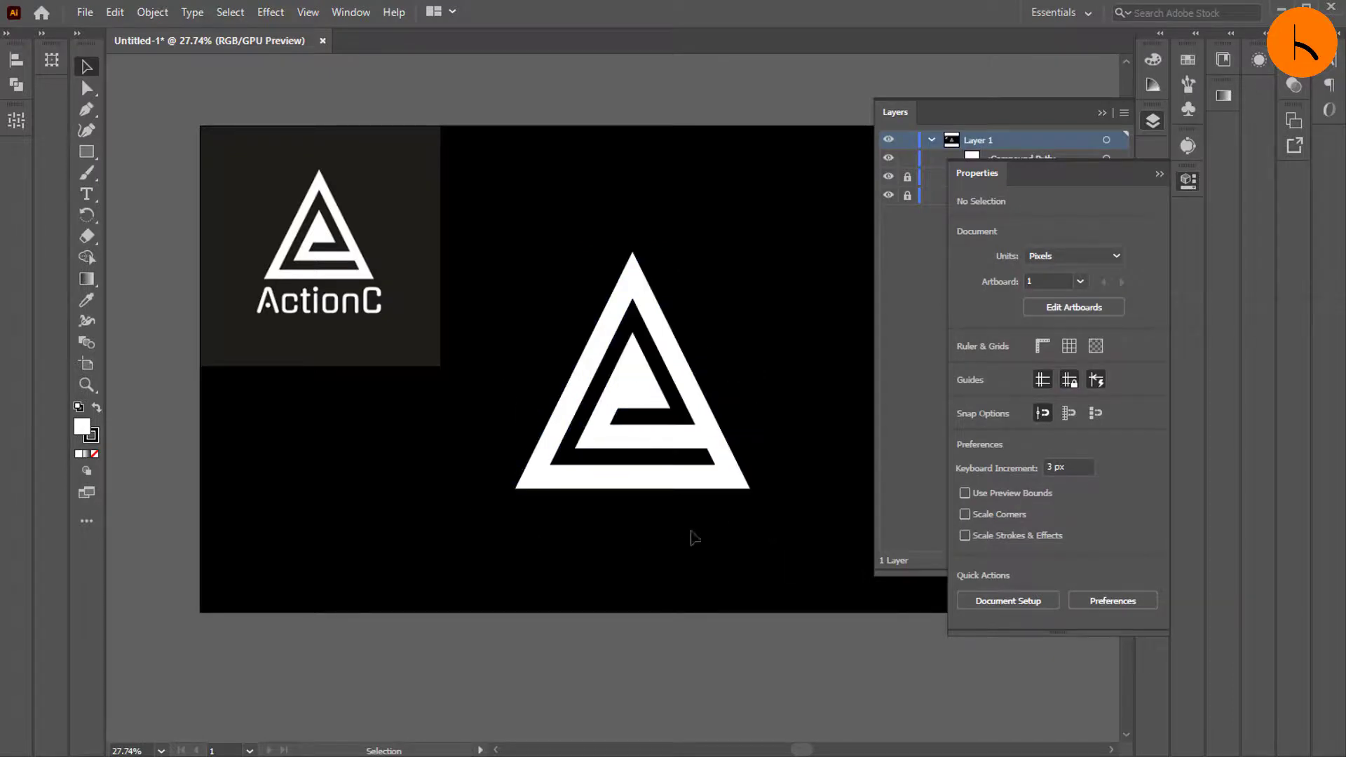
{"action": "left_click", "coordinate": [610, 431]}
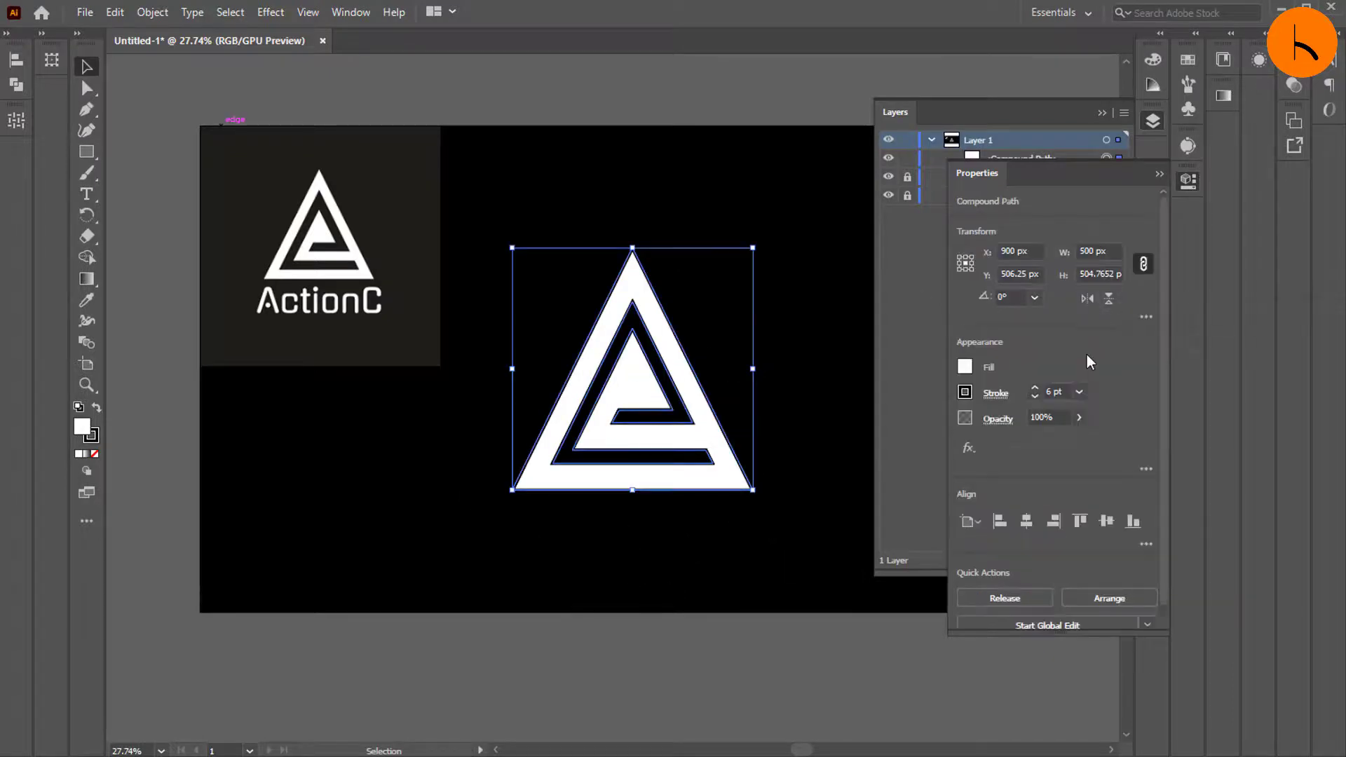
Make a compound path of the stroked triangular logo and expand its fill and stroke
{"action": "left_click", "coordinate": [153, 13]}
{"action": "mouse_move", "coordinate": [326, 635]}
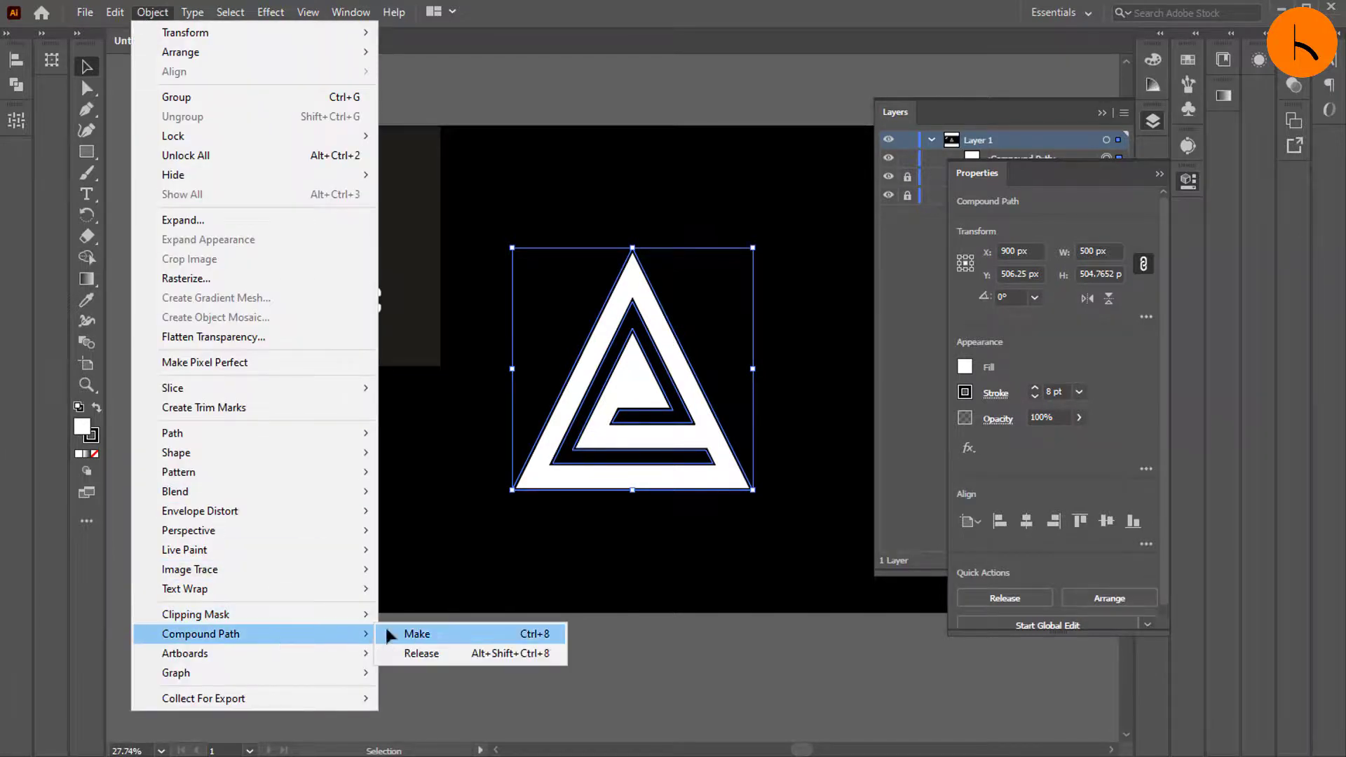
{"action": "left_click", "coordinate": [417, 634]}
{"action": "left_click", "coordinate": [154, 13]}
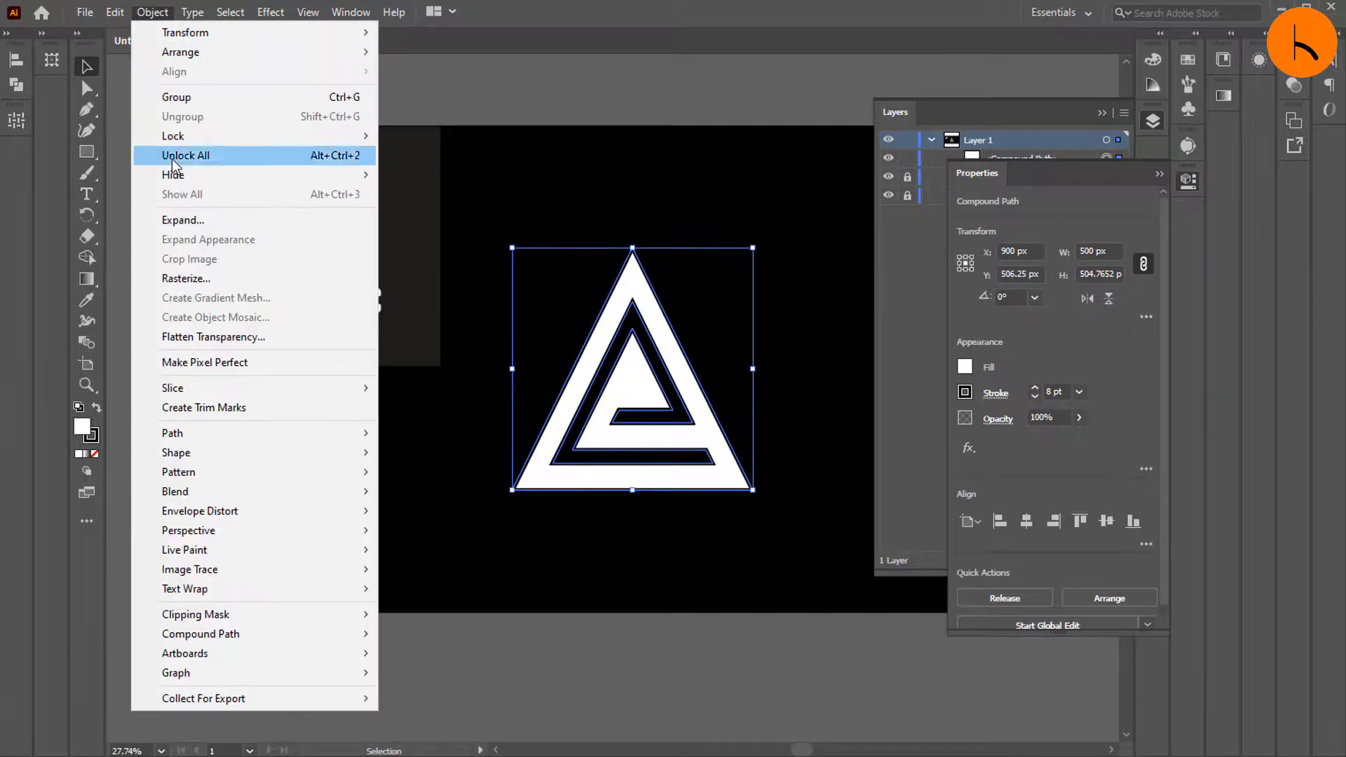
{"action": "left_click", "coordinate": [168, 221]}
{"action": "left_click", "coordinate": [691, 531]}
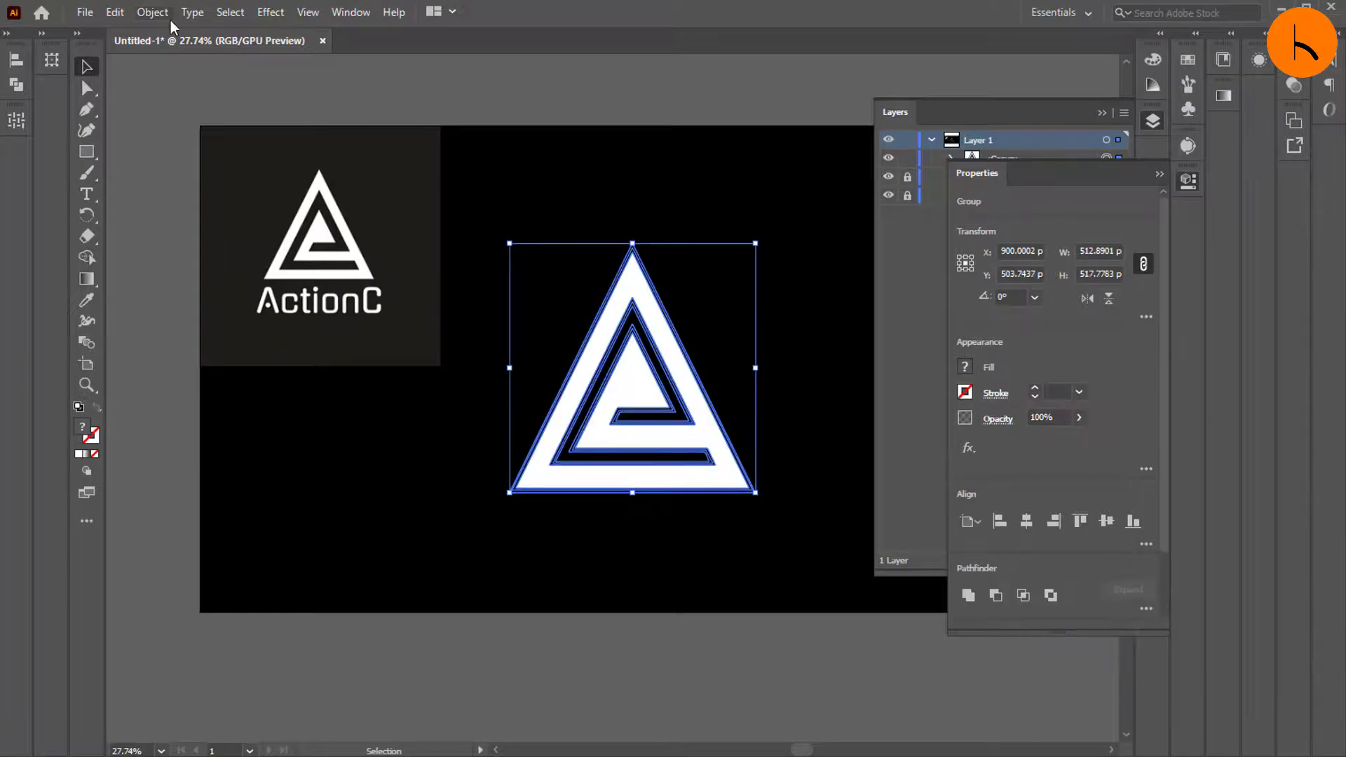
Try to unite the expanded logo's fill and outline shapes with Pathfinder
{"action": "left_click", "coordinate": [343, 12]}
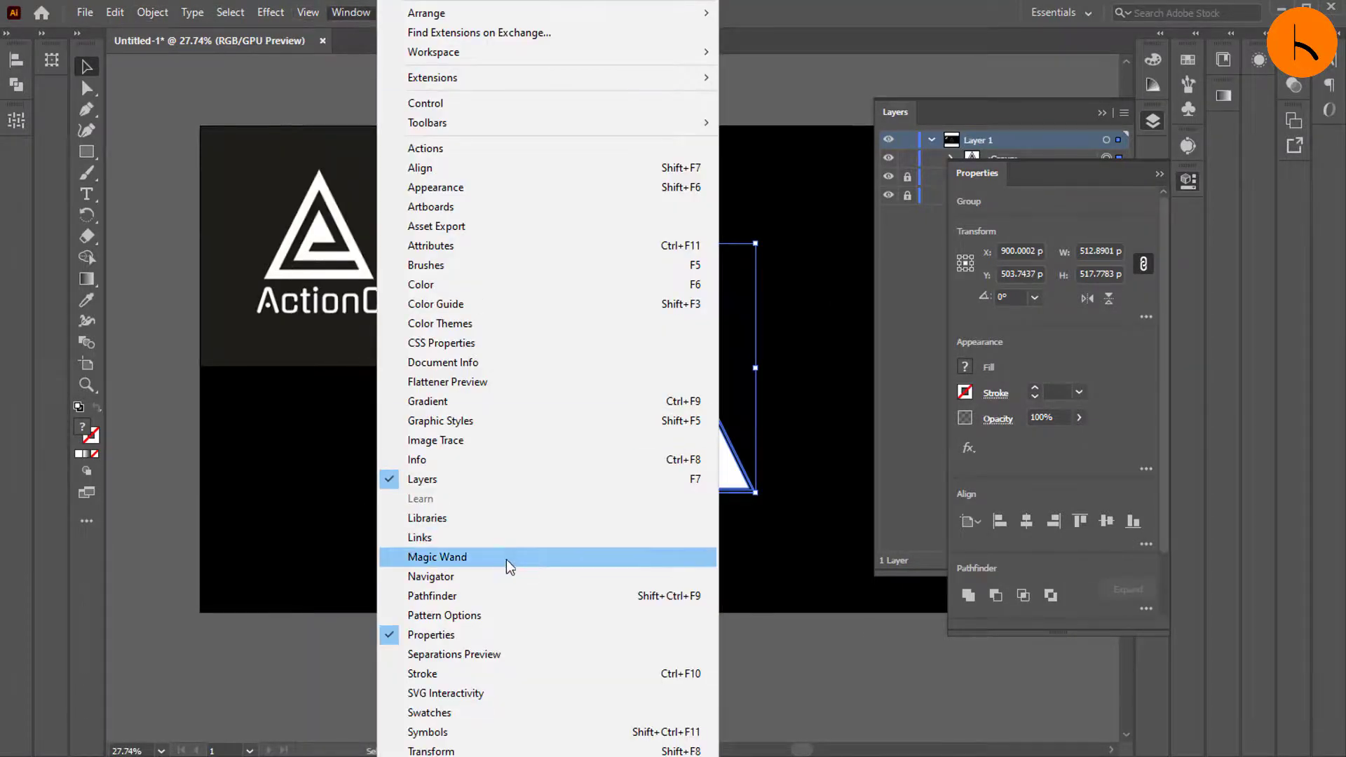
{"action": "left_click", "coordinate": [490, 596]}
{"action": "left_click", "coordinate": [49, 99]}
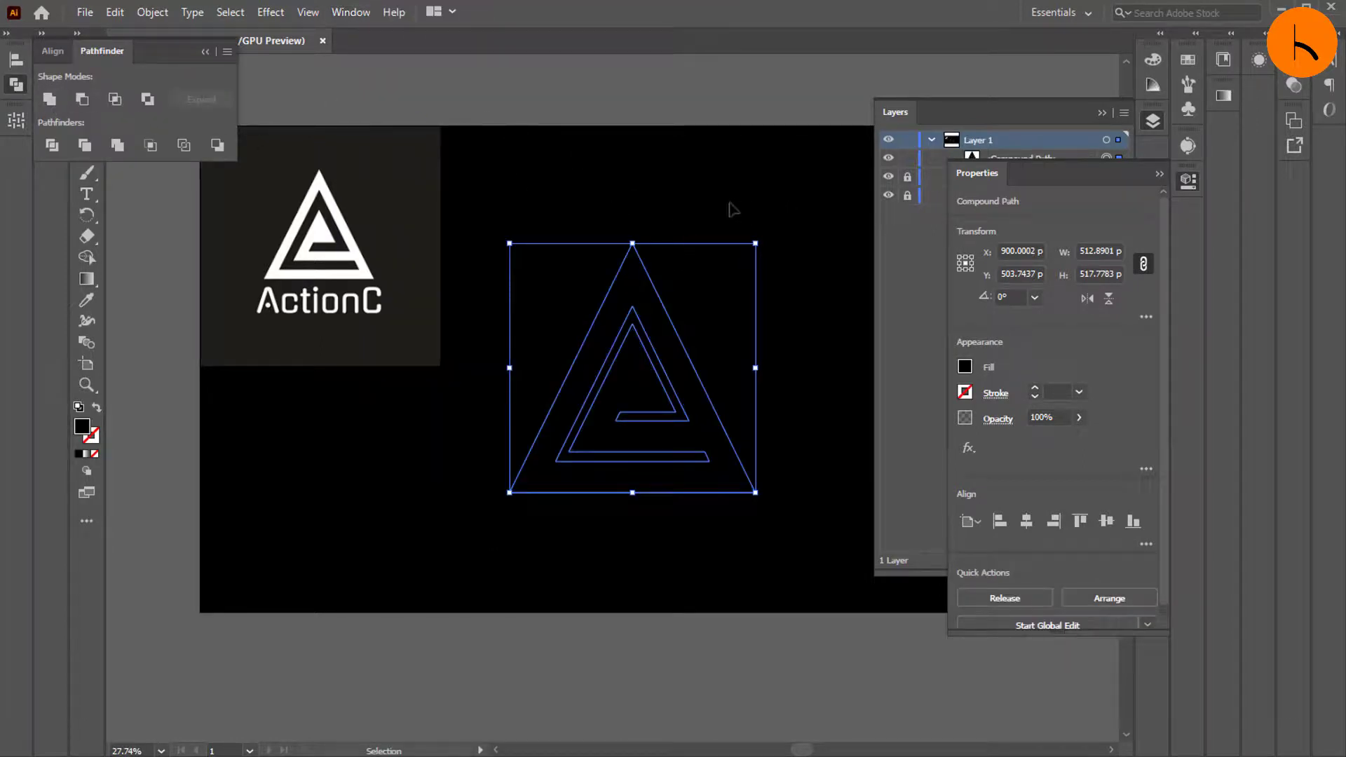
{"action": "key", "text": "ctrl+z"}
{"action": "left_click", "coordinate": [782, 337]}
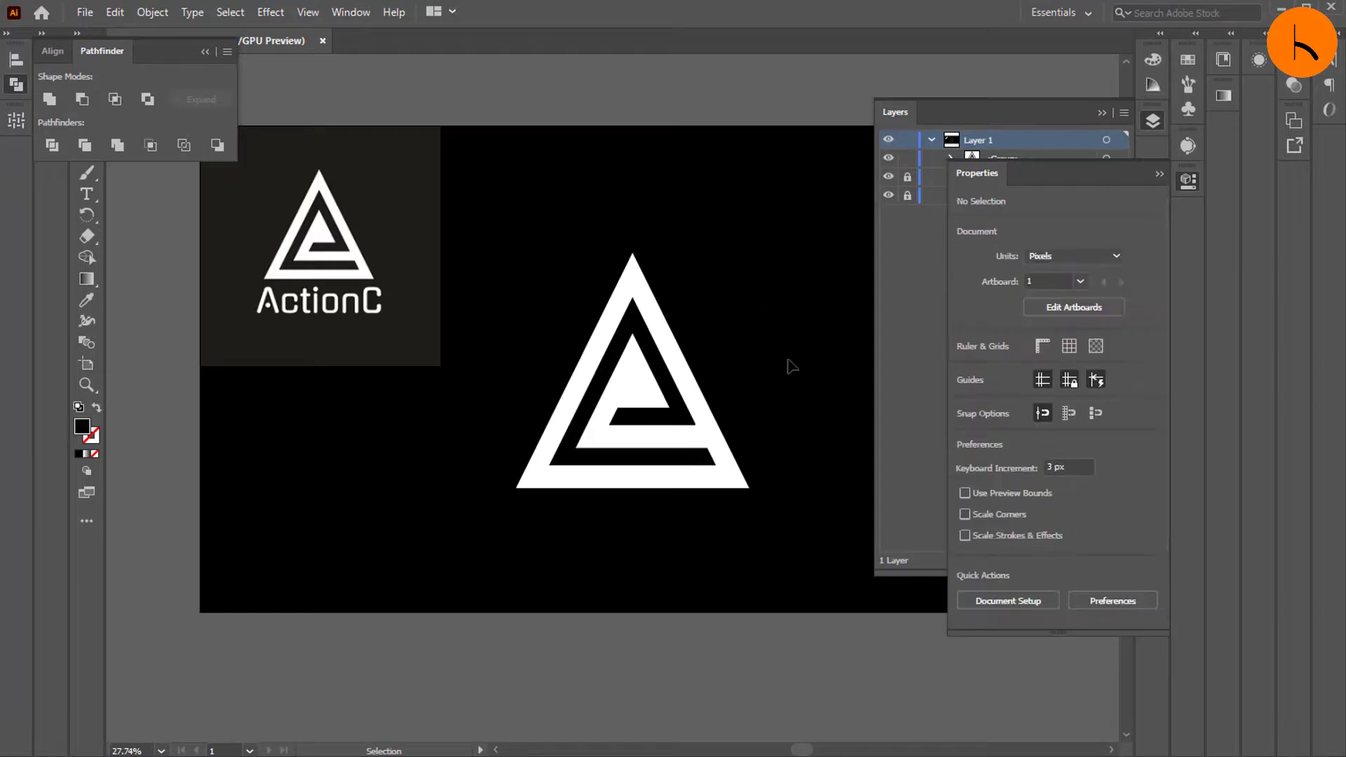
{"action": "left_click", "coordinate": [205, 52]}
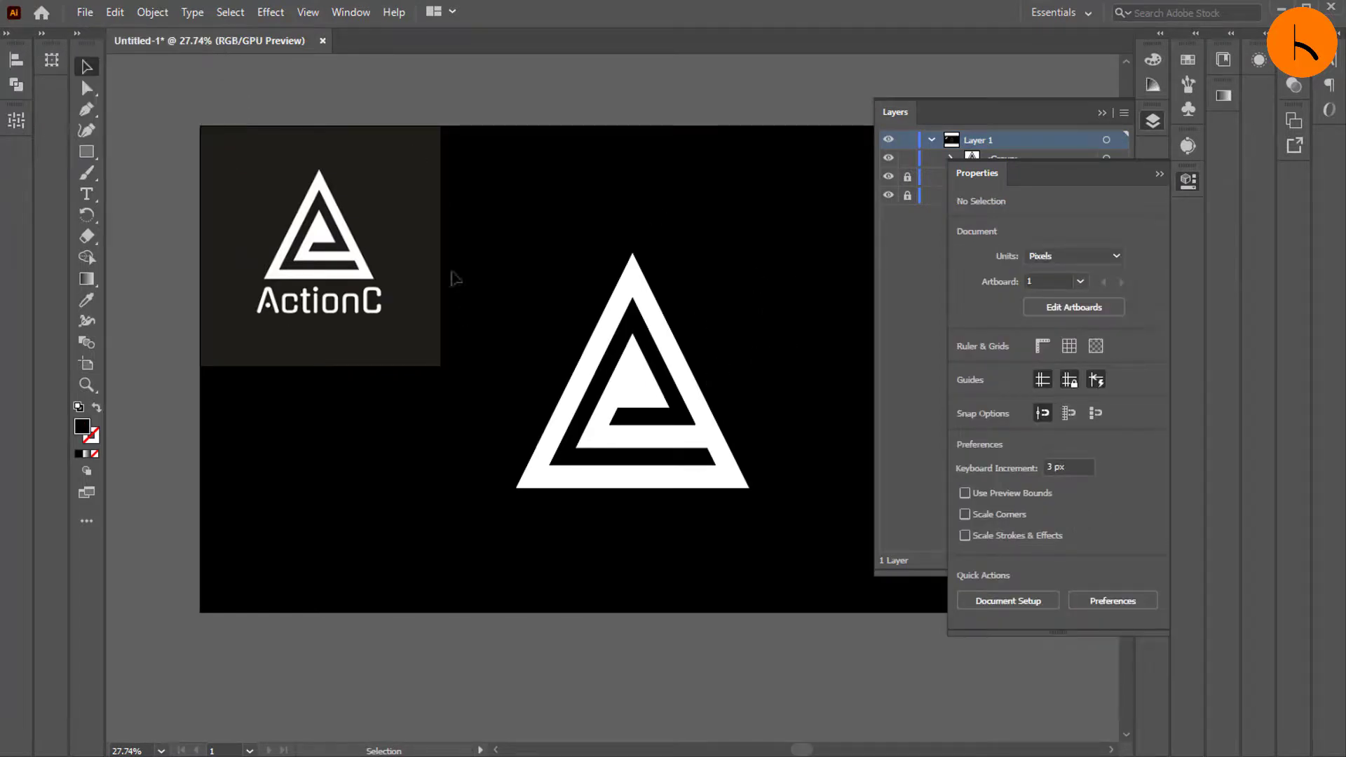
Place a point text object on the black background below the triangular logo and set its font size to 100 pt
{"action": "left_click", "coordinate": [86, 385]}
{"action": "mouse_move", "coordinate": [331, 321]}
{"action": "left_mouse_down"}
{"action": "mouse_move", "coordinate": [465, 346]}
{"action": "mouse_move", "coordinate": [251, 350]}
{"action": "mouse_move", "coordinate": [271, 361]}
{"action": "left_mouse_up"}
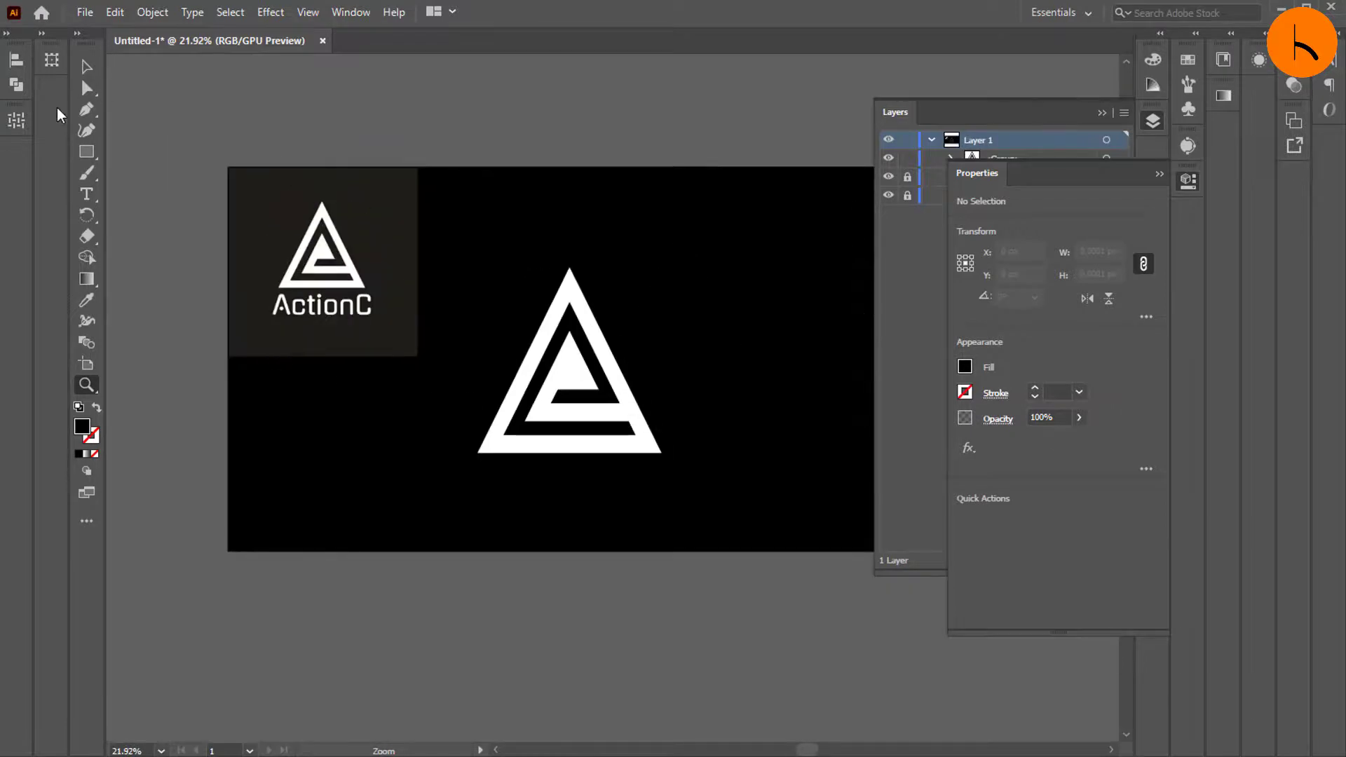
{"action": "left_click", "coordinate": [86, 177]}
{"action": "left_click", "coordinate": [87, 195]}
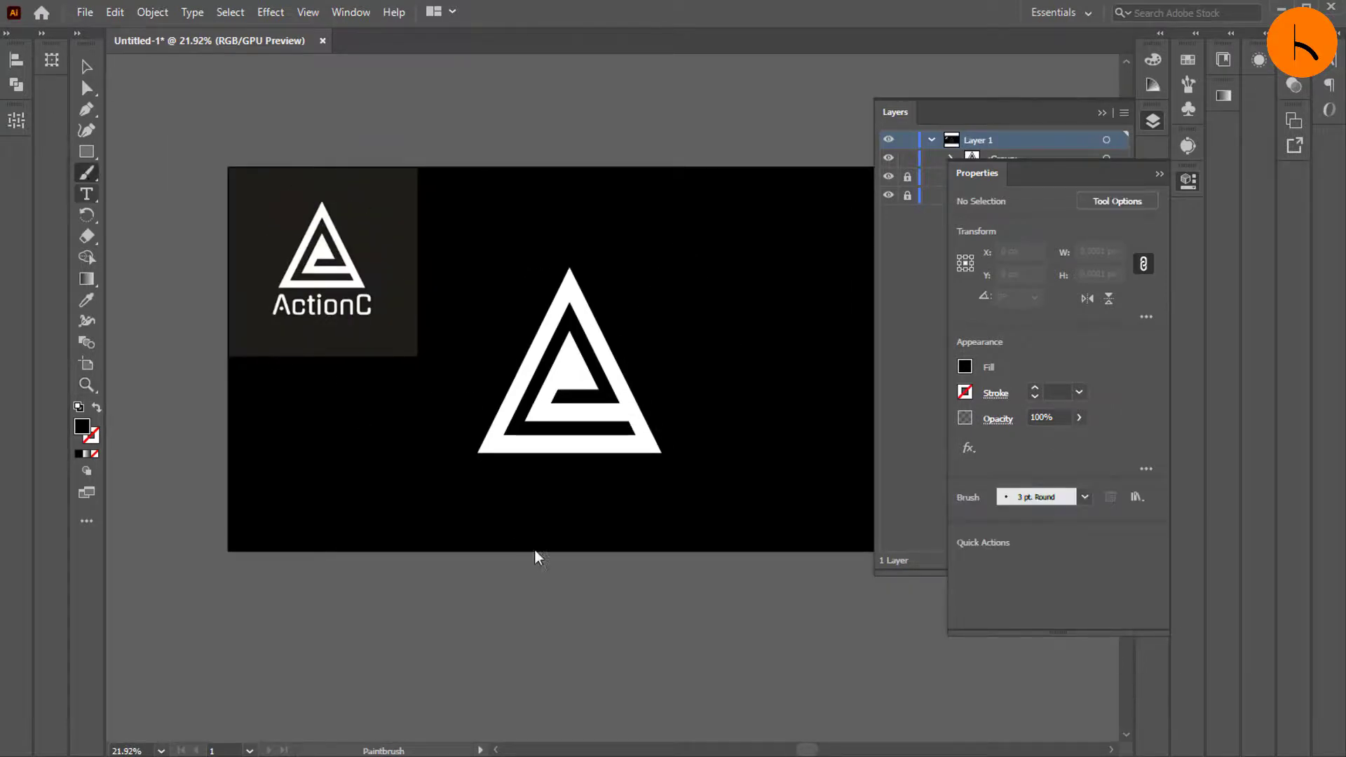
{"action": "left_click", "coordinate": [561, 500]}
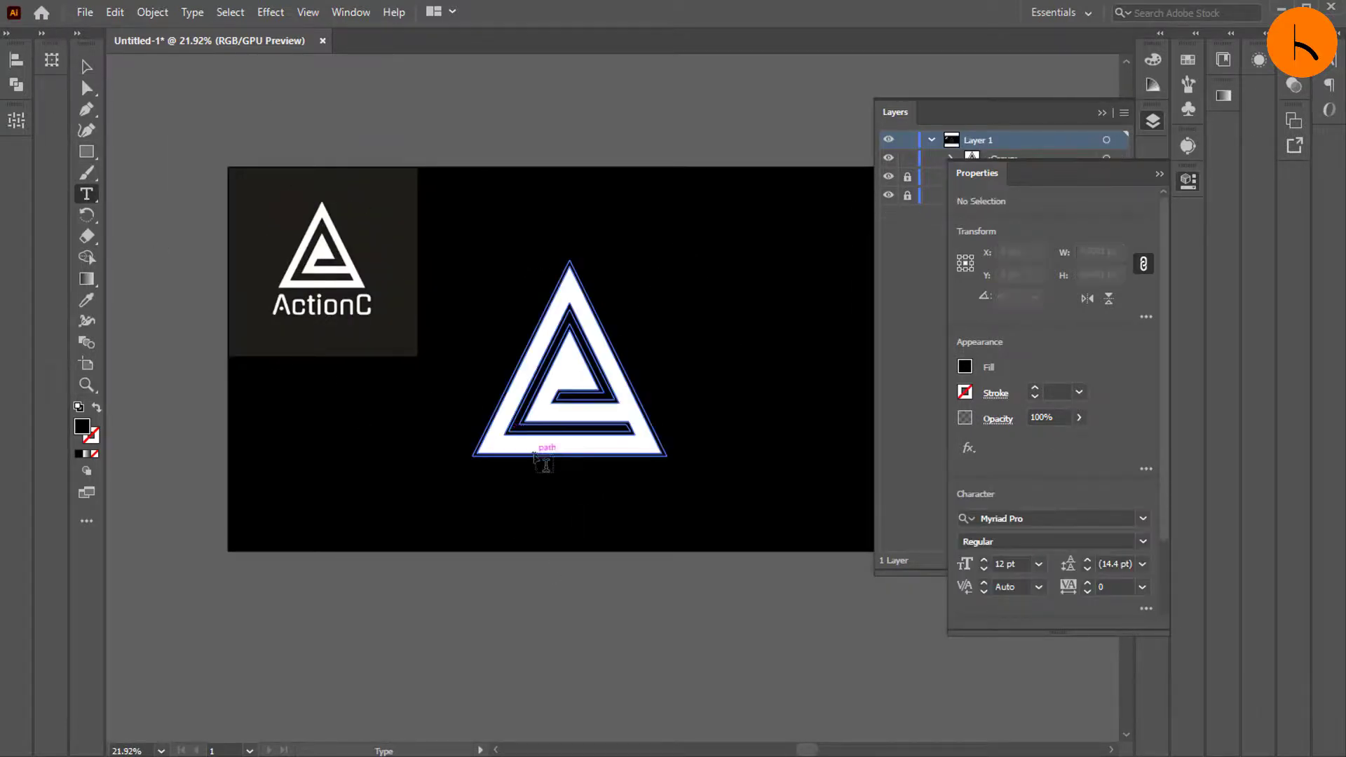
{"action": "left_click", "coordinate": [525, 510]}
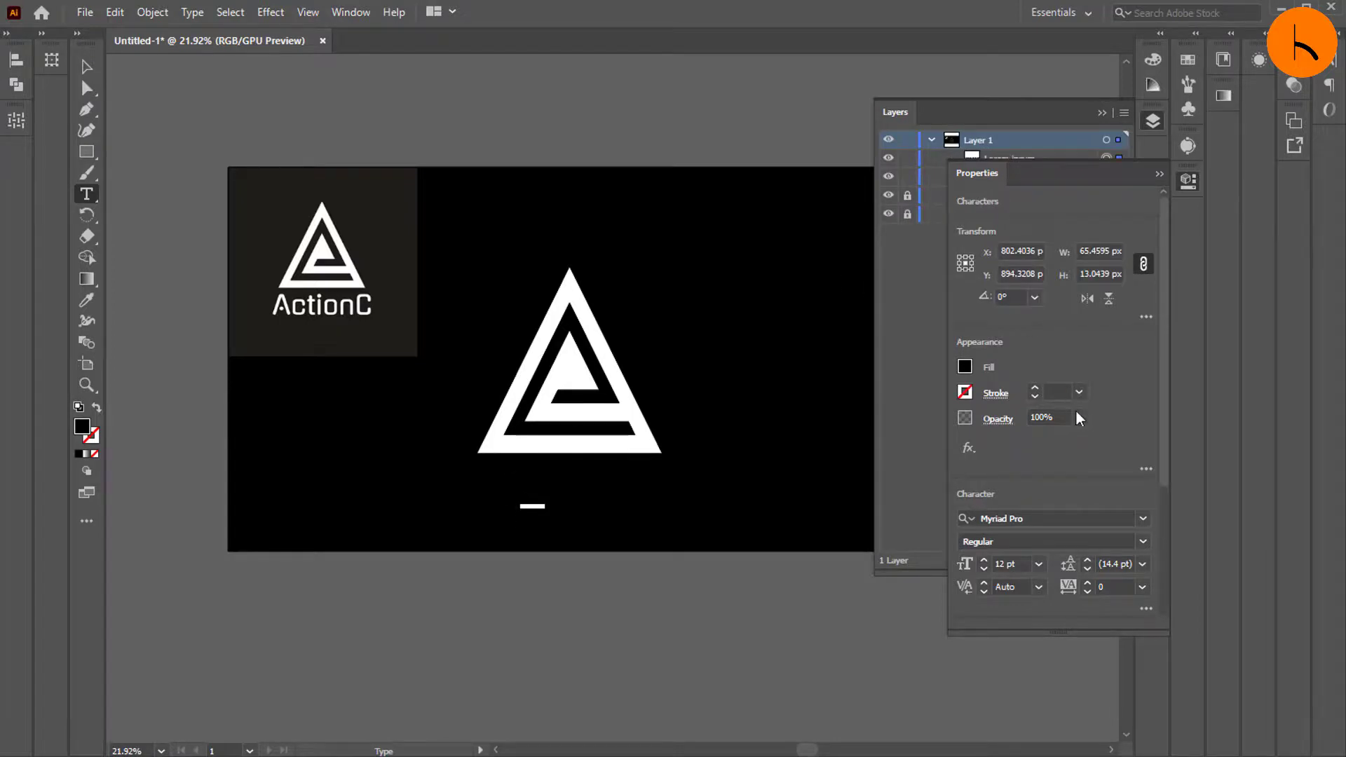
{"action": "left_click", "coordinate": [1021, 565]}
{"action": "type", "text": "10"}
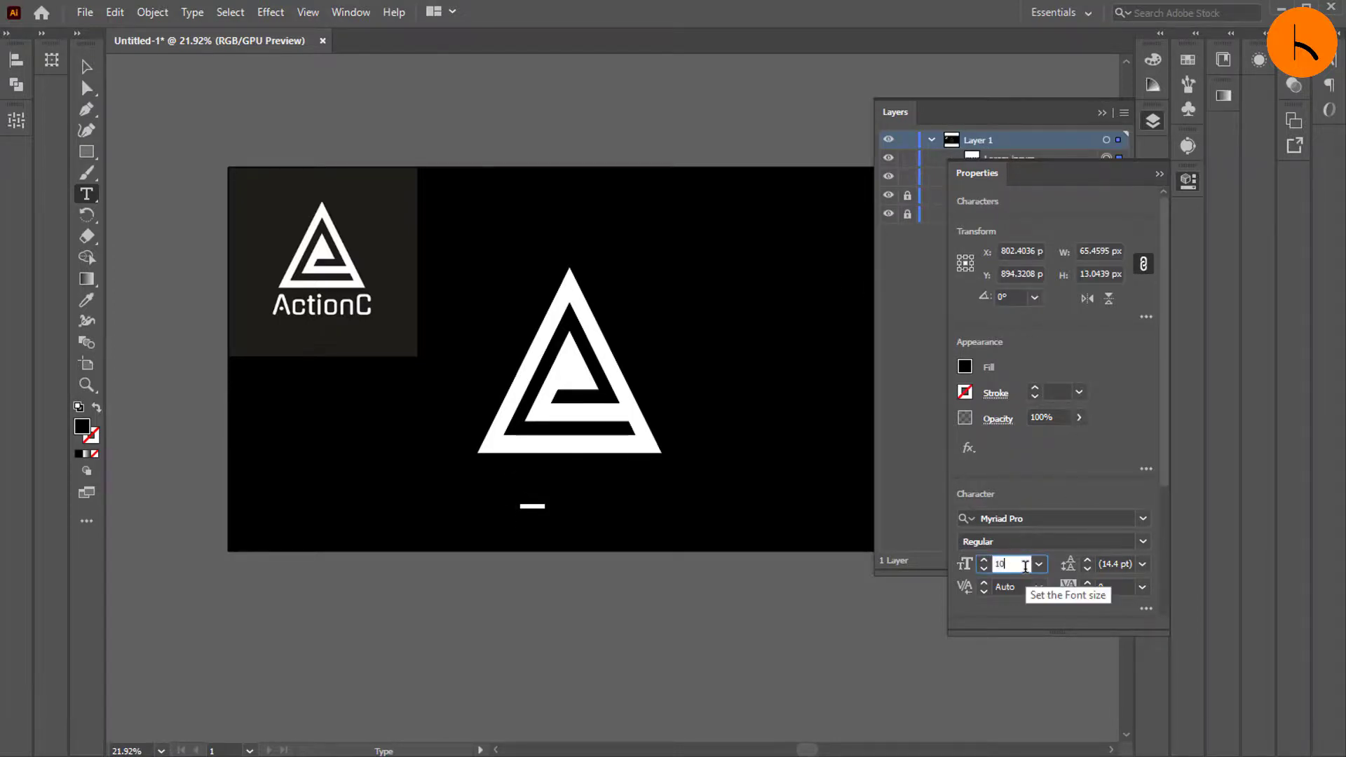
{"action": "type", "text": "0"}
{"action": "key", "text": "Return"}
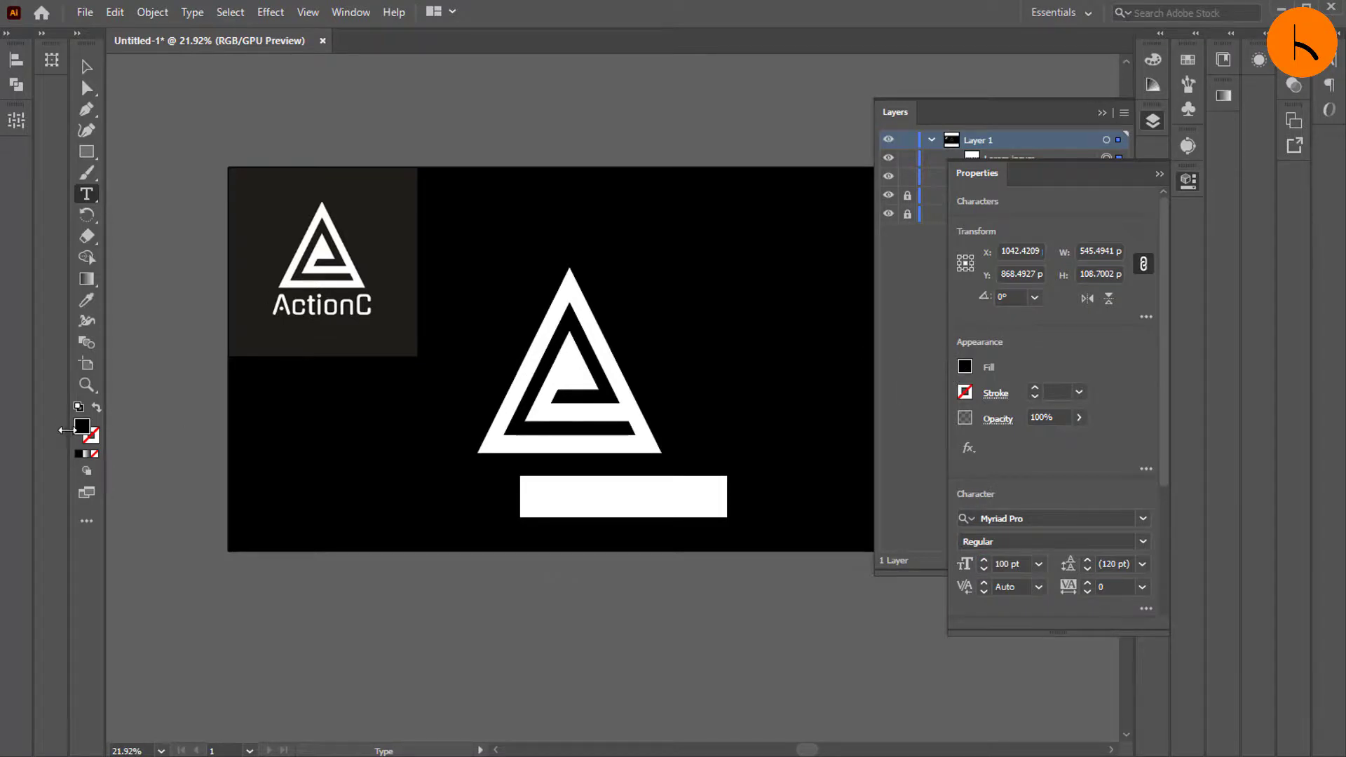
Colour the placeholder text white with hex value FFFFFF and replace its wording with "Action H"
{"action": "double_click", "coordinate": [84, 431]}
{"action": "type", "text": "ffffff"}
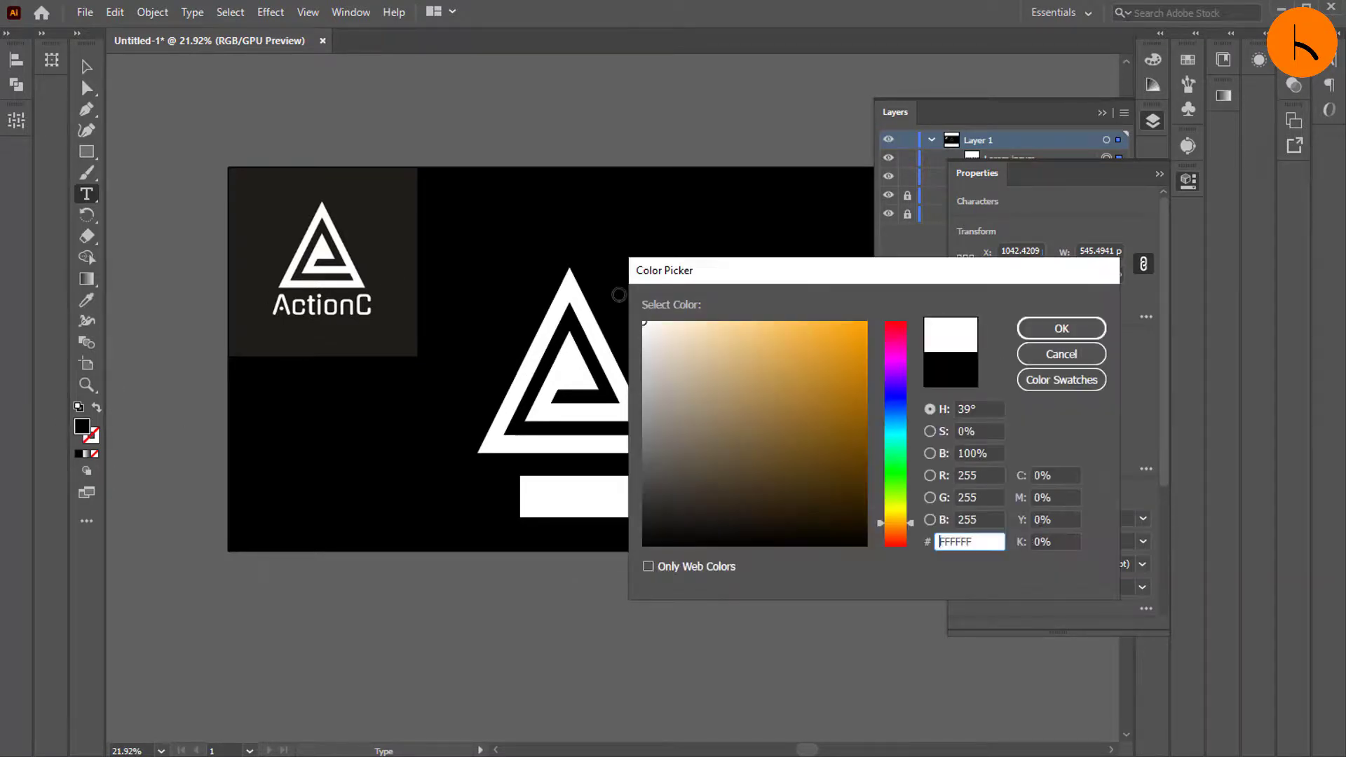
{"action": "left_click", "coordinate": [1059, 324]}
{"action": "left_click", "coordinate": [634, 504]}
{"action": "key", "text": "ctrl+a"}
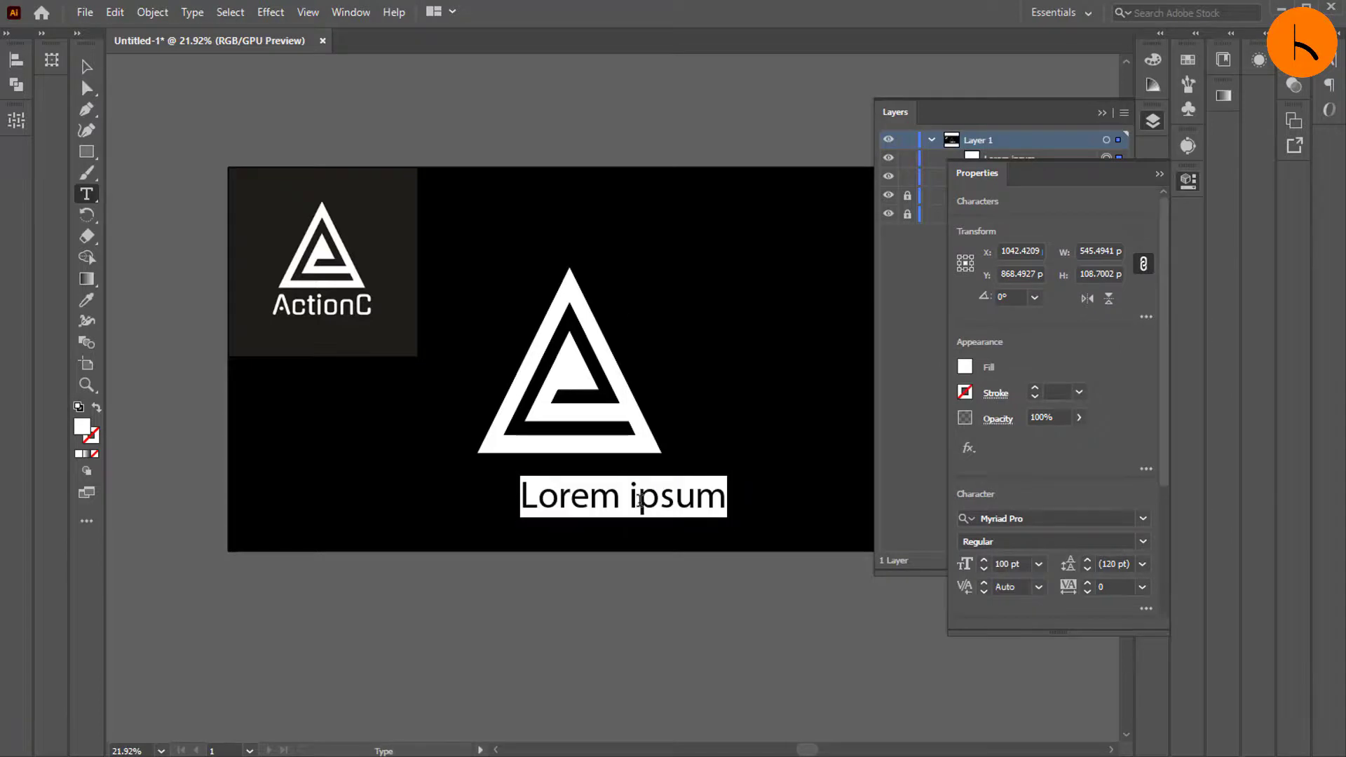
{"action": "type", "text": "Ac"}
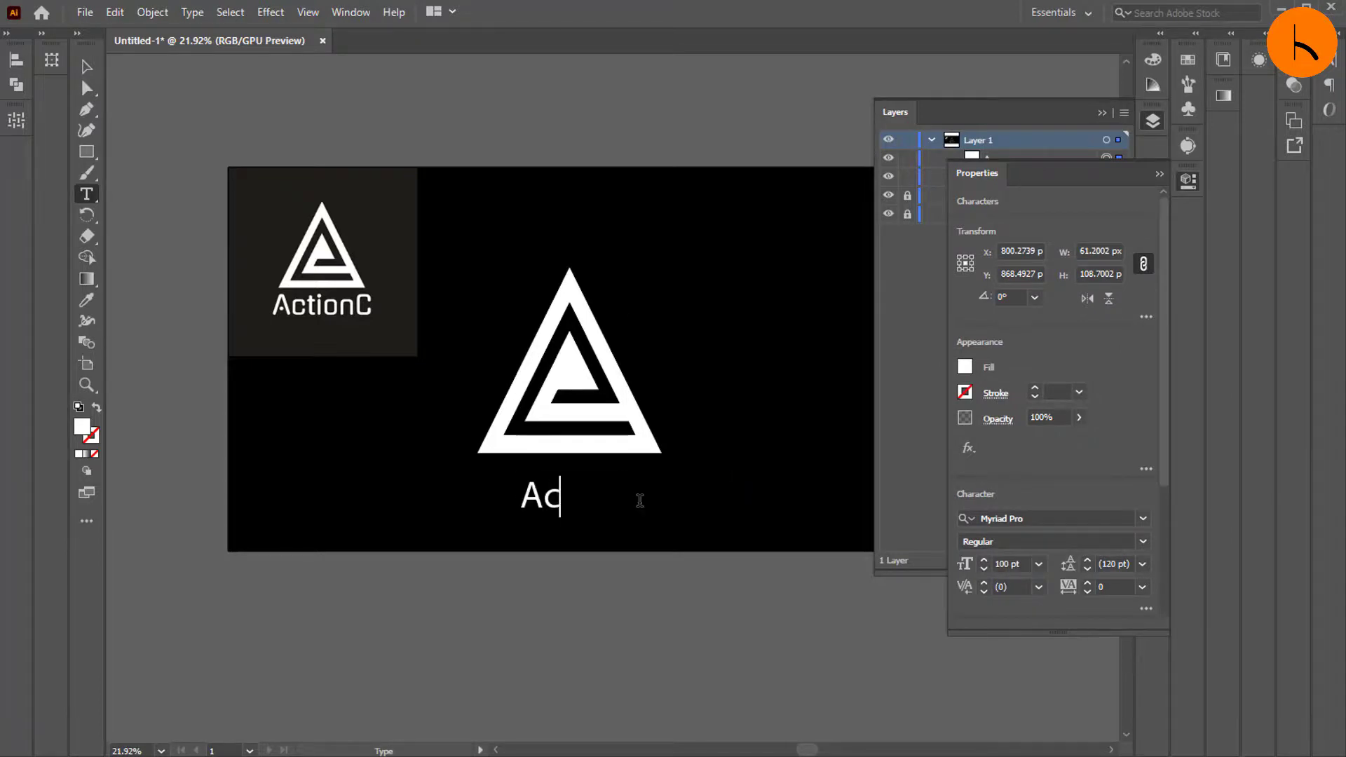
{"action": "type", "text": "tion H"}
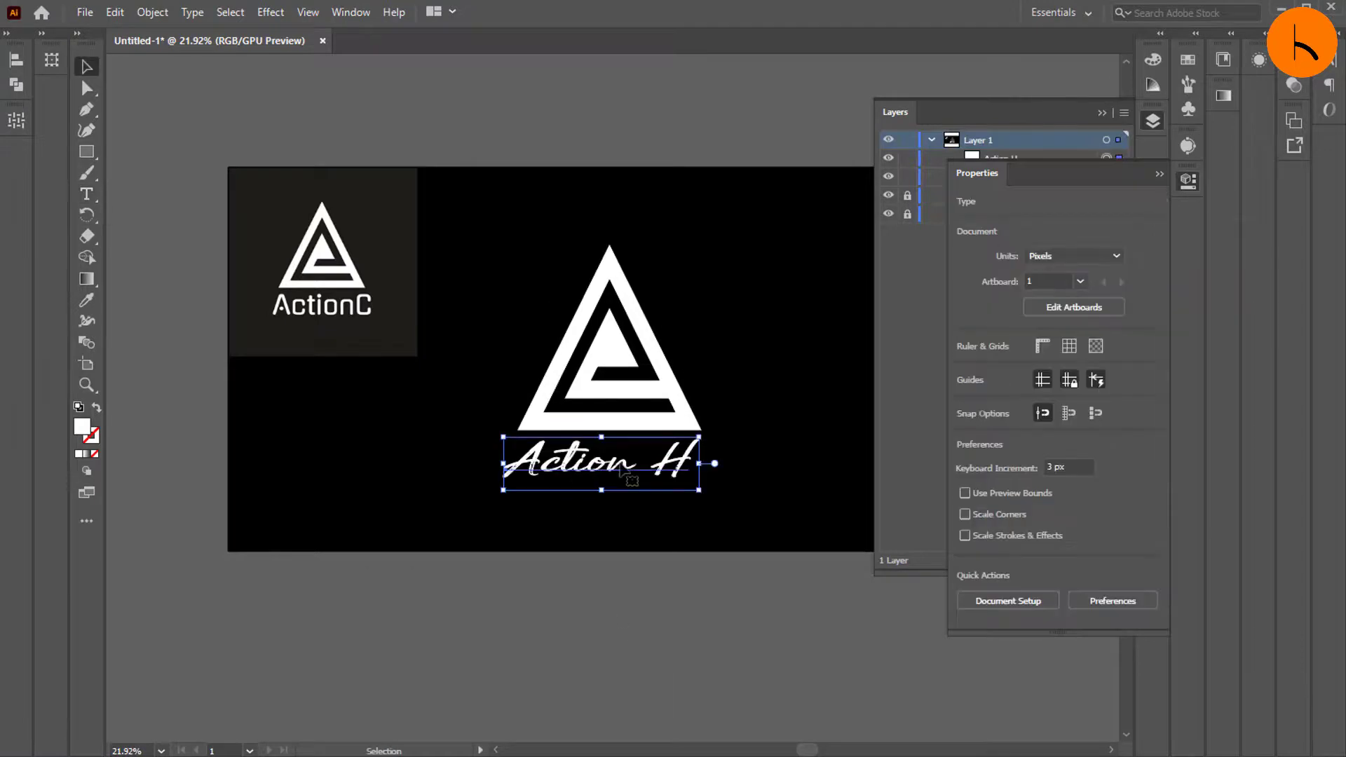
Correct the wording below the logo to "ActionC" by replacing the final letter and removing the space
{"action": "left_click", "coordinate": [697, 466]}
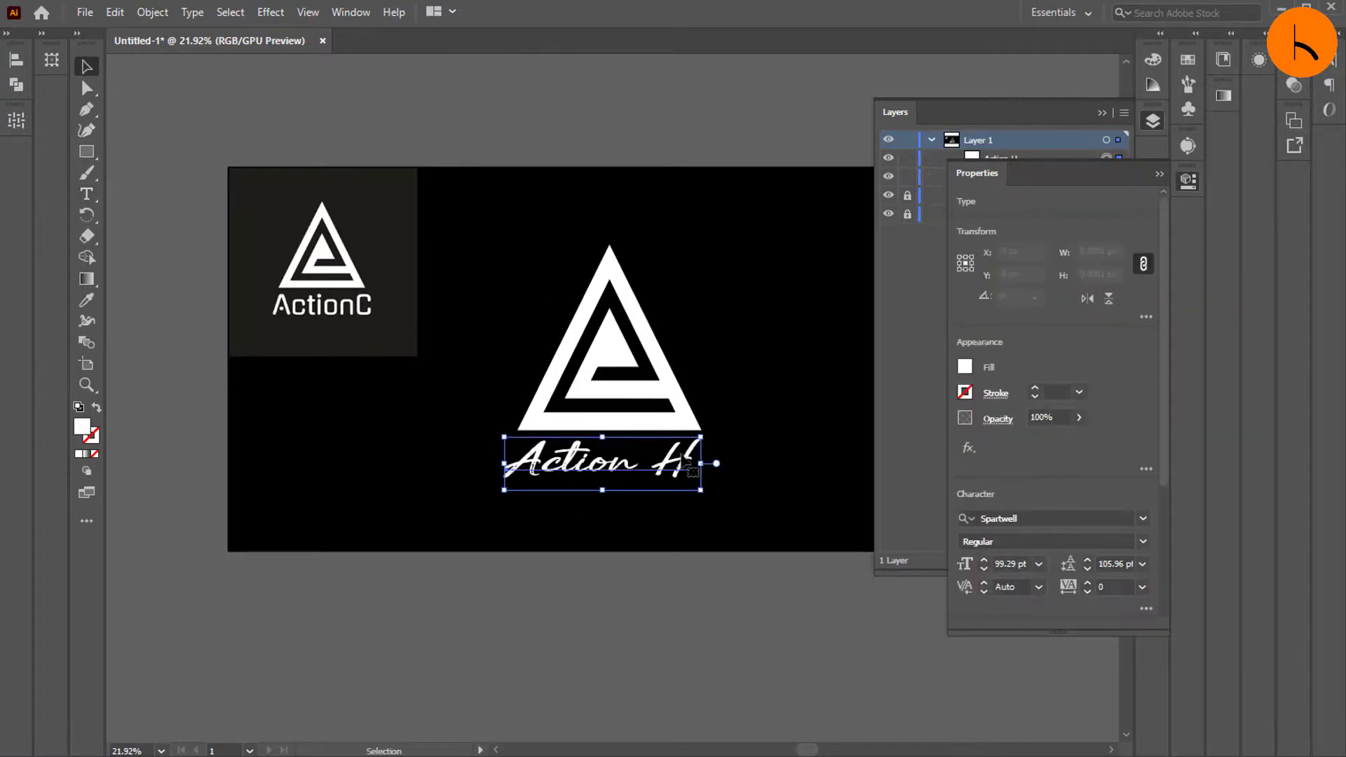
{"action": "key", "text": "BackSpace"}
{"action": "type", "text": "C"}
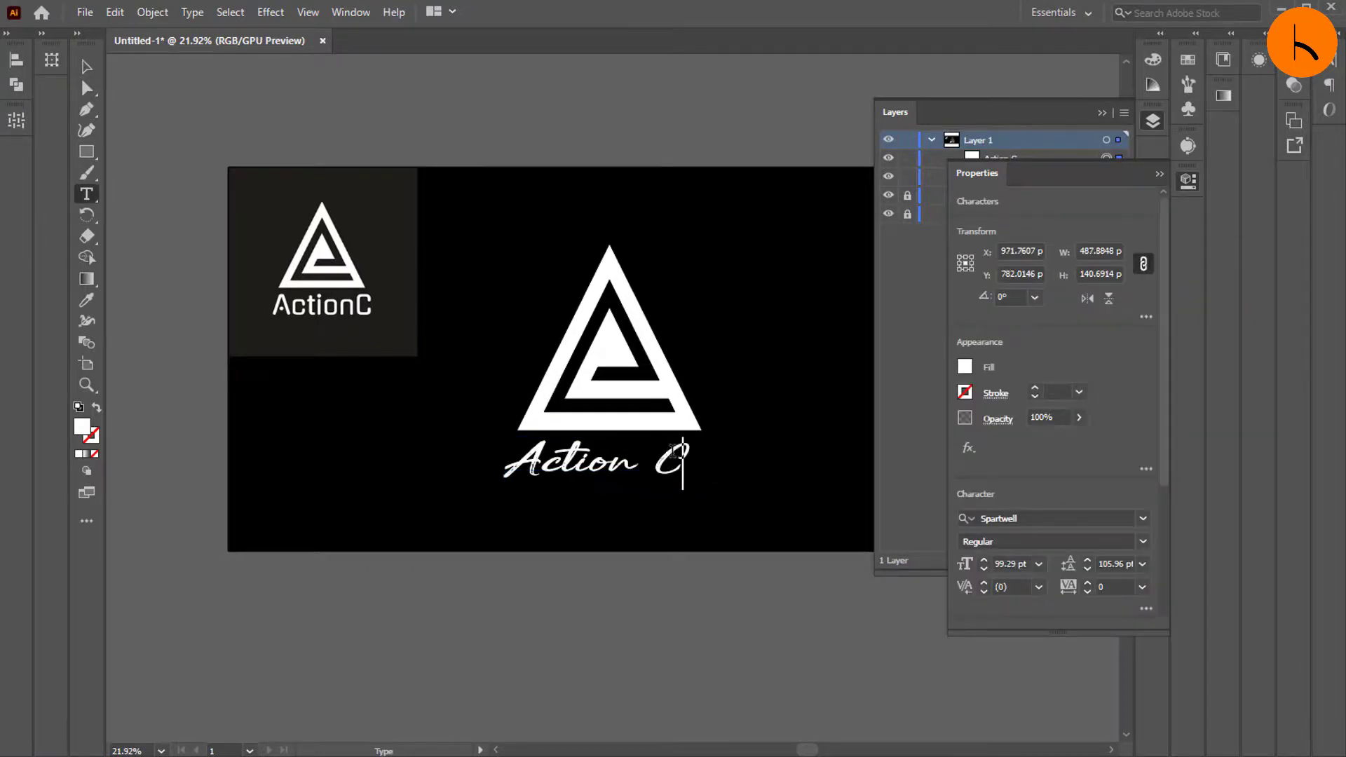
{"action": "key", "text": "Left"}
{"action": "key", "text": "BackSpace"}
{"action": "key", "text": "Escape"}
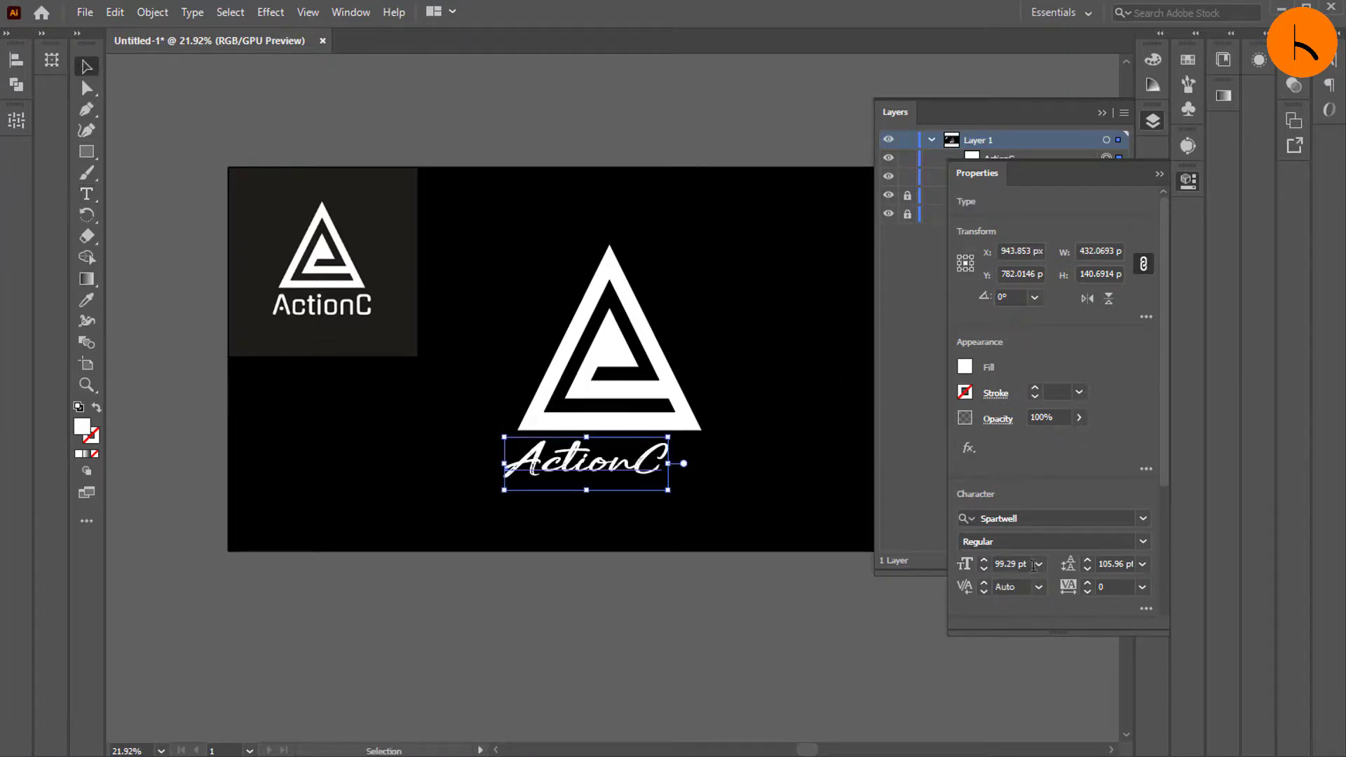
Widen the tracking of the ActionC wordmark until it spans roughly the width of the triangle's base
{"action": "left_click", "coordinate": [1087, 583]}
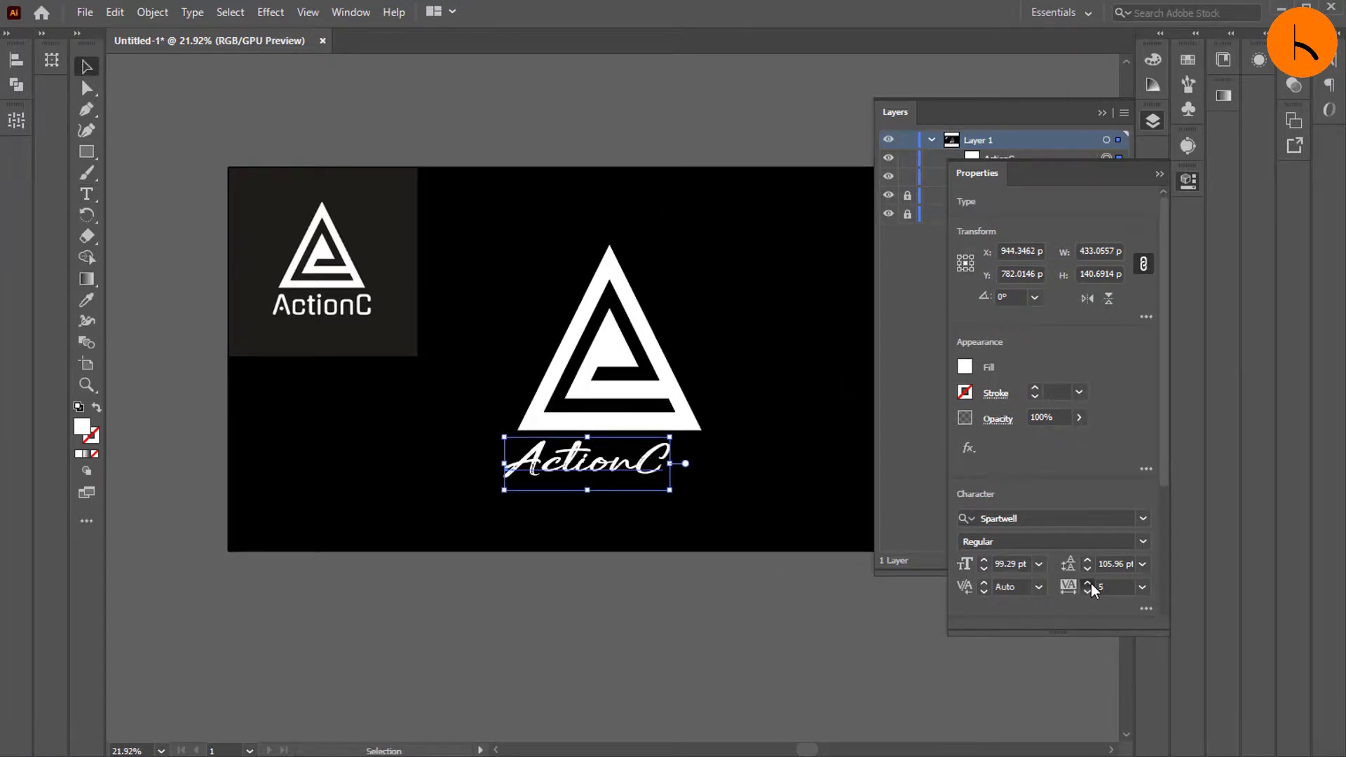
{"action": "left_click", "coordinate": [1087, 583]}
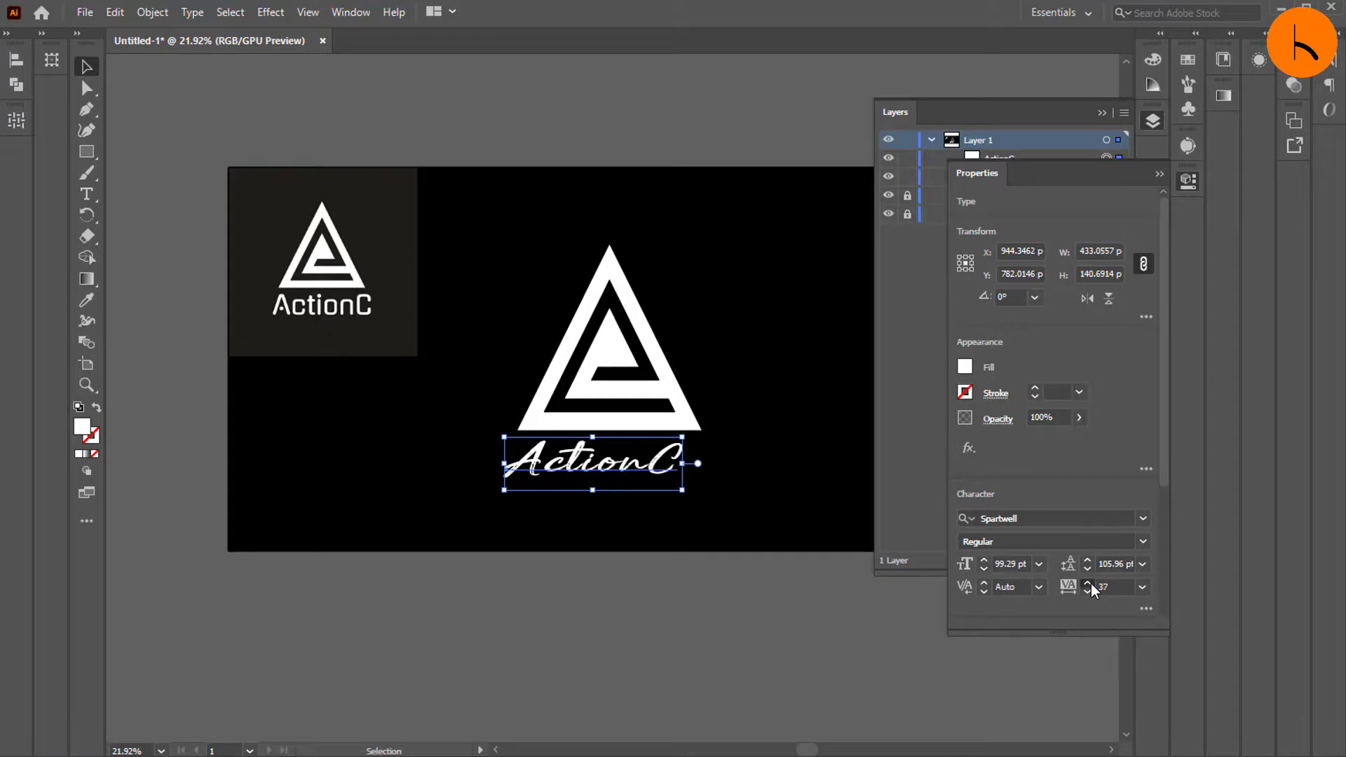
{"action": "left_click", "coordinate": [1091, 584]}
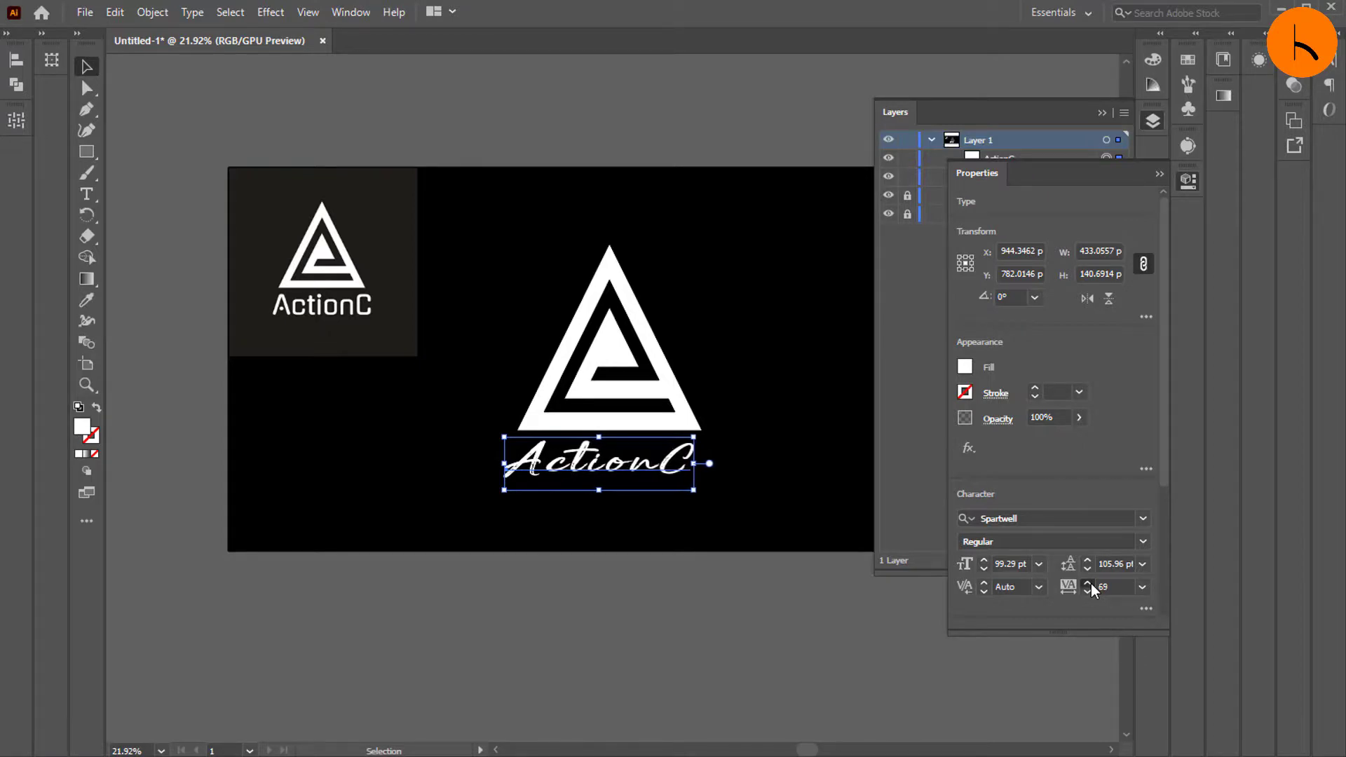
{"action": "left_click", "coordinate": [697, 610]}
{"action": "left_click_drag", "start_coordinate": [527, 197], "coordinate": [792, 569]}
{"action": "left_click", "coordinate": [793, 571]}
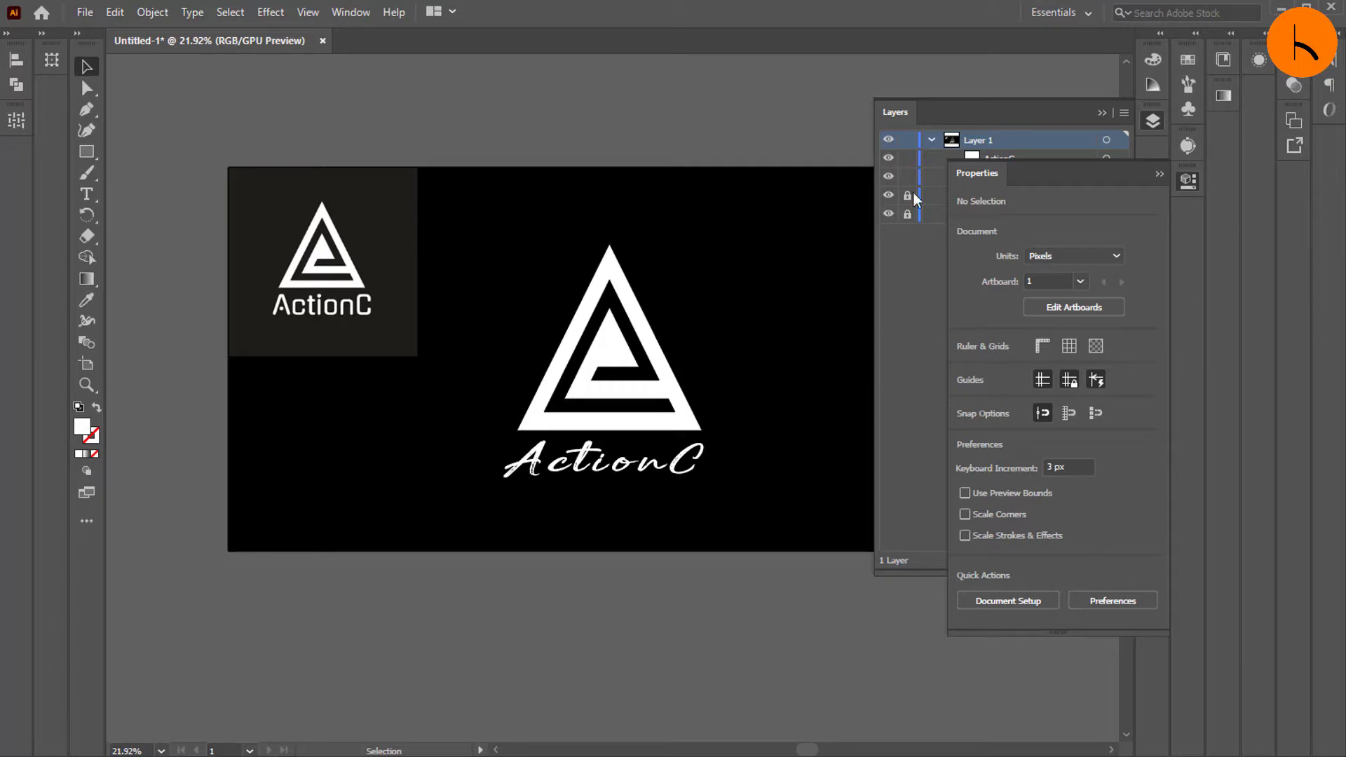
Hide the linked reference logo image so that only the recreated artwork shows on the black background
{"action": "left_click", "coordinate": [1159, 173]}
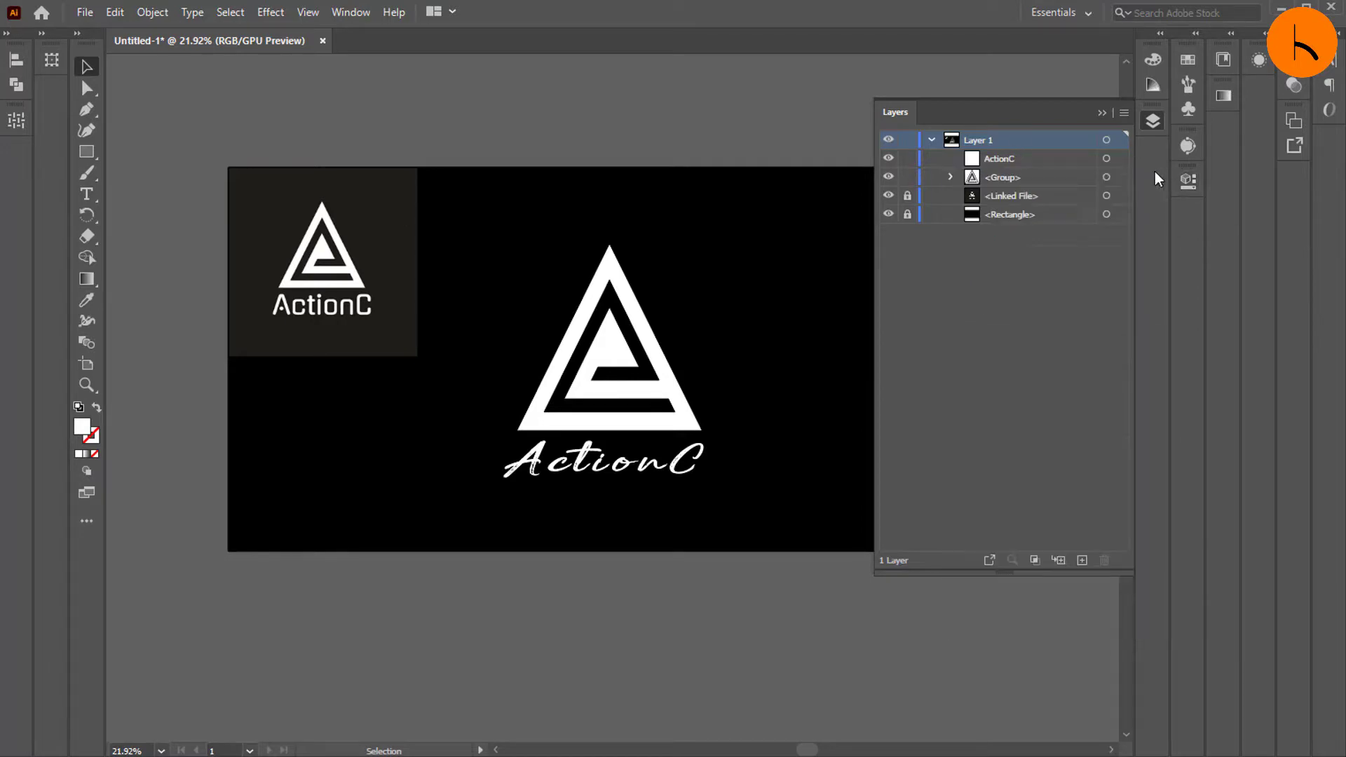
{"action": "left_click", "coordinate": [1101, 113]}
{"action": "left_click", "coordinate": [721, 471]}
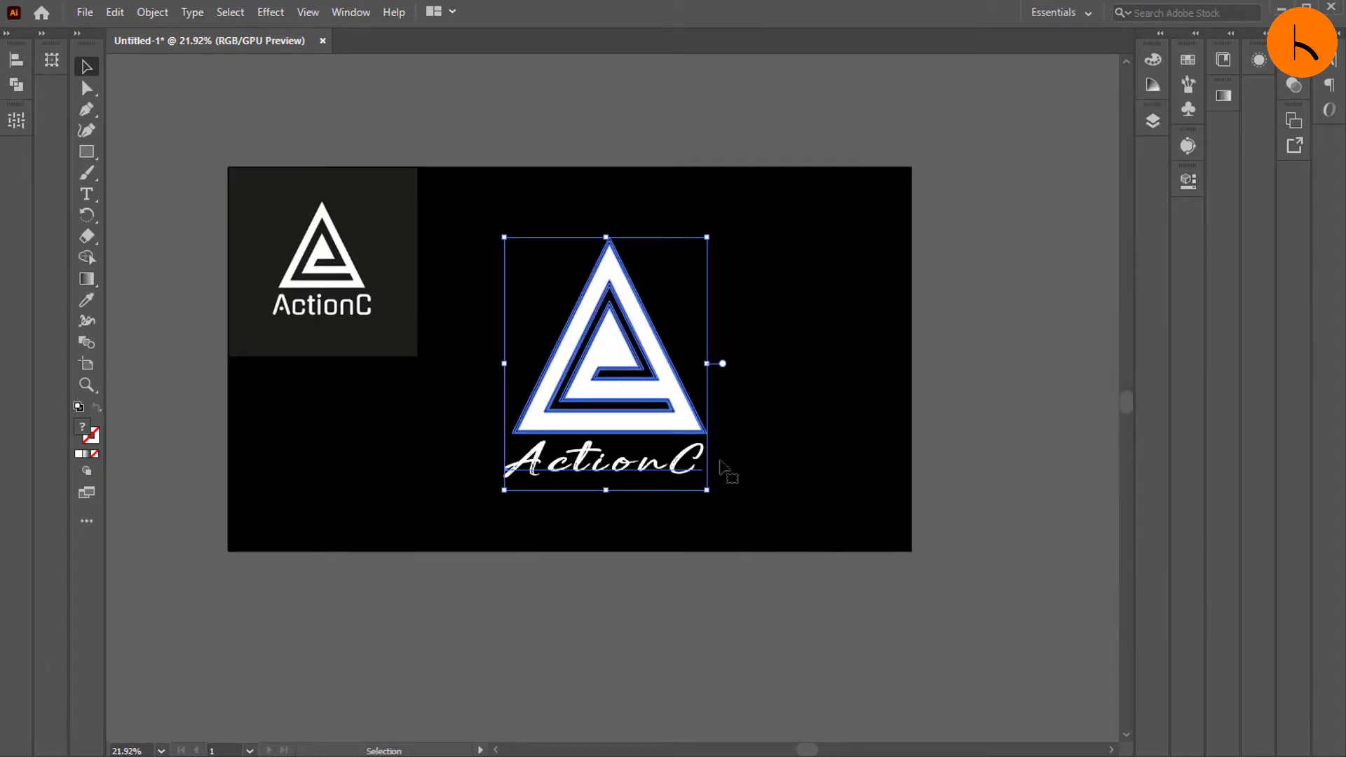
{"action": "left_click", "coordinate": [564, 123]}
{"action": "left_click", "coordinate": [1152, 121]}
{"action": "left_click", "coordinate": [888, 195]}
Unlock the black background rectangle and align it with the triangular logo and wordmark on their horizontal centres
{"action": "left_click_drag", "start_coordinate": [400, 221], "coordinate": [758, 550]}
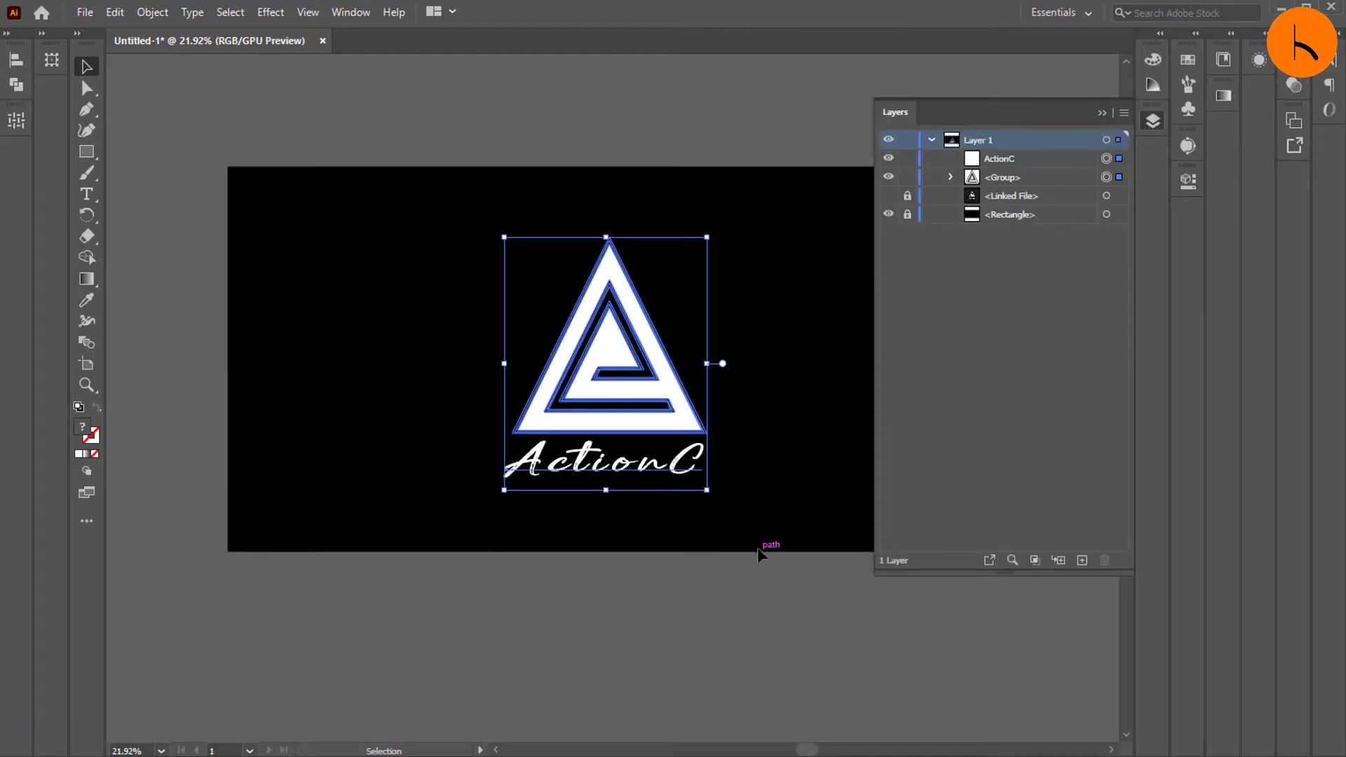
{"action": "left_click", "coordinate": [1102, 113]}
{"action": "left_click", "coordinate": [1187, 182]}
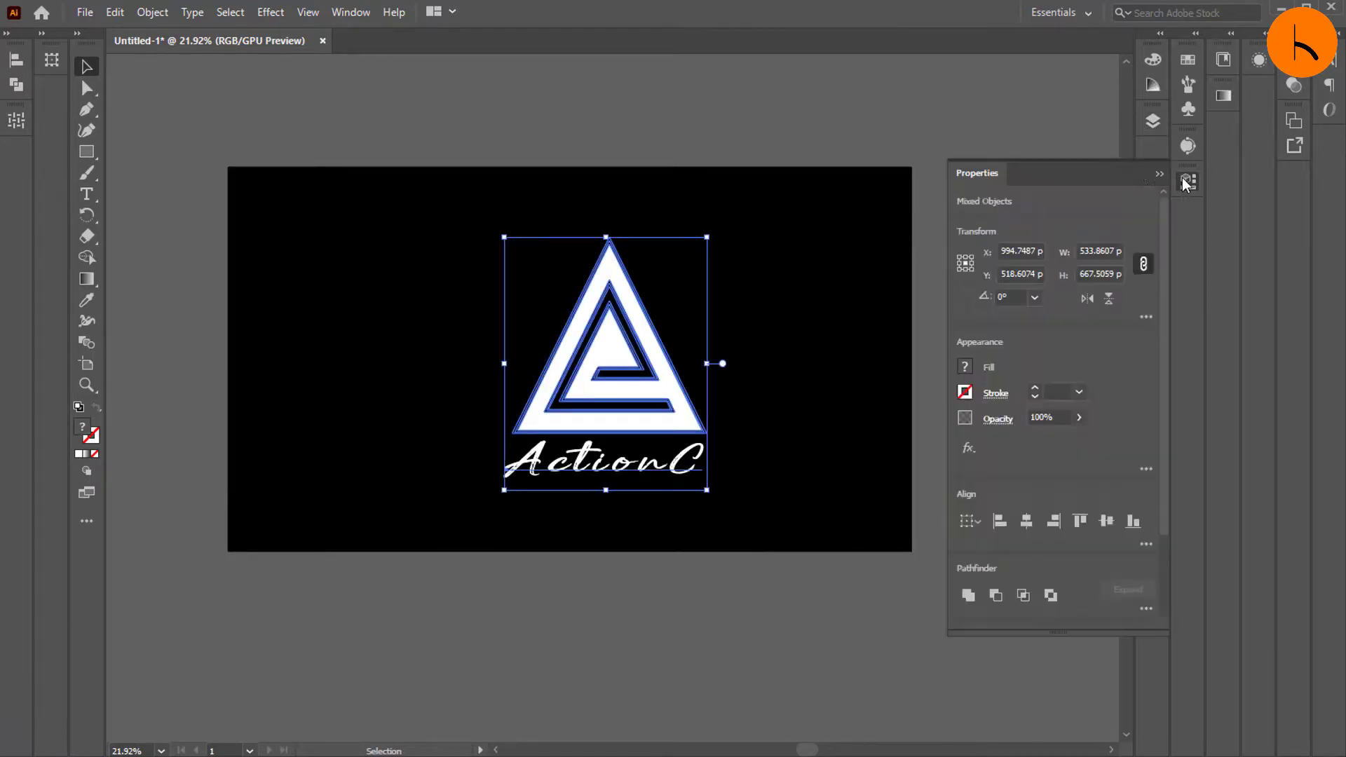
{"action": "left_click", "coordinate": [1151, 118]}
{"action": "left_click", "coordinate": [907, 215]}
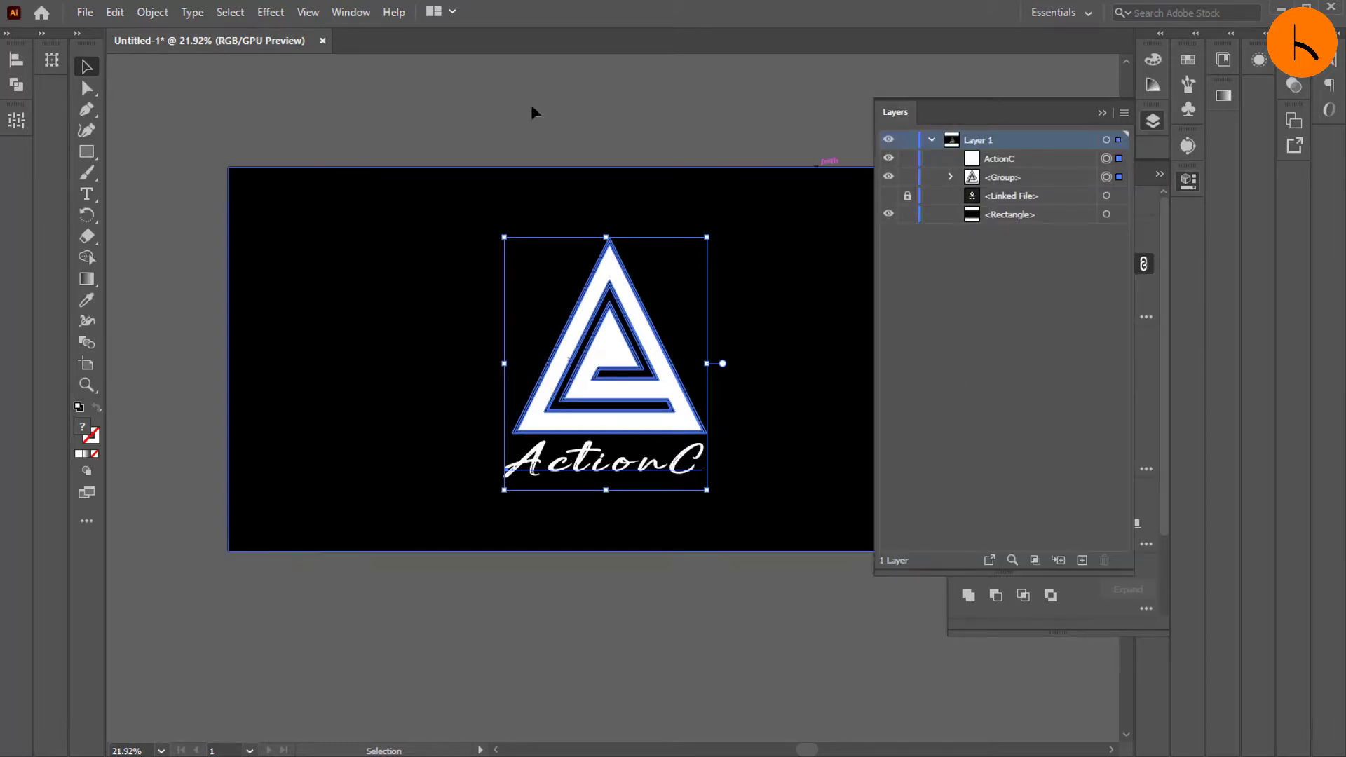
{"action": "left_click_drag", "start_coordinate": [412, 109], "coordinate": [764, 529]}
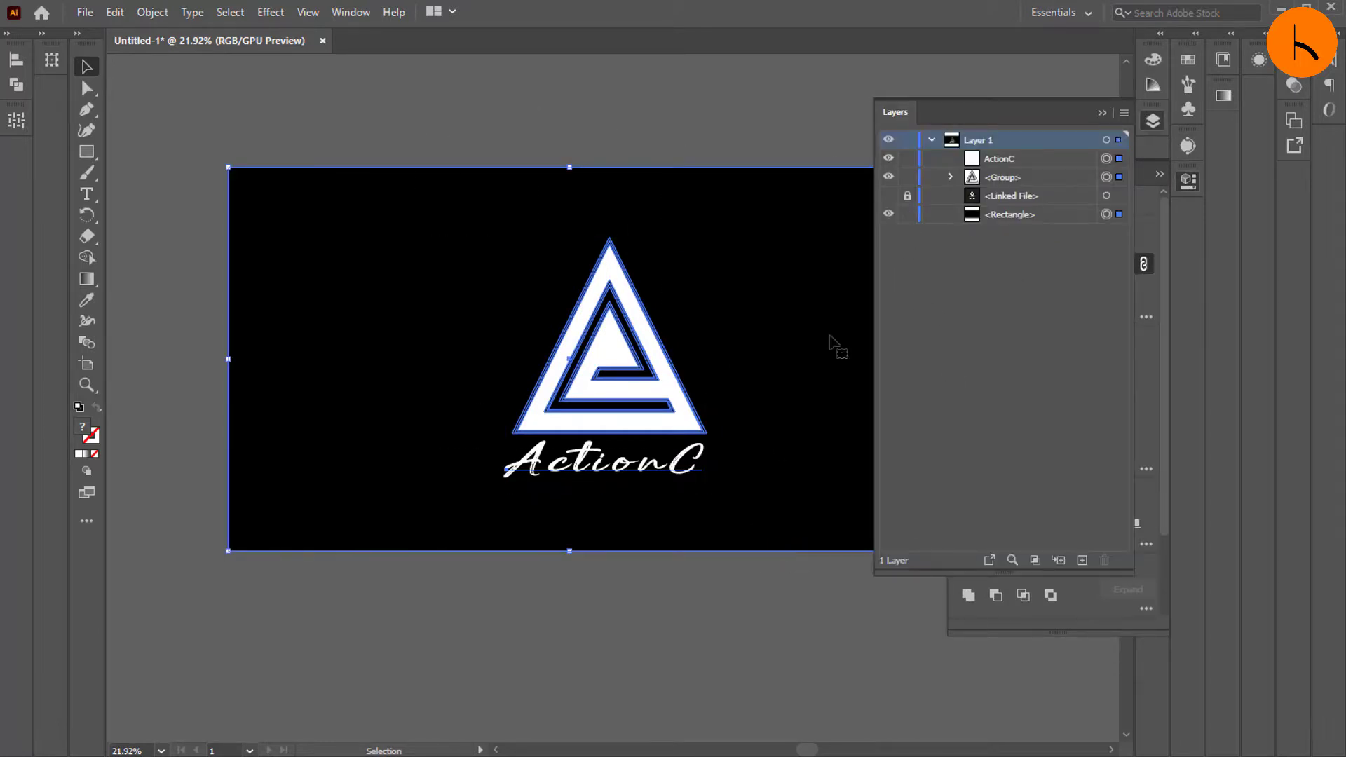
{"action": "left_click", "coordinate": [1116, 115]}
{"action": "left_click", "coordinate": [1028, 521]}
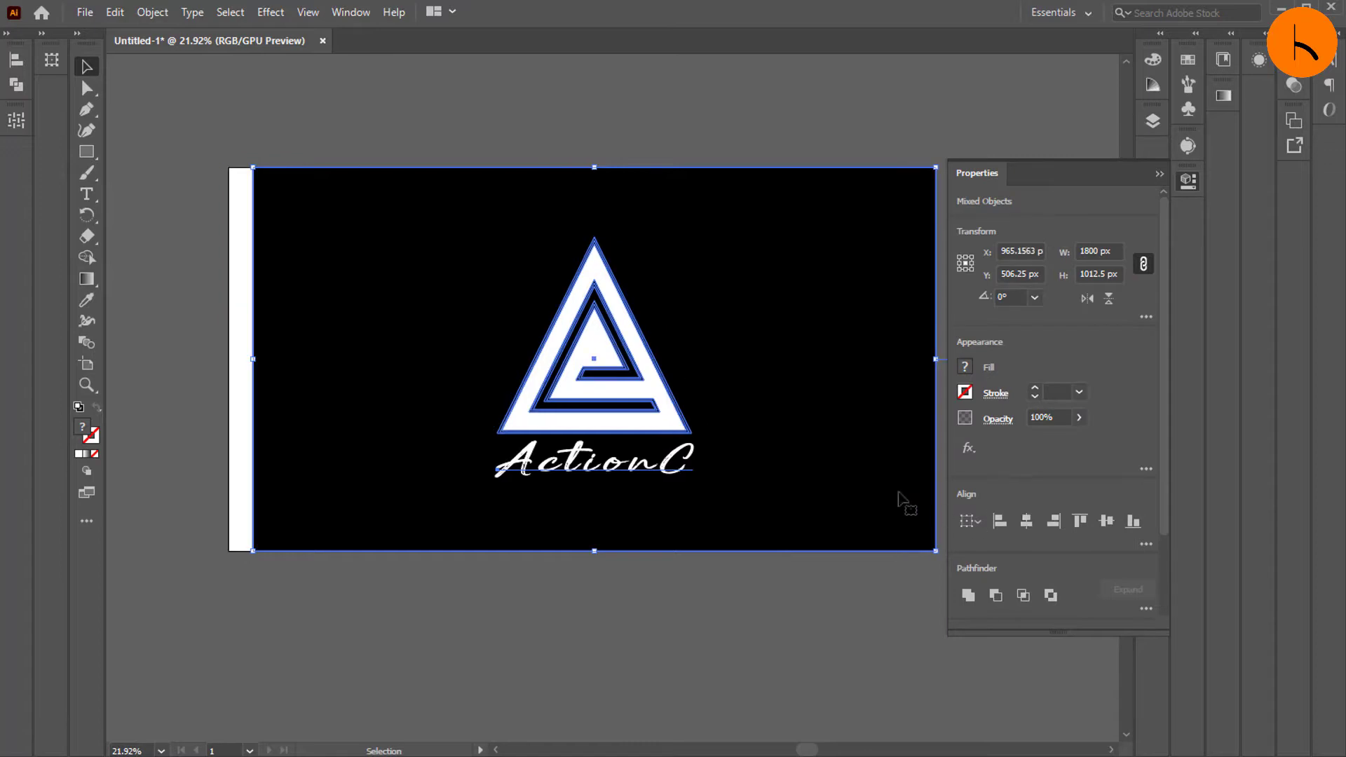
Nudge the background, logo and wordmark together to the left, to X about 899 px, so the background covers the artboard
{"action": "left_click", "coordinate": [1158, 177]}
{"action": "key", "text": "shift+Left"}
{"action": "key", "text": "shift+Left"}
{"action": "key", "text": "shift+Left"}
{"action": "key", "text": "shift+Left"}
{"action": "key", "text": "shift+Left"}
{"action": "key", "text": "shift+Left"}
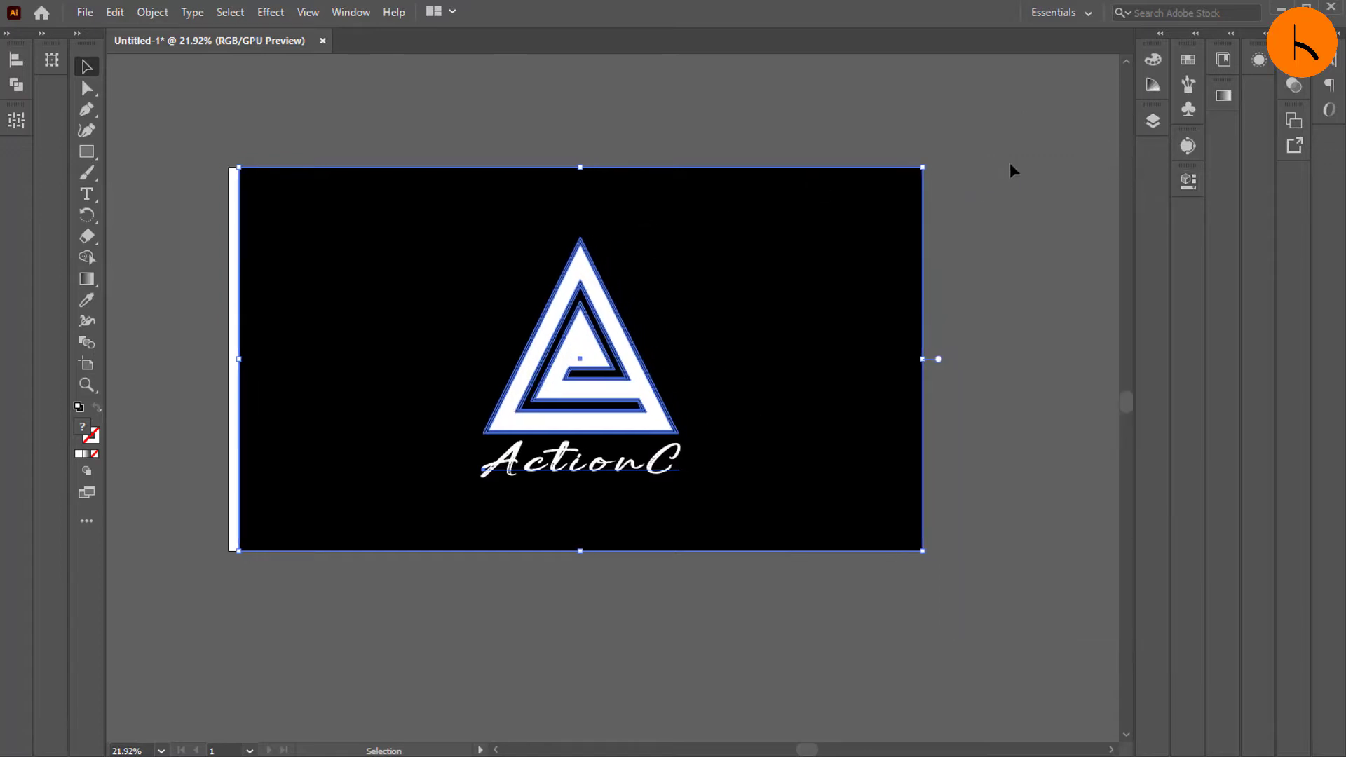
{"action": "key", "text": "Left"}
{"action": "key", "text": "Left"}
{"action": "key", "text": "Left"}
{"action": "left_click", "coordinate": [1023, 312]}
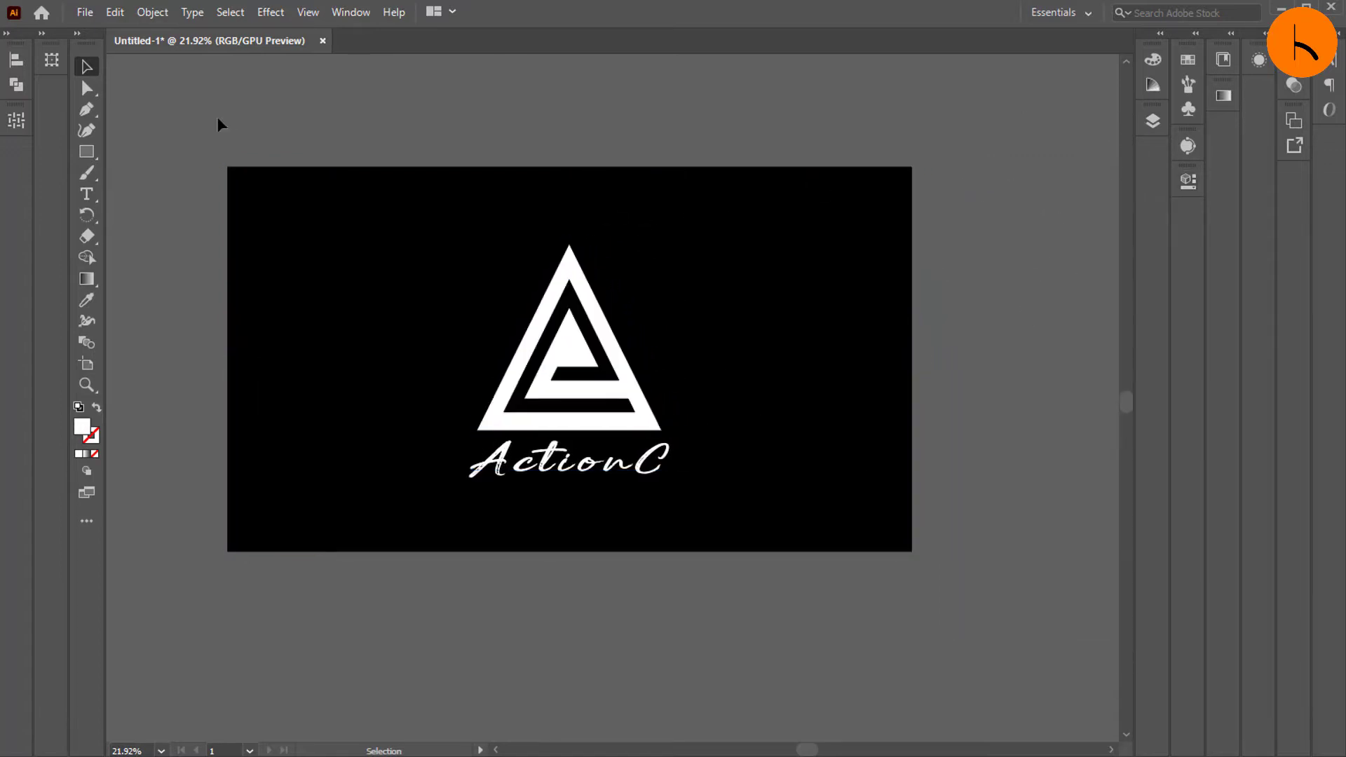
Scale the background, logo and wordmark together proportionally to a width of 1803 px
{"action": "key", "text": "ctrl+a"}
{"action": "left_click", "coordinate": [1188, 181]}
{"action": "left_click", "coordinate": [1101, 252]}
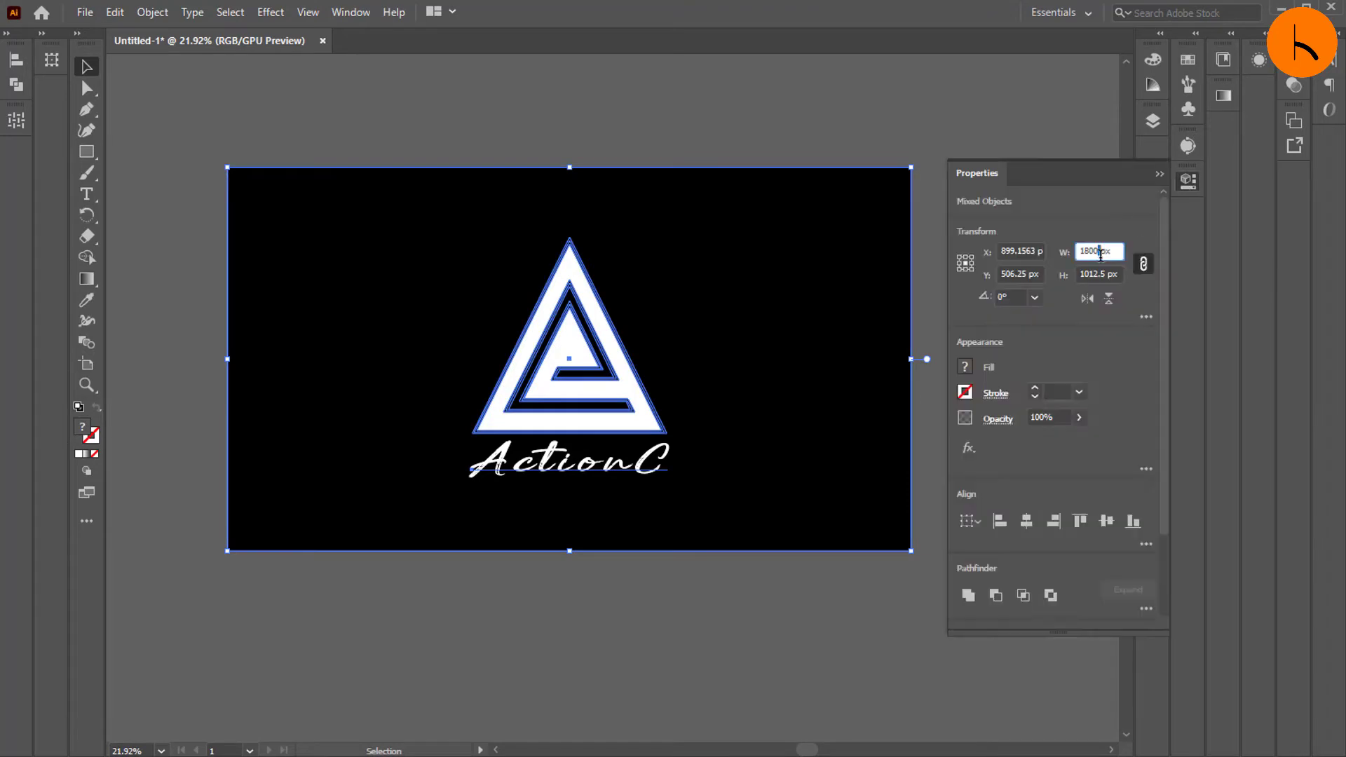
{"action": "type", "text": "1"}
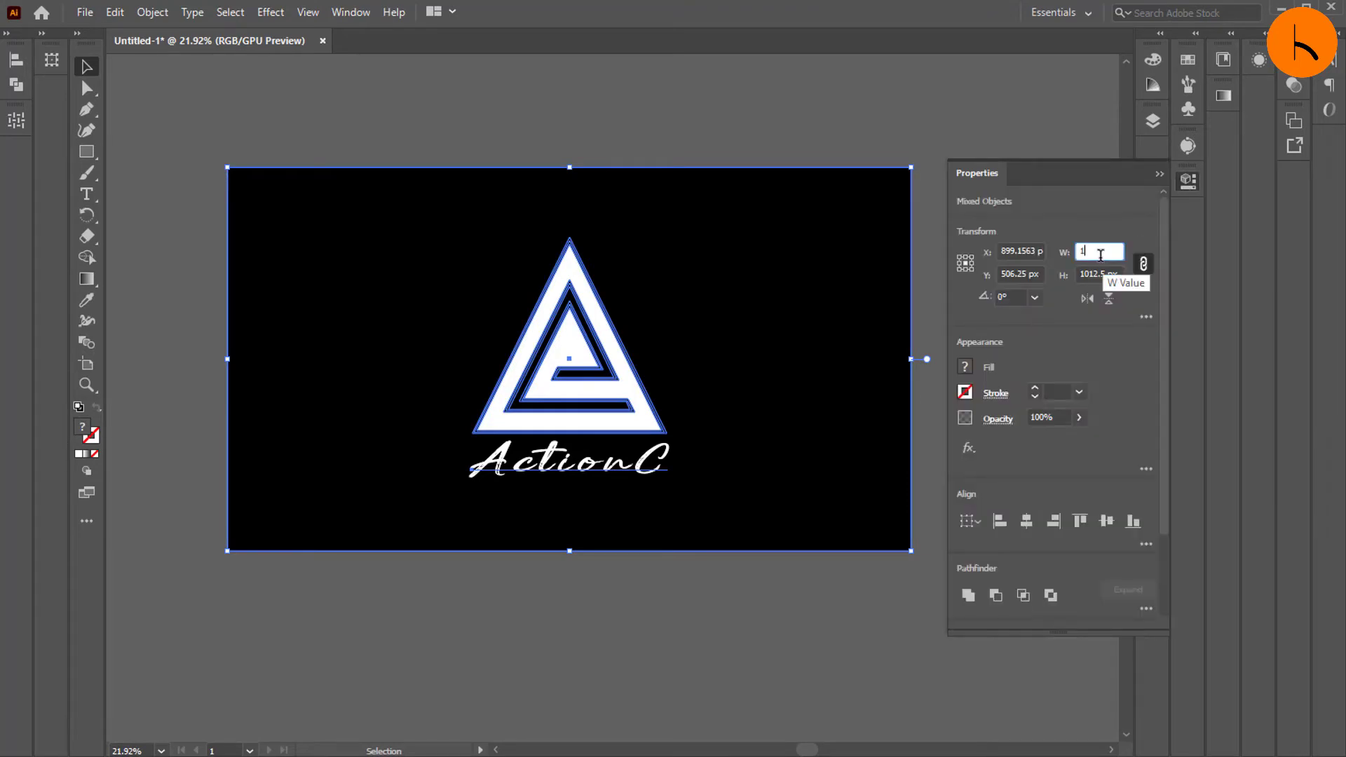
{"action": "type", "text": "803"}
{"action": "key", "text": "Return"}
{"action": "left_click", "coordinate": [678, 128]}
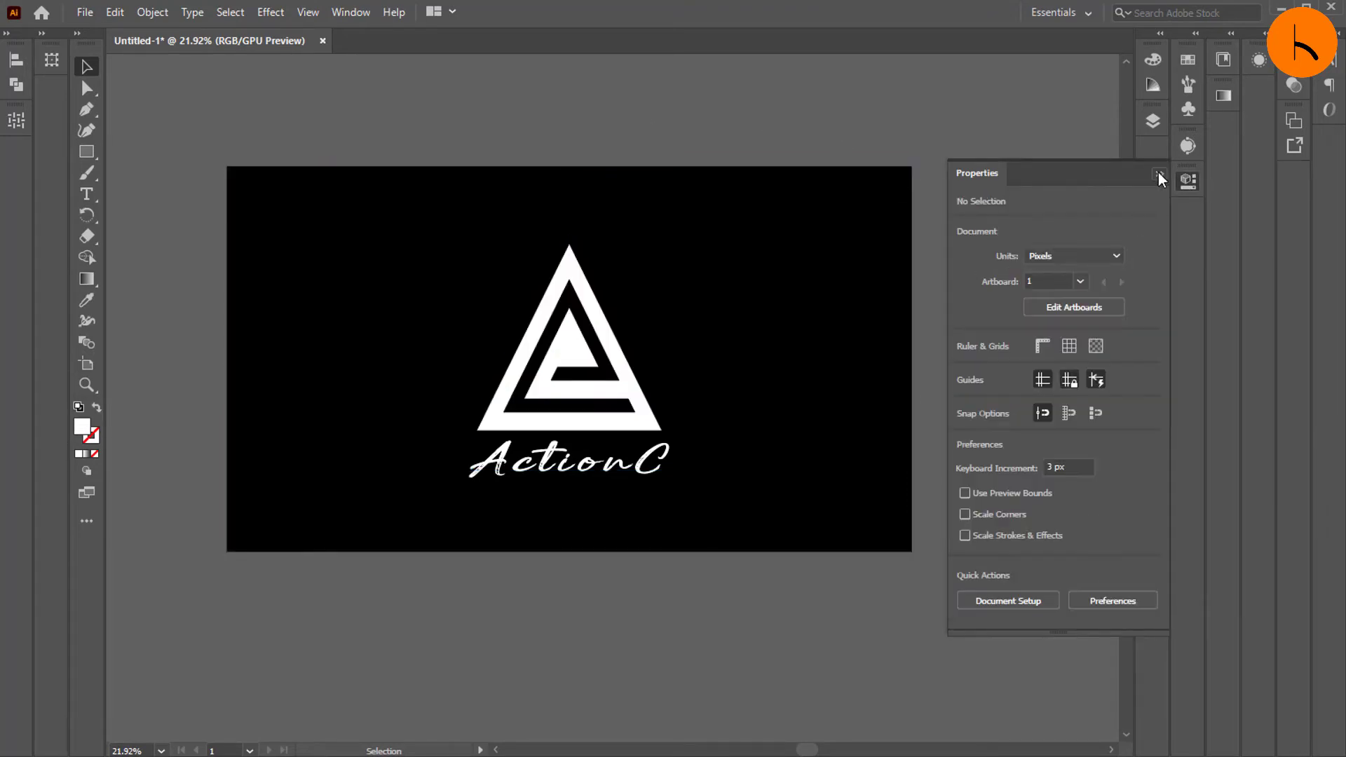
{"action": "left_click", "coordinate": [1160, 174]}
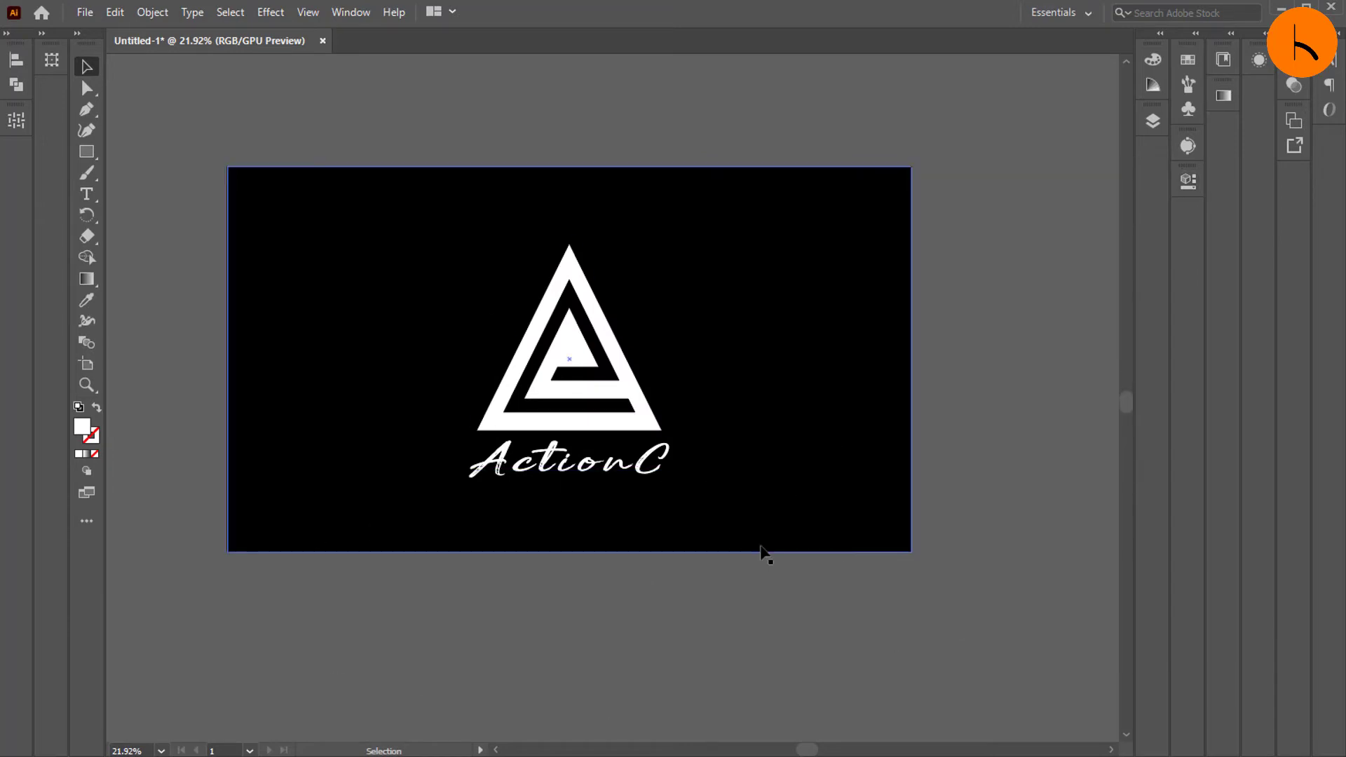
Select the black background, triangular logo and ActionC wordmark together with their transform and alignment properties shown
{"action": "left_click_drag", "start_coordinate": [486, 144], "coordinate": [616, 449]}
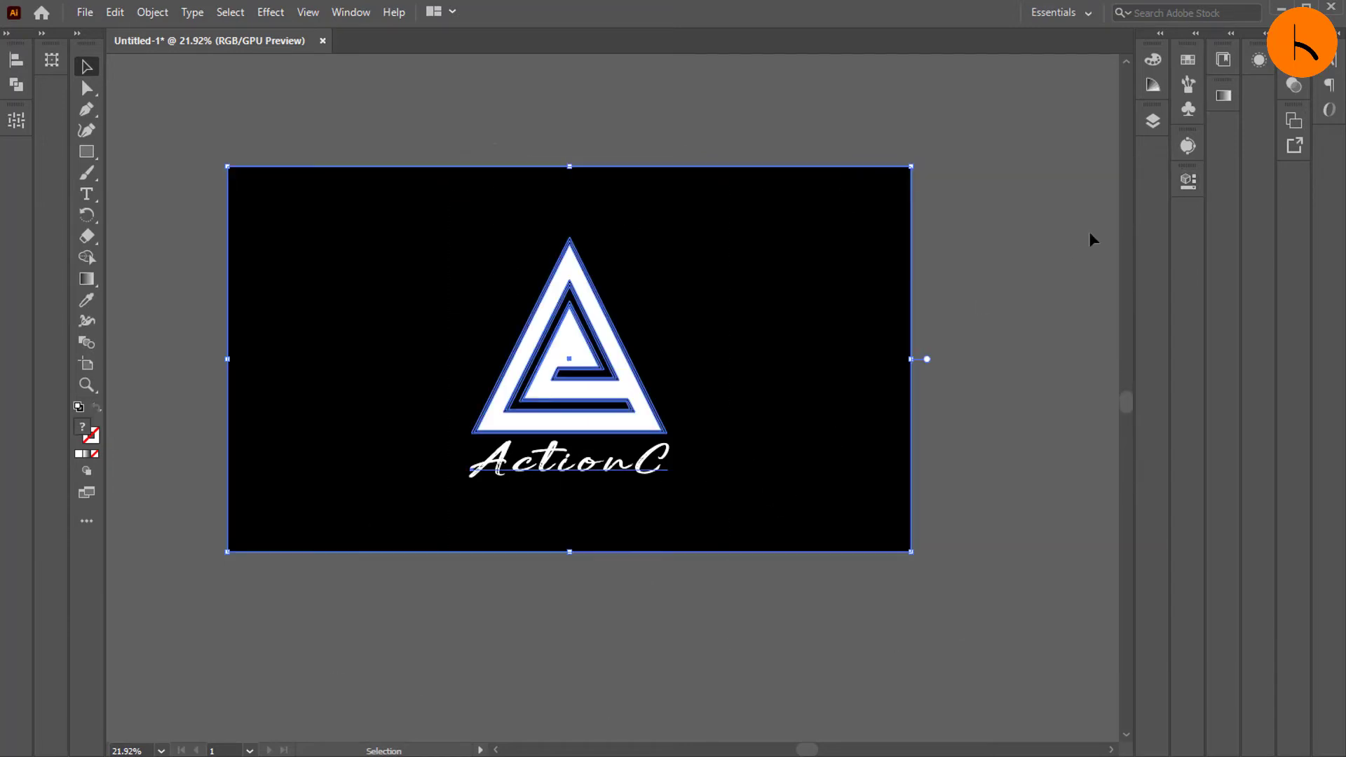
{"action": "left_click", "coordinate": [1188, 182]}
{"action": "left_click_drag", "start_coordinate": [420, 105], "coordinate": [697, 412]}
{"action": "left_click", "coordinate": [675, 647]}
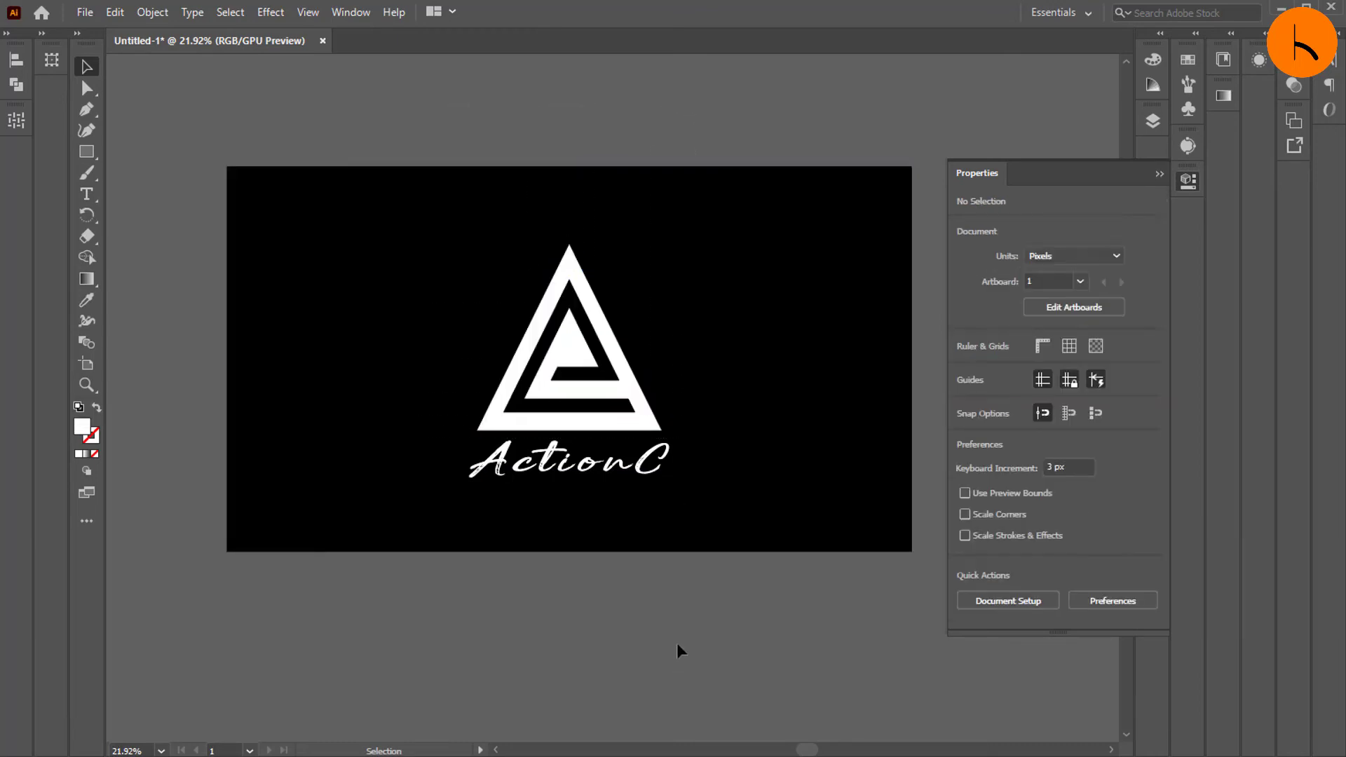
{"action": "left_click_drag", "start_coordinate": [709, 699], "coordinate": [418, 147]}
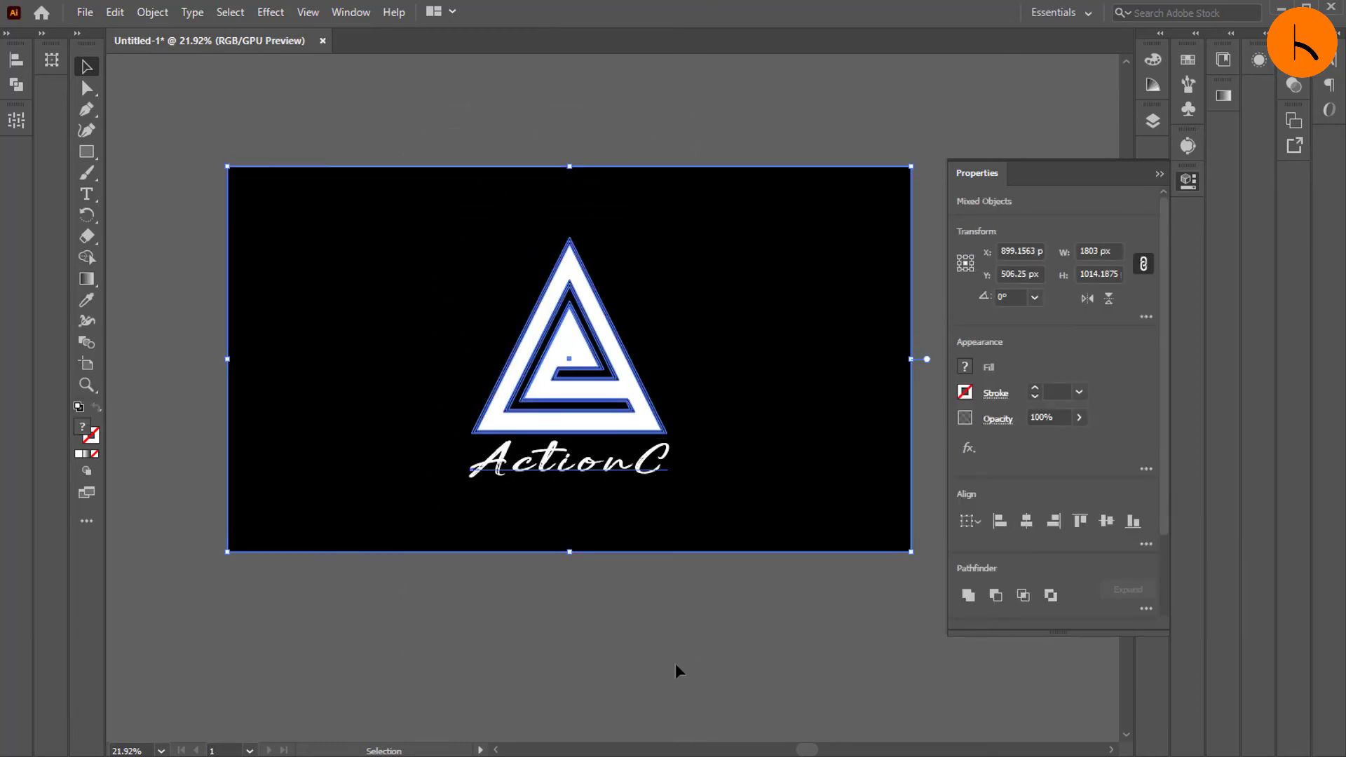